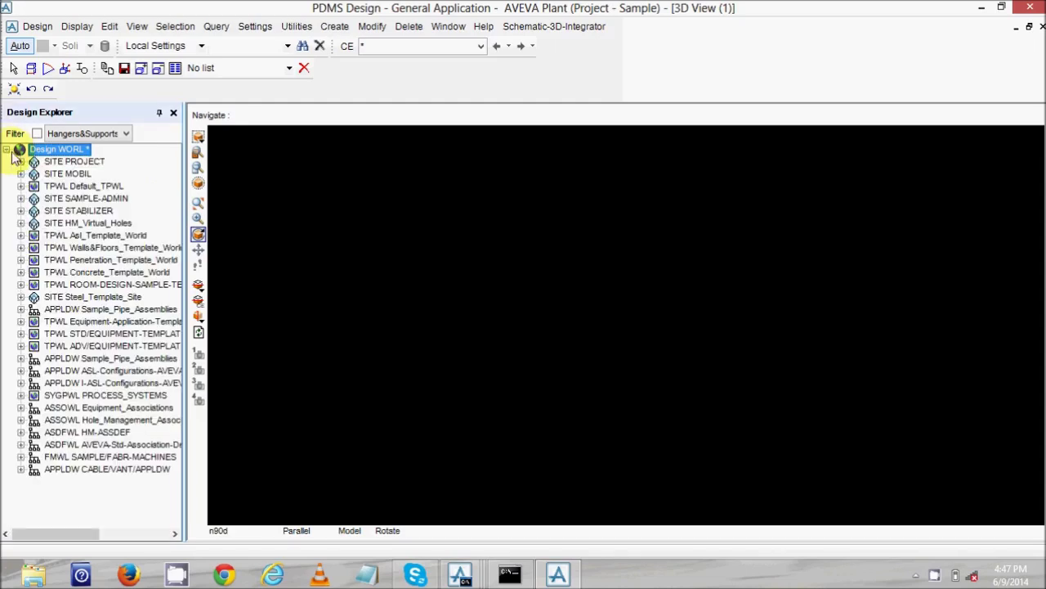
# - Switch the design session to the Beams & Columns application for structures
pyautogui.click(30, 29)
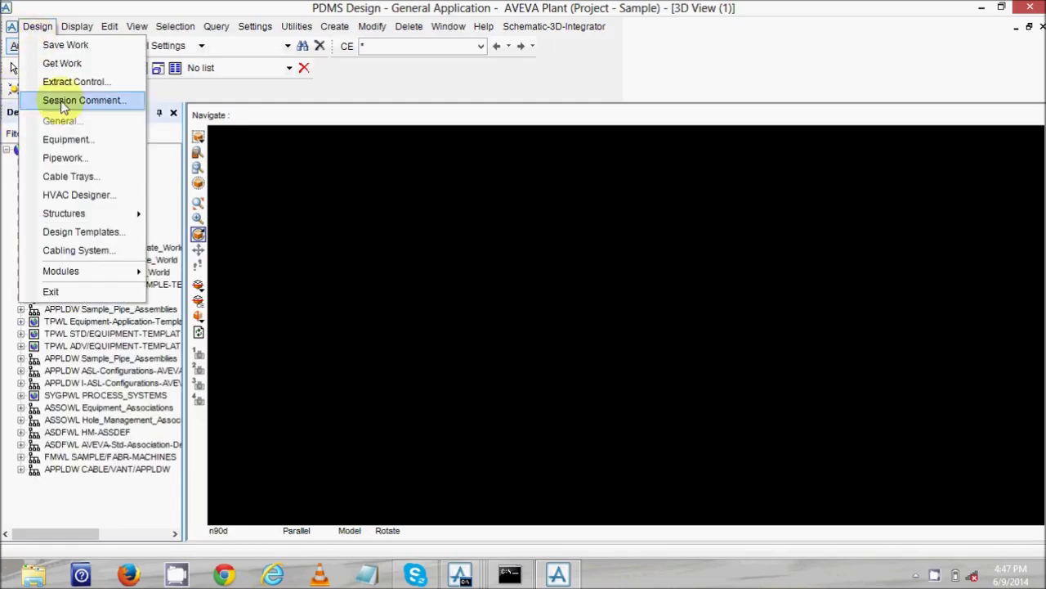
pyautogui.moveTo(77, 213)
pyautogui.click(211, 215)
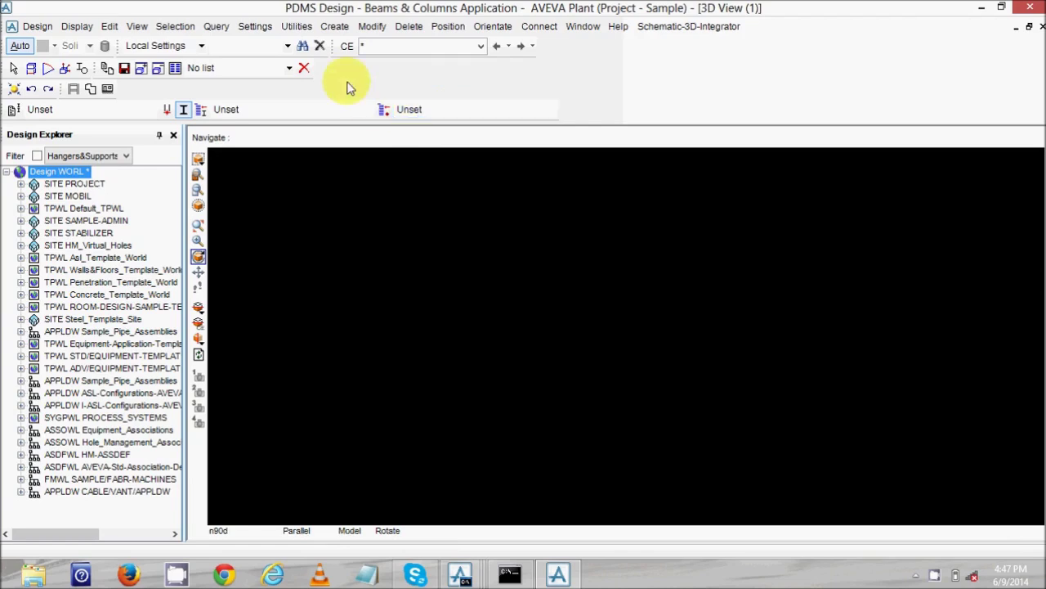
# - Create a site named MARIDAHC under the design world, leaving its purpose unset
pyautogui.click(335, 27)
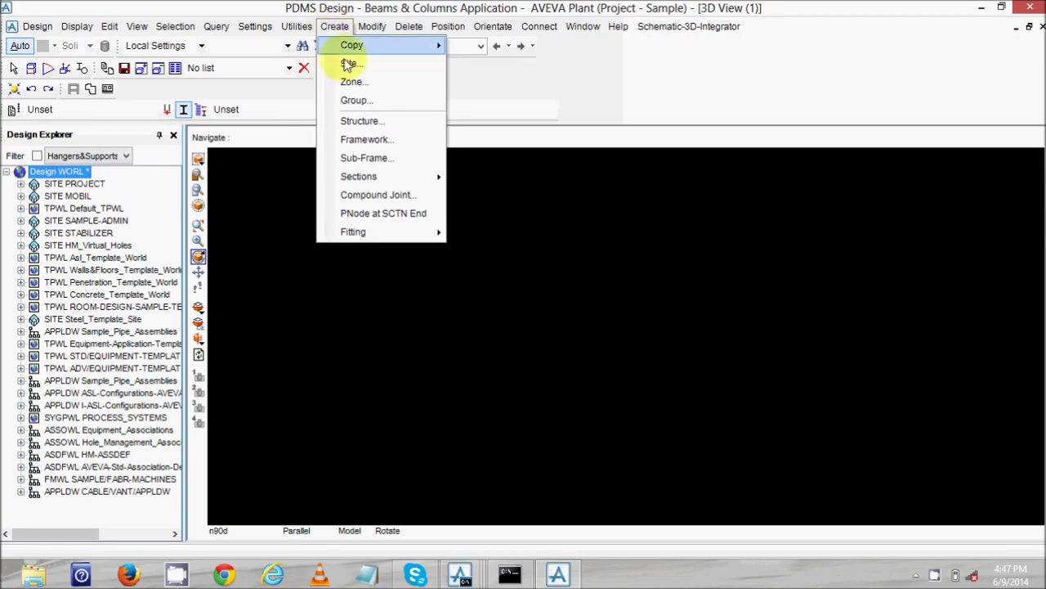
pyautogui.click(348, 65)
pyautogui.moveTo(121, 30); pyautogui.dragTo(76, 30)
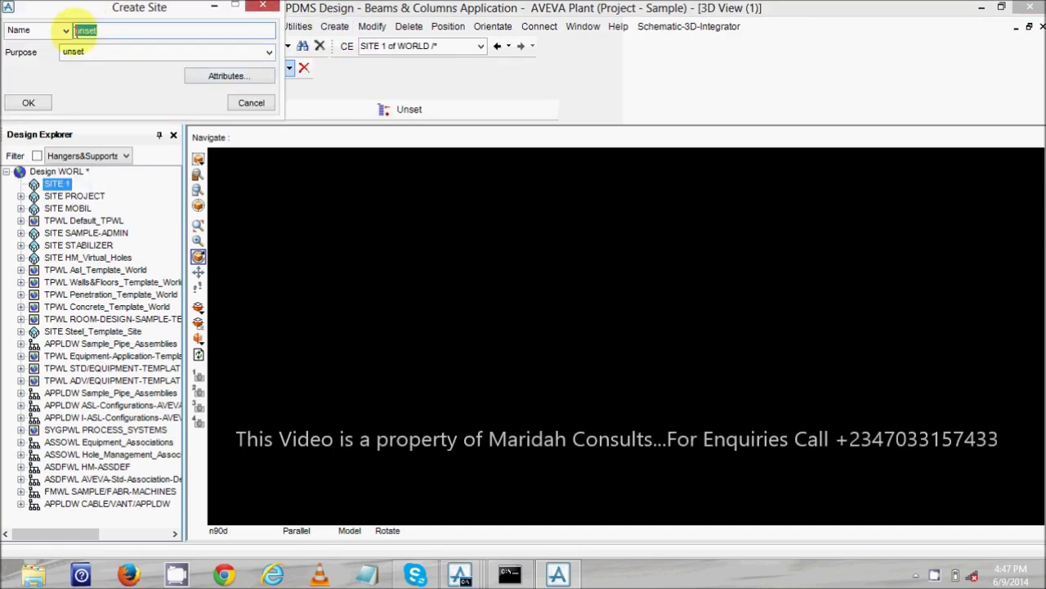
pyautogui.write('MARID')
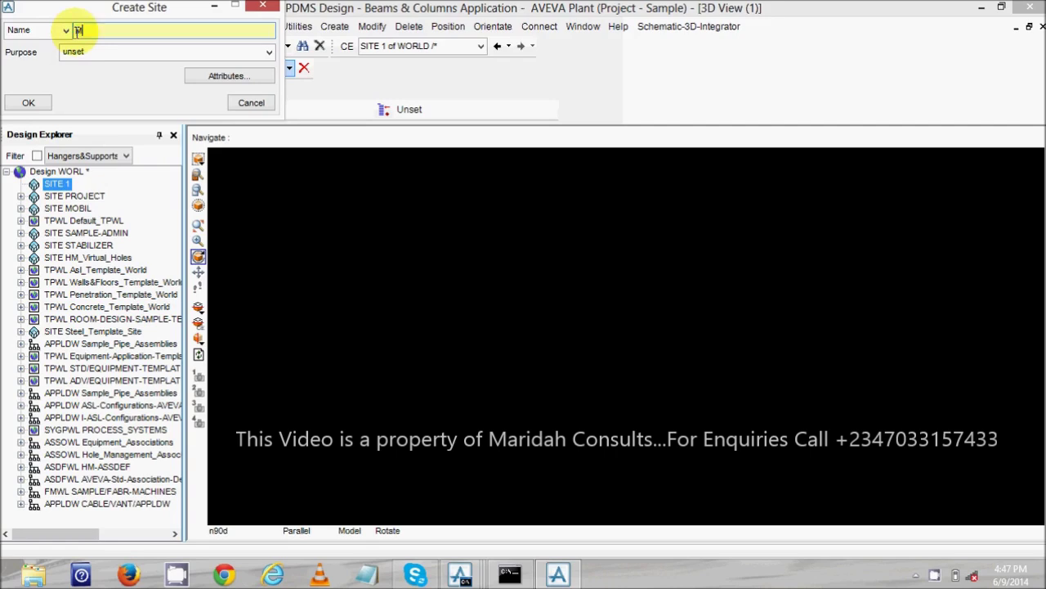
pyautogui.write('A')
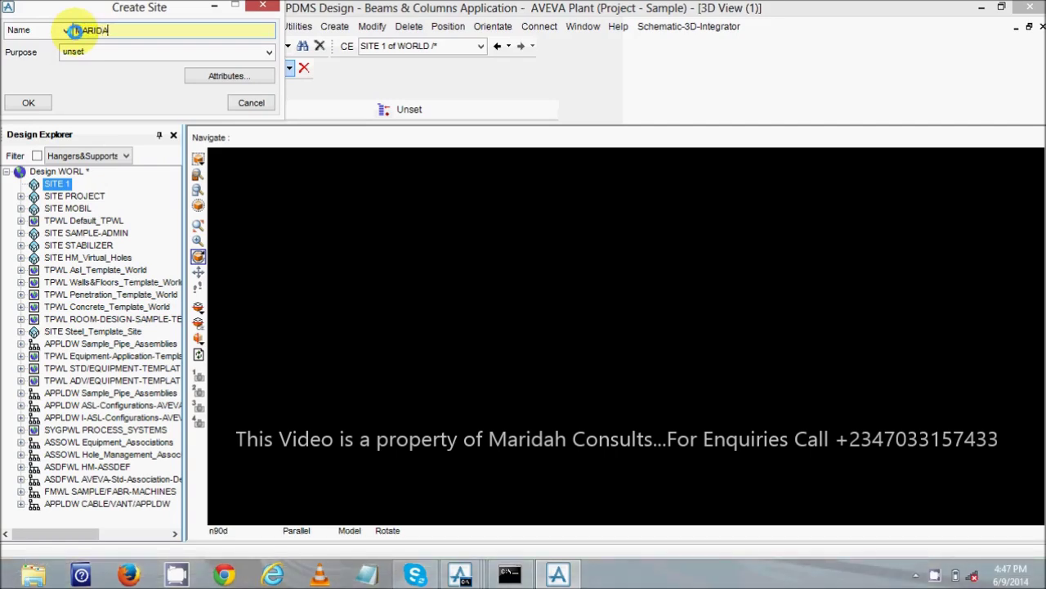
pyautogui.write('HC')
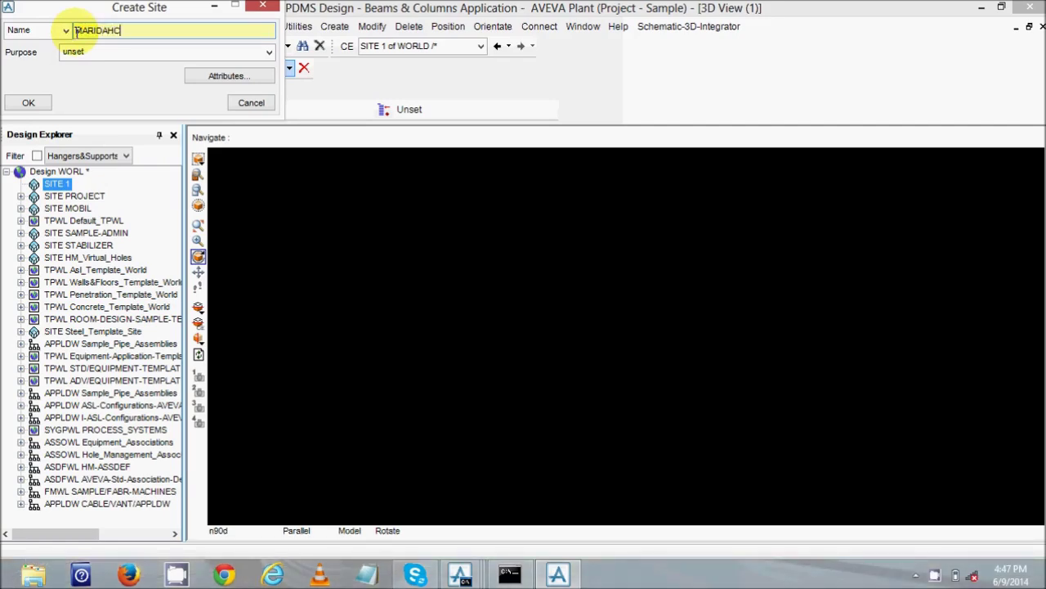
pyautogui.press('Tab')
pyautogui.click(29, 103)
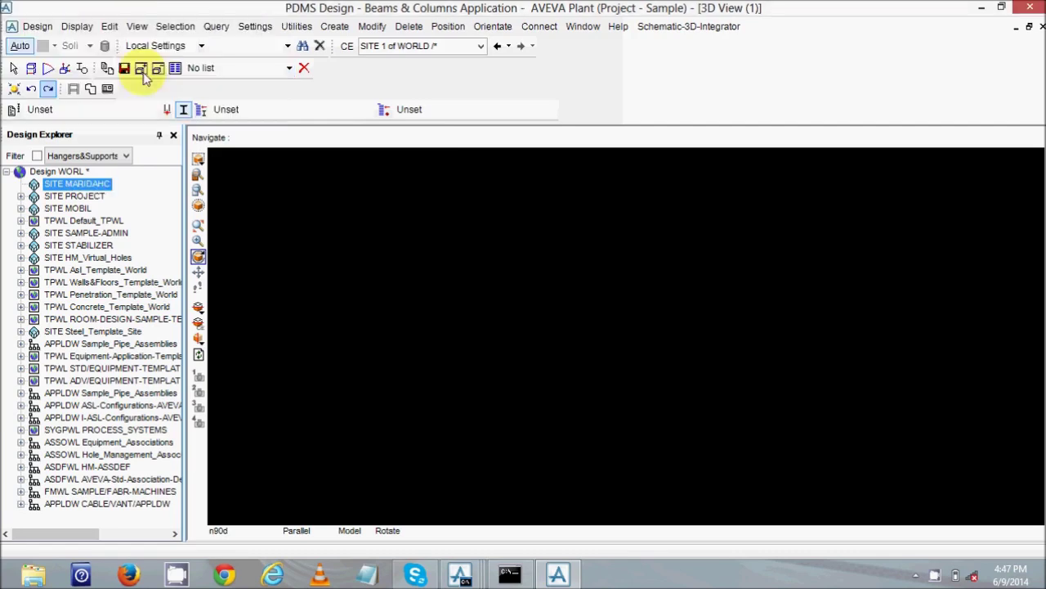
# - Create a zone named STRUCTURES in site MARIDAHC, leaving its purpose unset
pyautogui.click(321, 29)
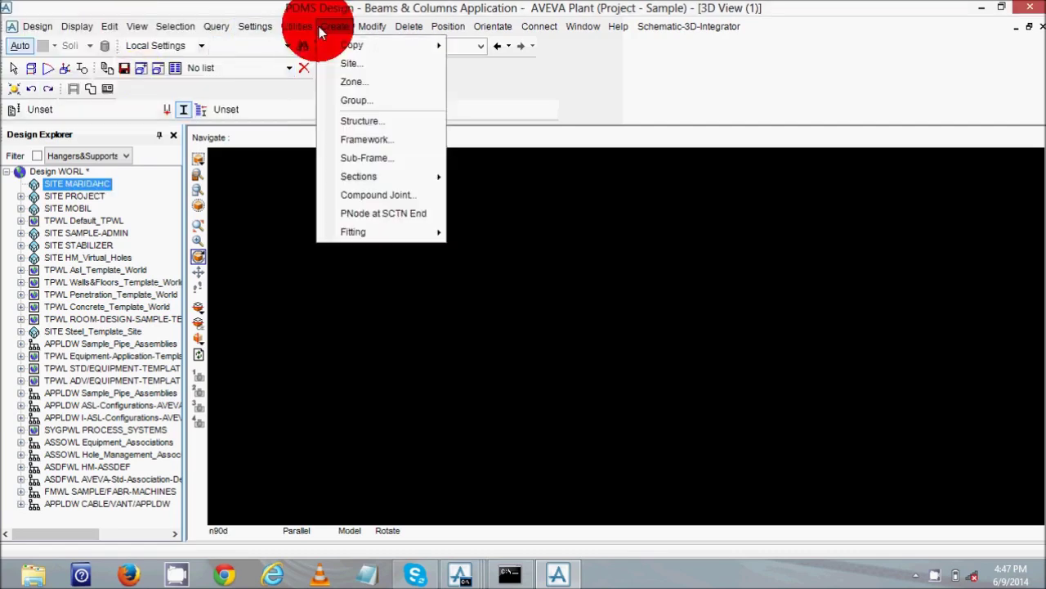
pyautogui.click(343, 81)
pyautogui.doubleClick(83, 30)
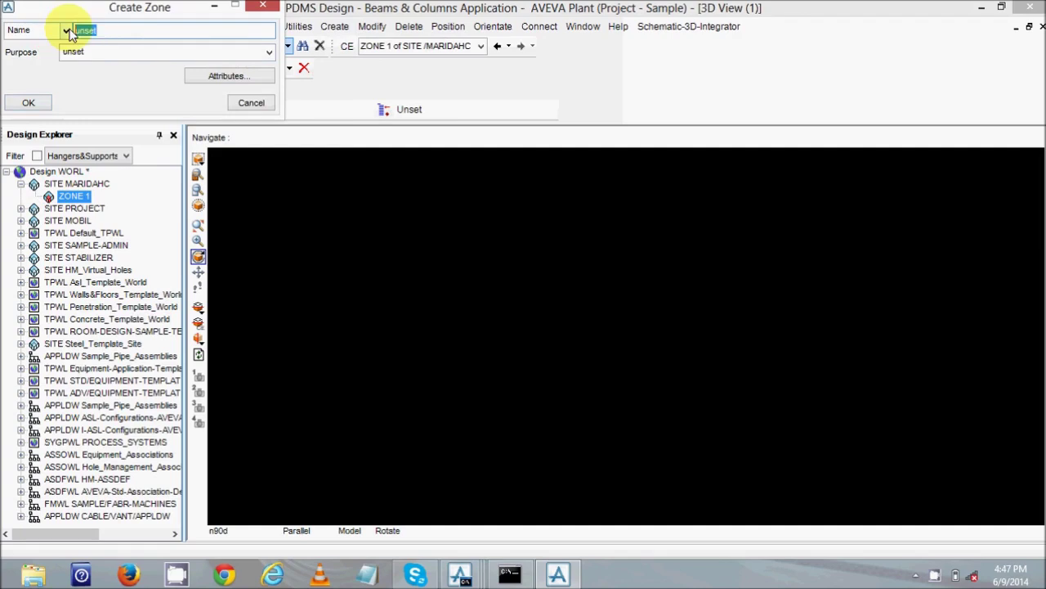
pyautogui.write('S')
pyautogui.press('BackSpace')
pyautogui.write('TR')
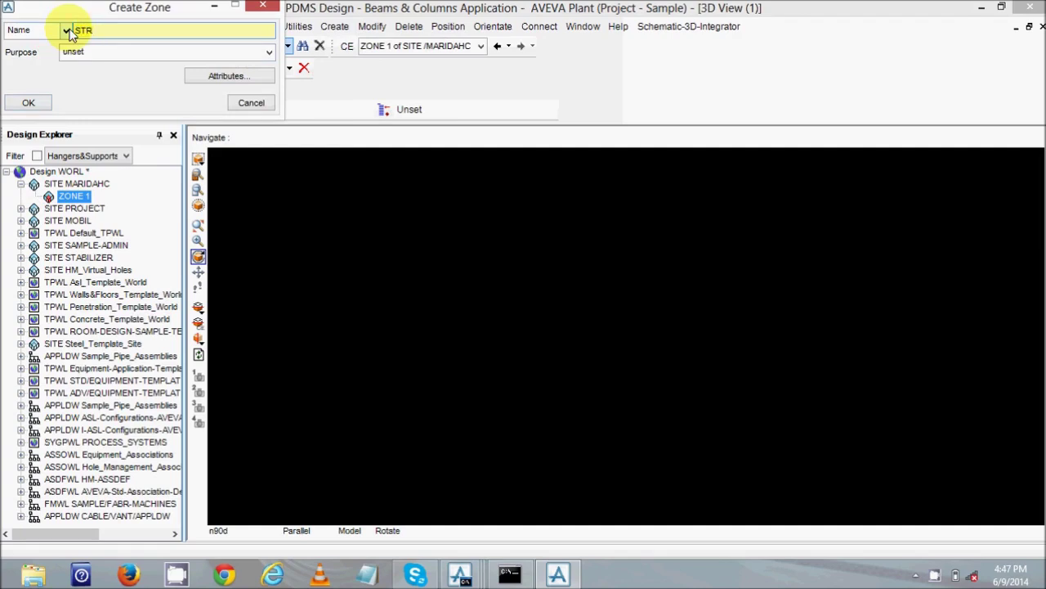
pyautogui.write('UCTURES')
pyautogui.press('Tab')
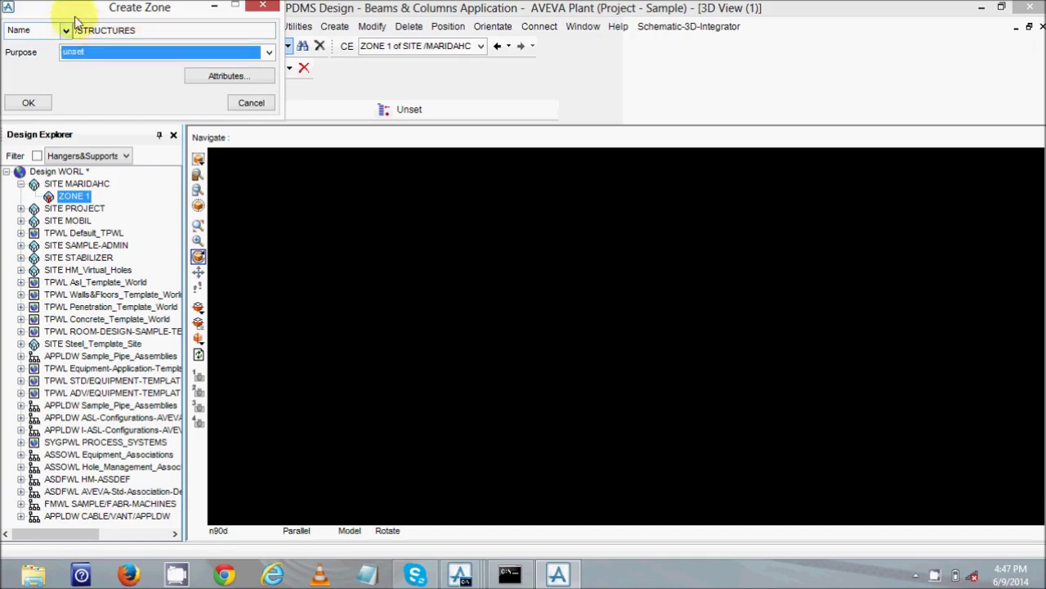
pyautogui.click(39, 104)
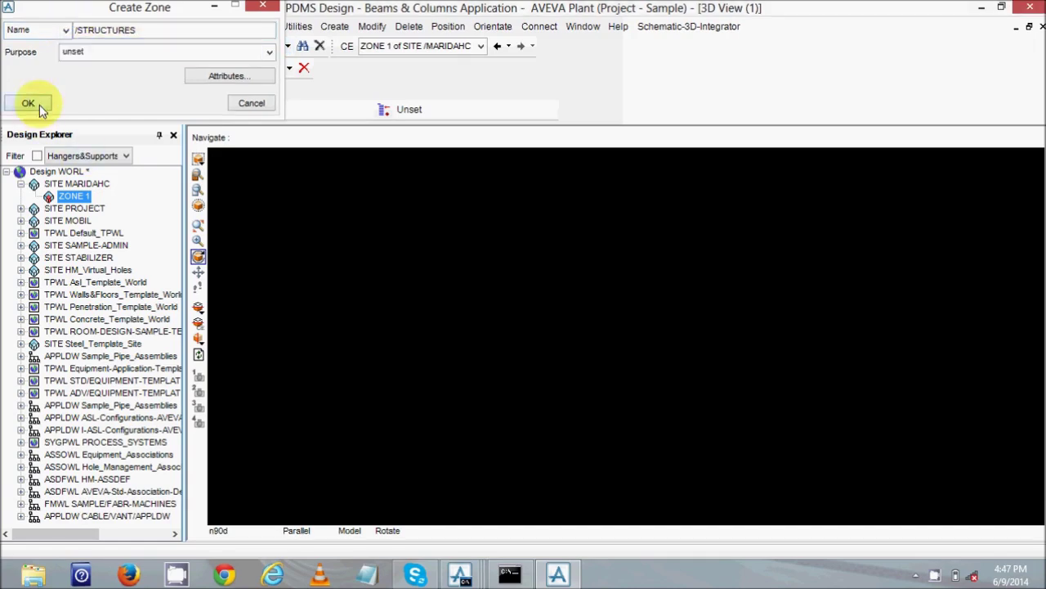
# - Create a structure named BEAMSANDCOLUMN in zone STRUCTURES, leaving its purpose unset
pyautogui.click(335, 26)
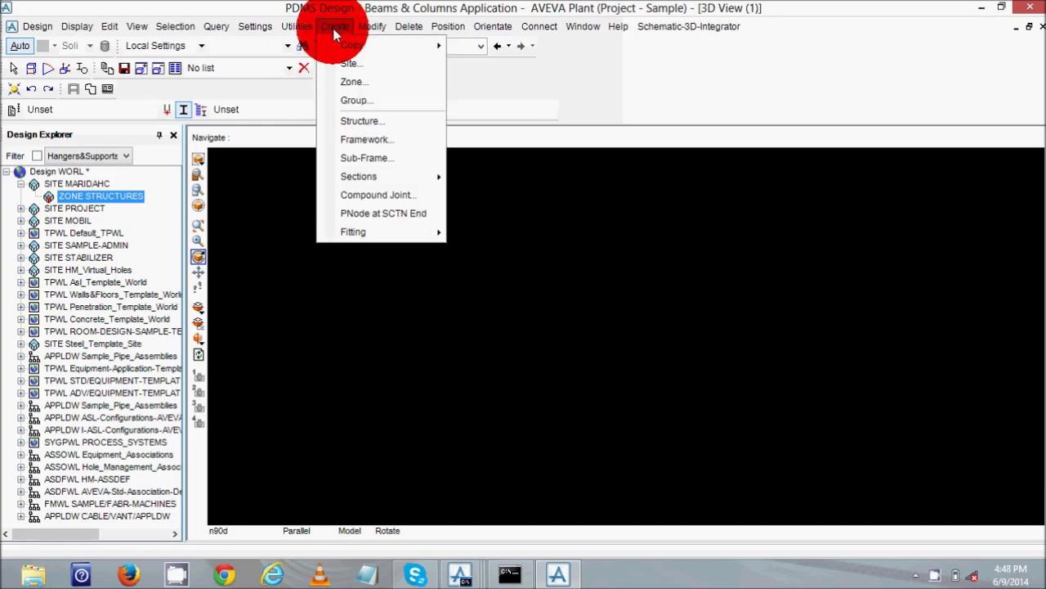
pyautogui.click(360, 121)
pyautogui.doubleClick(81, 30)
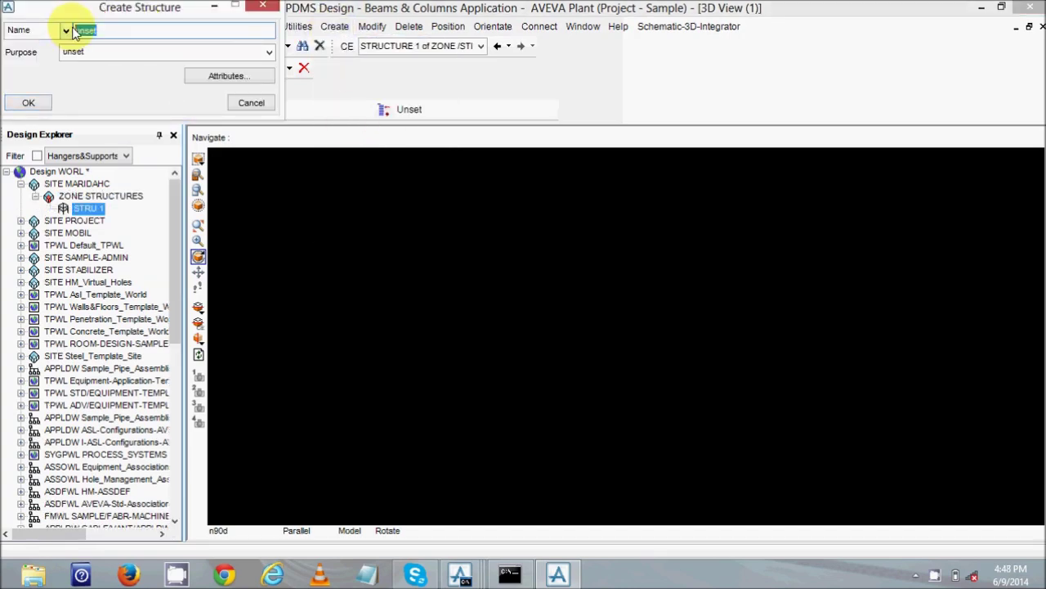
pyautogui.write('BEAM')
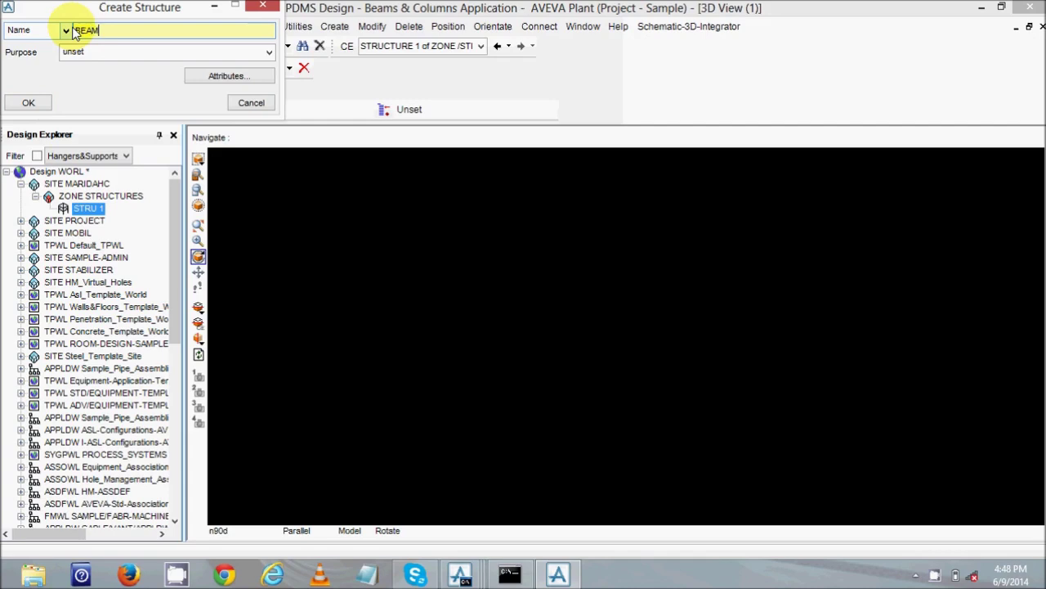
pyautogui.write('SANDCOLUMN')
pyautogui.click(30, 102)
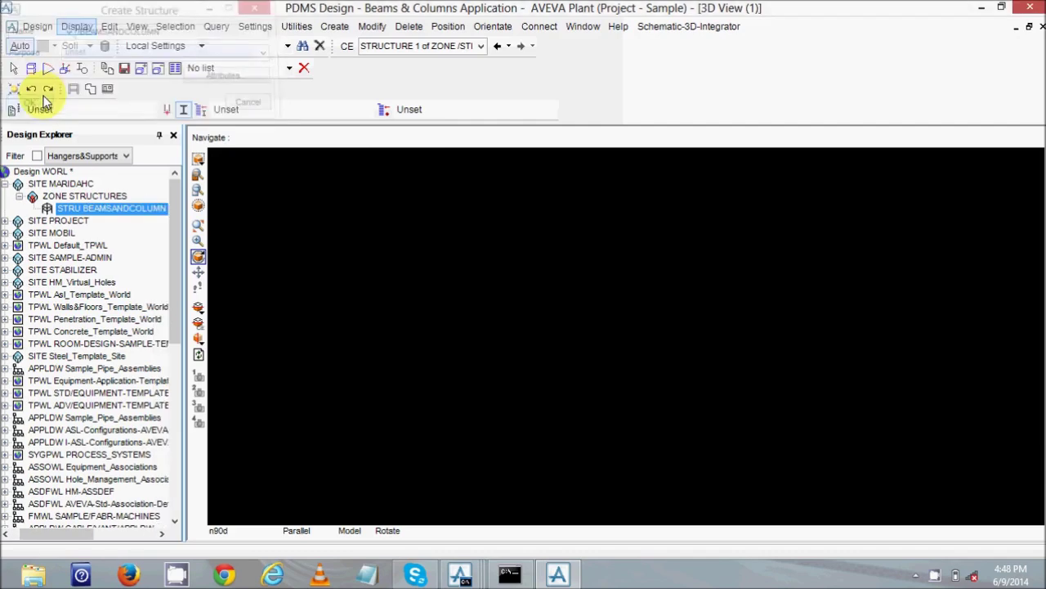
# - Create a framework named FRAME1 in structure BEAMSANDCOLUMN
pyautogui.click(332, 25)
pyautogui.click(325, 22)
pyautogui.click(331, 25)
pyautogui.click(349, 137)
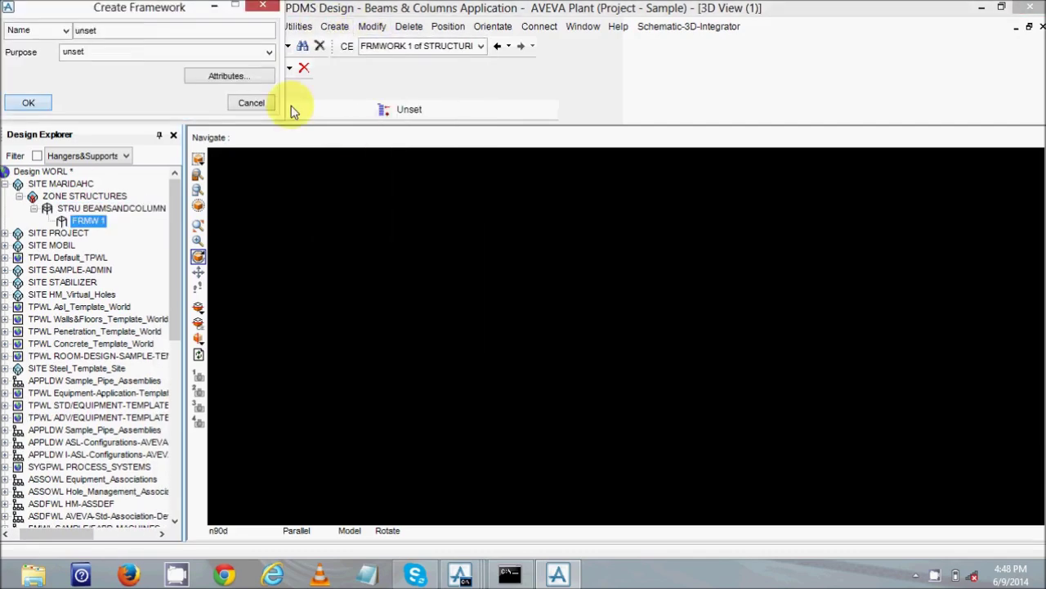
pyautogui.doubleClick(85, 29)
pyautogui.write('FRAME1')
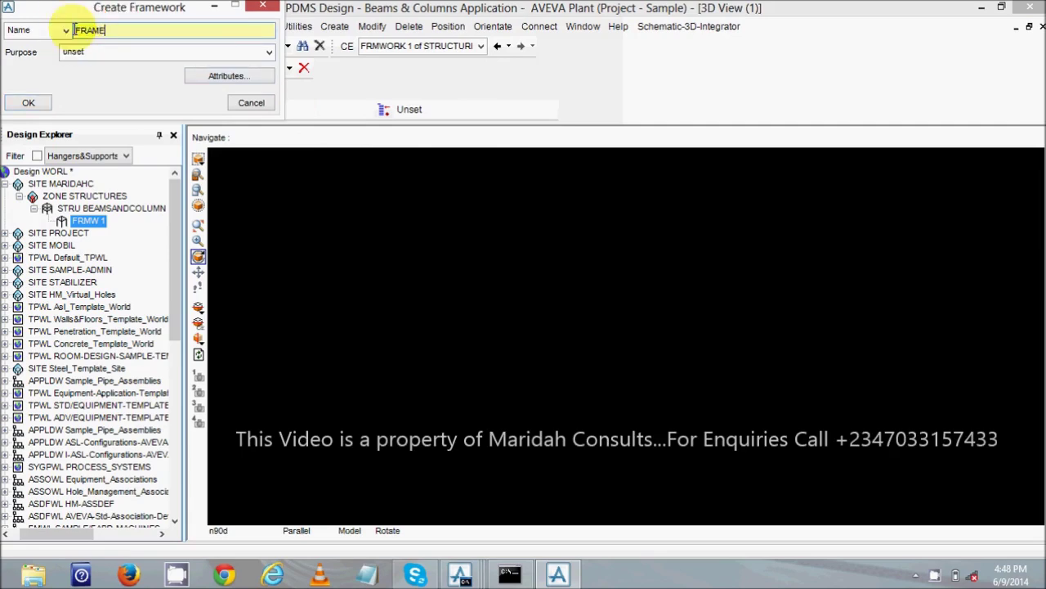
pyautogui.click(37, 104)
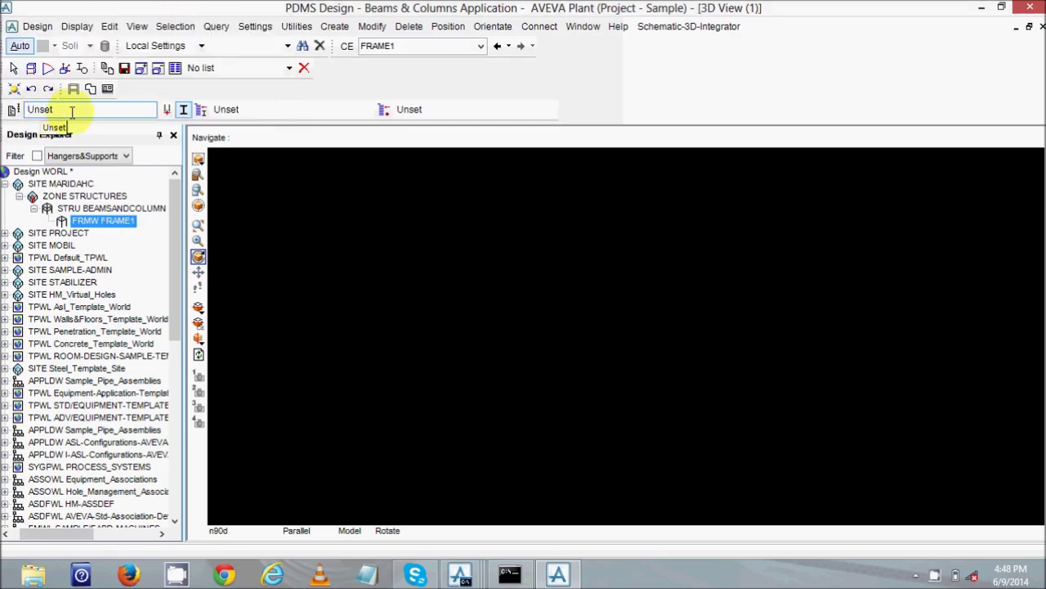
# - In the default section specification, choose the British Standard Universal Beams profile 203x133x25kg/m
pyautogui.click(15, 114)
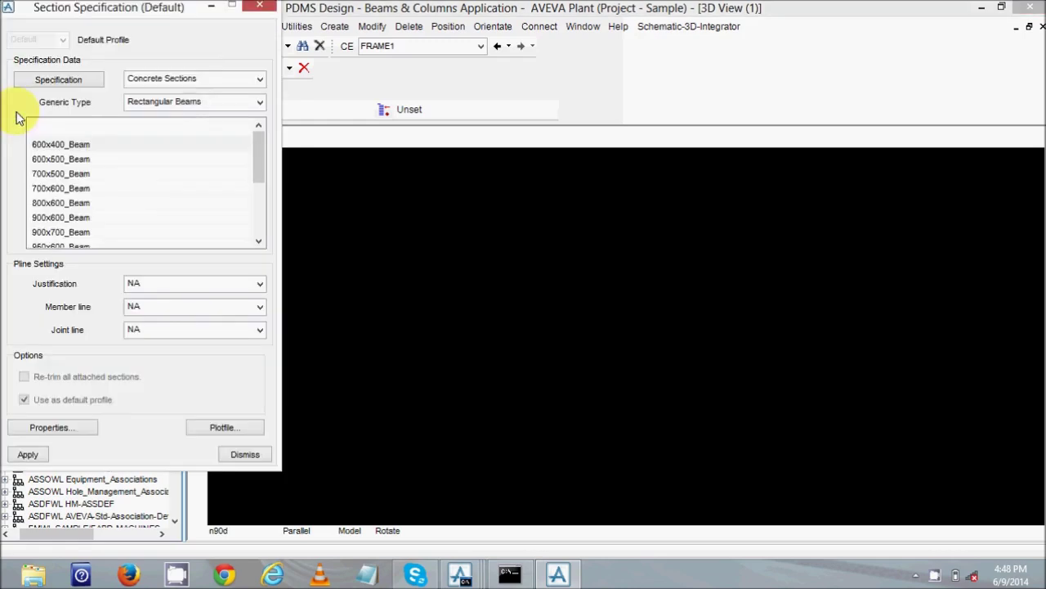
pyautogui.click(195, 79)
pyautogui.scroll(-1, 187, 143)
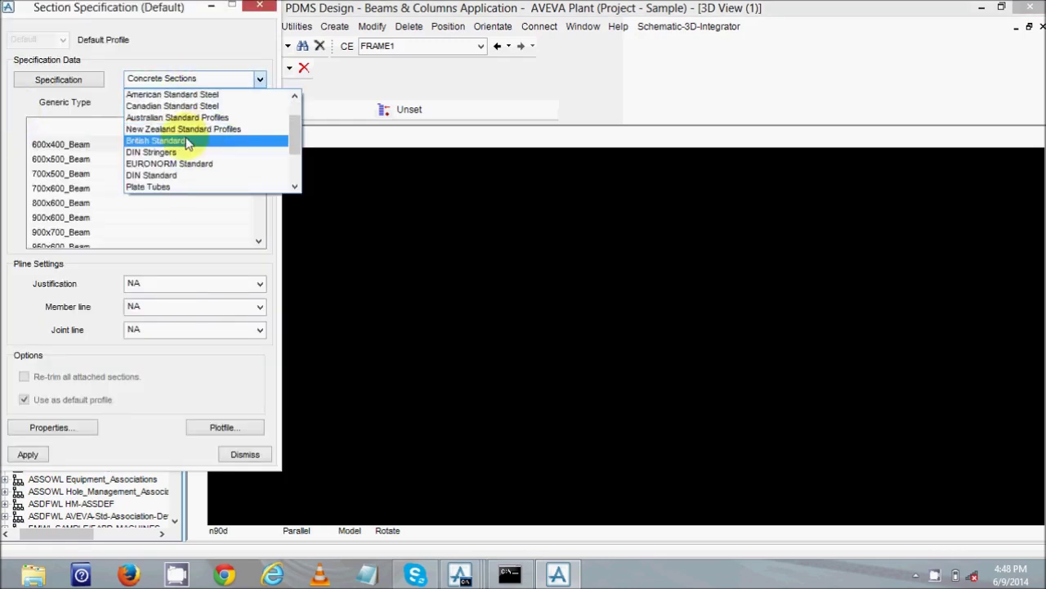
pyautogui.click(187, 142)
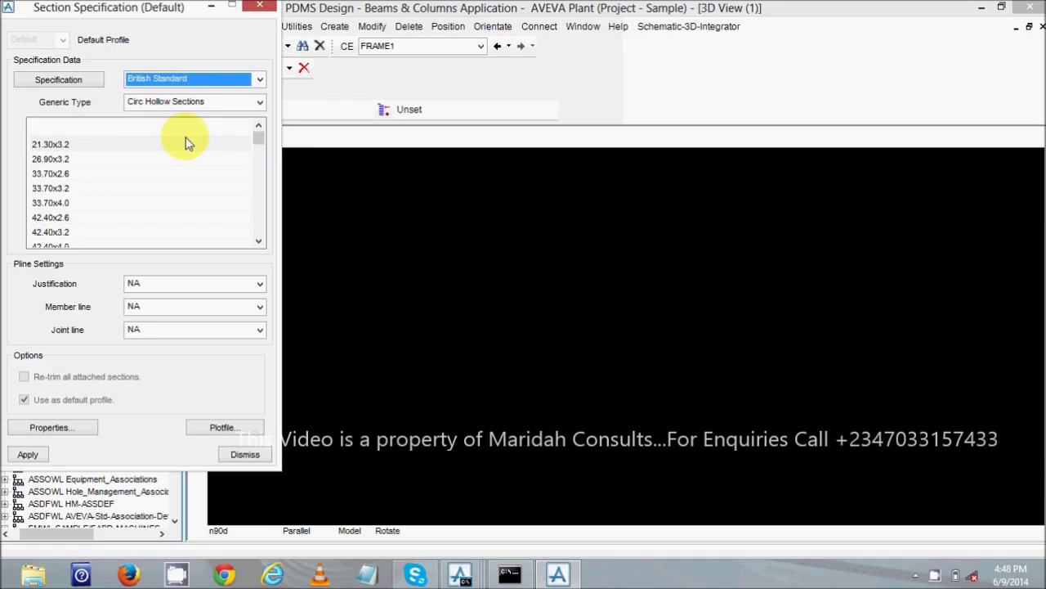
pyautogui.click(189, 103)
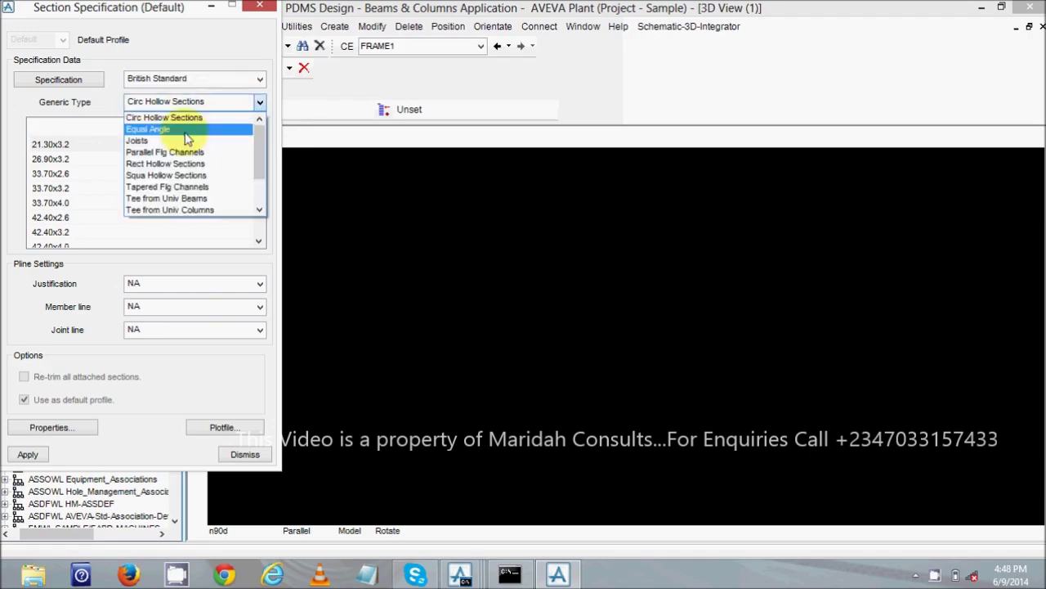
pyautogui.scroll(-2, 186, 139)
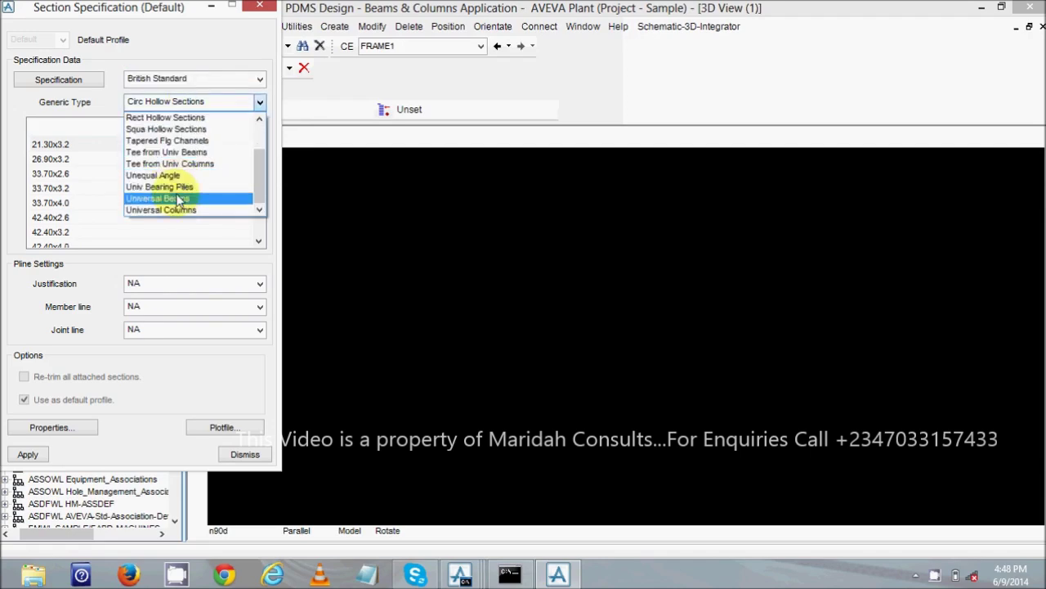
pyautogui.click(178, 199)
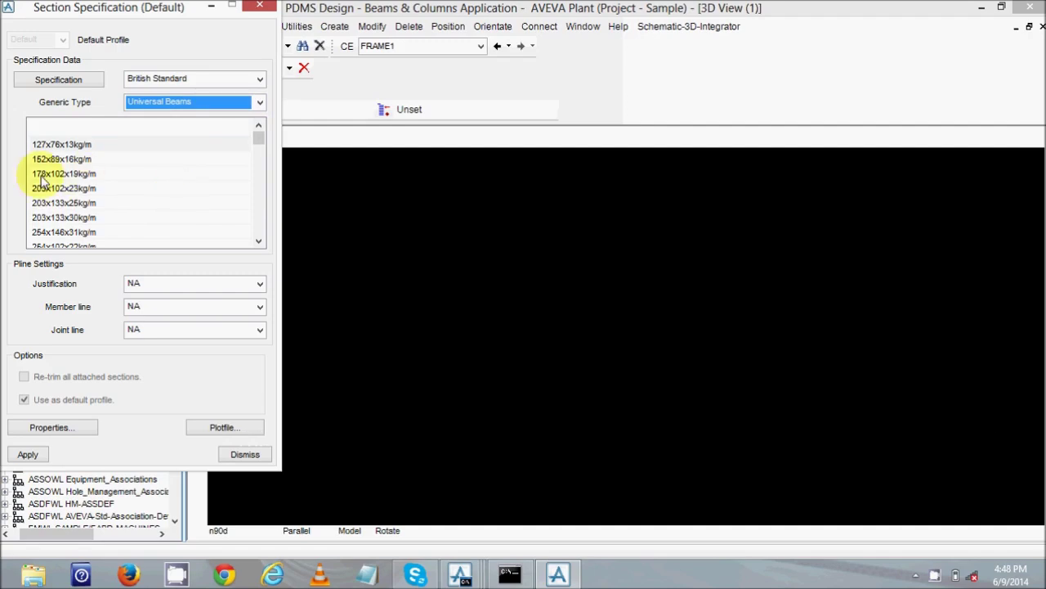
pyautogui.click(55, 204)
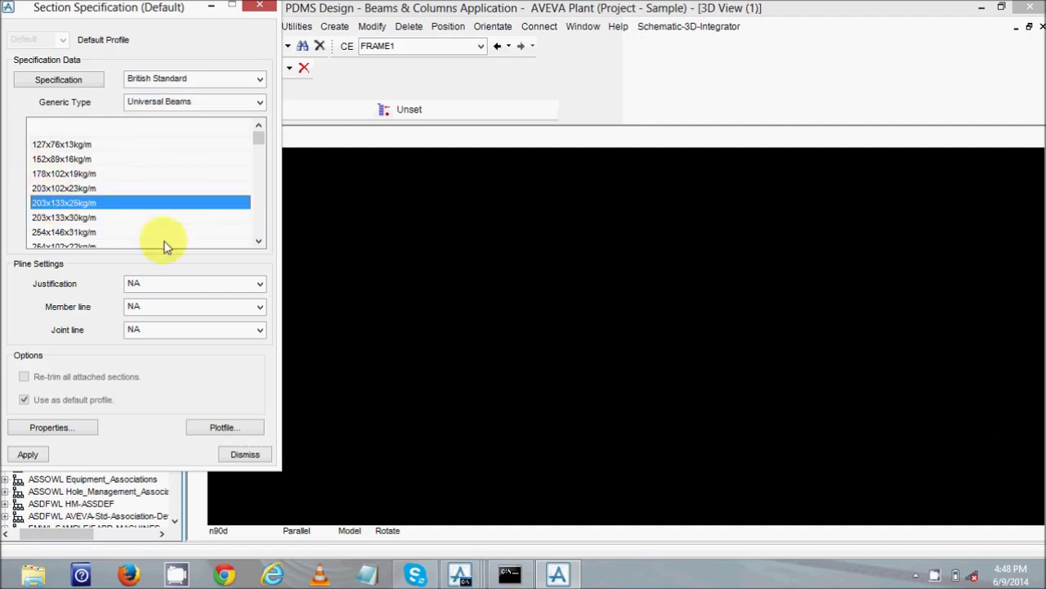
# - Set the default profile's justification to TOS, apply the section specification and close it
pyautogui.click(166, 285)
pyautogui.scroll(-5, 179, 335)
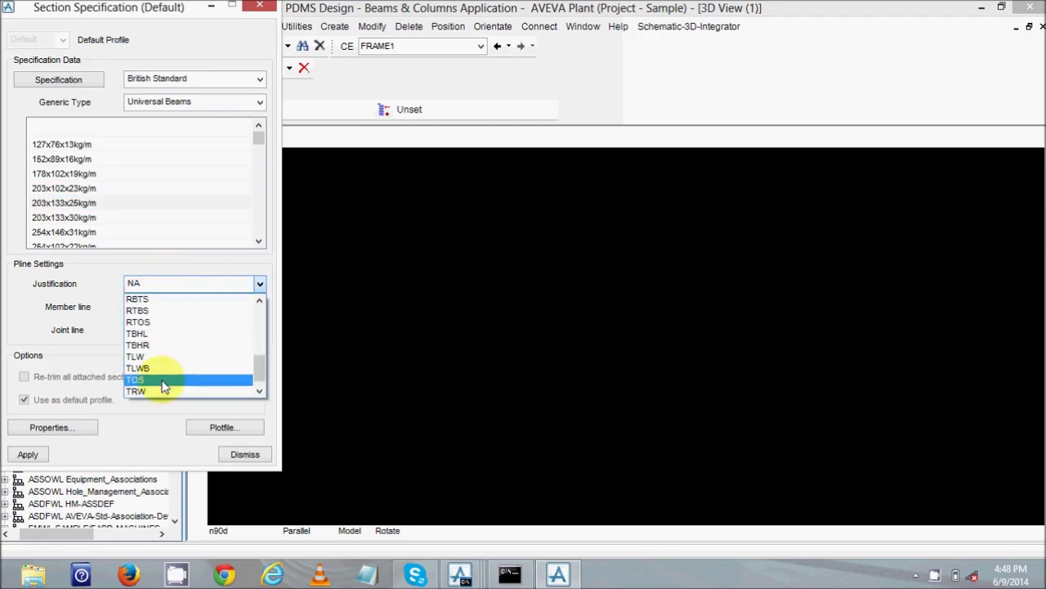
pyautogui.click(160, 379)
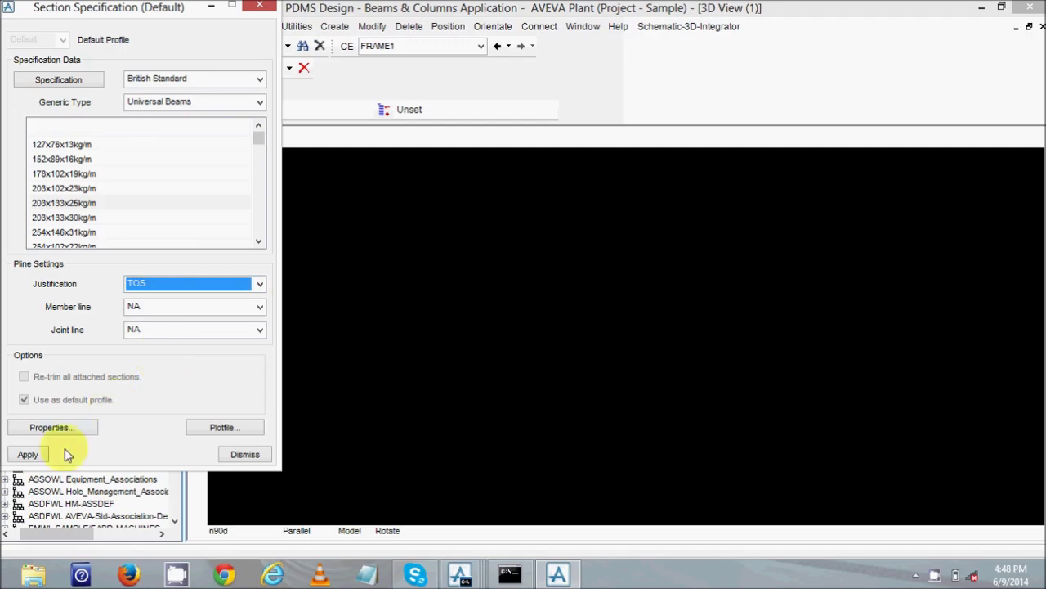
pyautogui.click(34, 456)
pyautogui.click(245, 455)
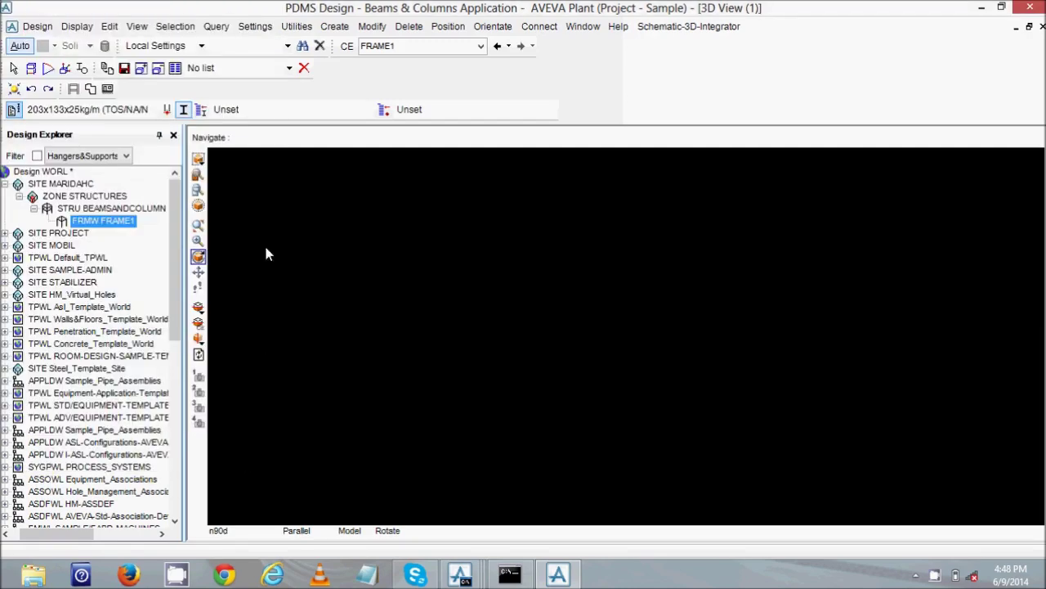
# - Set FRAME1 as the section storage area and as the neighbouring second storage area
pyautogui.click(205, 116)
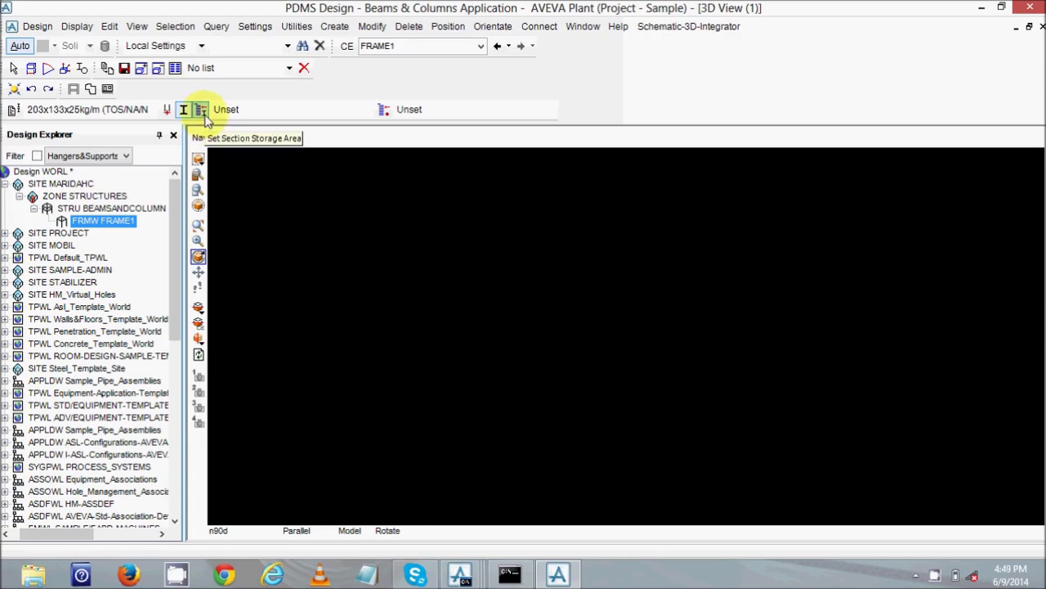
pyautogui.click(201, 111)
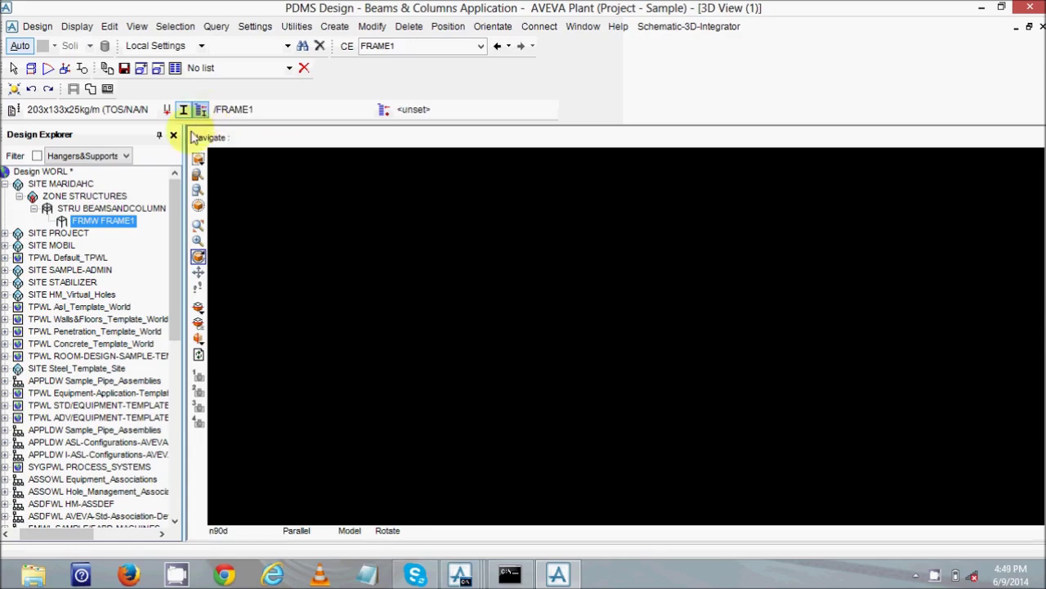
pyautogui.click(384, 112)
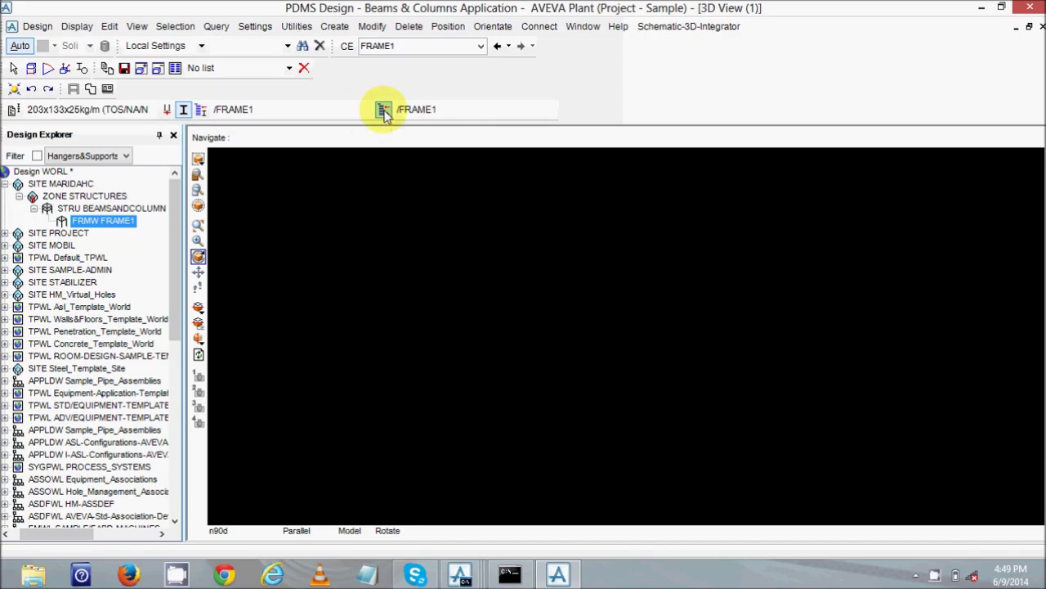
# - Start creating straight sections in FRAME1 with the Continuous string method
pyautogui.click(344, 27)
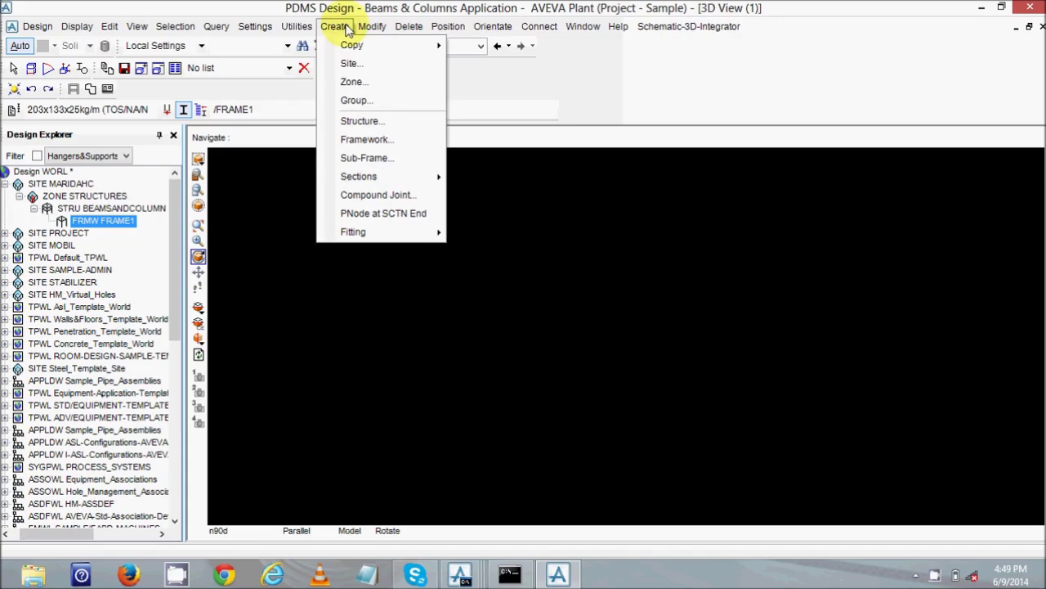
pyautogui.moveTo(373, 175)
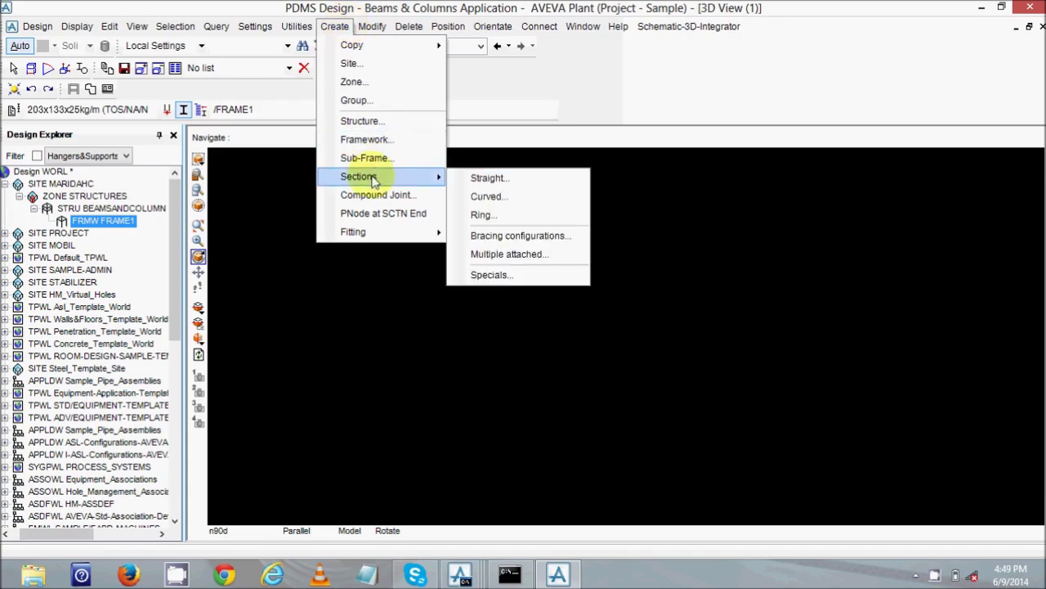
pyautogui.click(486, 185)
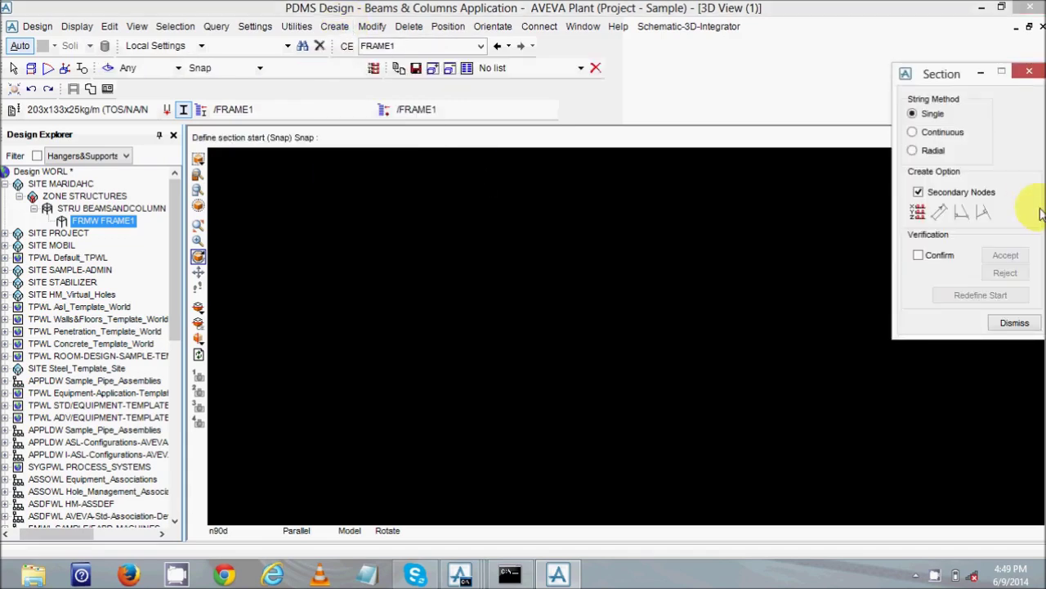
pyautogui.click(921, 135)
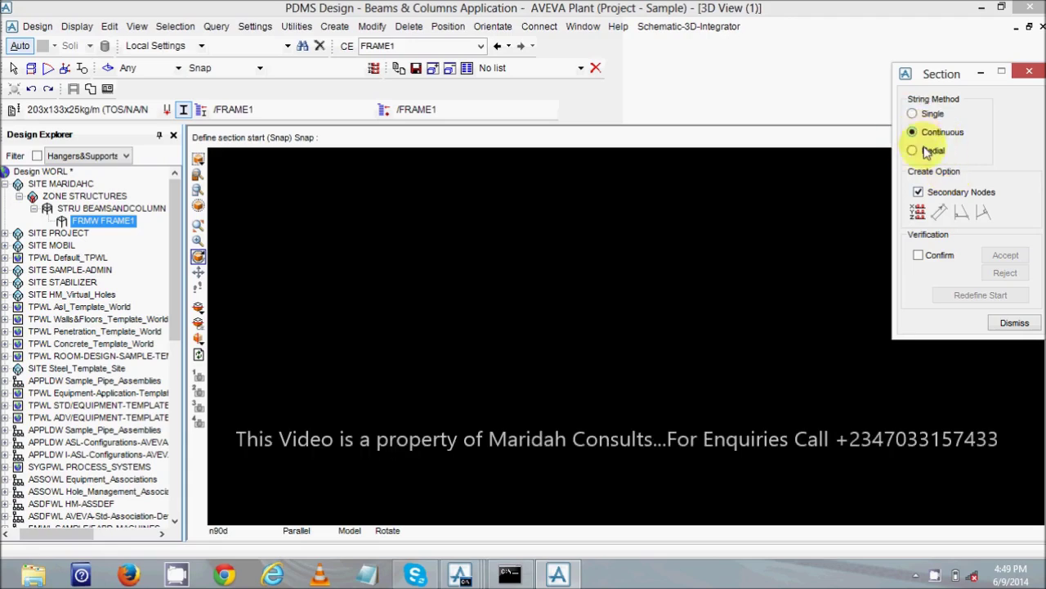
# - Define the section start explicitly at West 305360, North 309680, Up 104110 with respect to World
pyautogui.click(918, 214)
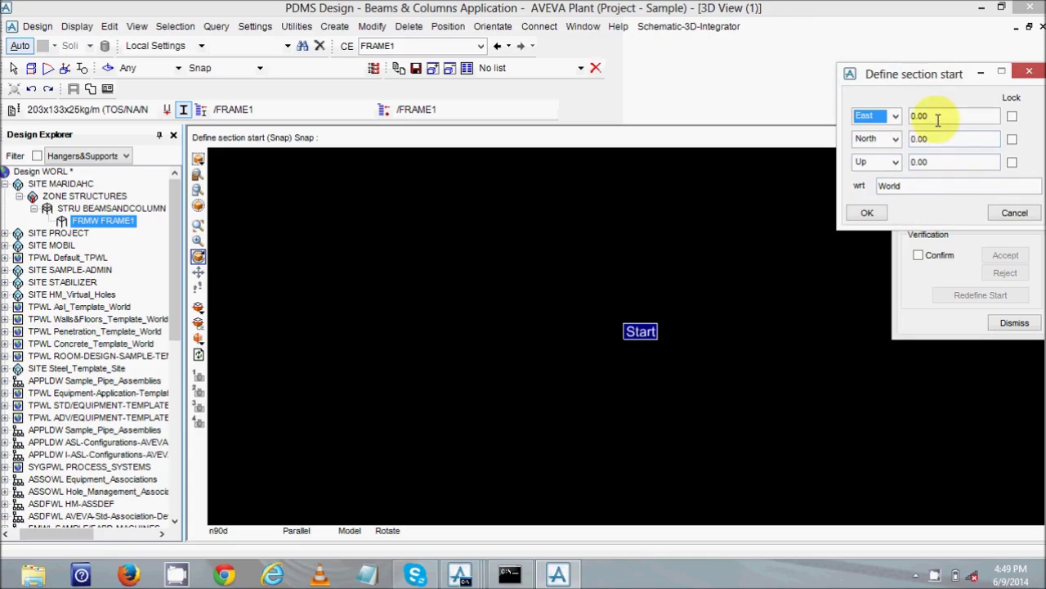
pyautogui.click(895, 116)
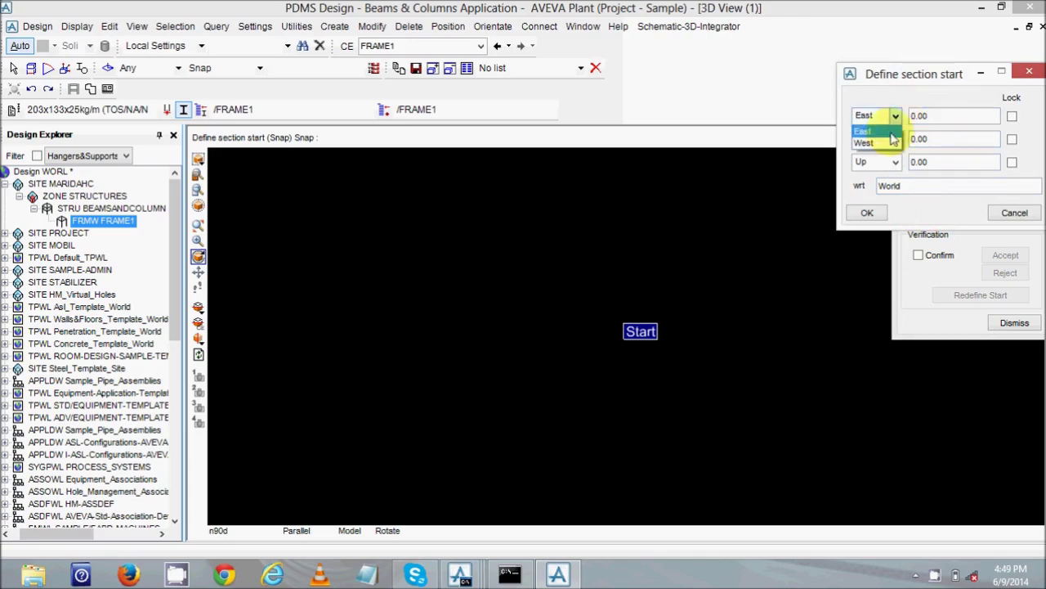
pyautogui.click(890, 145)
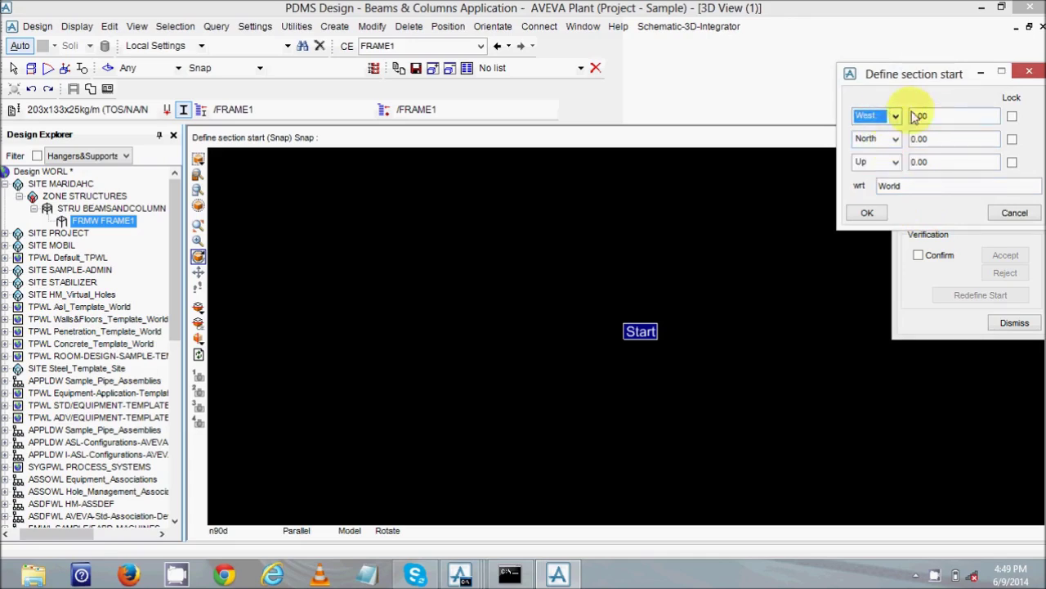
pyautogui.moveTo(930, 115); pyautogui.dragTo(910, 115)
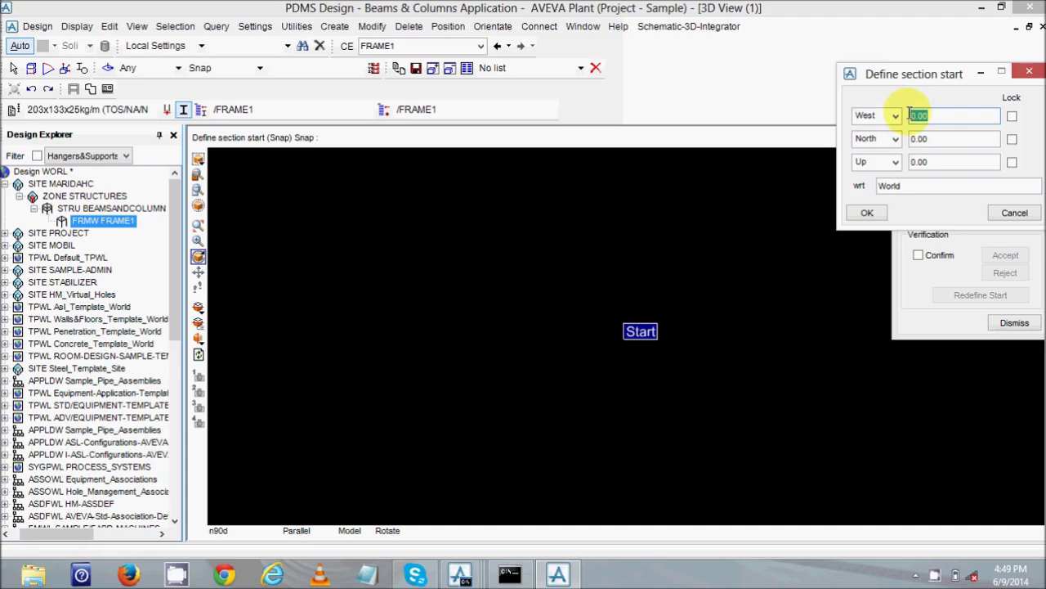
pyautogui.write('30636')
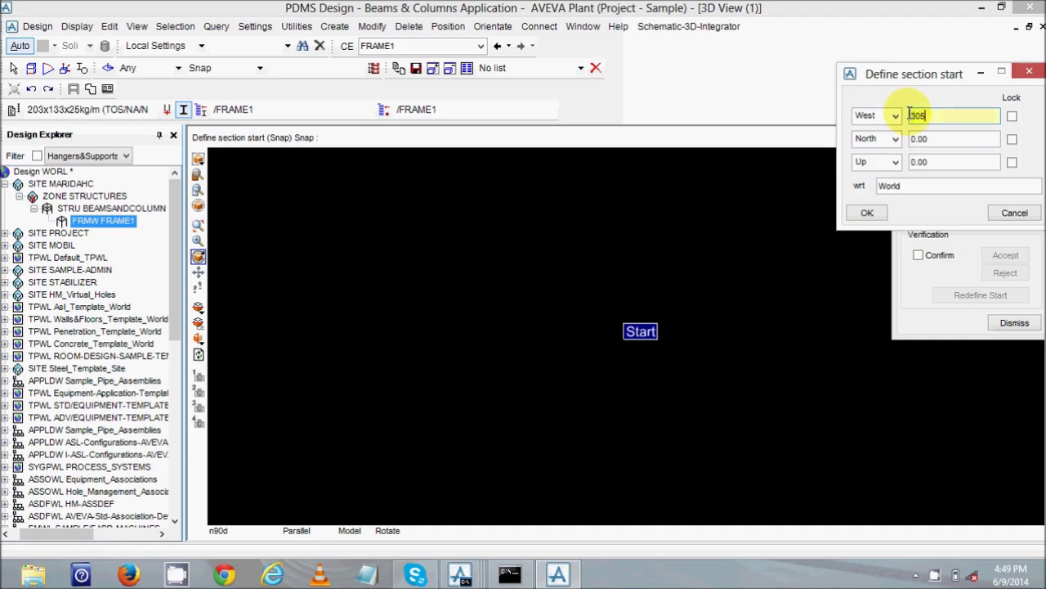
pyautogui.write('0')
pyautogui.press('Tab')
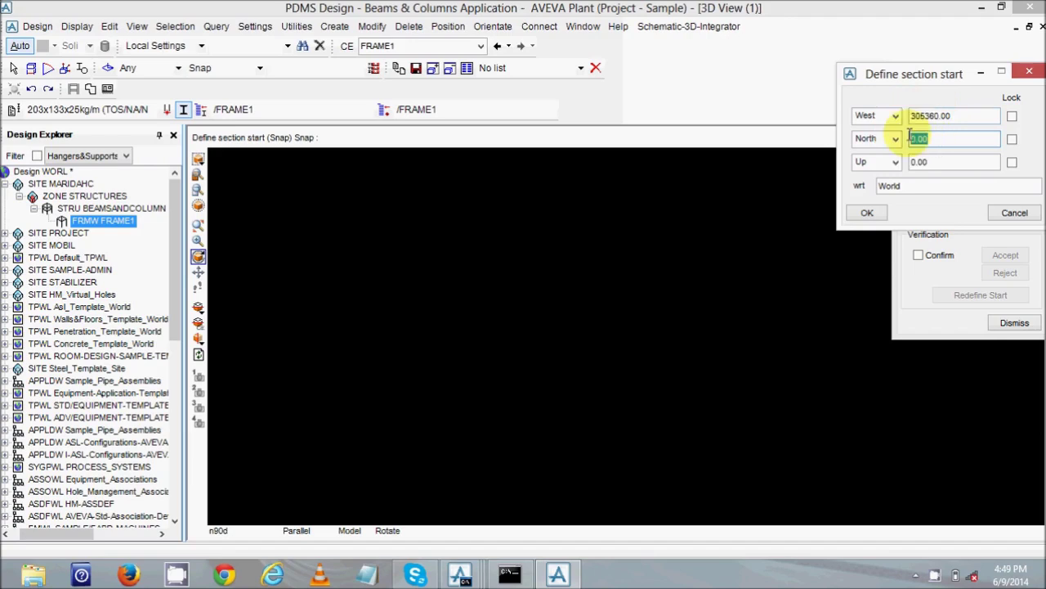
pyautogui.write('309')
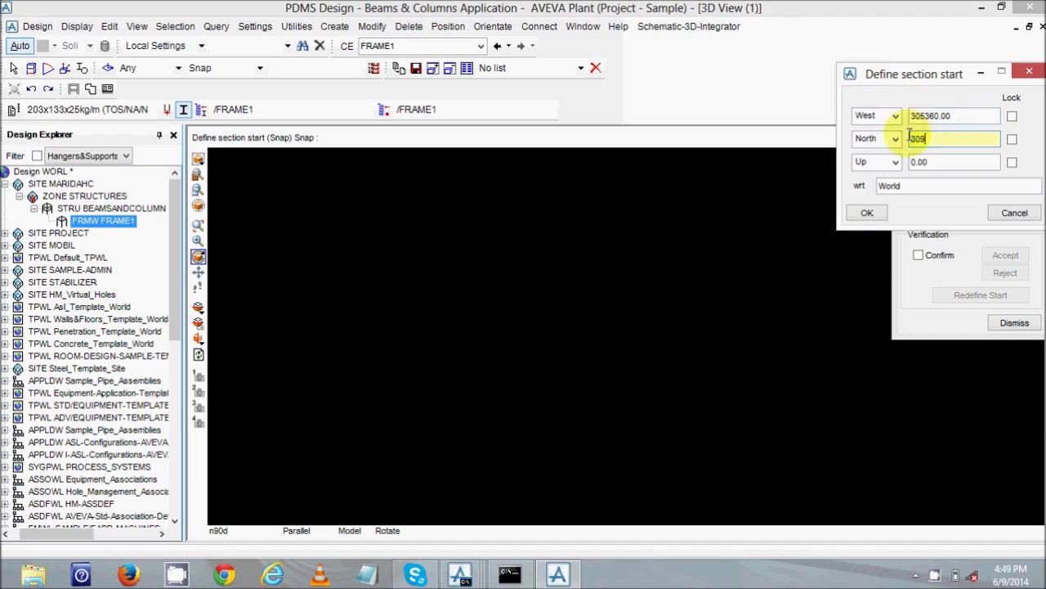
pyautogui.write('680')
pyautogui.press('Tab')
pyautogui.write('104110')
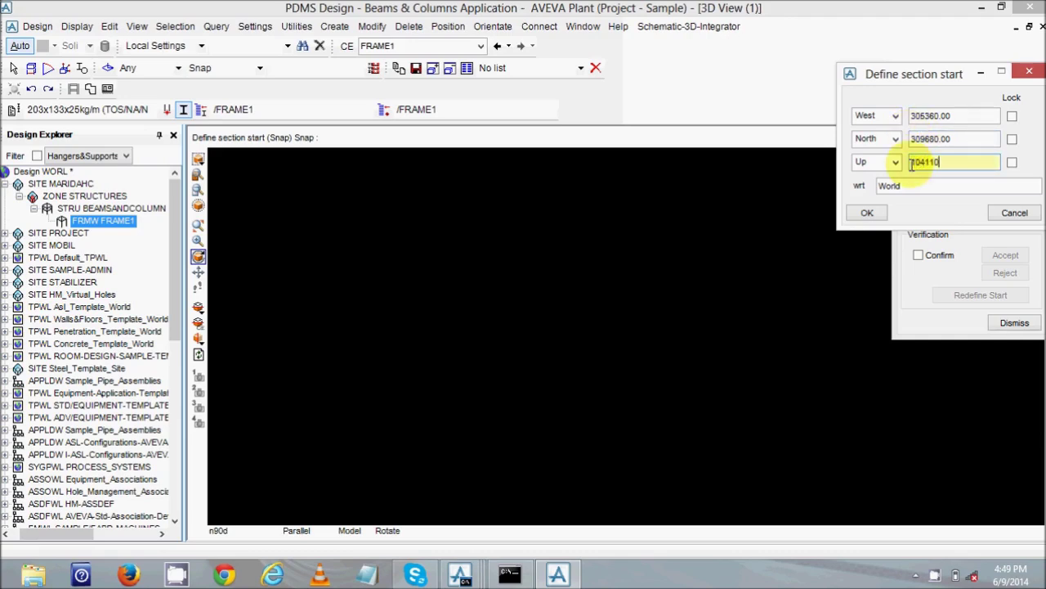
pyautogui.press('Return')
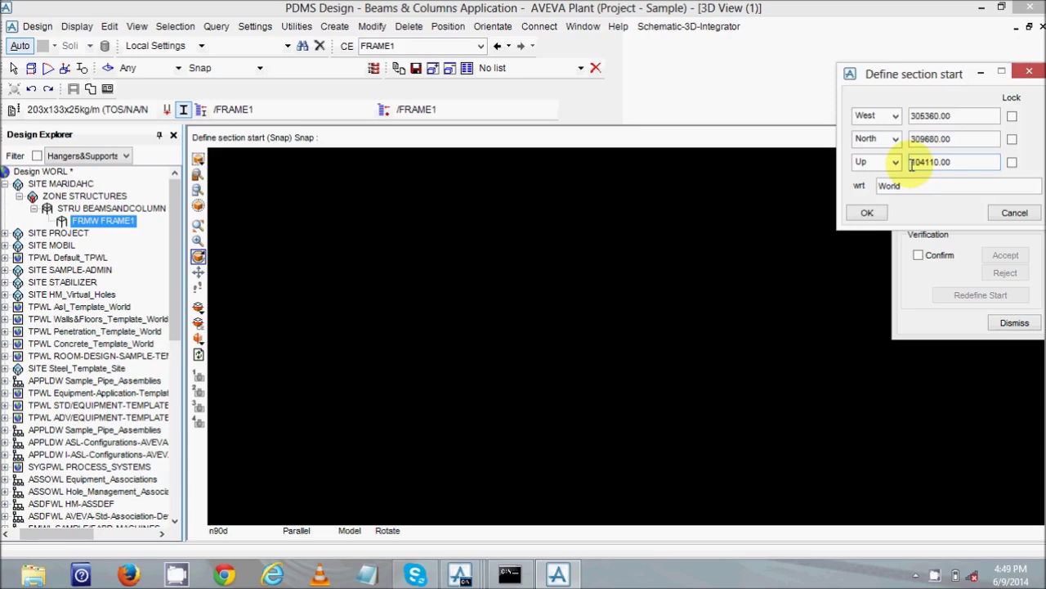
pyautogui.click(869, 214)
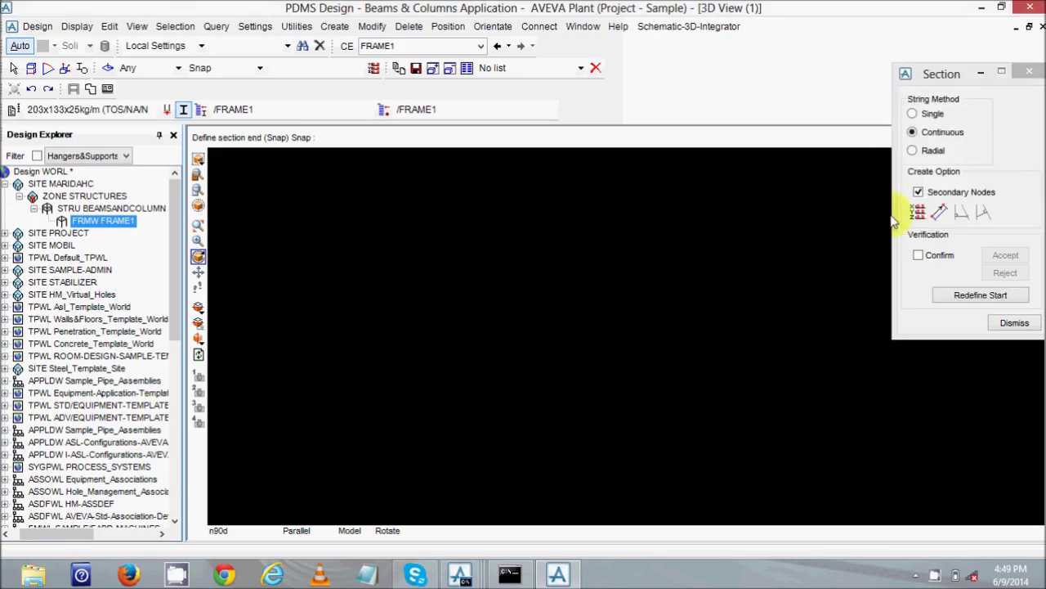
# - Create the first beam by defining its end 4880 mm south of the start point, and view it in isometric
pyautogui.click(940, 214)
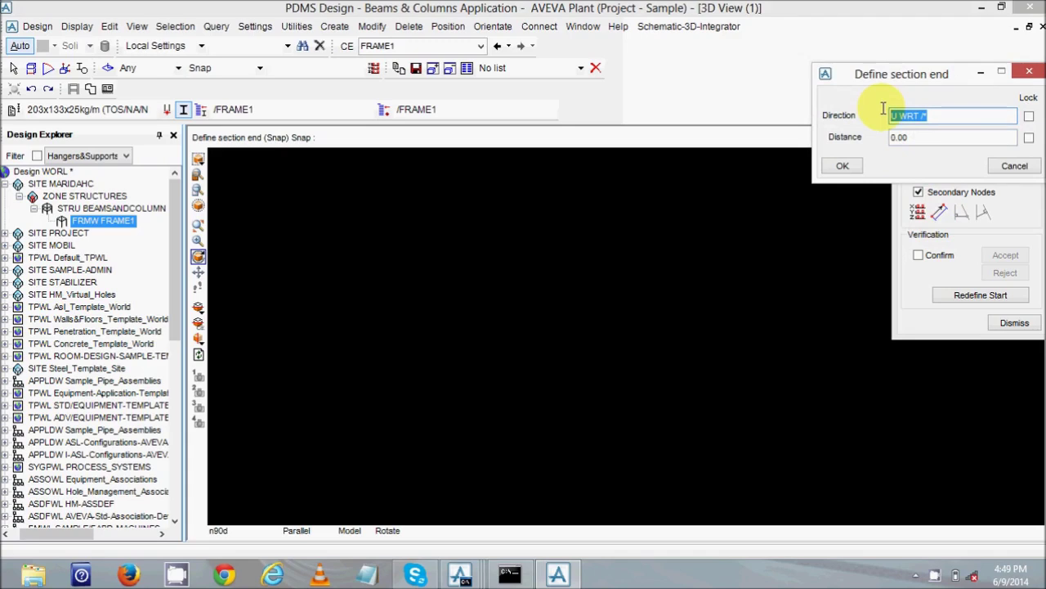
pyautogui.write('s')
pyautogui.press('Tab')
pyautogui.write('0.0')
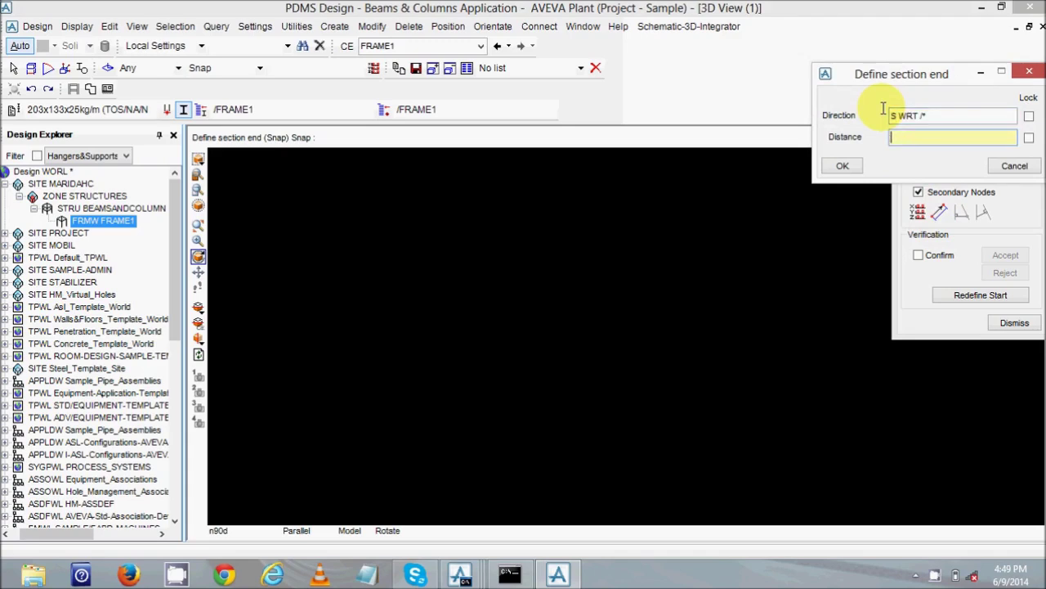
pyautogui.write('0')
pyautogui.press('Tab')
pyautogui.click(843, 165)
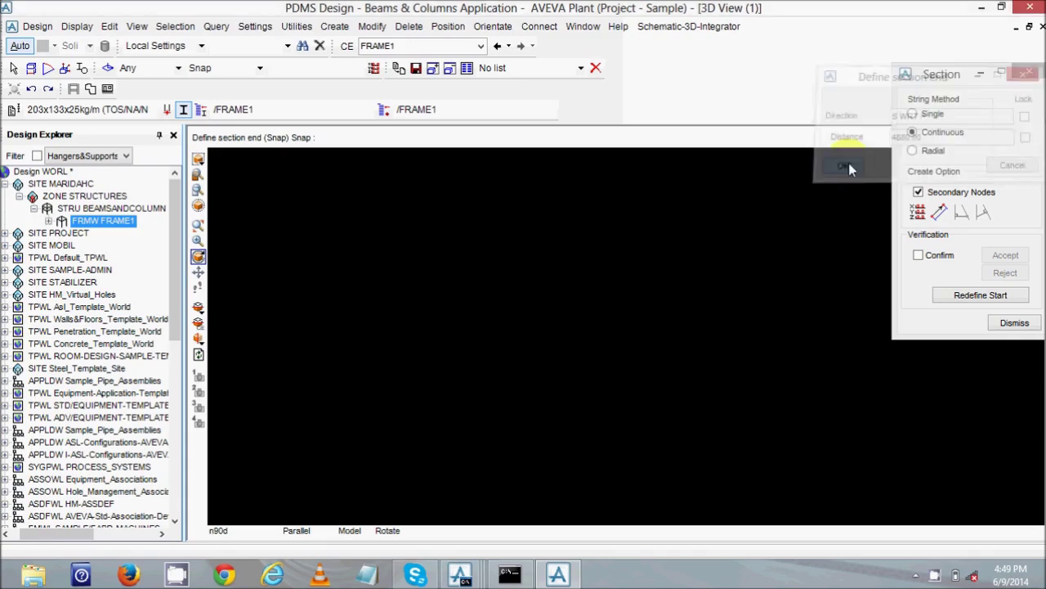
pyautogui.rightClick(296, 219)
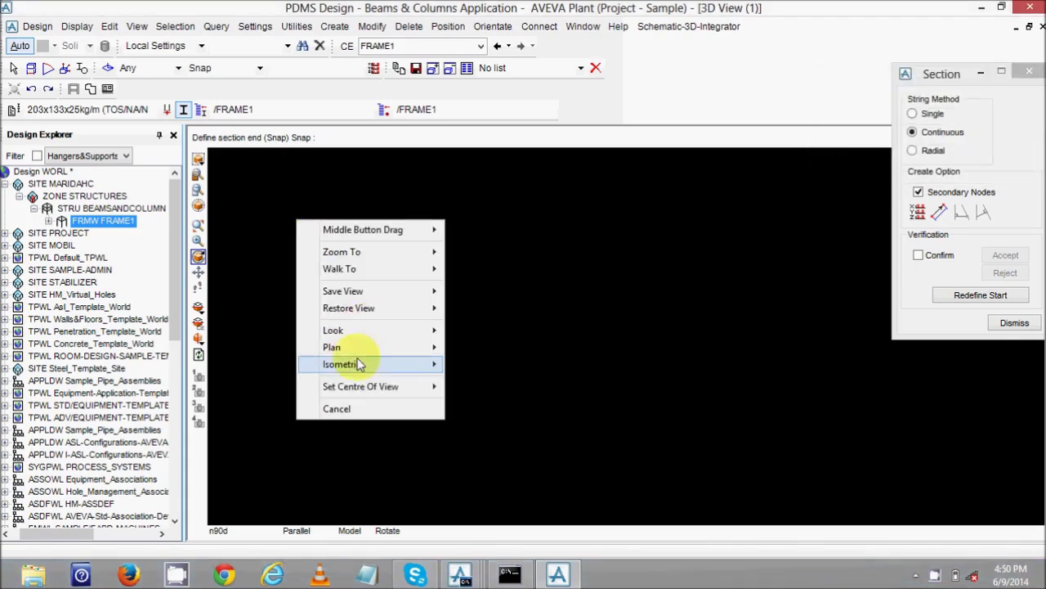
pyautogui.moveTo(413, 365)
pyautogui.click(478, 398)
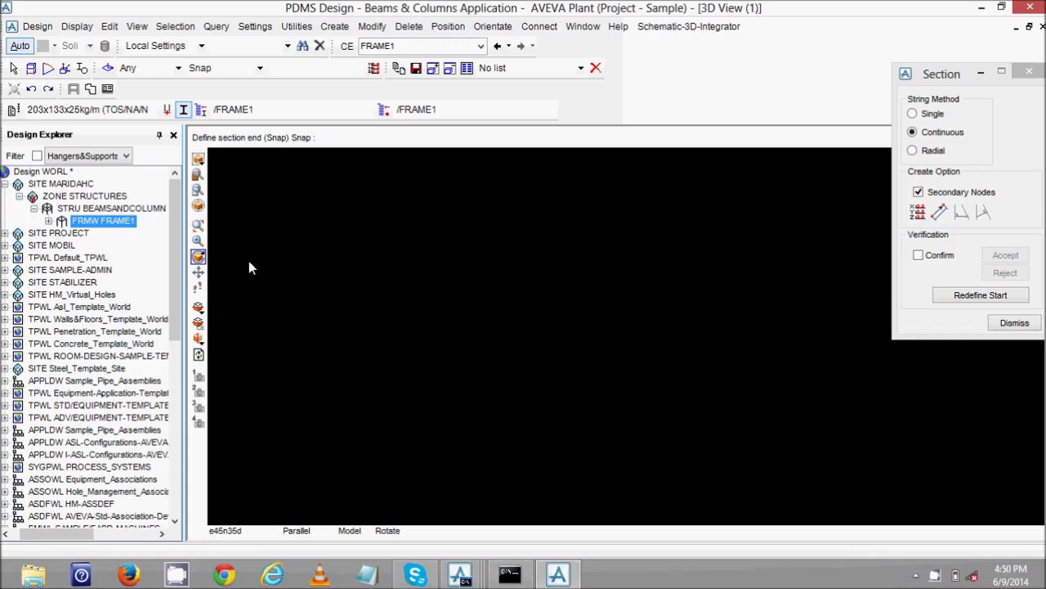
pyautogui.click(198, 206)
pyautogui.scroll(-2, 606, 426)
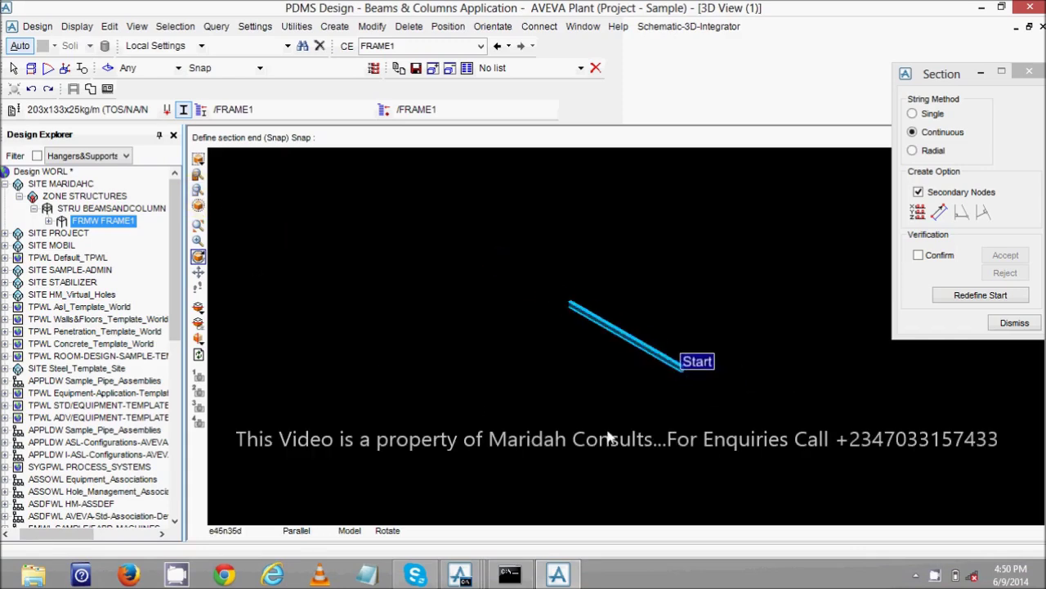
# - Add a second beam running 5180 mm west from the end of the south beam
pyautogui.click(918, 211)
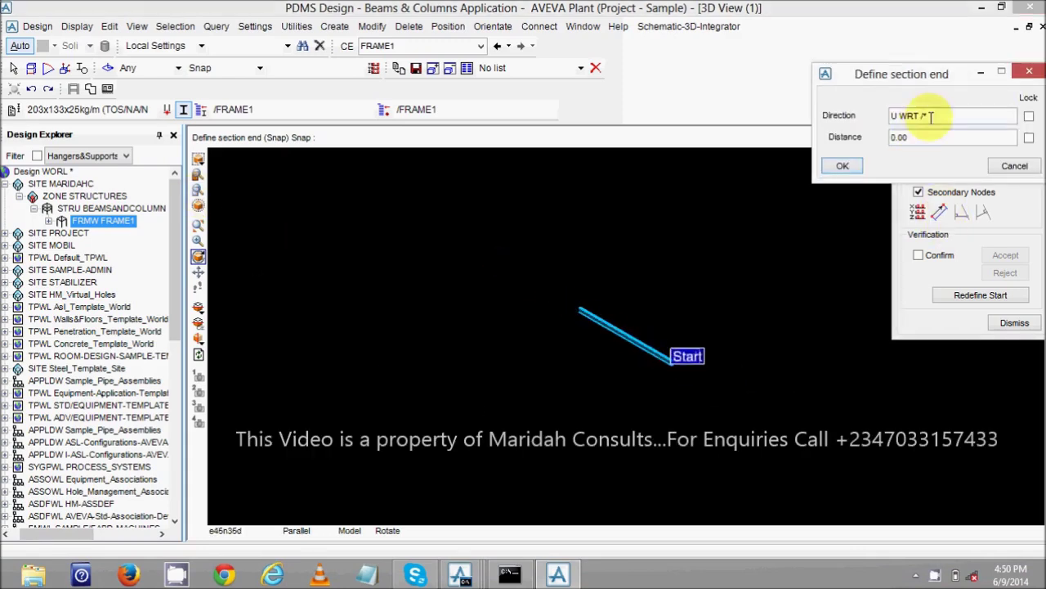
pyautogui.write('W')
pyautogui.press('Tab')
pyautogui.press('BackSpace')
pyautogui.write('518')
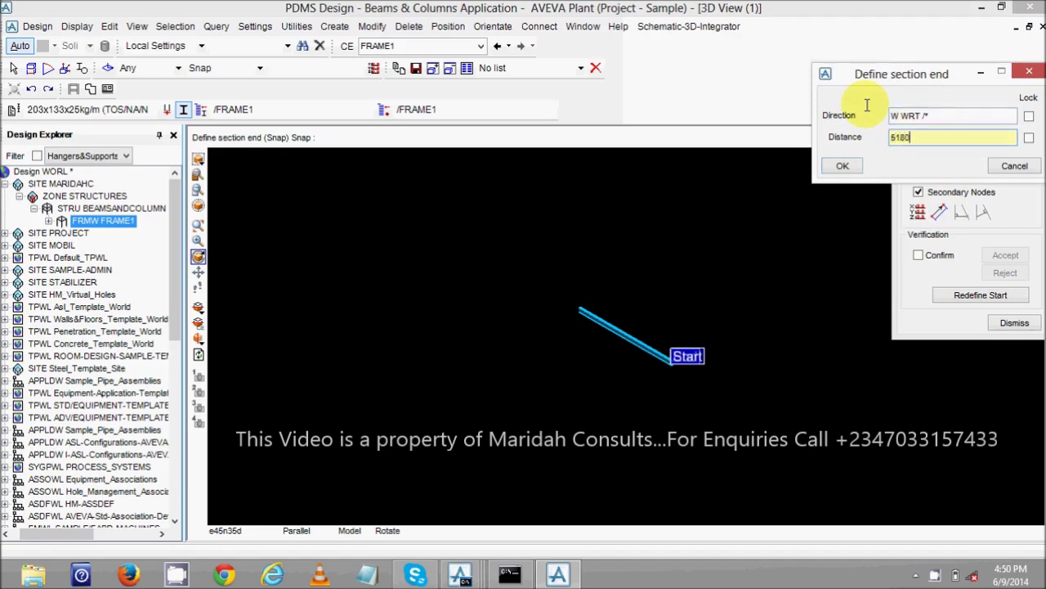
pyautogui.write('0')
pyautogui.press('Return')
pyautogui.click(843, 166)
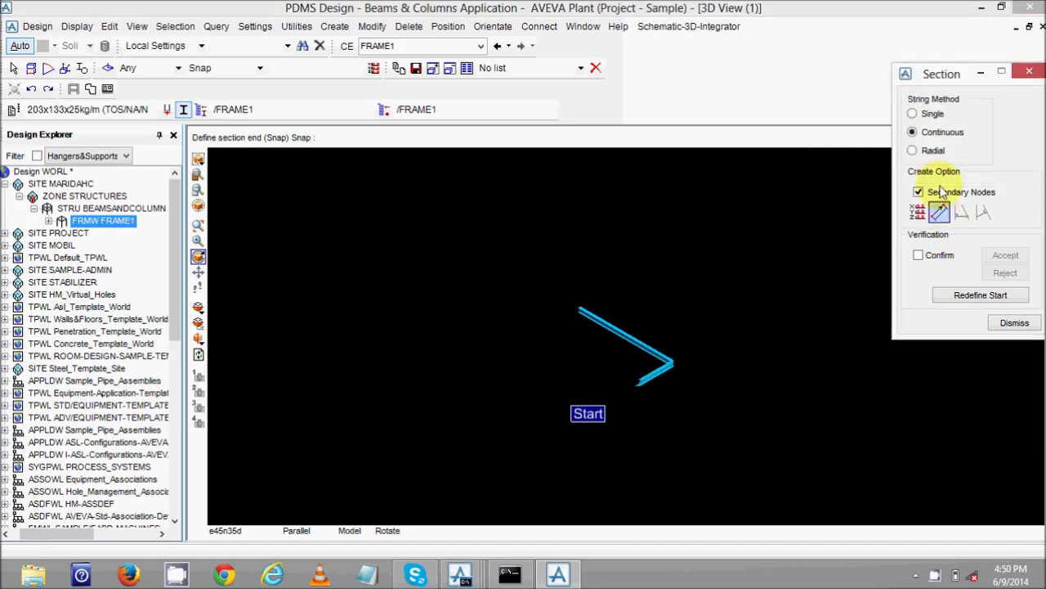
# - Continue the string with a third beam running 5180 mm west, and fit the frame in the view
pyautogui.click(848, 99)
pyautogui.write('W WRT /*')
pyautogui.press('Tab')
pyautogui.write('0')
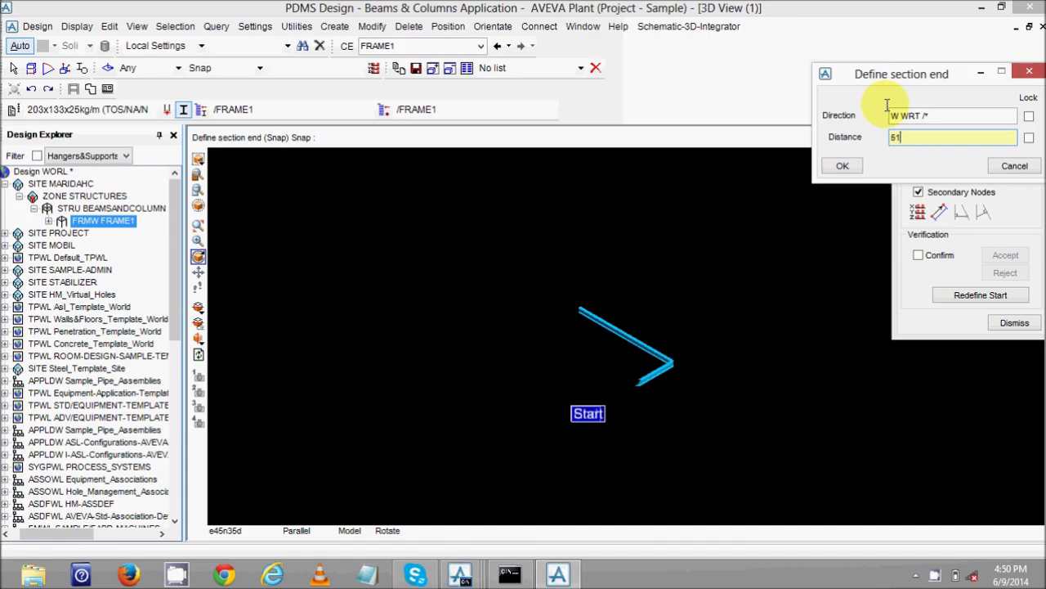
pyautogui.press('Return')
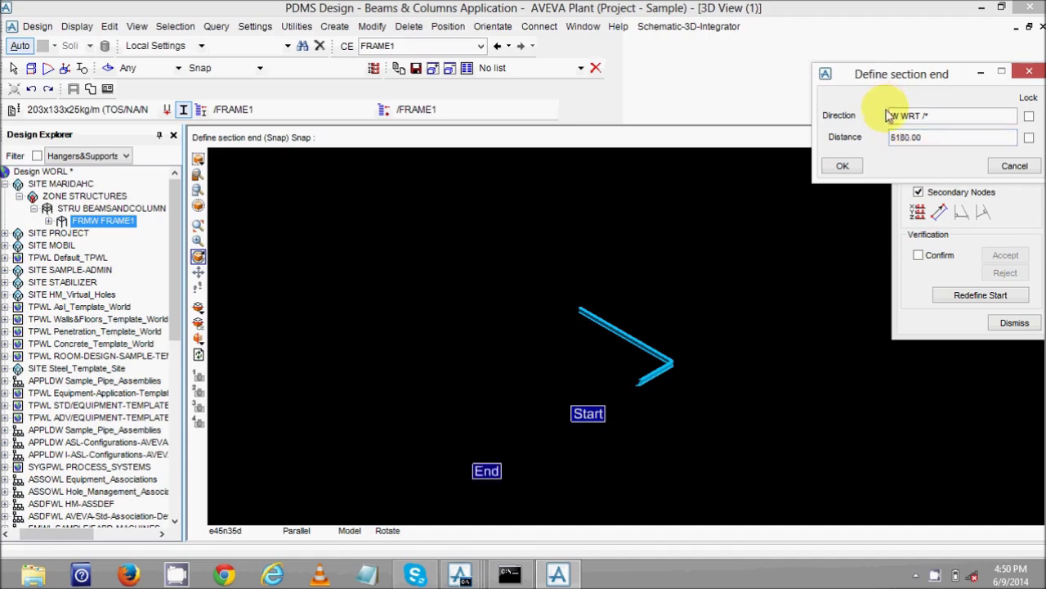
pyautogui.click(843, 165)
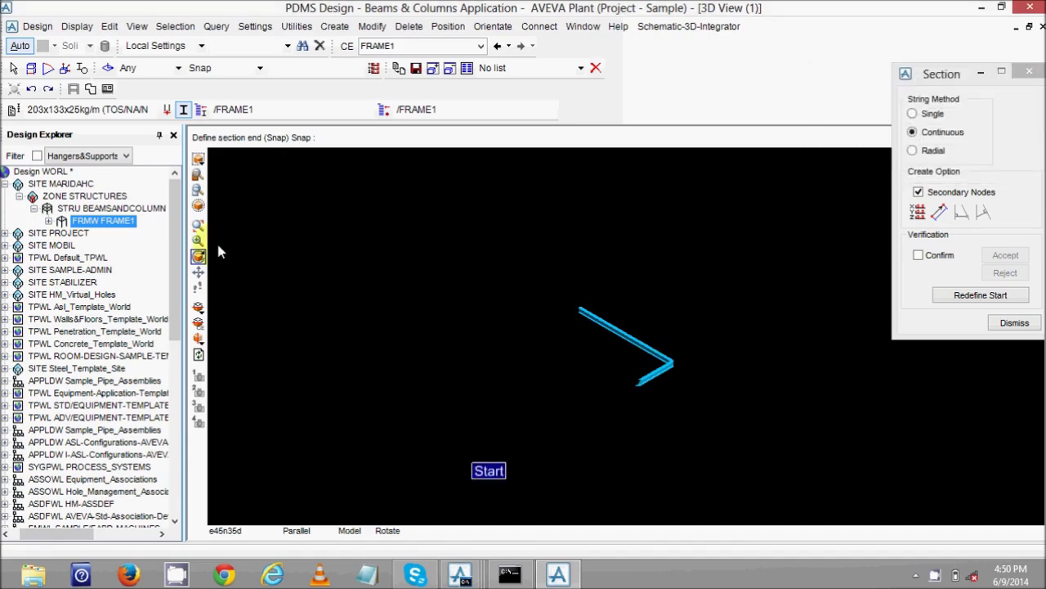
pyautogui.click(200, 205)
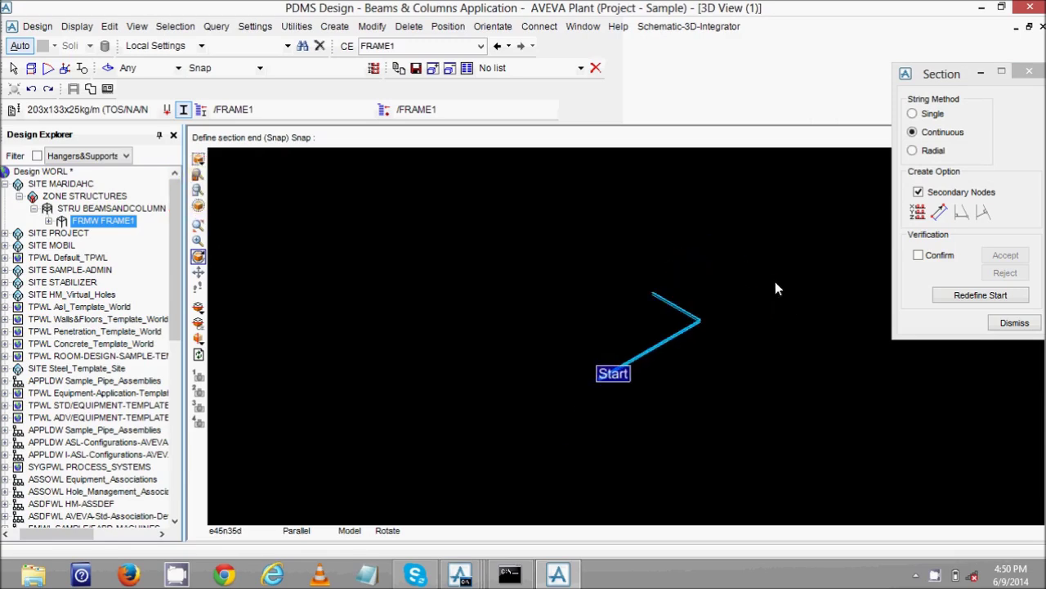
# - Extend the row with another 5180 mm beam heading west, as the fourth beam of the string
pyautogui.click(938, 213)
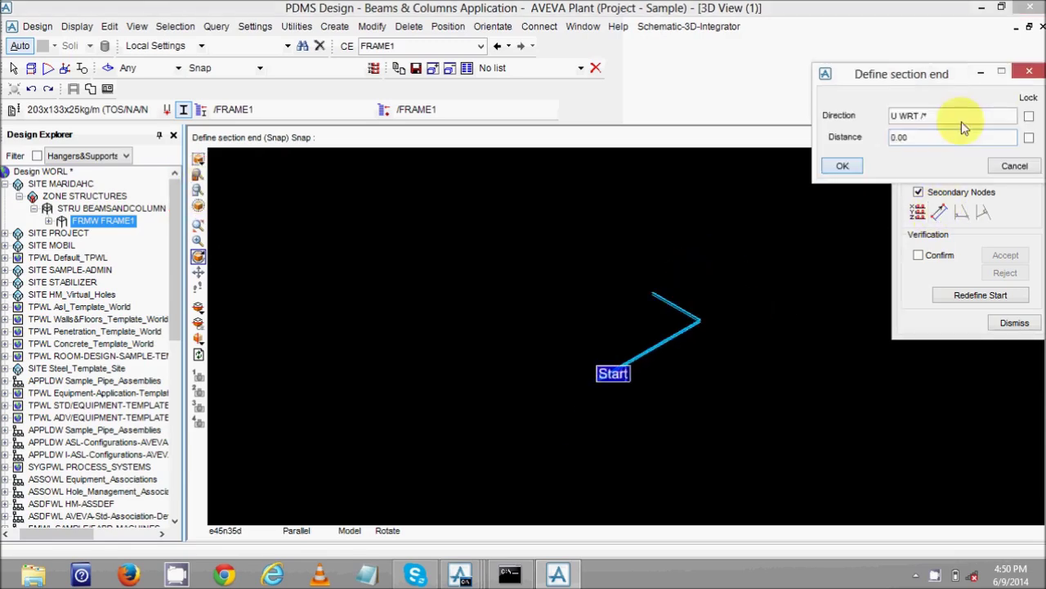
pyautogui.tripleClick(905, 115)
pyautogui.press('BackSpace')
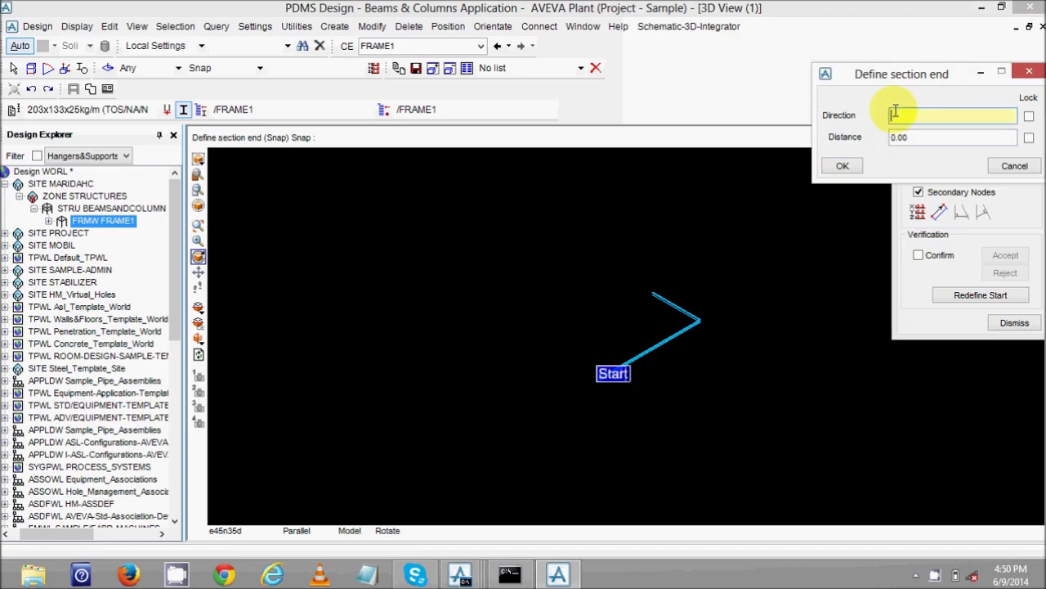
pyautogui.write('W')
pyautogui.press('Tab')
pyautogui.press('BackSpace')
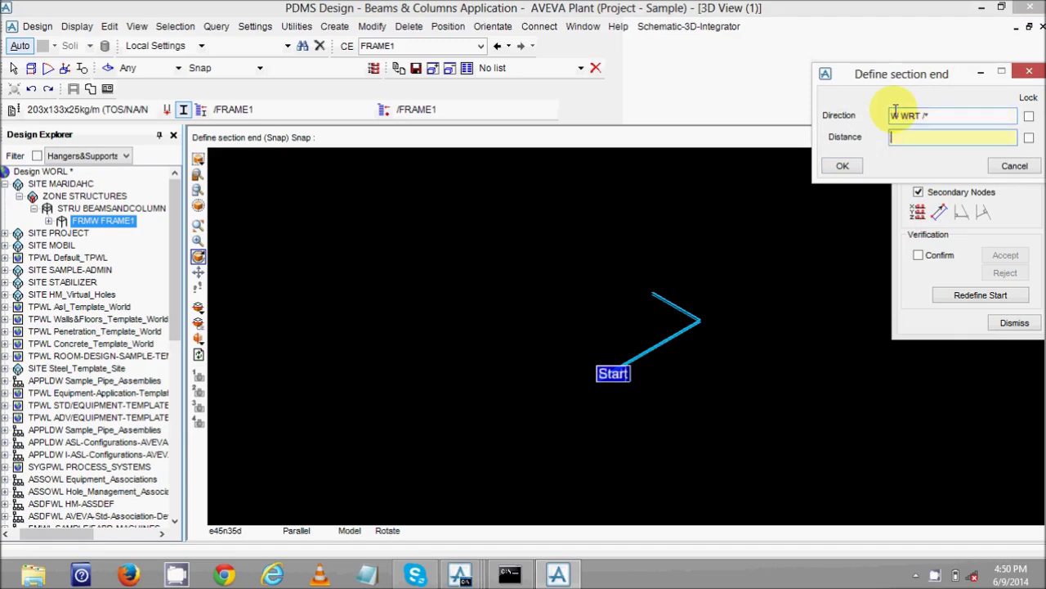
pyautogui.write('5180')
pyautogui.press('Return')
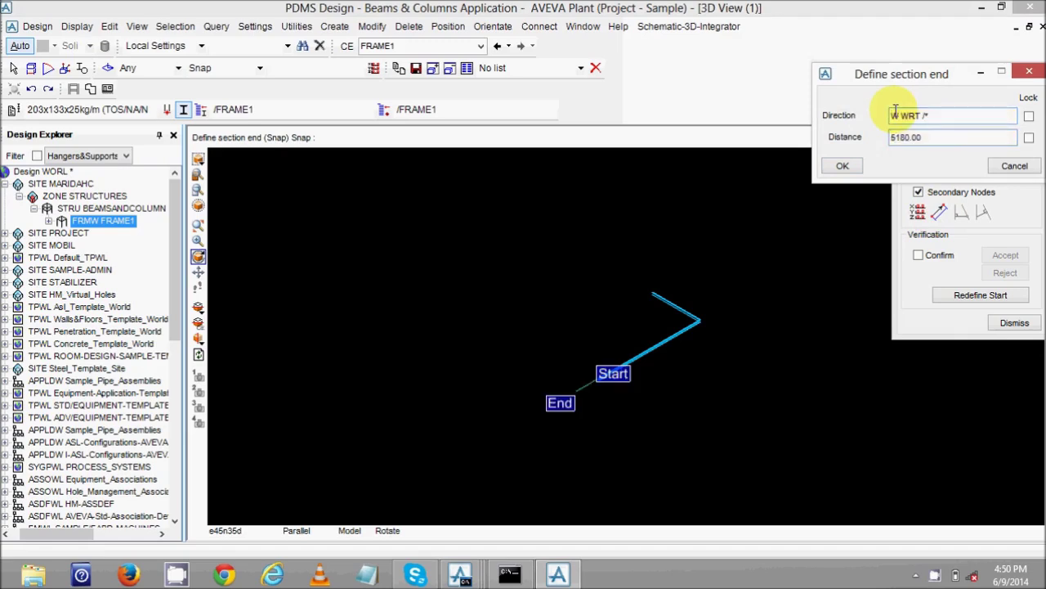
pyautogui.click(905, 140)
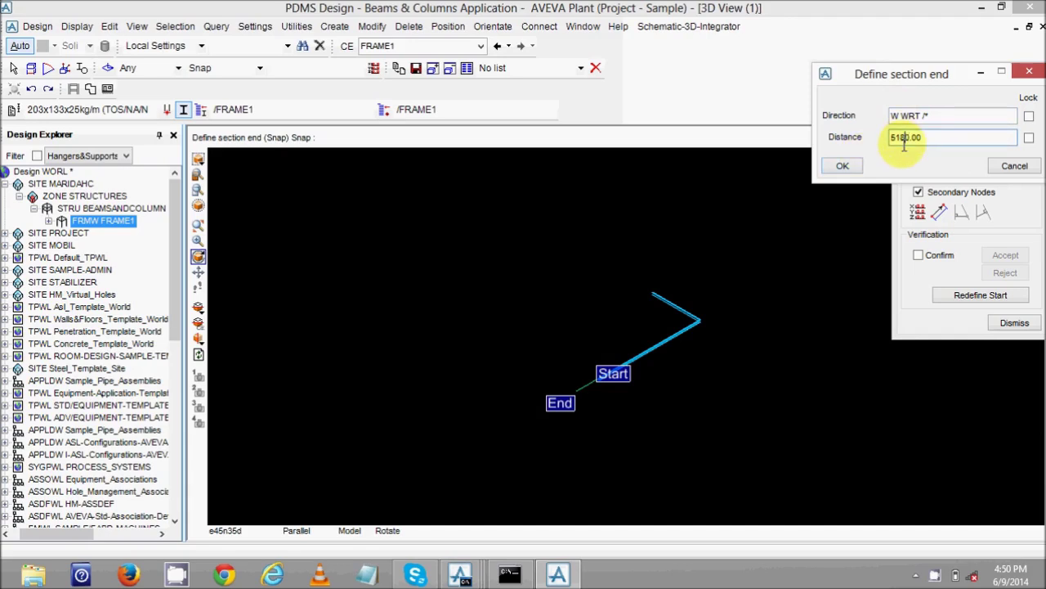
pyautogui.press('BackSpace')
pyautogui.click(843, 165)
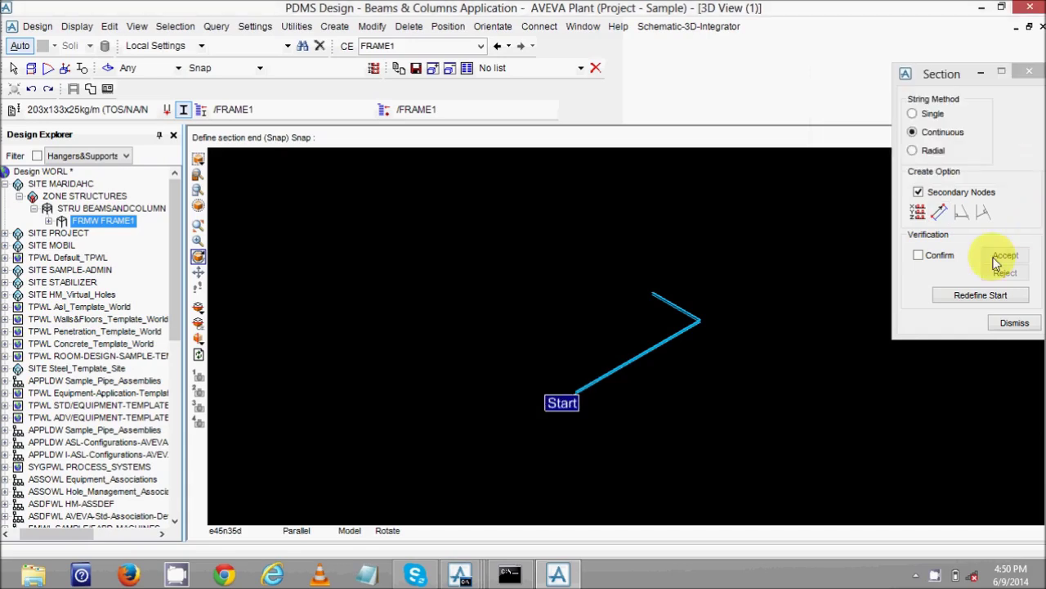
# - Add a beam running 4880 mm north from the end of the west beams
pyautogui.click(939, 211)
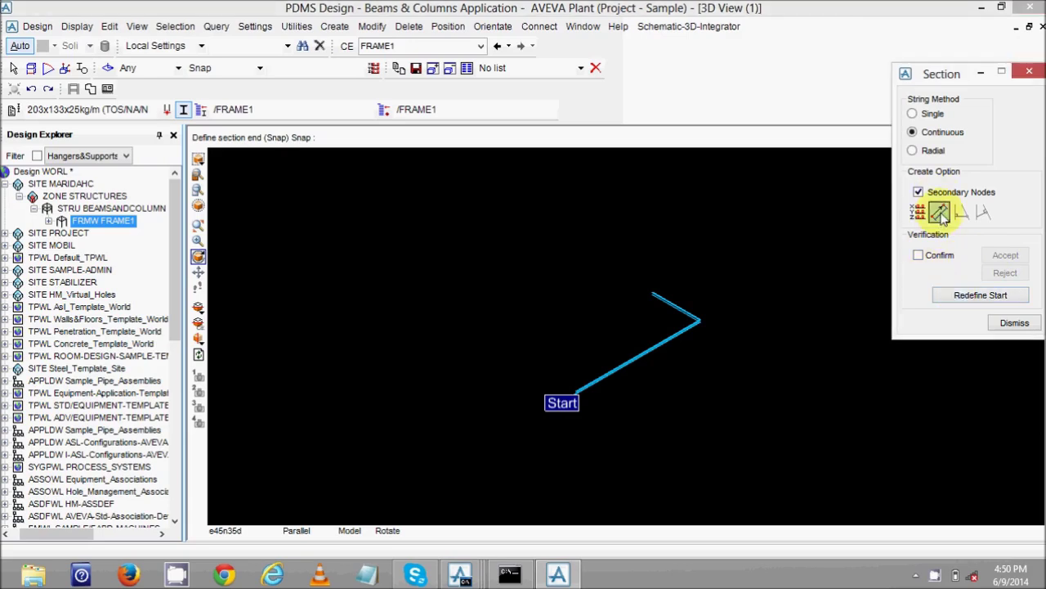
pyautogui.moveTo(946, 115); pyautogui.dragTo(887, 115)
pyautogui.write('N')
pyautogui.press('Tab')
pyautogui.write('0')
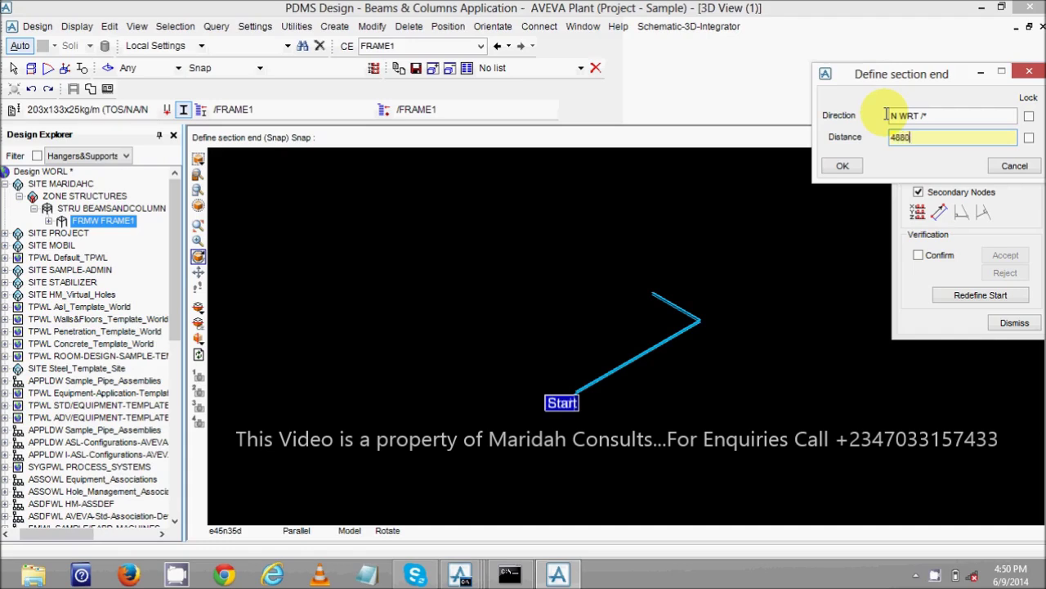
pyautogui.press('Tab')
pyautogui.click(850, 164)
# - Turn the string back with a beam running 5190 mm east, and fit the frame in the view
pyautogui.click(918, 192)
pyautogui.click(939, 211)
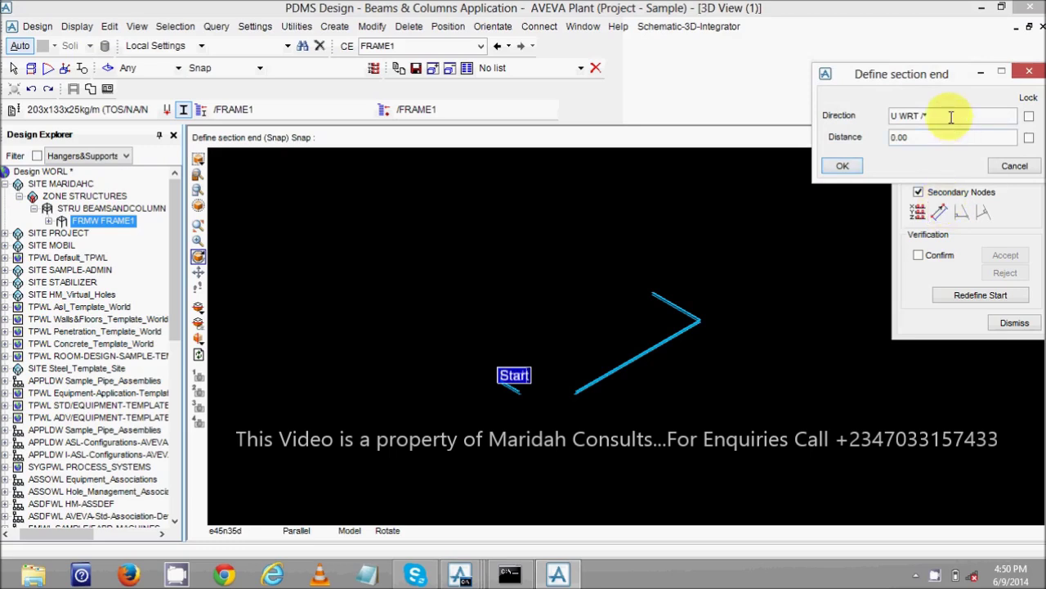
pyautogui.moveTo(951, 117); pyautogui.dragTo(889, 115)
pyautogui.write('E')
pyautogui.press('Tab')
pyautogui.write('0')
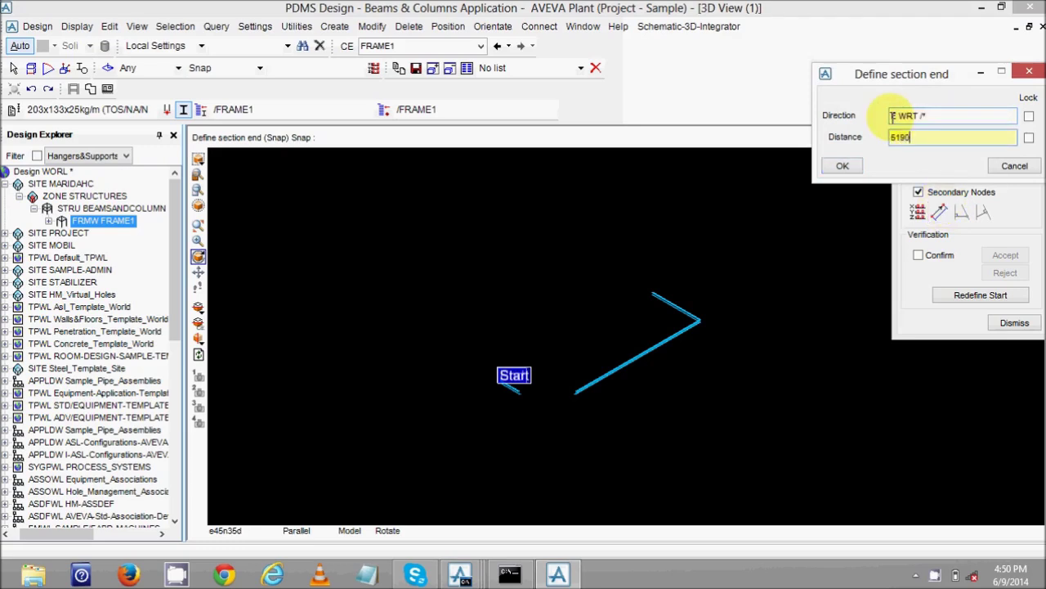
pyautogui.write('190')
pyautogui.press('Return')
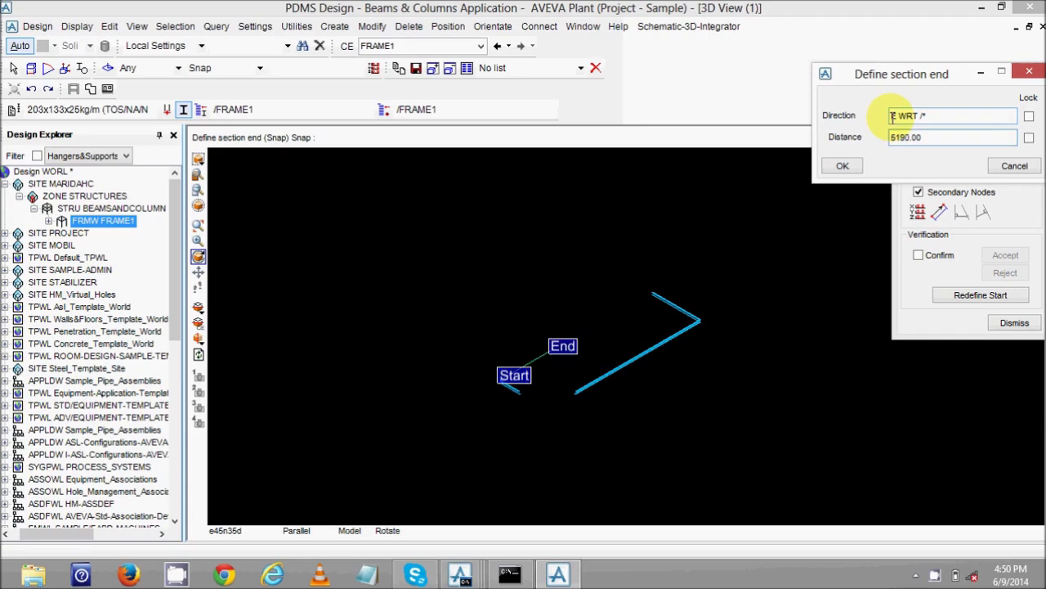
pyautogui.click(845, 166)
pyautogui.click(198, 190)
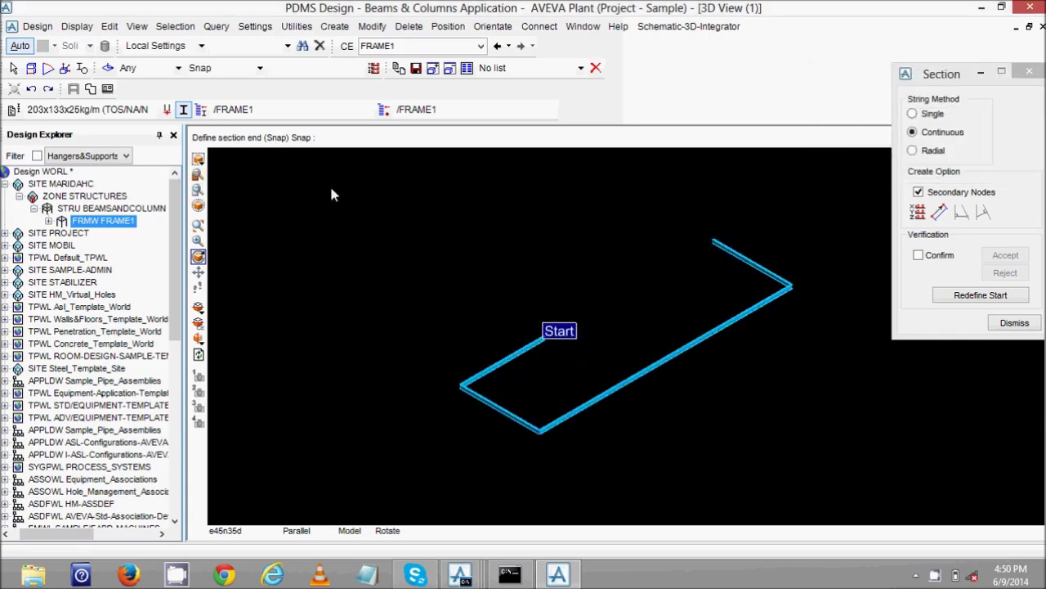
# - Continue the north side of the frame with a second eastward beam, 5180 mm long
pyautogui.click(939, 212)
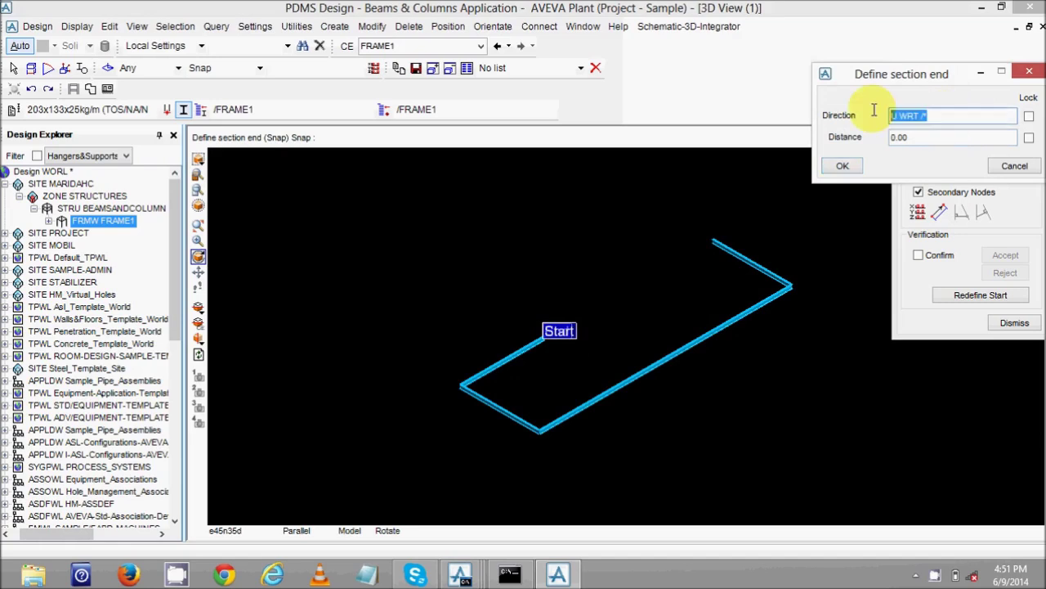
pyautogui.write('E WRT /*')
pyautogui.press('Tab')
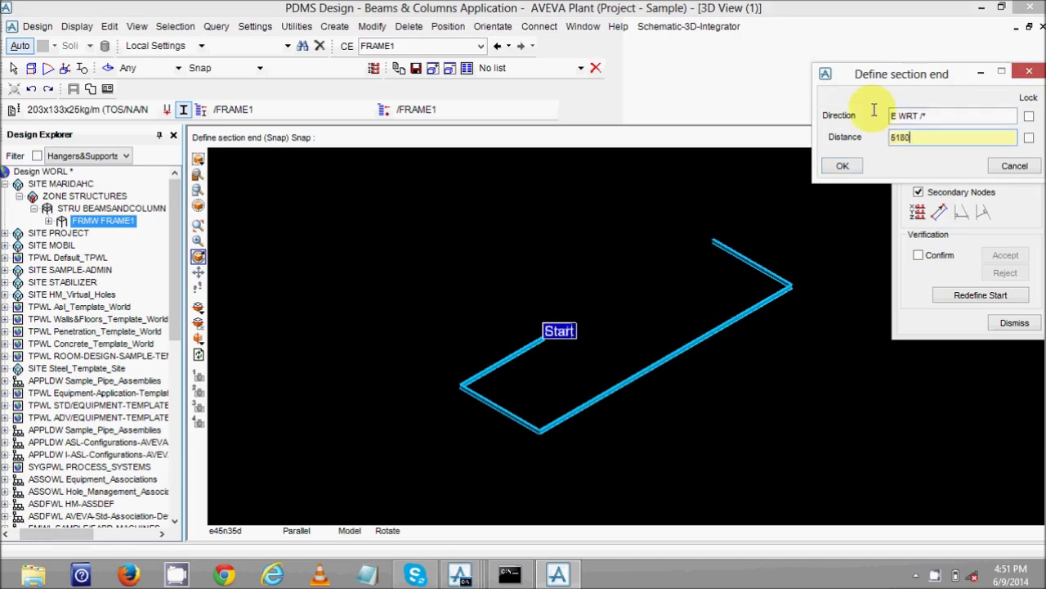
pyautogui.press('Return')
pyautogui.click(850, 167)
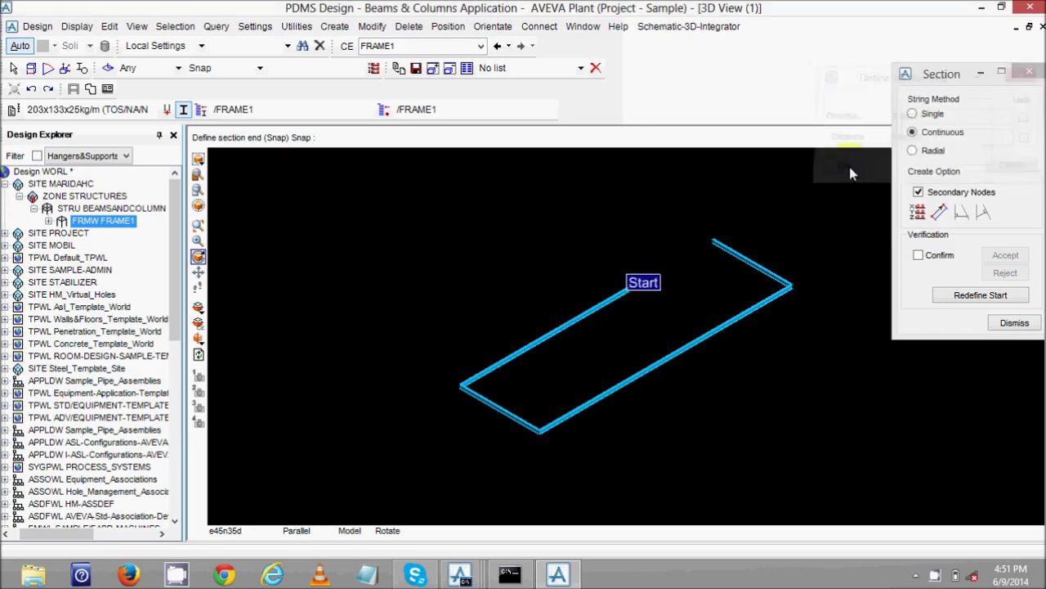
# - Close the rectangular frame with a final 5180 mm beam heading east, and finish section creation
pyautogui.click(878, 112)
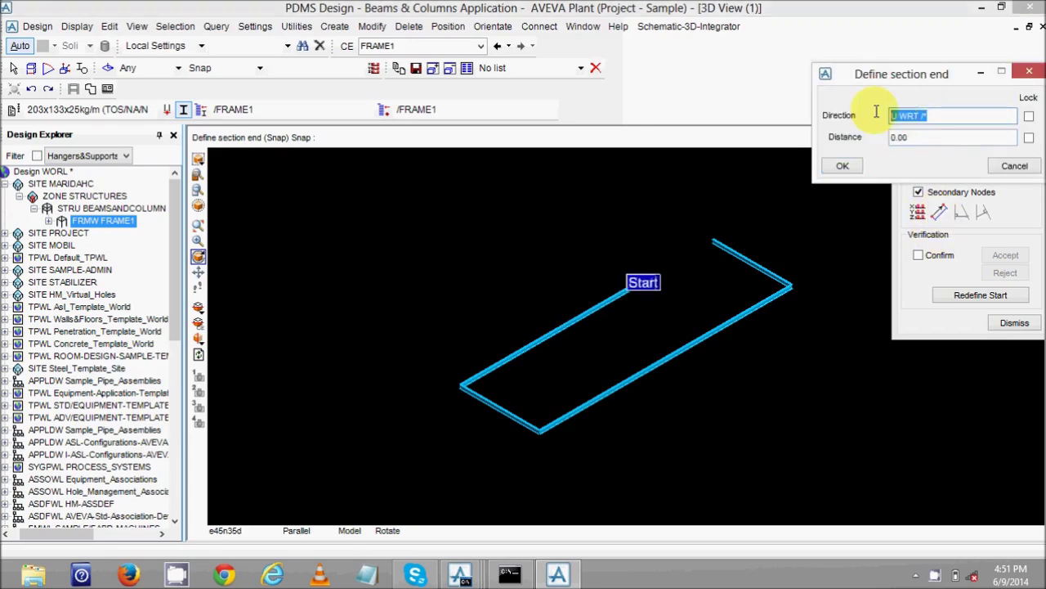
pyautogui.write('e')
pyautogui.press('Return')
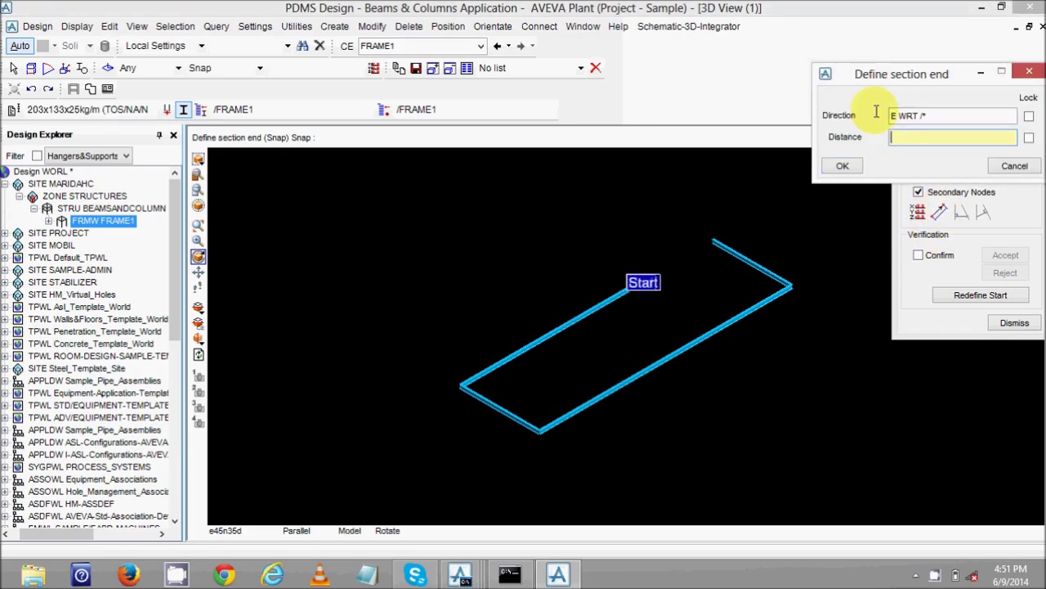
pyautogui.write('5180')
pyautogui.click(843, 166)
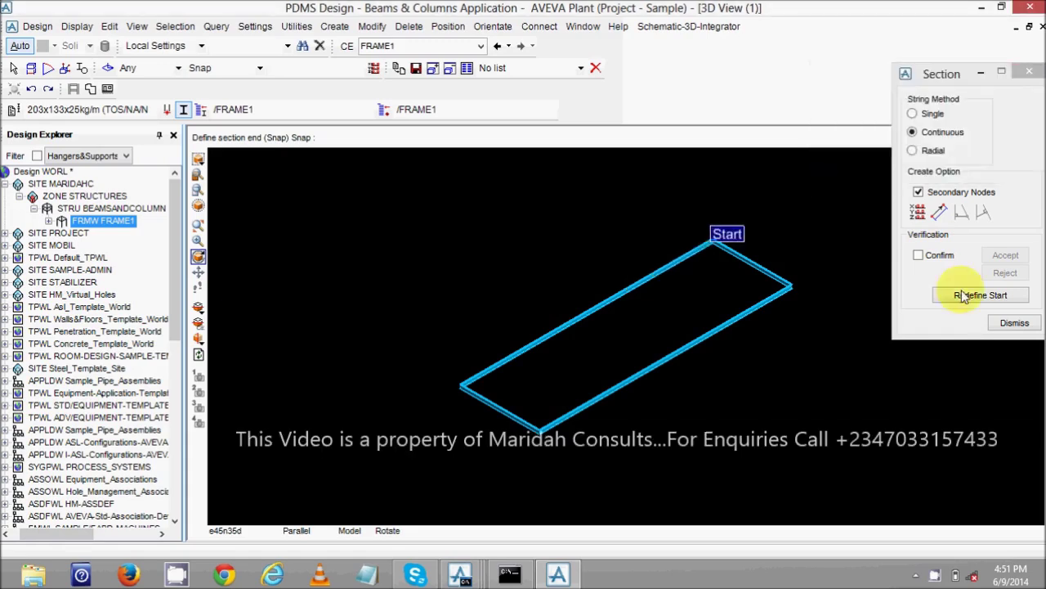
pyautogui.click(1014, 323)
pyautogui.scroll(-3, 867, 284)
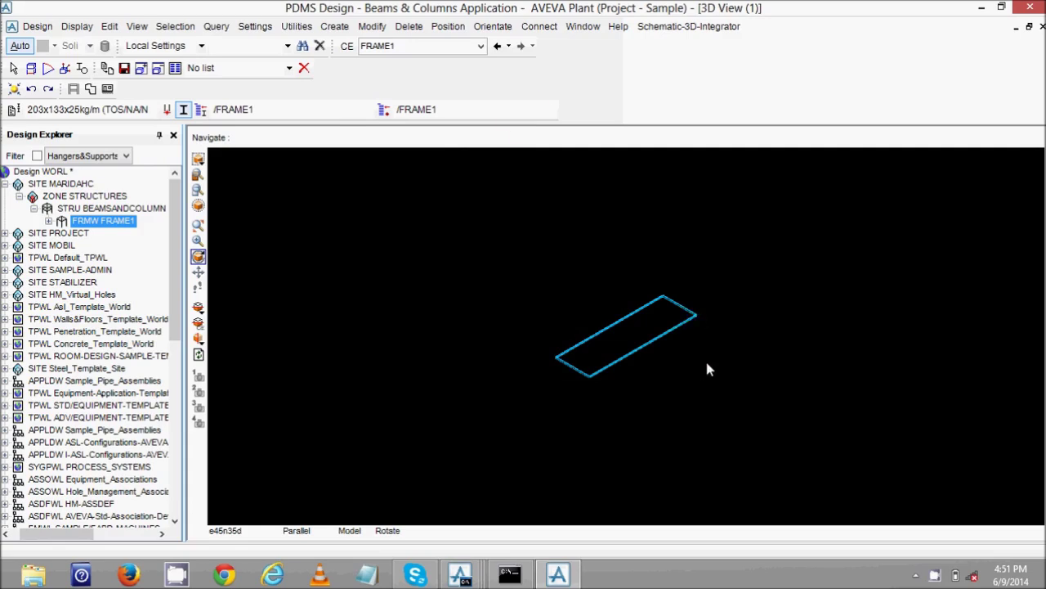
# - Create a second framework named FRAME2 under the BEAMSANDCOLUMN structure
pyautogui.click(335, 26)
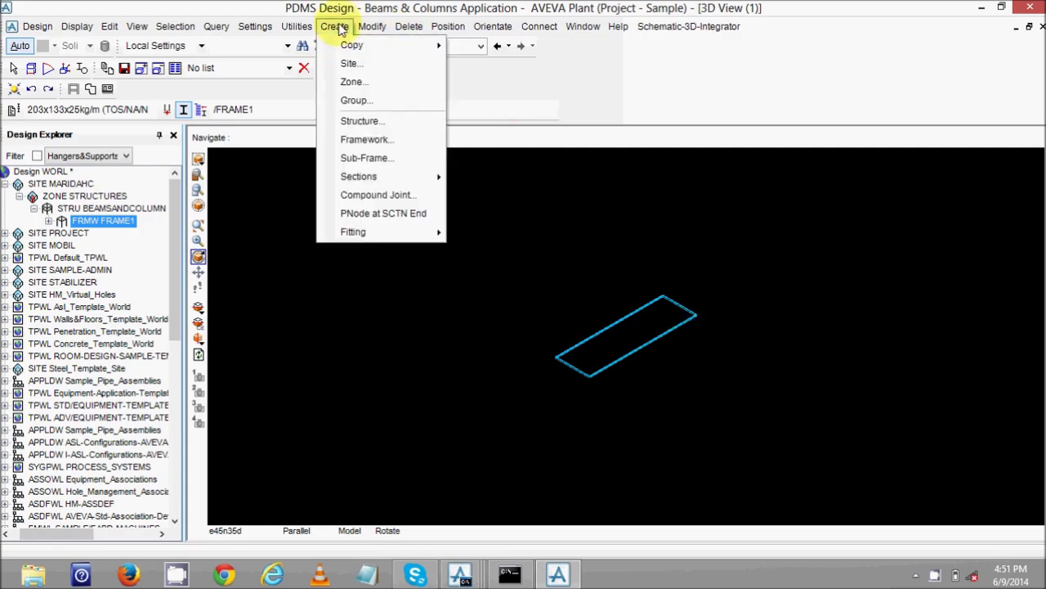
pyautogui.click(367, 139)
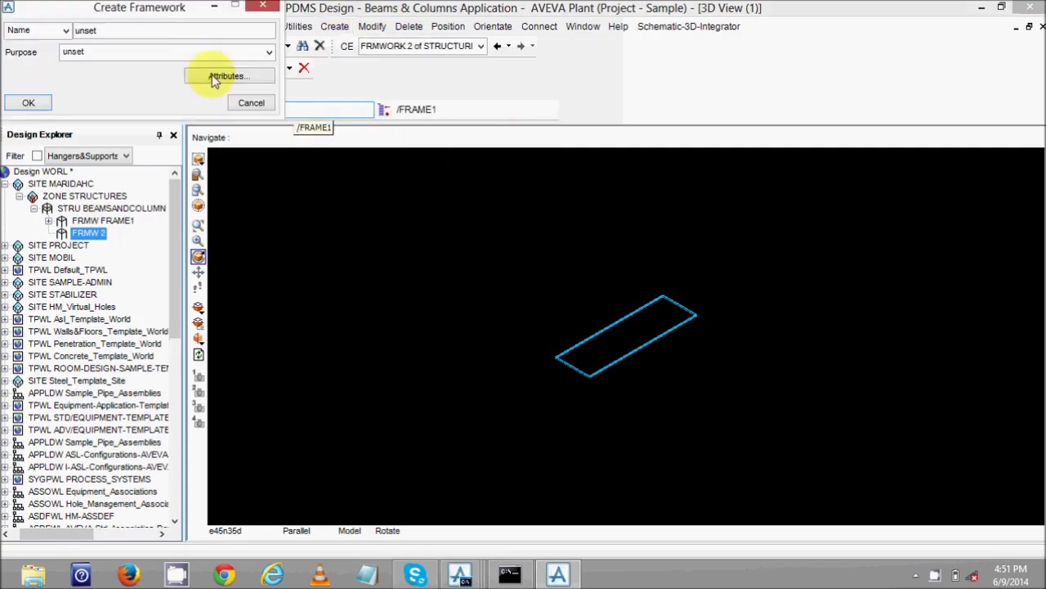
pyautogui.doubleClick(72, 30)
pyautogui.write('FR')
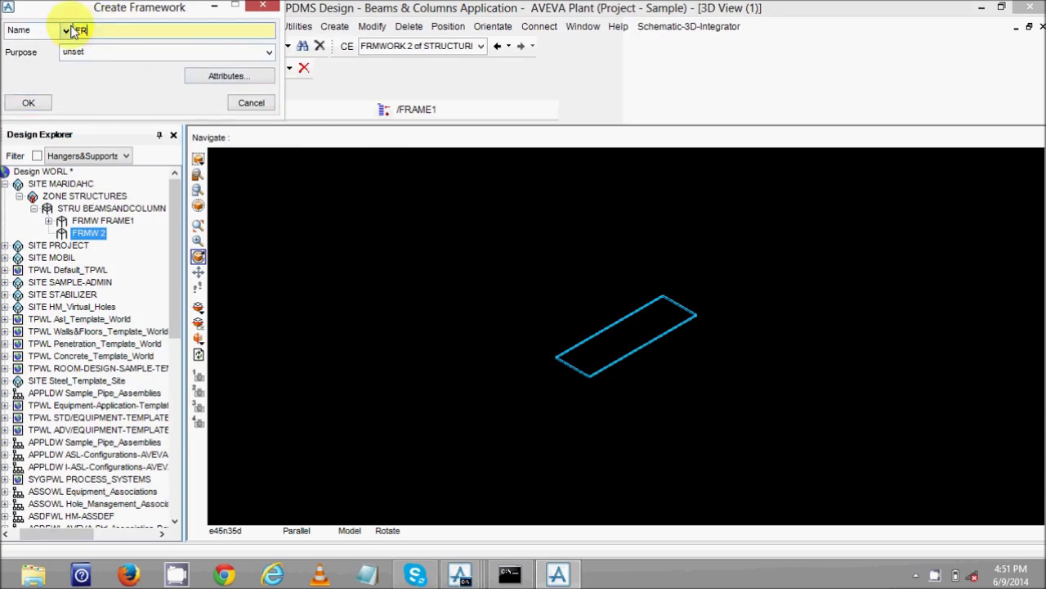
pyautogui.write('AME2')
pyautogui.press('Tab')
pyautogui.click(29, 103)
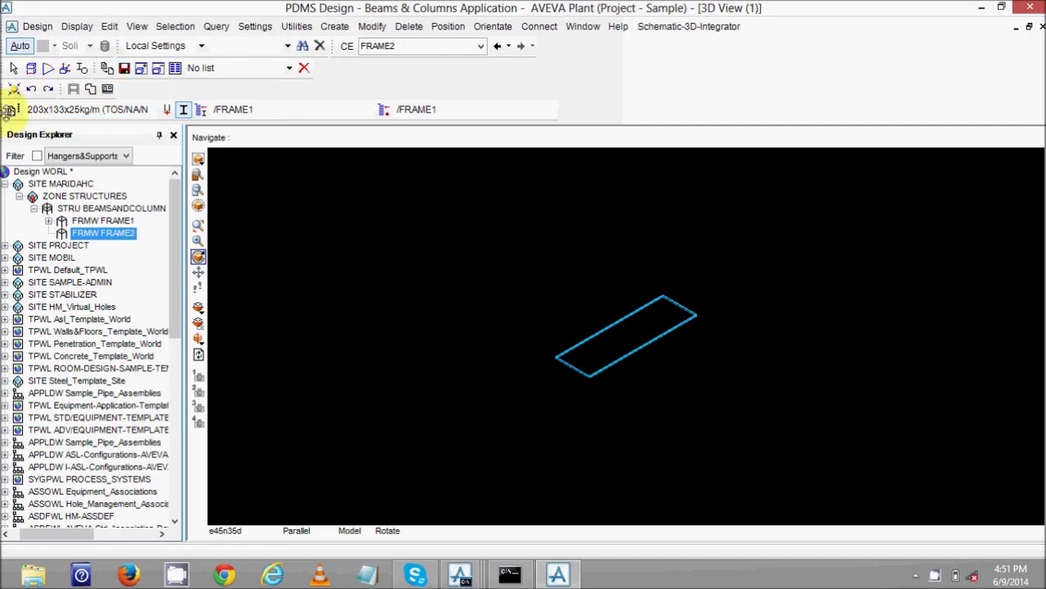
# - Set the default profile to the British Standard Universal Columns section 203x203x46kg/m
pyautogui.click(14, 112)
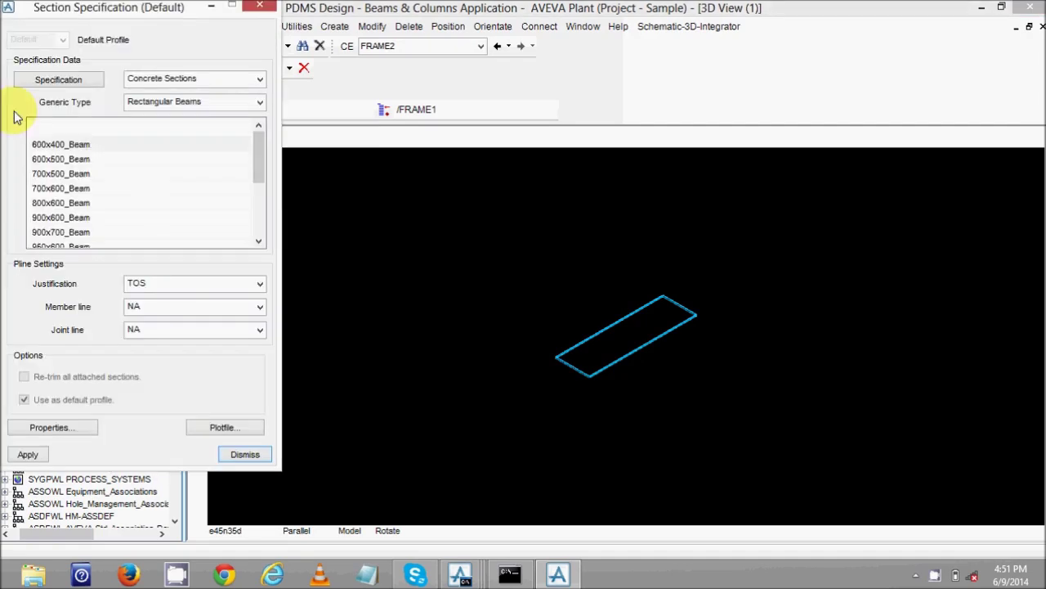
pyautogui.click(140, 78)
pyautogui.click(152, 172)
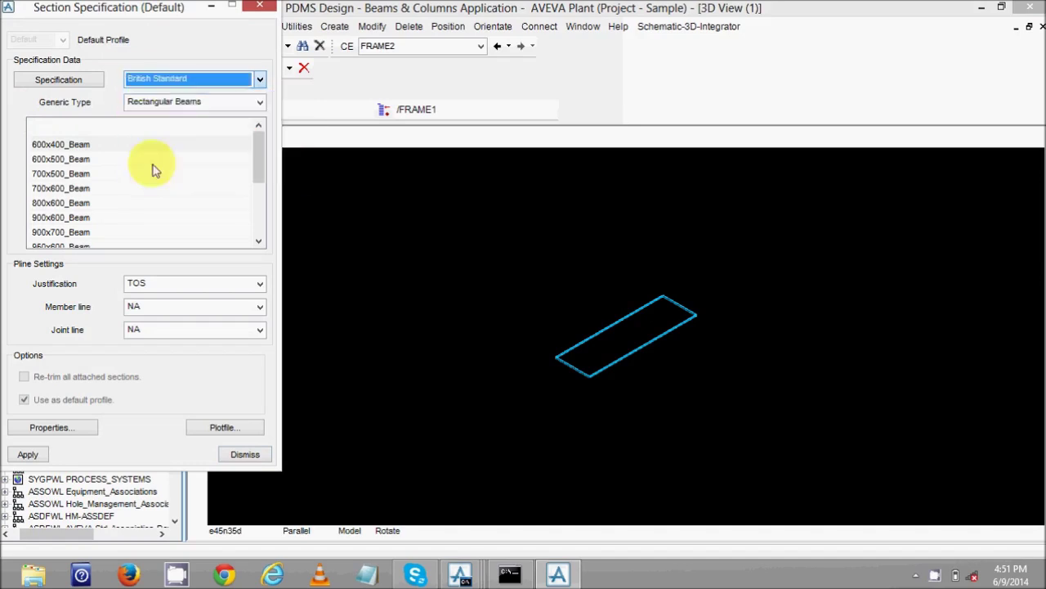
pyautogui.click(169, 104)
pyautogui.scroll(-1, 180, 179)
pyautogui.click(164, 213)
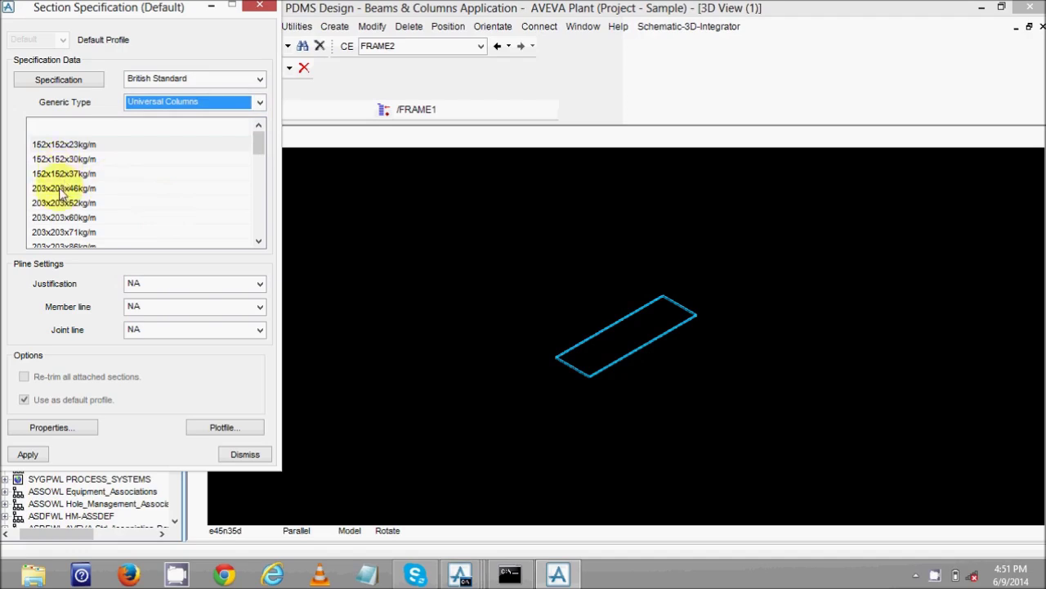
pyautogui.click(60, 191)
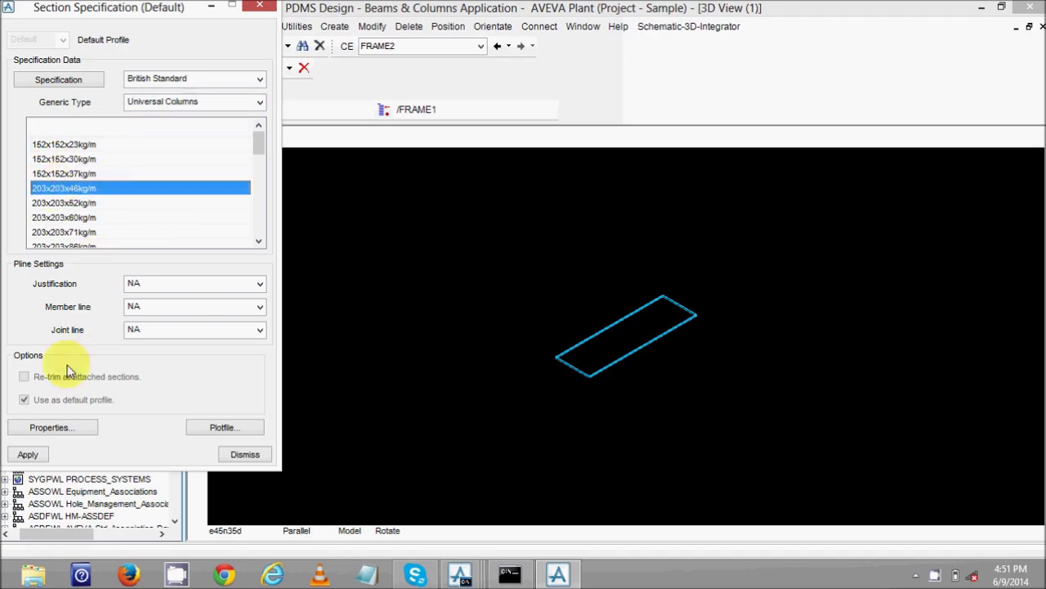
pyautogui.click(27, 455)
pyautogui.click(239, 452)
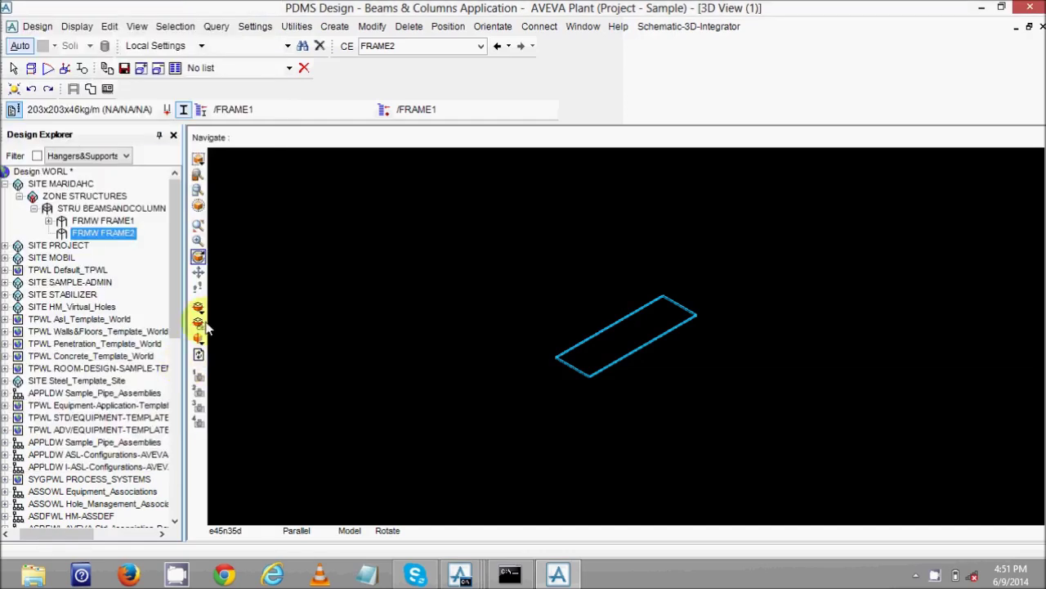
# - Start a straight section in FRAME2 at West 305360, North 309680, Up 104110 with respect to World
pyautogui.click(333, 27)
pyautogui.moveTo(358, 177)
pyautogui.click(489, 178)
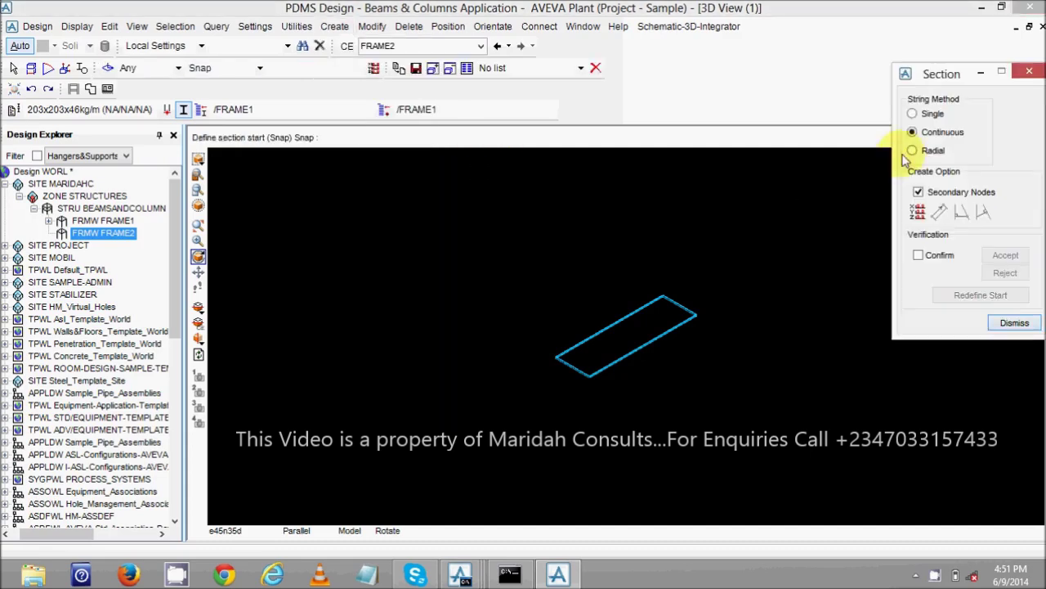
pyautogui.click(918, 213)
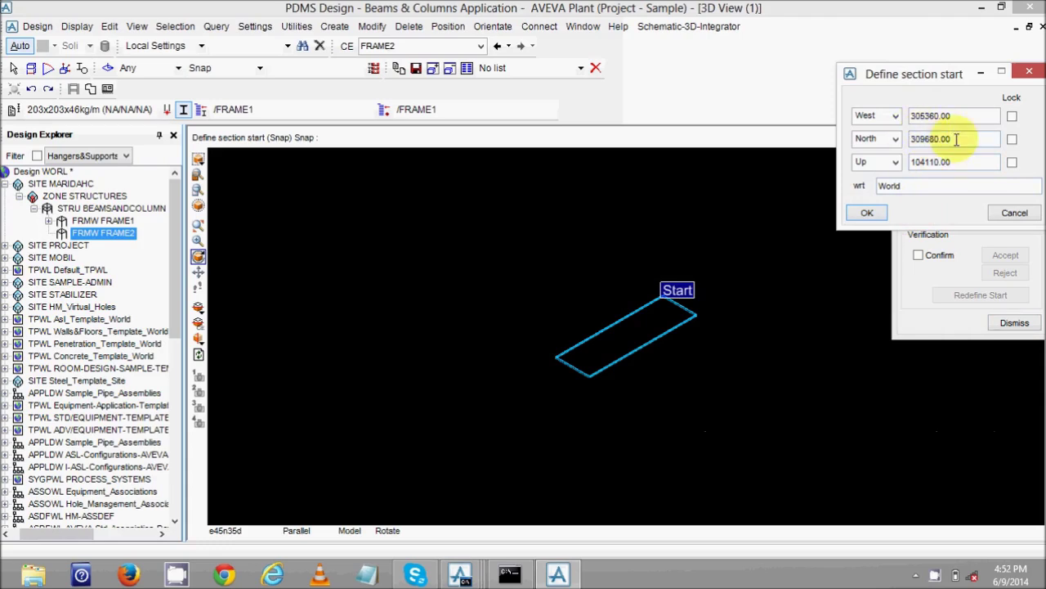
pyautogui.click(868, 211)
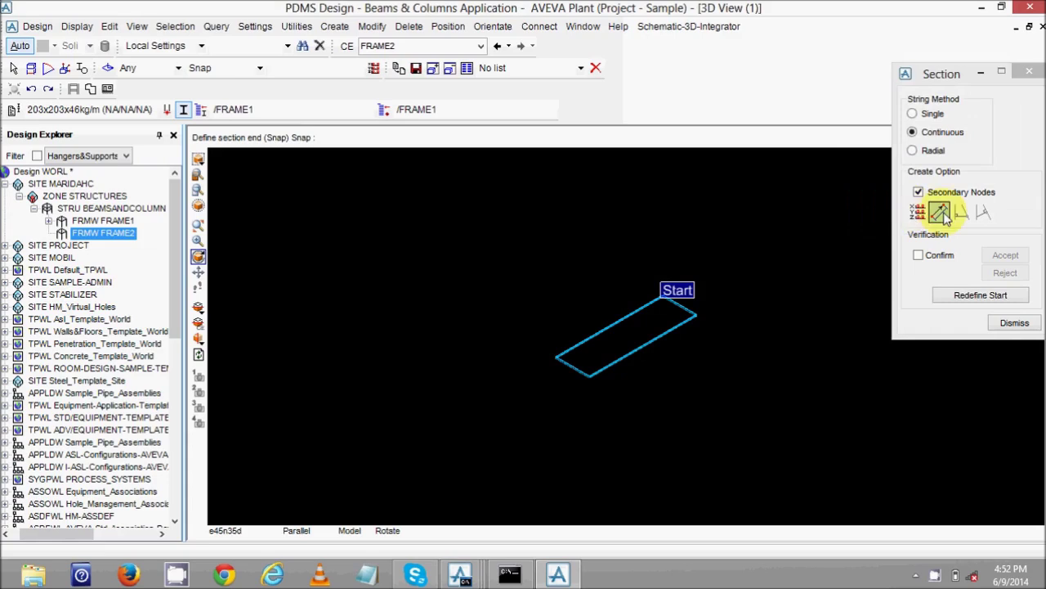
# - Create the first column by defining its end 3710 mm down from the start point, and finish section creation
pyautogui.click(941, 213)
pyautogui.moveTo(924, 115); pyautogui.dragTo(888, 117)
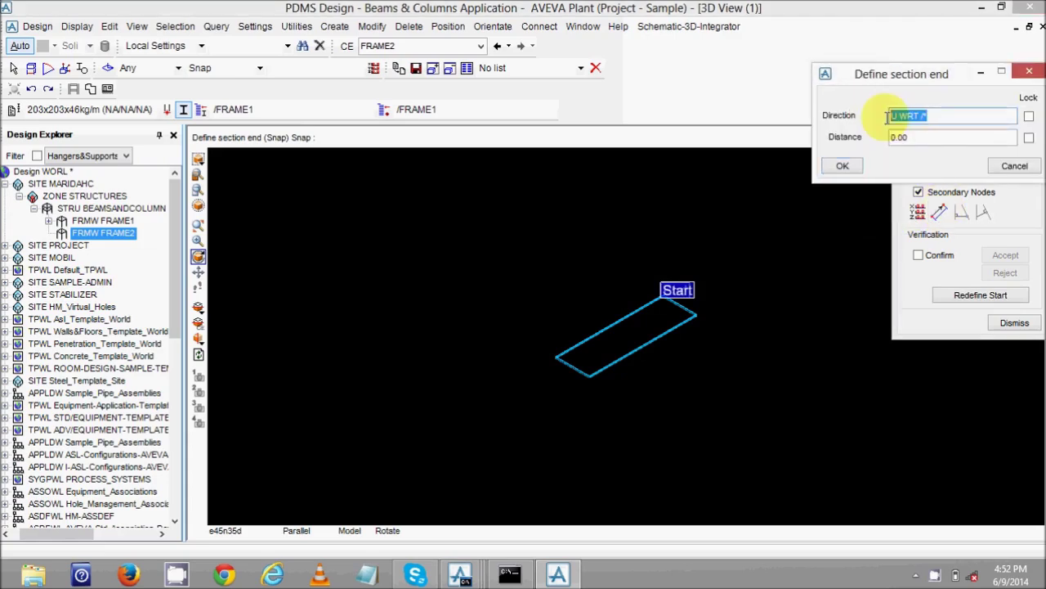
pyautogui.write('D')
pyautogui.press('Tab')
pyautogui.write('0')
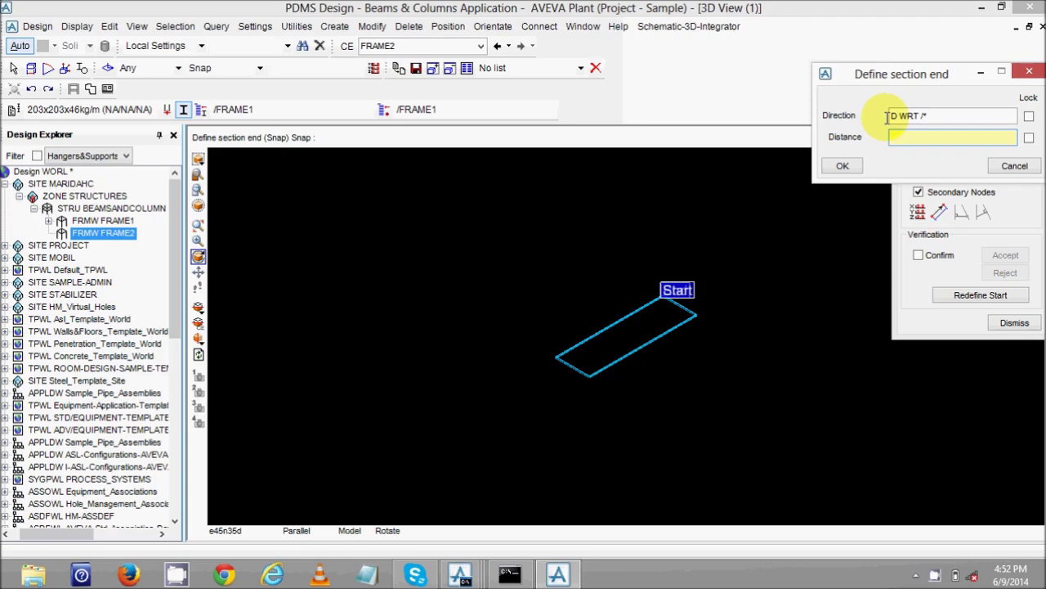
pyautogui.write('710')
pyautogui.press('Return')
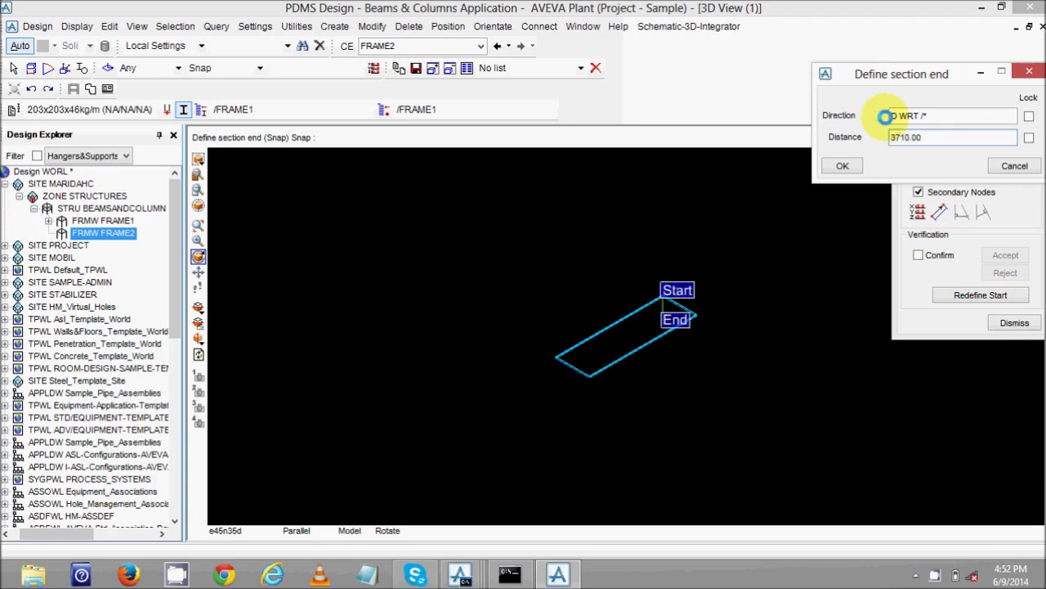
pyautogui.click(845, 165)
pyautogui.click(1014, 322)
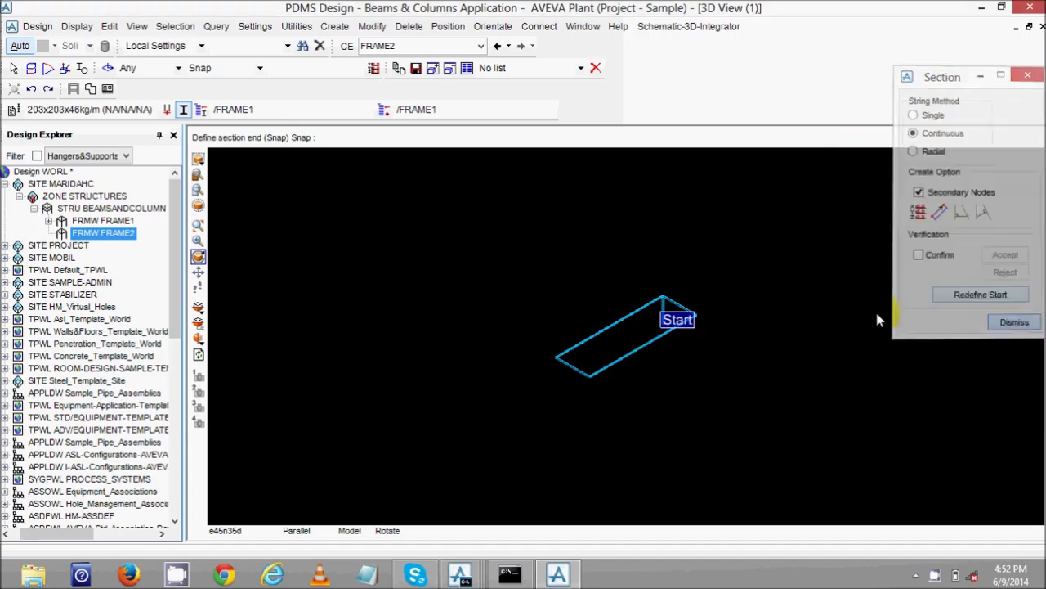
# - Set up a copy with offset into FRAME2, with the source elements picked by cursor
pyautogui.moveTo(756, 319); pyautogui.dragTo(708, 397, button='middle')
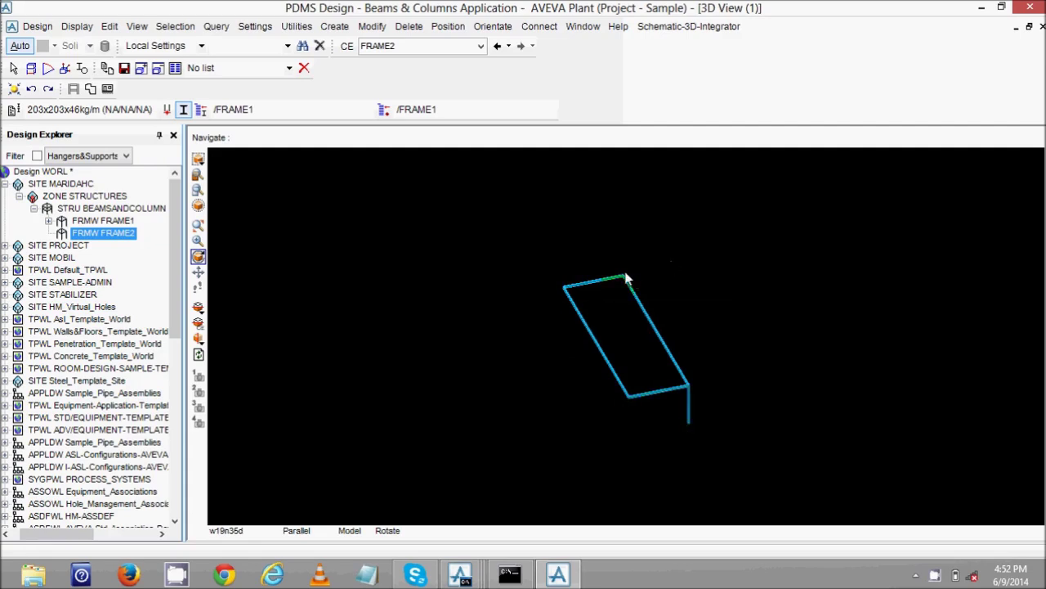
pyautogui.click(376, 98)
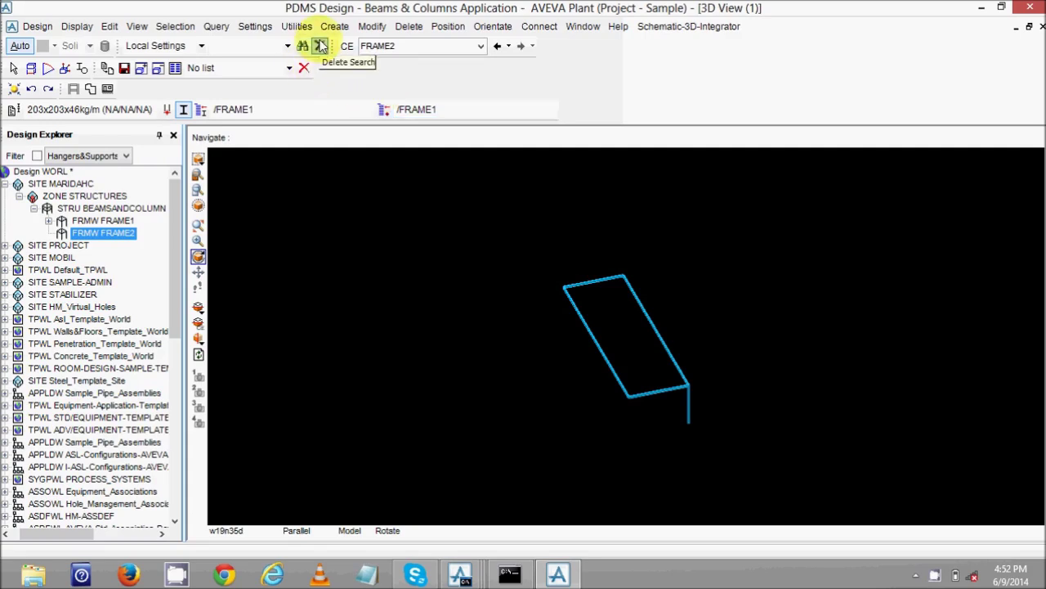
pyautogui.click(344, 27)
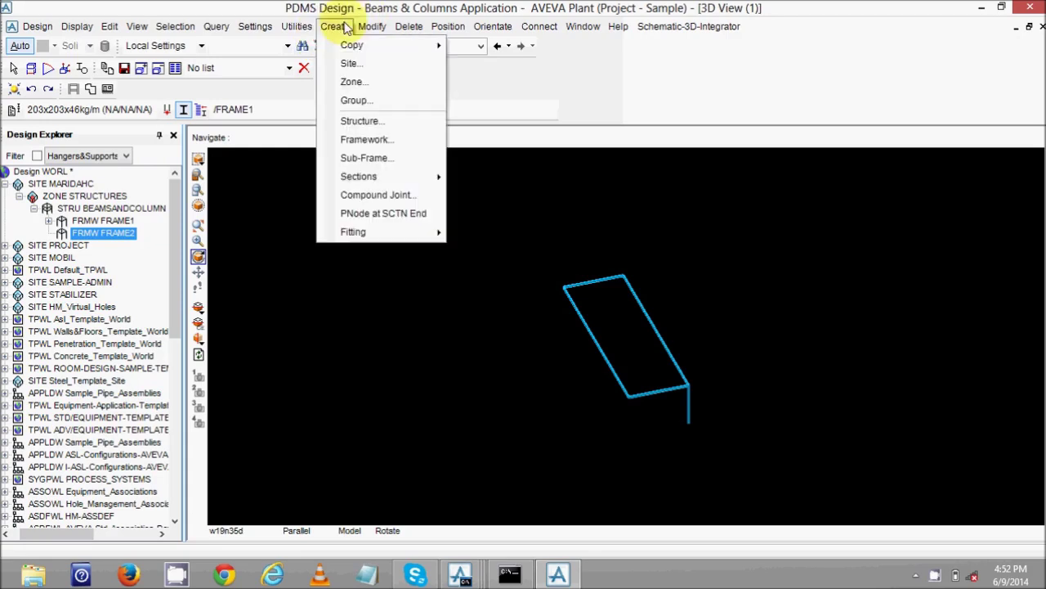
pyautogui.moveTo(352, 45)
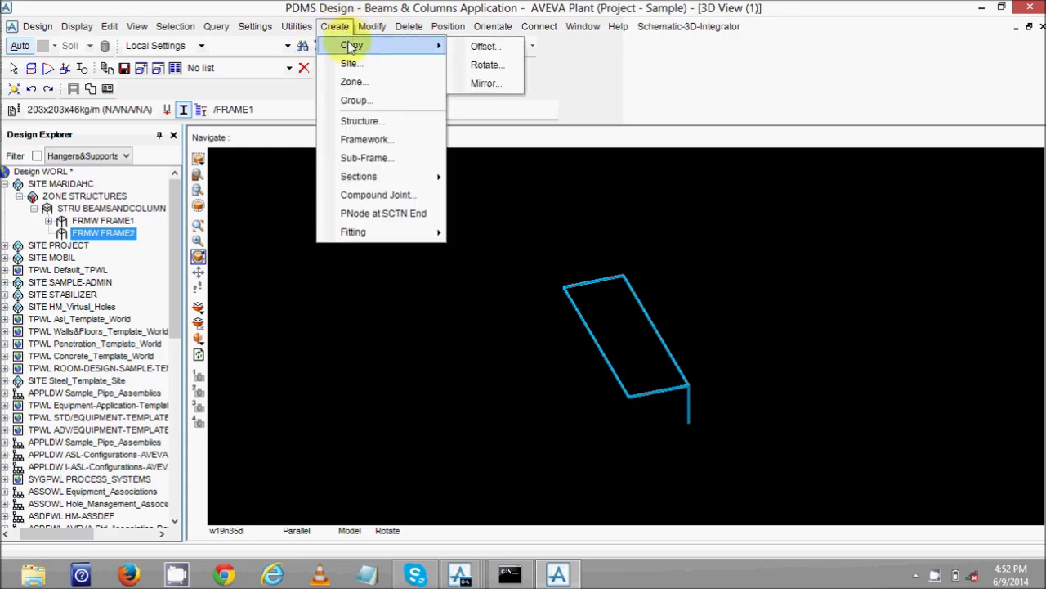
pyautogui.click(500, 47)
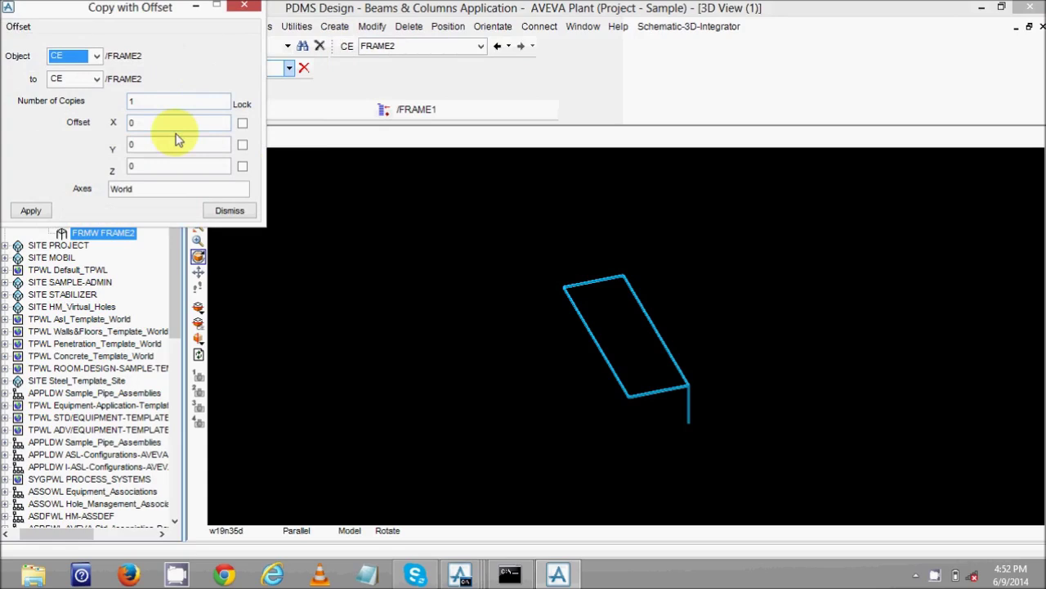
pyautogui.click(496, 306)
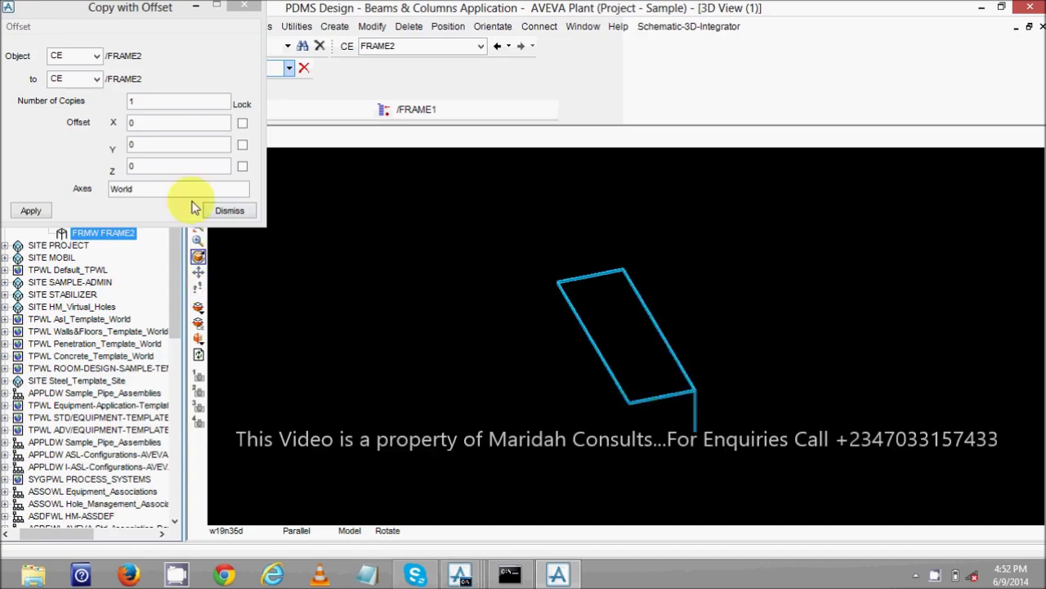
pyautogui.click(79, 56)
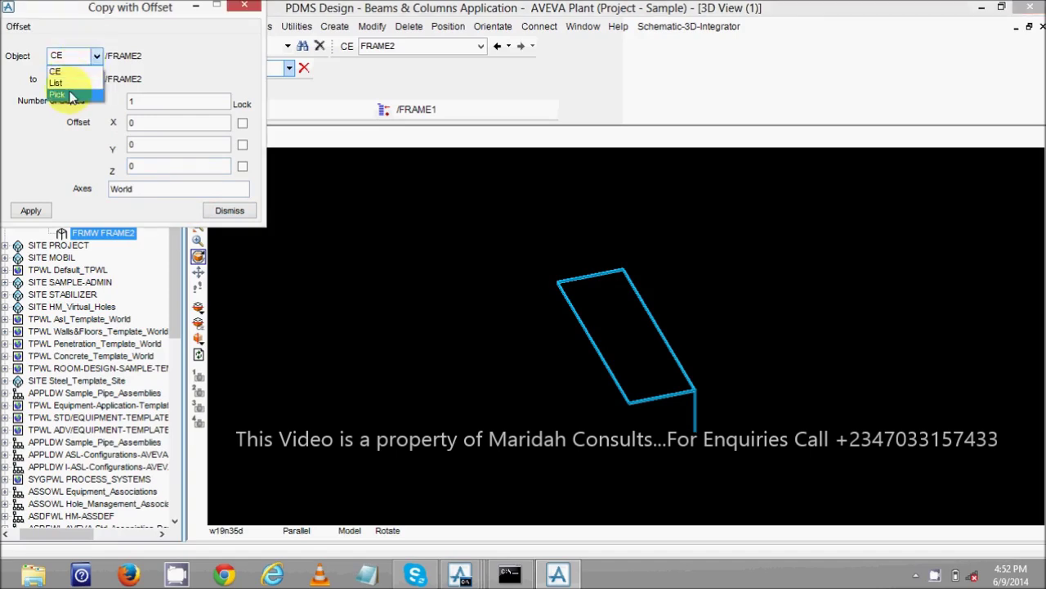
pyautogui.click(59, 94)
pyautogui.click(145, 16)
pyautogui.moveTo(146, 17); pyautogui.dragTo(168, 17)
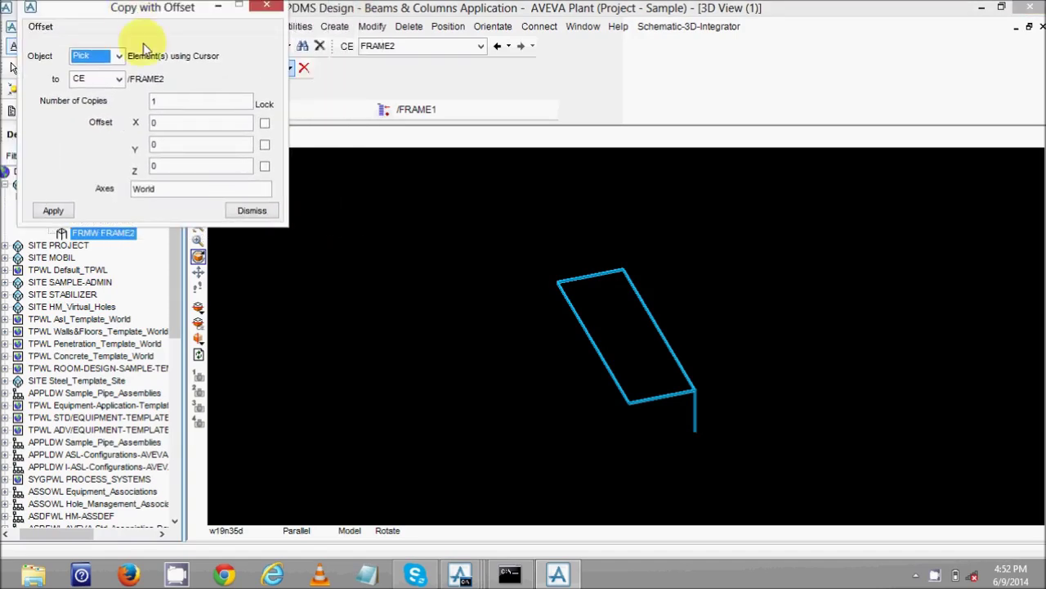
# - Copy the column once with a Y offset of -4880, retain the copy and dismiss the offset form
pyautogui.click(142, 144)
pyautogui.write('-488')
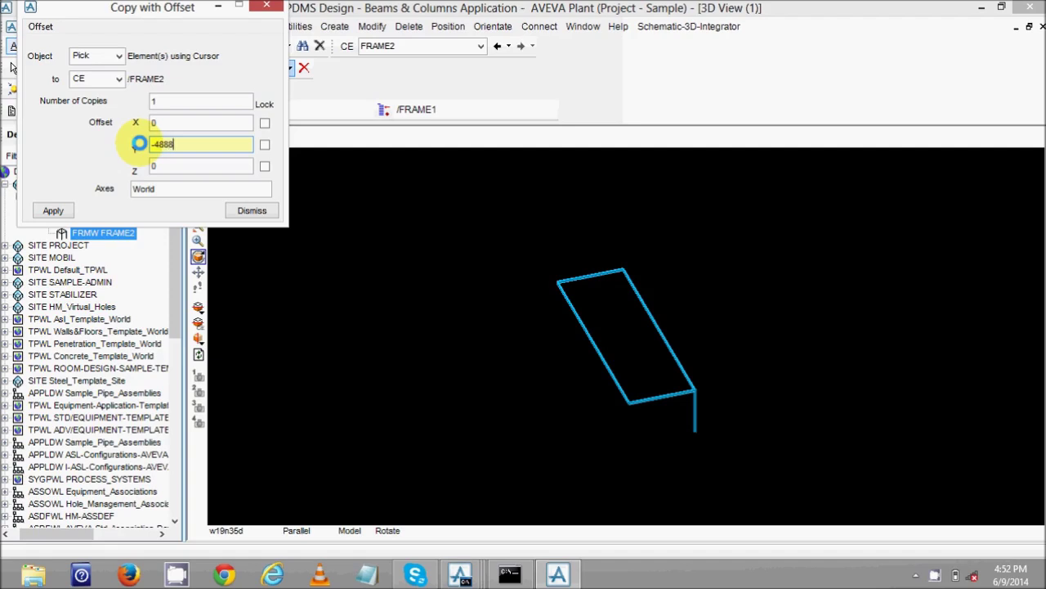
pyautogui.press('Tab')
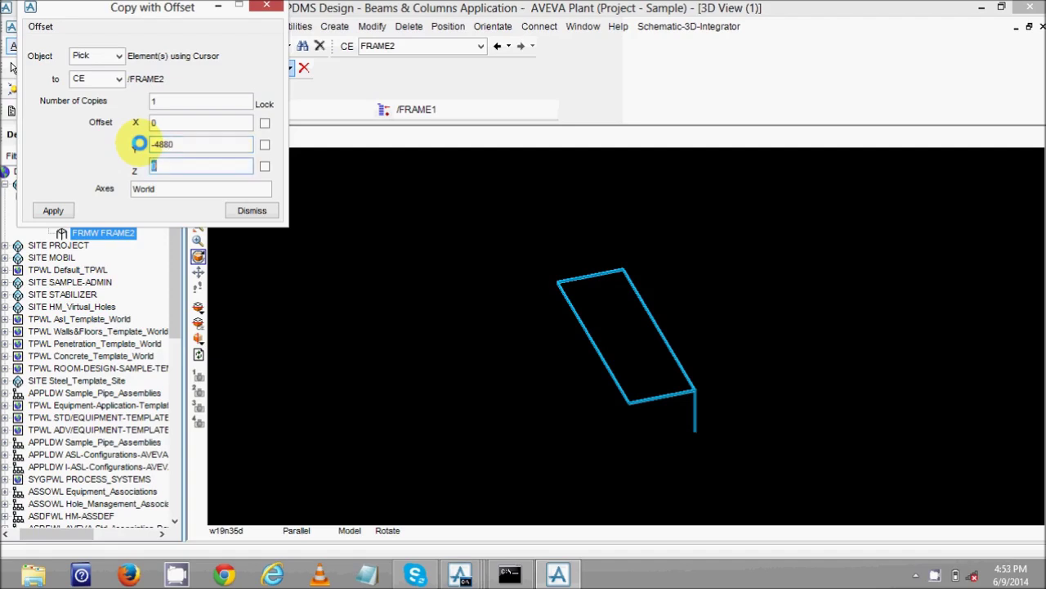
pyautogui.click(66, 213)
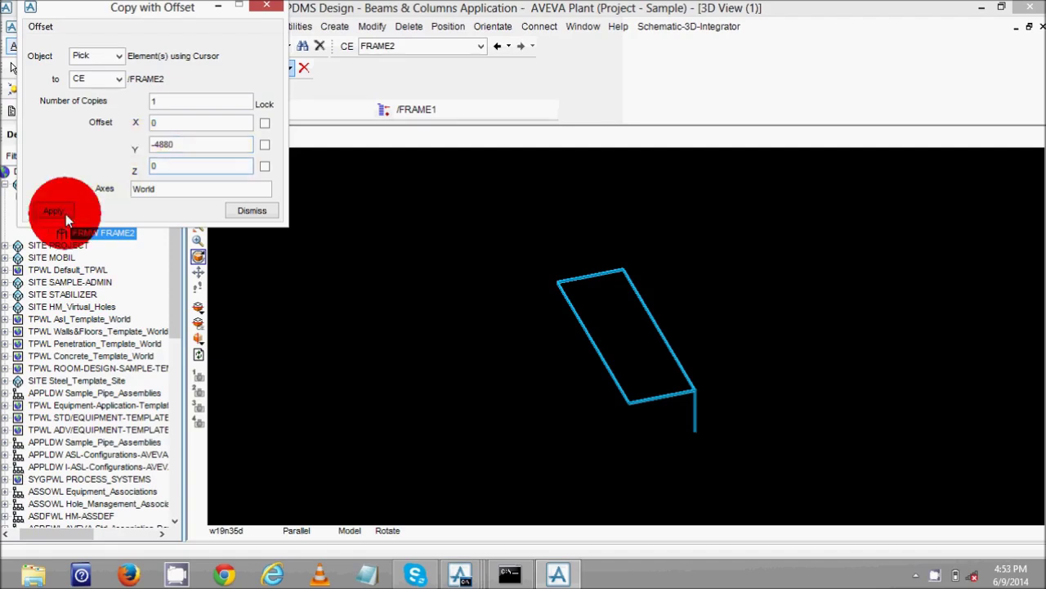
pyautogui.click(705, 435)
pyautogui.press('Return')
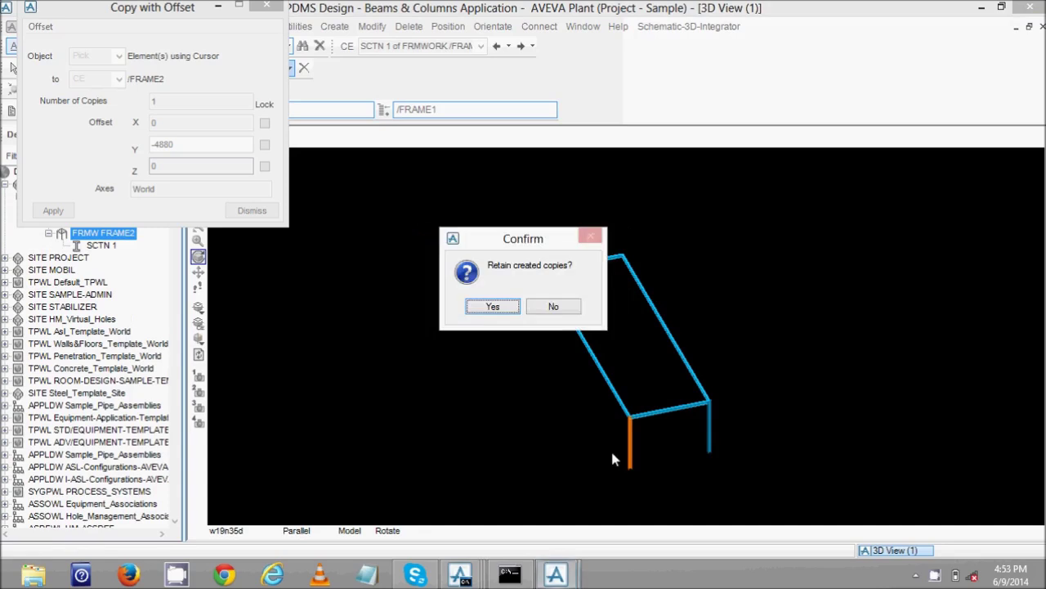
pyautogui.click(493, 306)
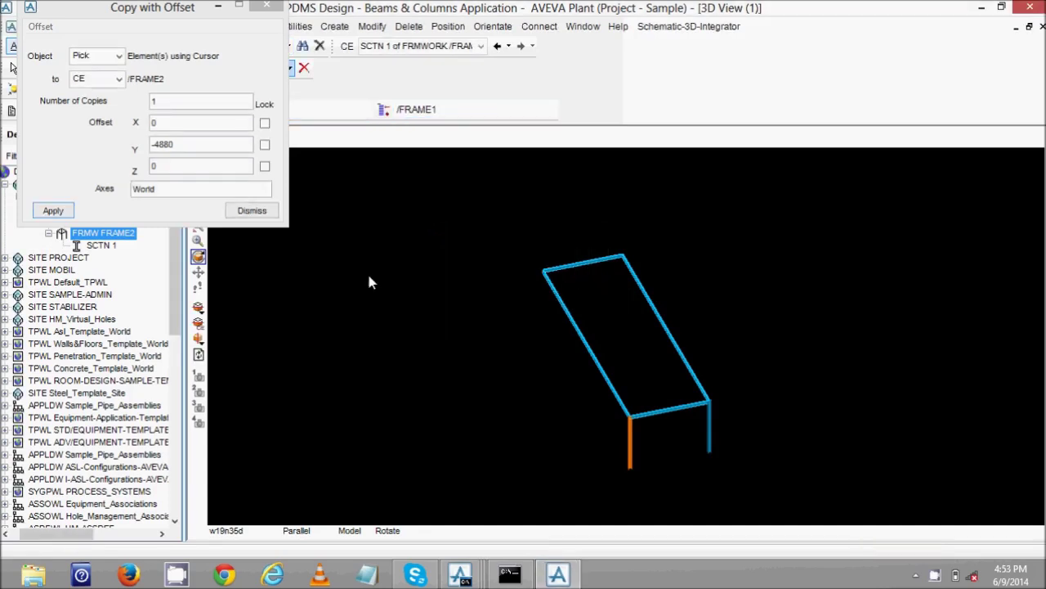
pyautogui.click(252, 211)
# - Make the section under FRAME2 the current element and start another copy with offset, checking its axis directions at the column top
pyautogui.scroll(3, 651, 411)
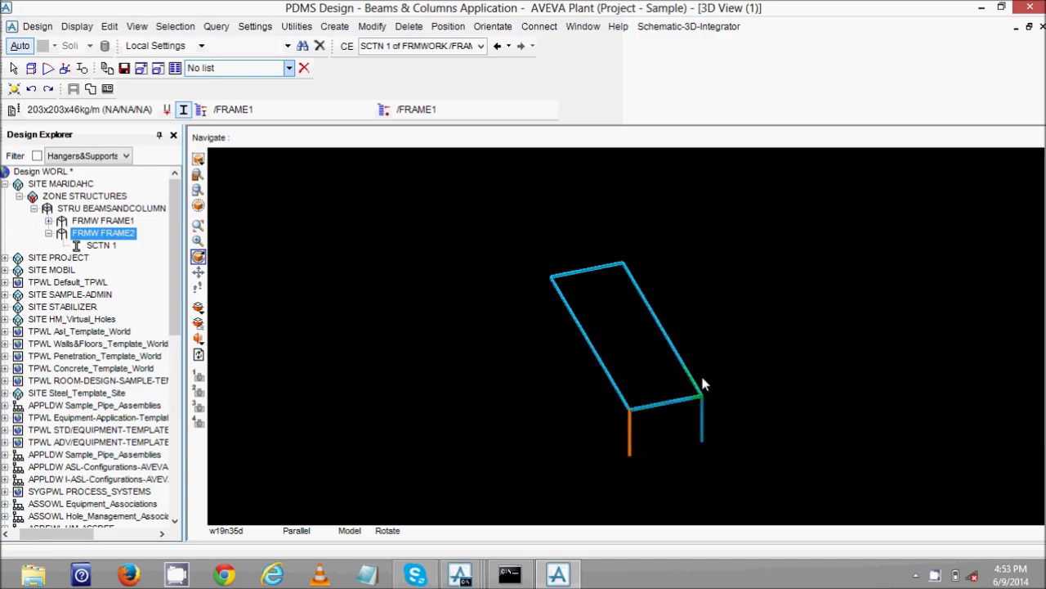
pyautogui.scroll(1, 568, 255)
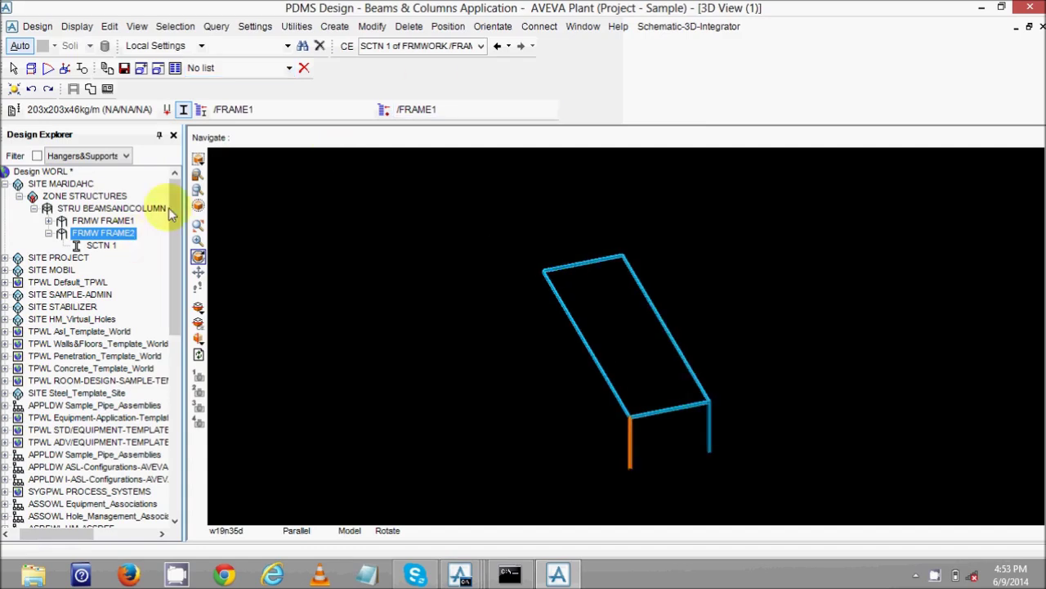
pyautogui.click(102, 245)
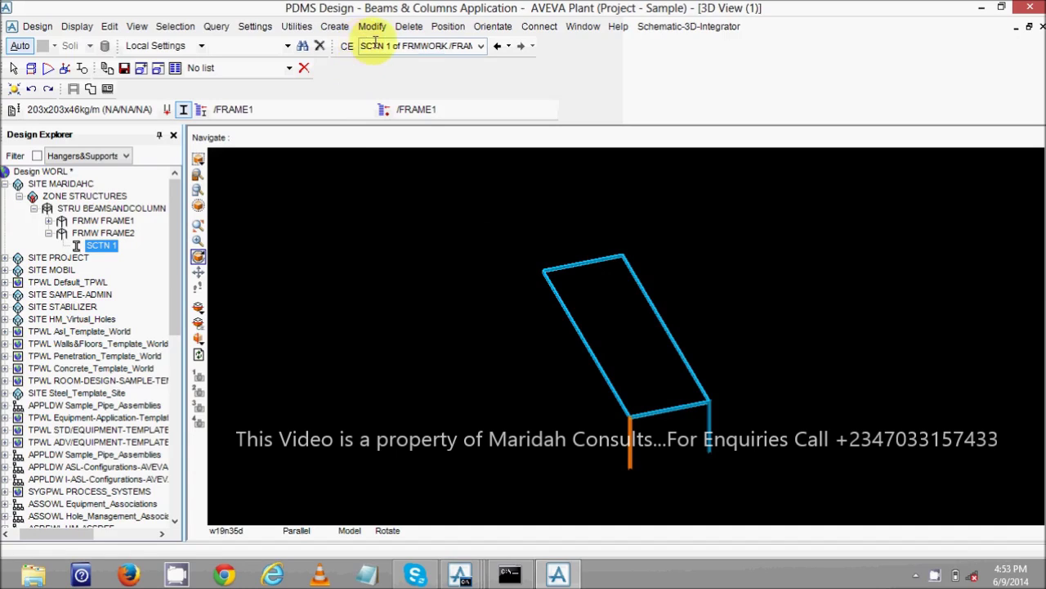
pyautogui.click(334, 26)
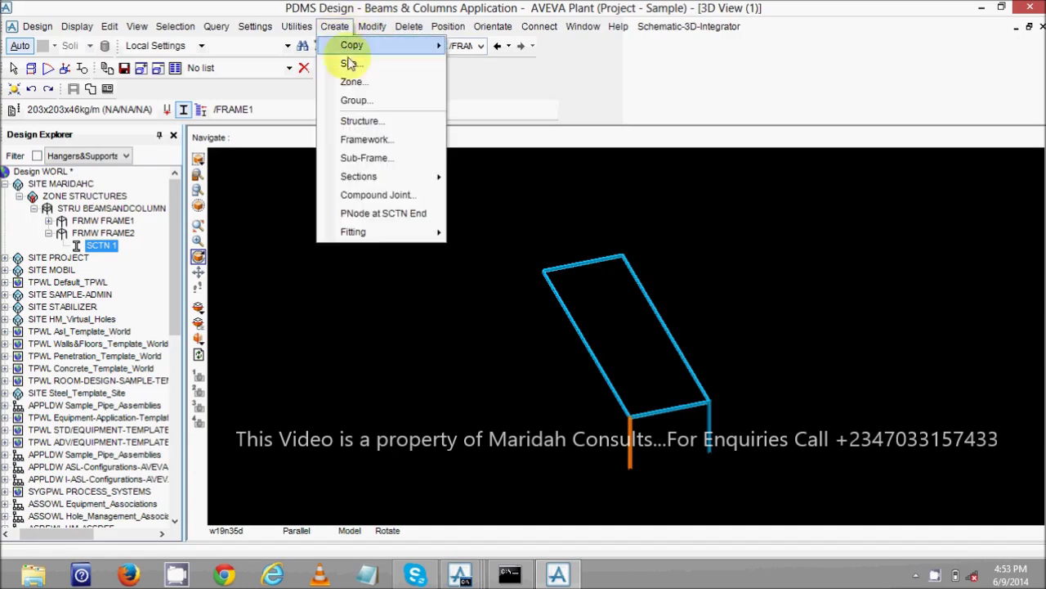
pyautogui.moveTo(360, 45)
pyautogui.click(484, 47)
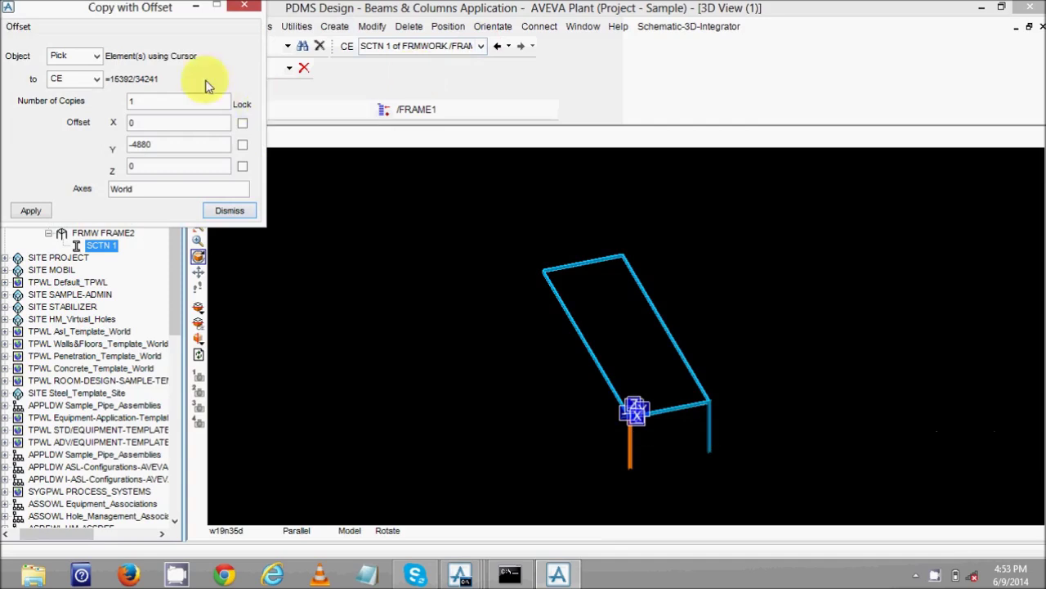
pyautogui.scroll(2, 551, 390)
pyautogui.scroll(5, 550, 389)
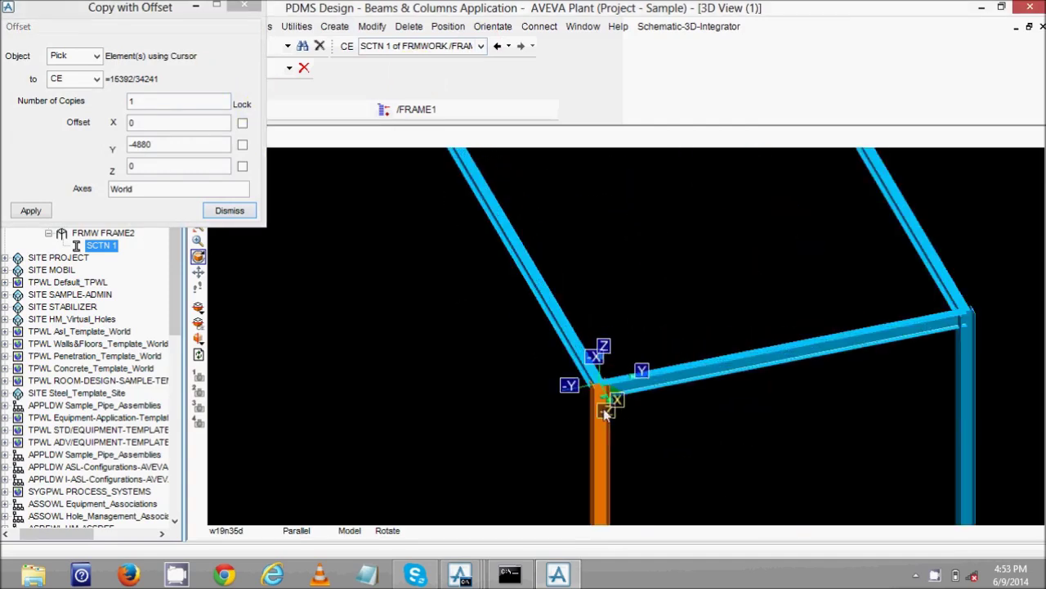
pyautogui.scroll(-4, 591, 370)
pyautogui.scroll(-1, 659, 378)
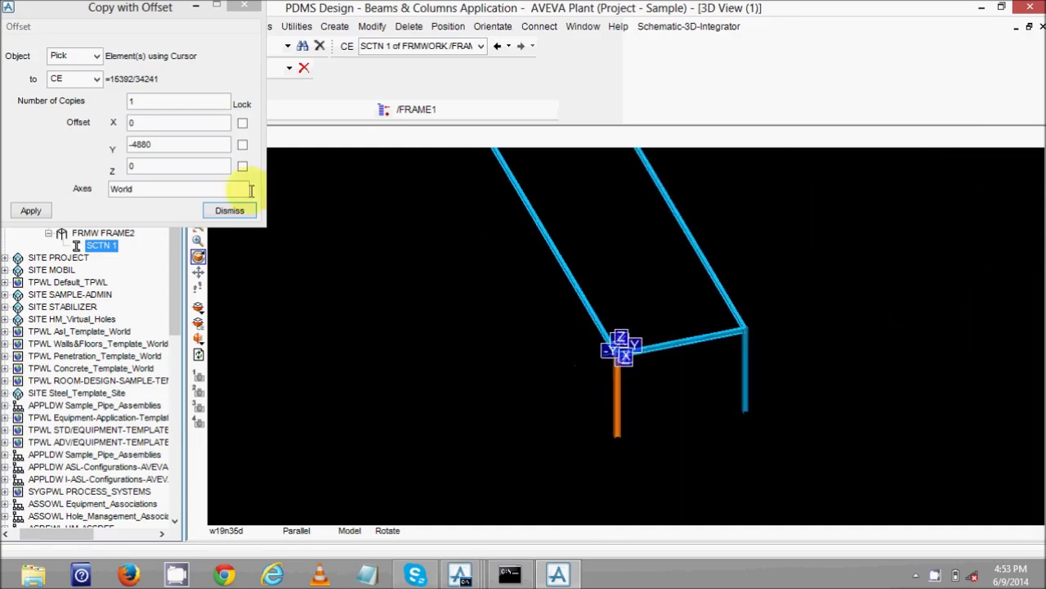
# - Set the copy offset to X -5180 and Y 0
pyautogui.moveTo(149, 144); pyautogui.dragTo(127, 144)
pyautogui.write('0')
pyautogui.press('Tab')
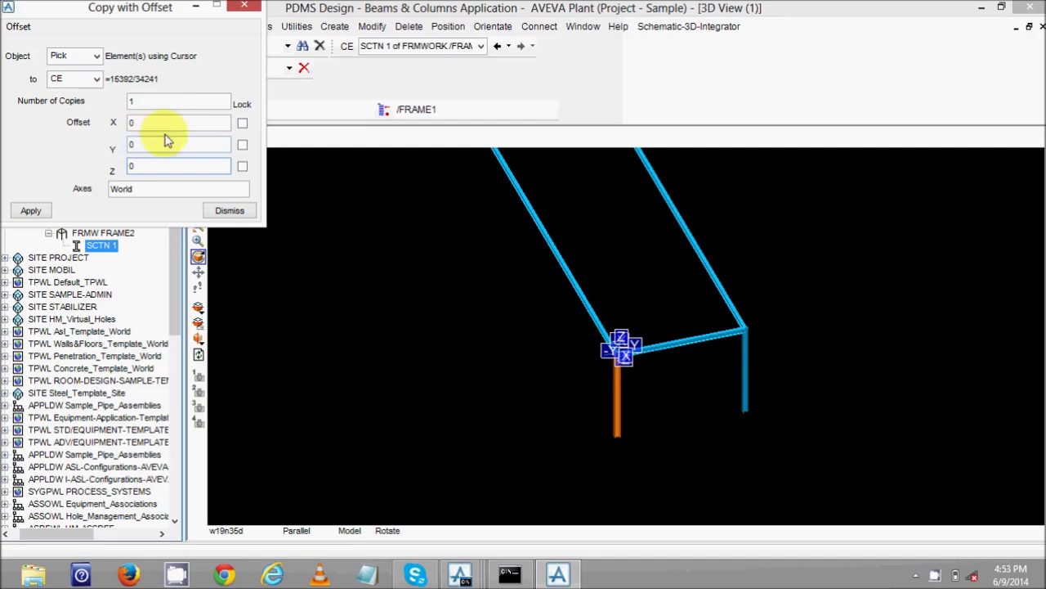
pyautogui.moveTo(151, 122); pyautogui.dragTo(104, 119)
pyautogui.write('-518')
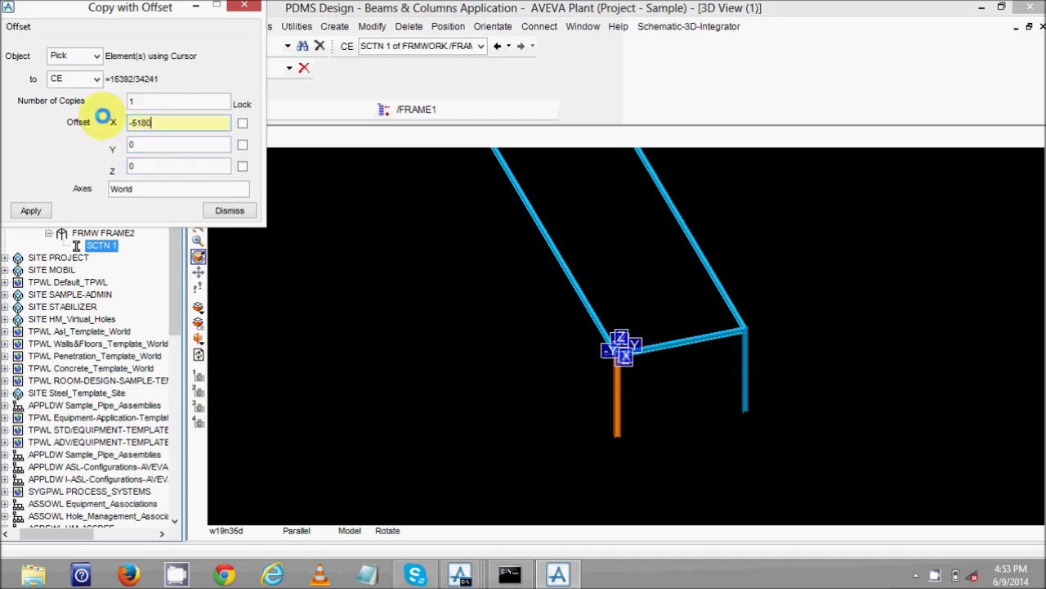
pyautogui.press('Tab')
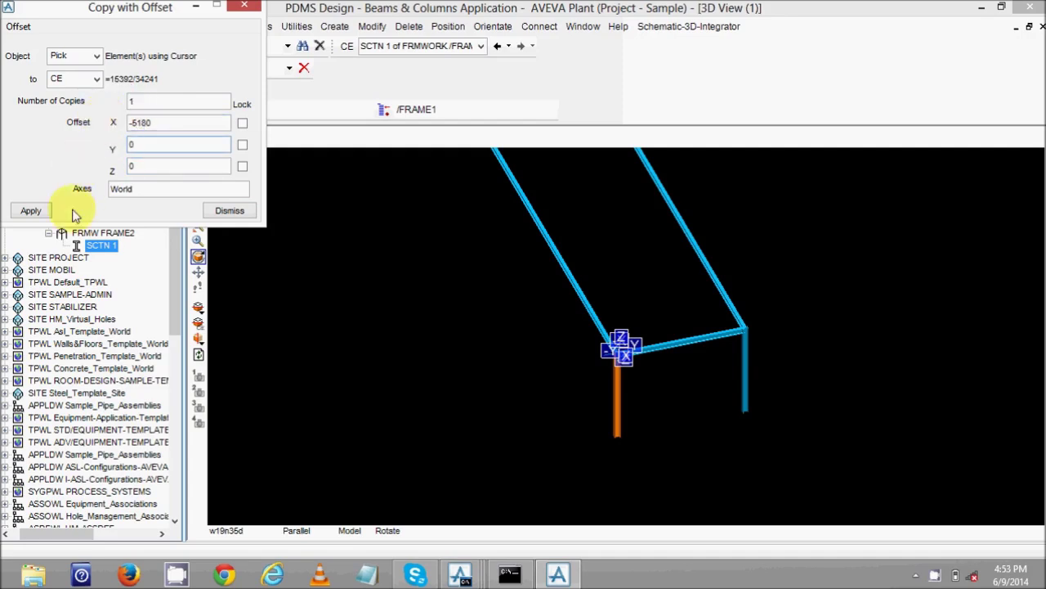
# - Copy both end columns with the X offset of -5180 and retain the created copies
pyautogui.click(30, 210)
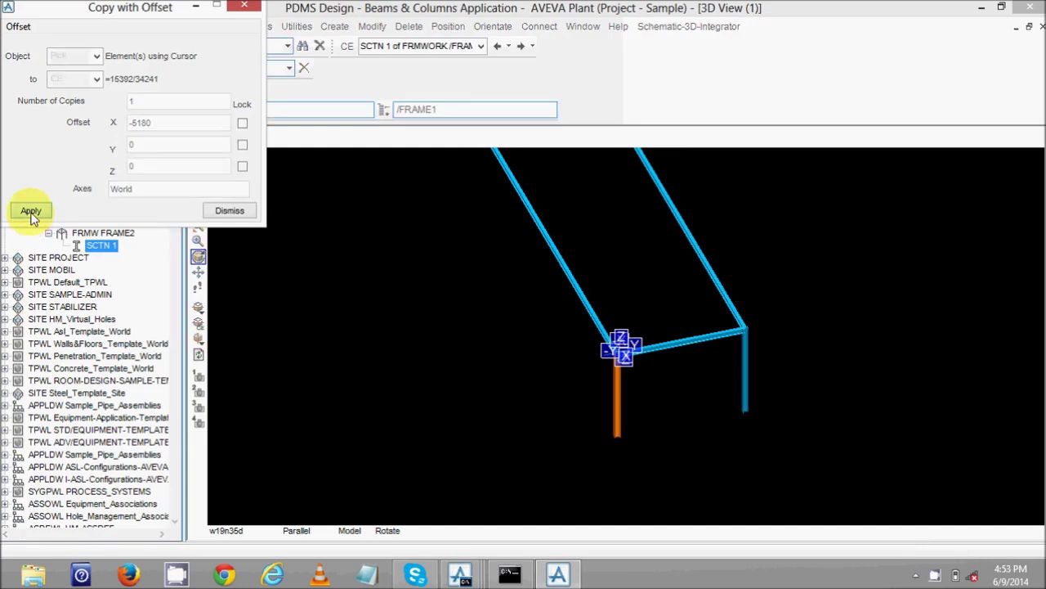
pyautogui.scroll(3, 549, 451)
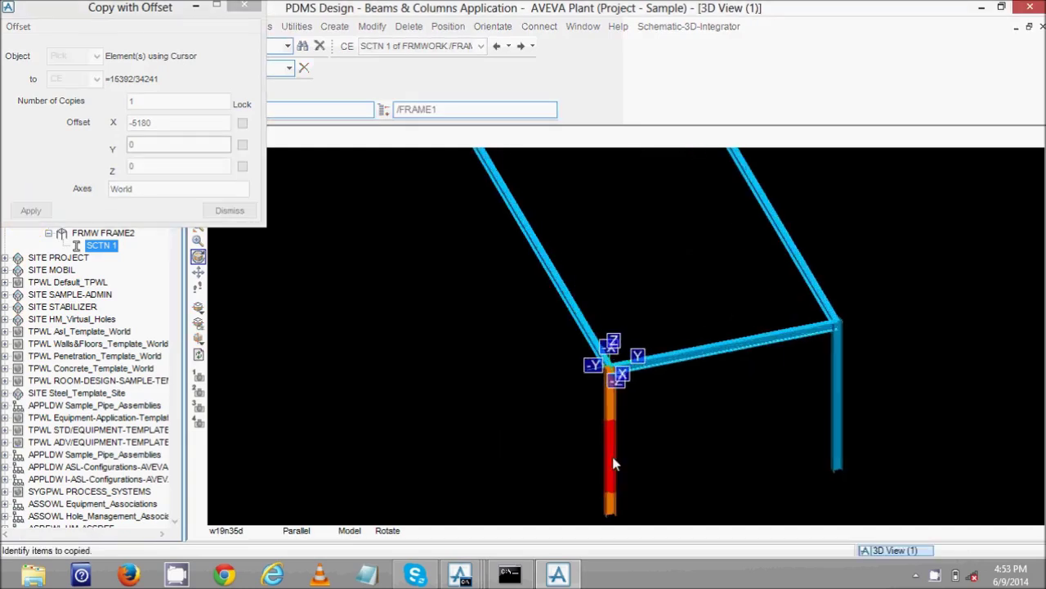
pyautogui.click(839, 422)
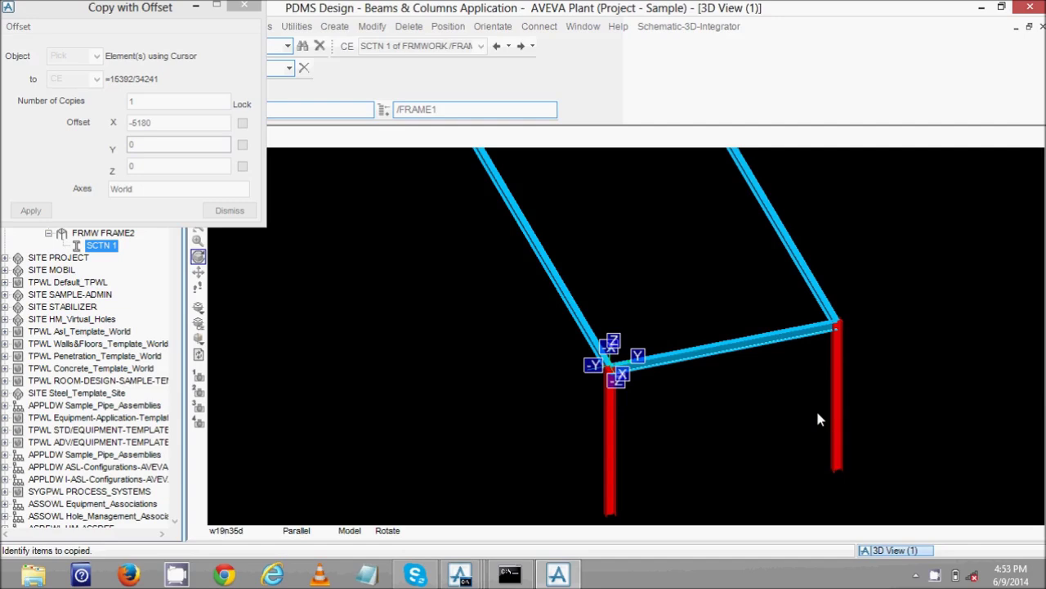
pyautogui.press('Escape')
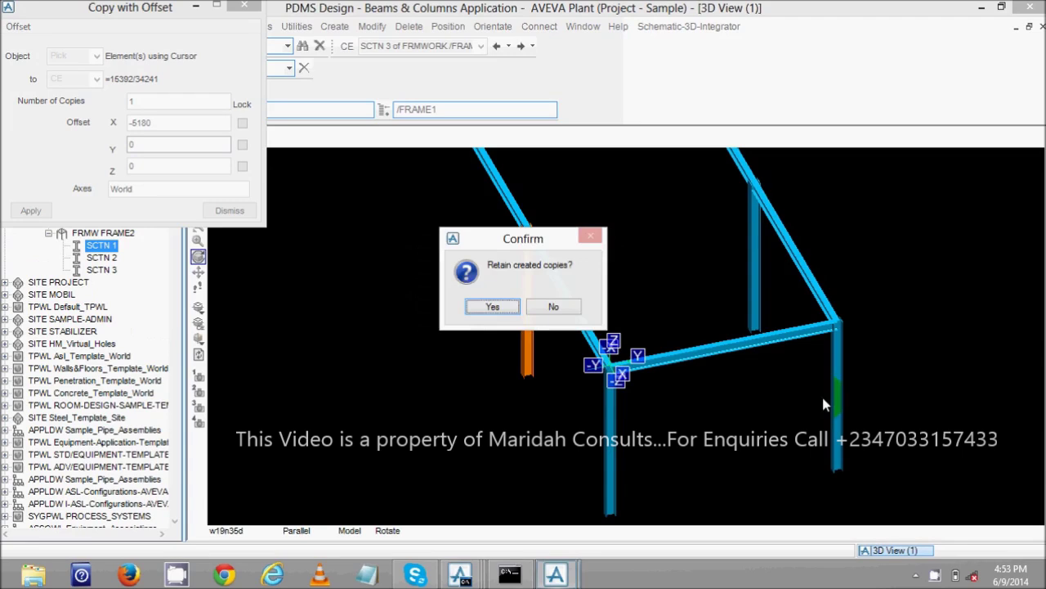
pyautogui.click(490, 308)
# - Copy the second pair of columns by the same -5180 X offset and retain the created copies
pyautogui.scroll(-2, 494, 304)
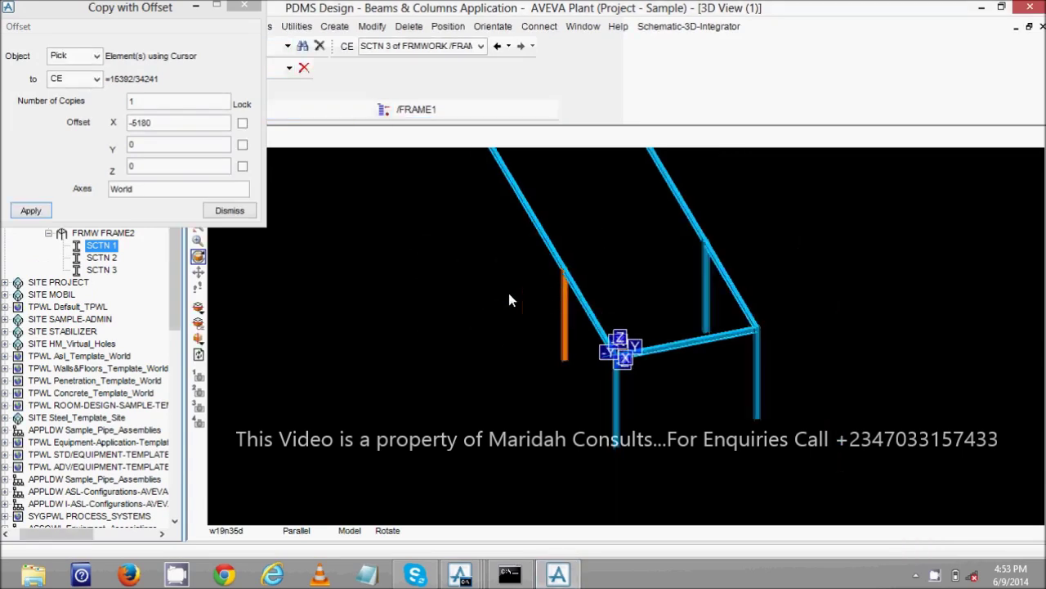
pyautogui.scroll(-2, 508, 287)
pyautogui.scroll(-2, 531, 293)
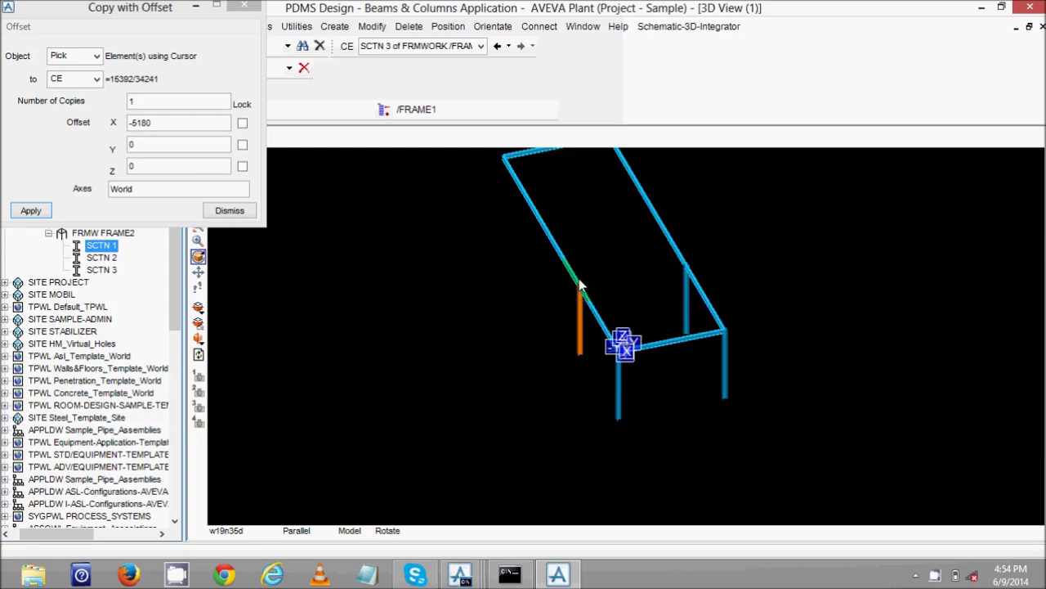
pyautogui.click(32, 210)
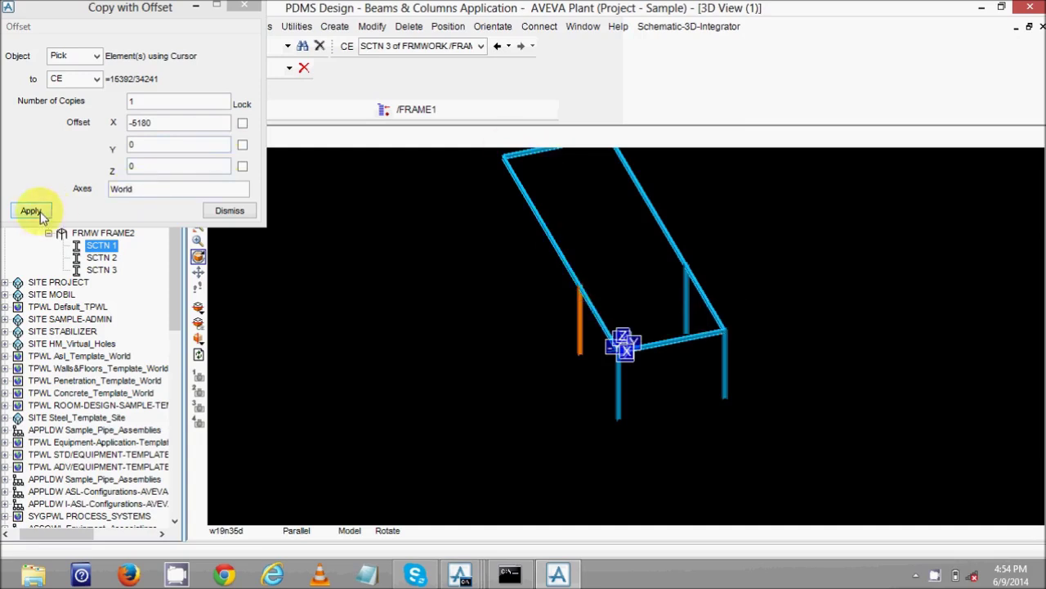
pyautogui.scroll(1, 490, 326)
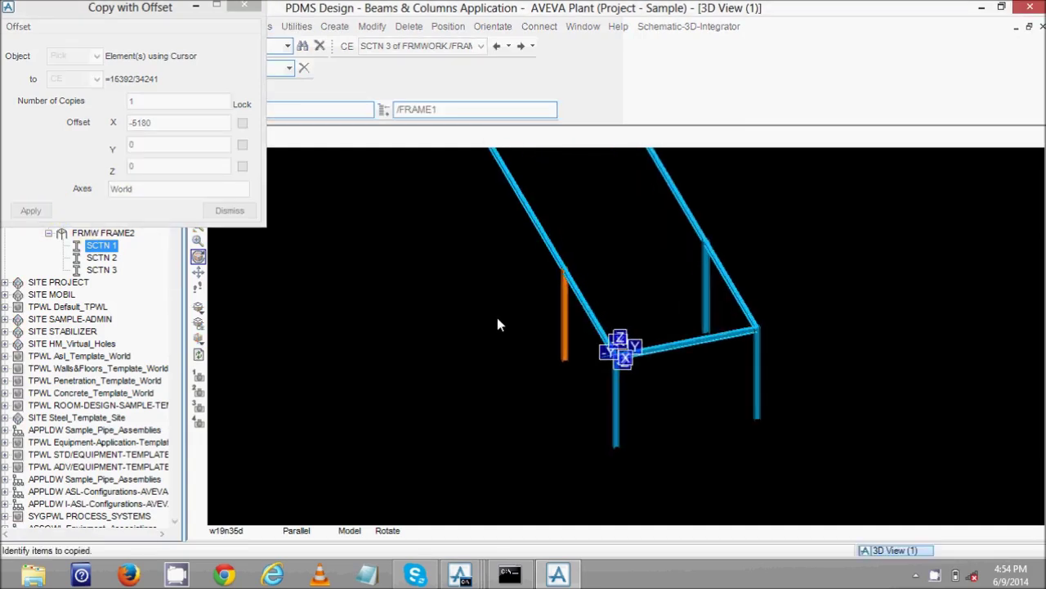
pyautogui.click(564, 335)
pyautogui.click(707, 286)
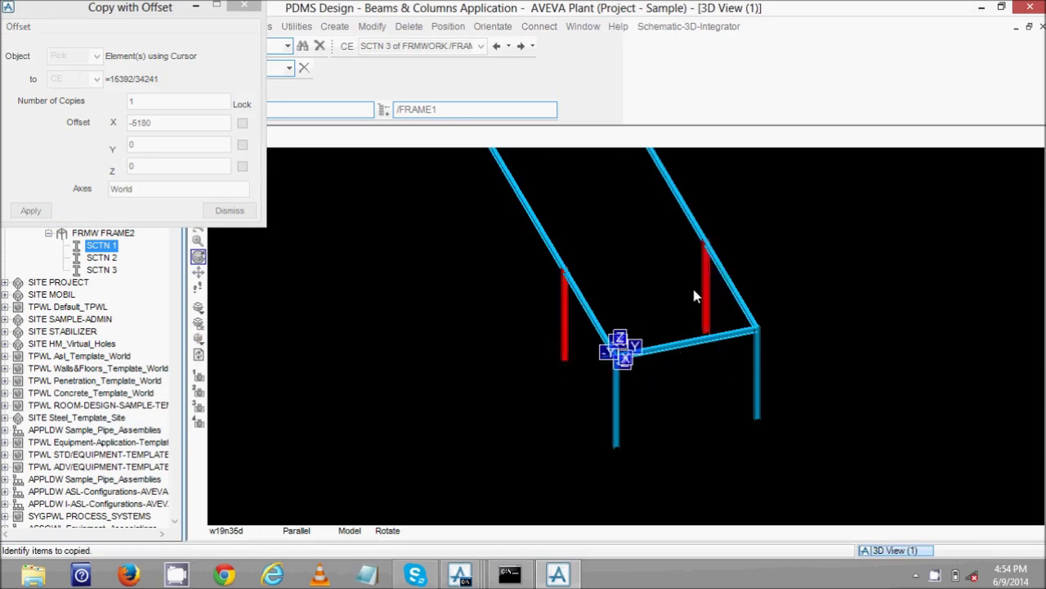
pyautogui.press('Escape')
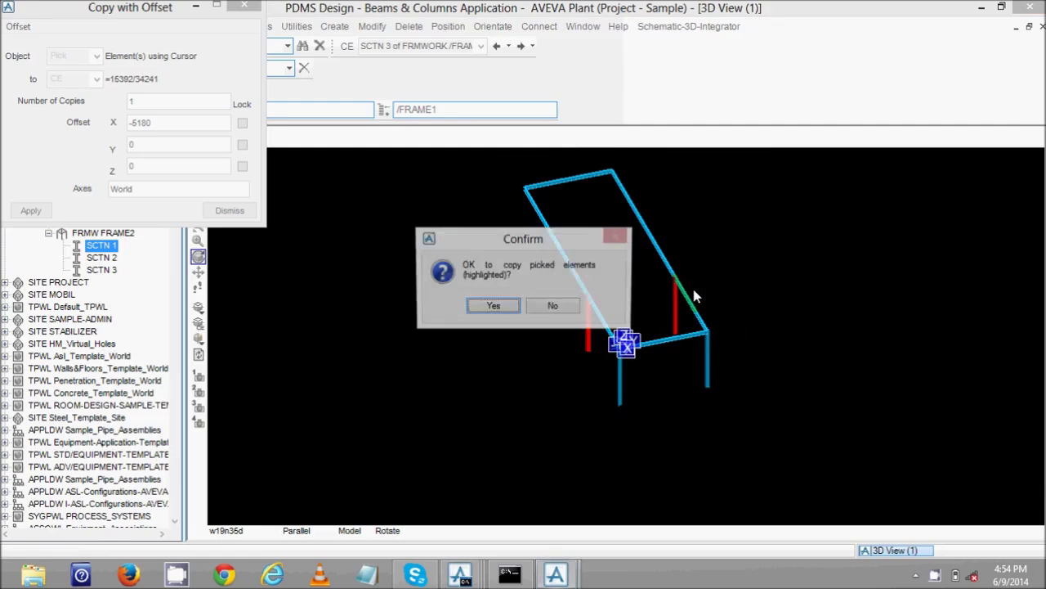
pyautogui.press('Return')
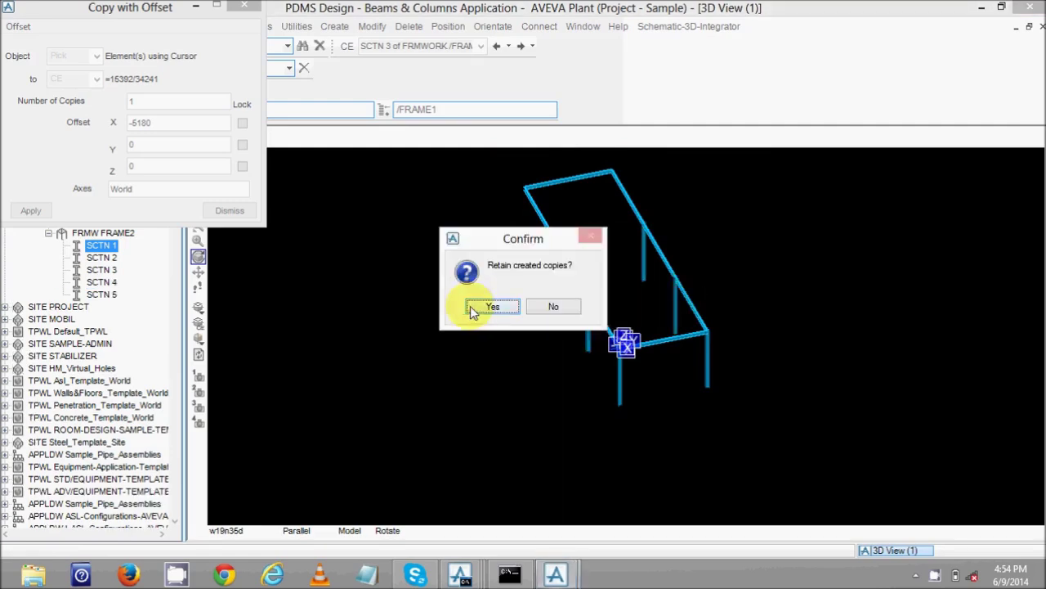
pyautogui.click(470, 306)
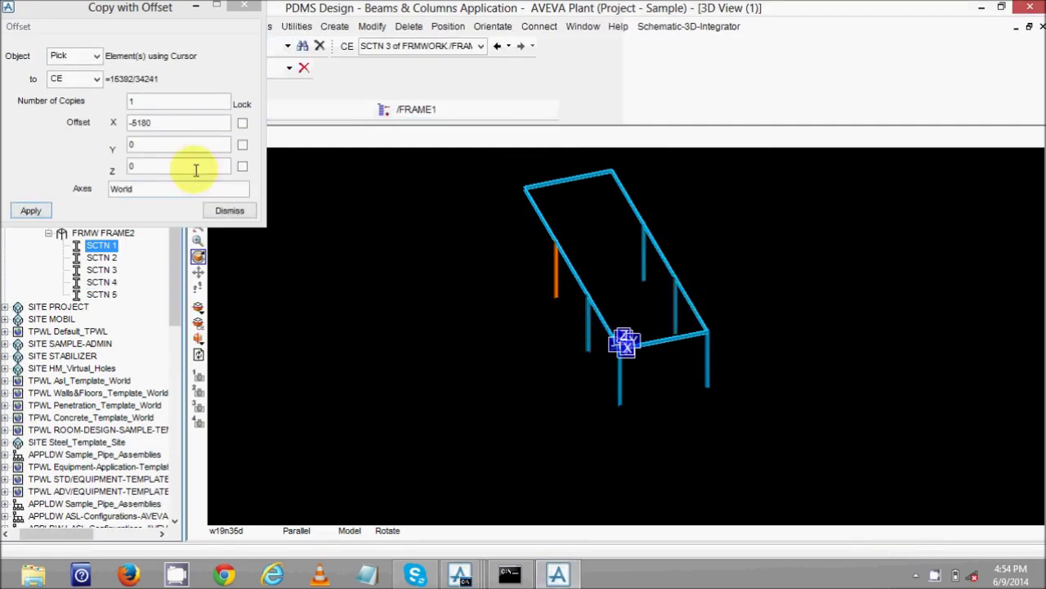
# - Copy the third pair of columns with an X offset of -5190 to the frame's far end and retain the created copies
pyautogui.click(145, 123)
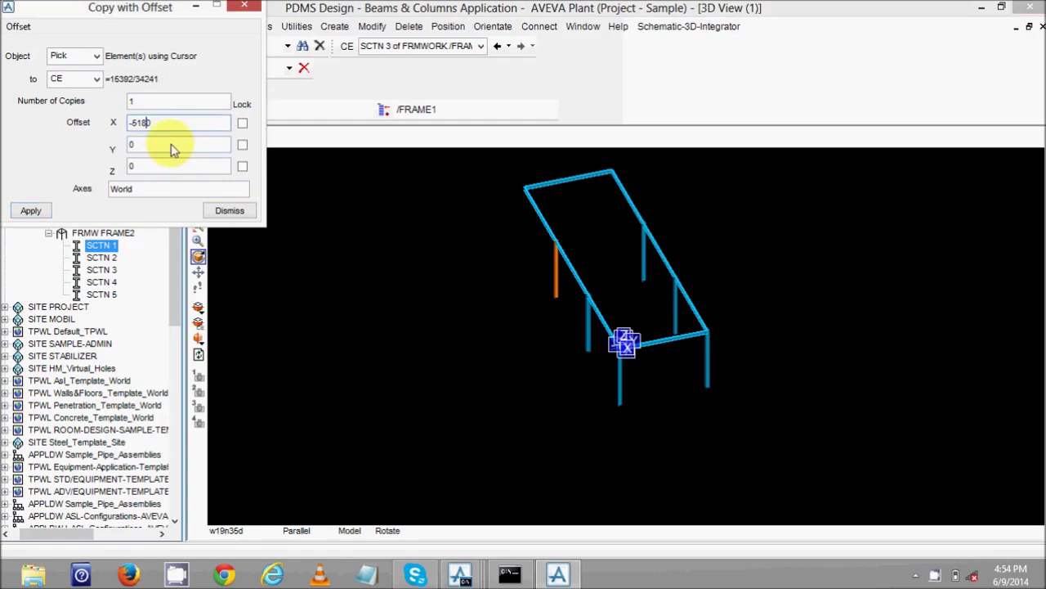
pyautogui.press('BackSpace')
pyautogui.write('9')
pyautogui.click(167, 145)
pyautogui.click(30, 210)
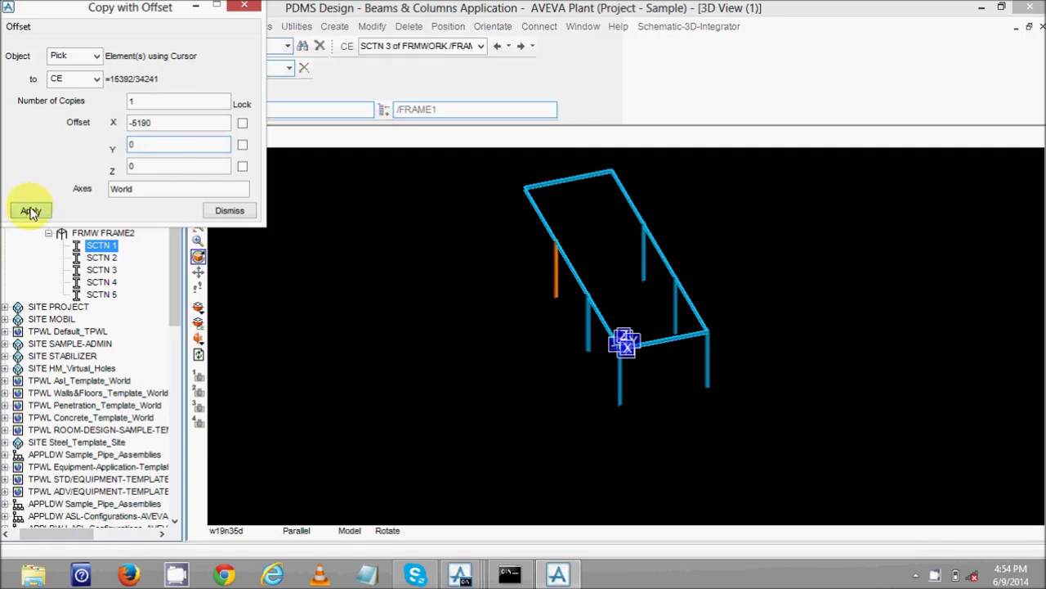
pyautogui.click(644, 255)
pyautogui.press('Escape')
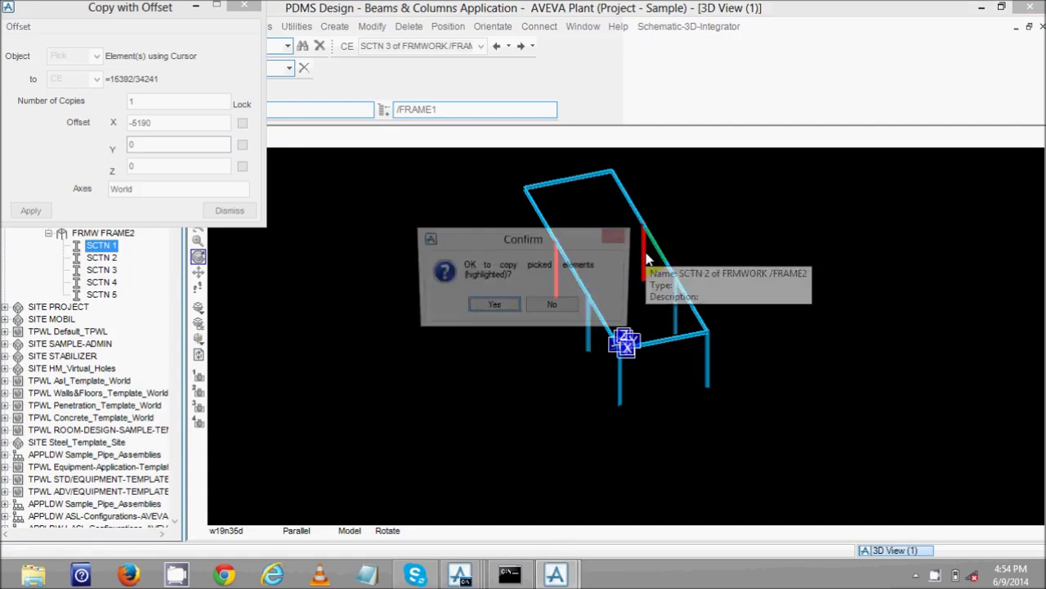
pyautogui.press('Return')
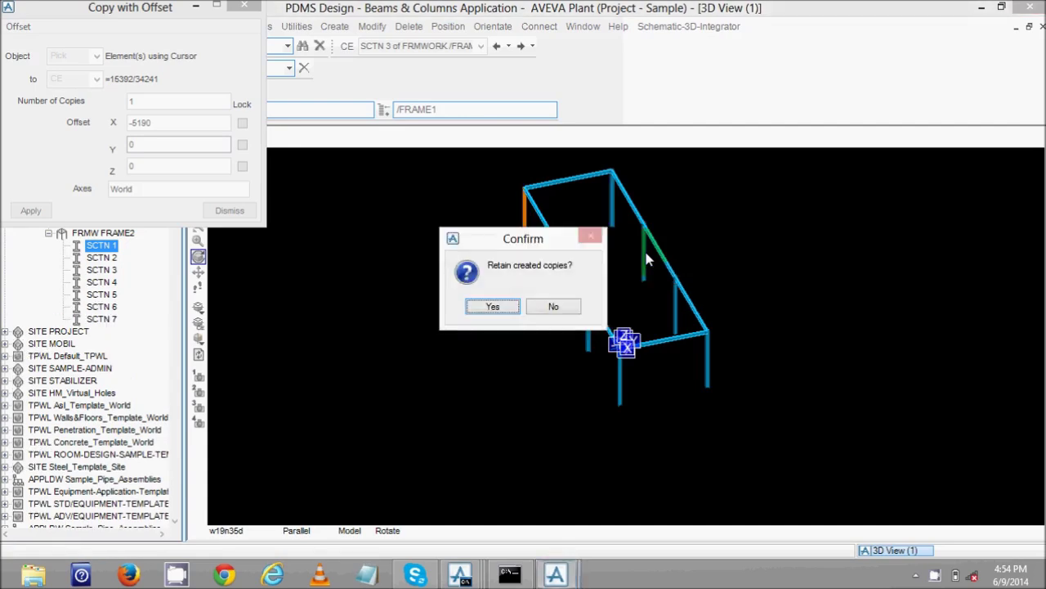
pyautogui.press('Return')
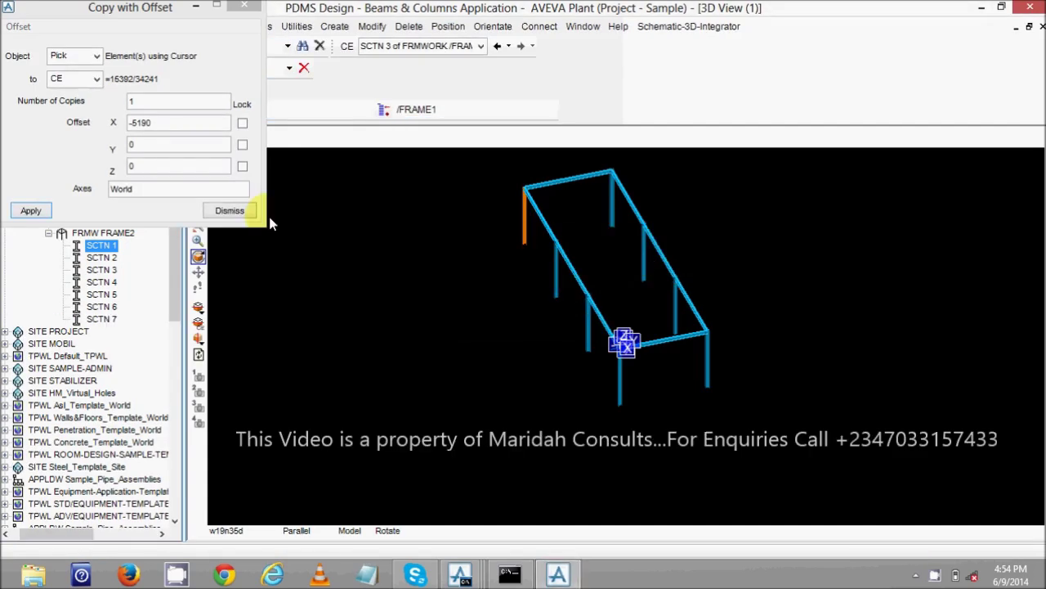
pyautogui.click(231, 210)
# - Collapse FRAME2 in the element tree and create a new framework named FRAME3 under the same structure
pyautogui.scroll(2, 470, 278)
pyautogui.scroll(-3, 469, 278)
pyautogui.click(54, 234)
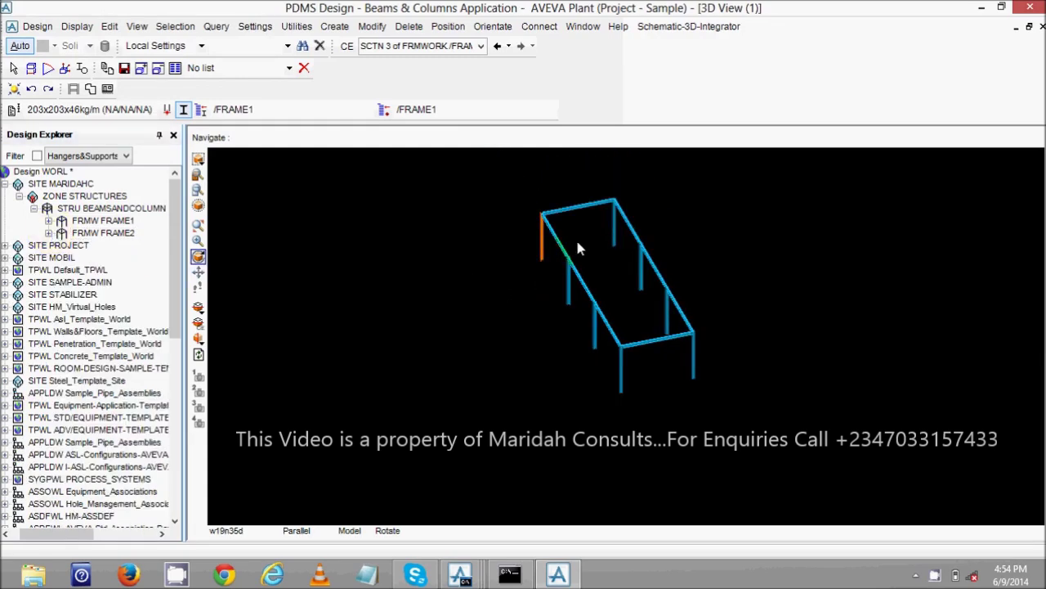
pyautogui.scroll(-1, 580, 242)
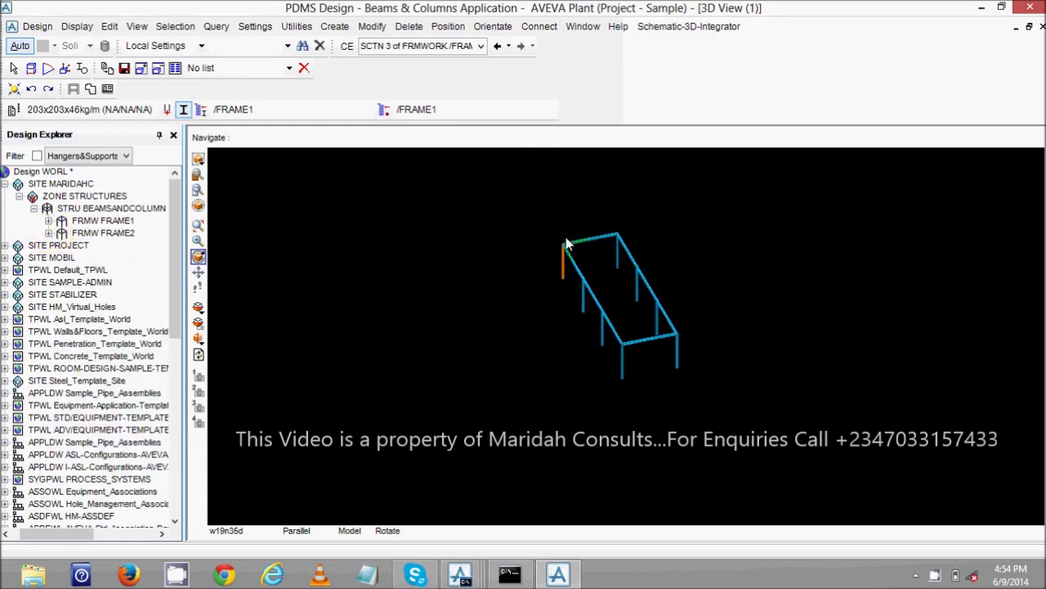
pyautogui.scroll(1, 565, 238)
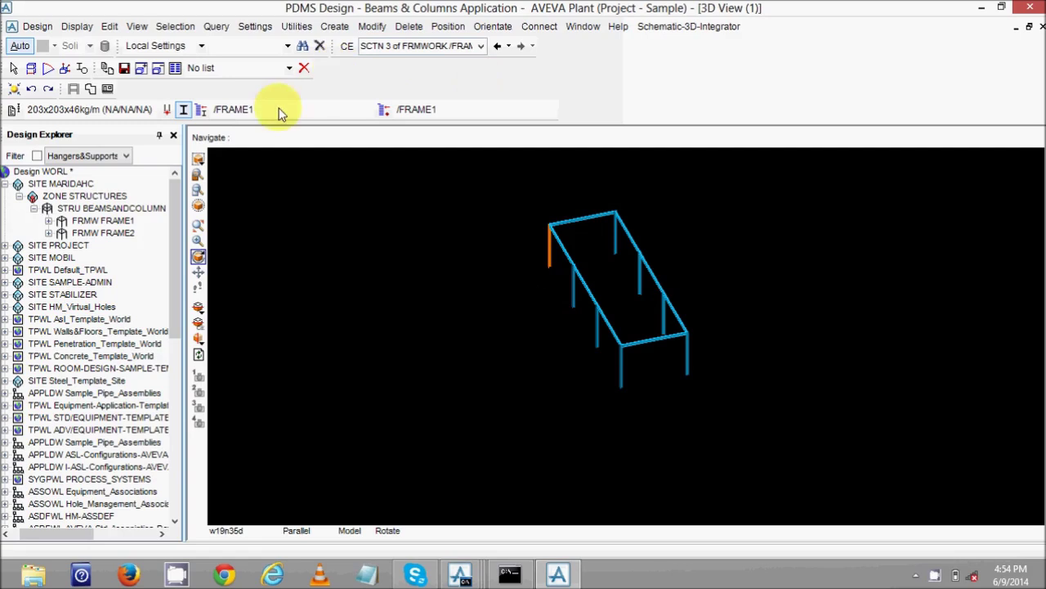
pyautogui.click(103, 233)
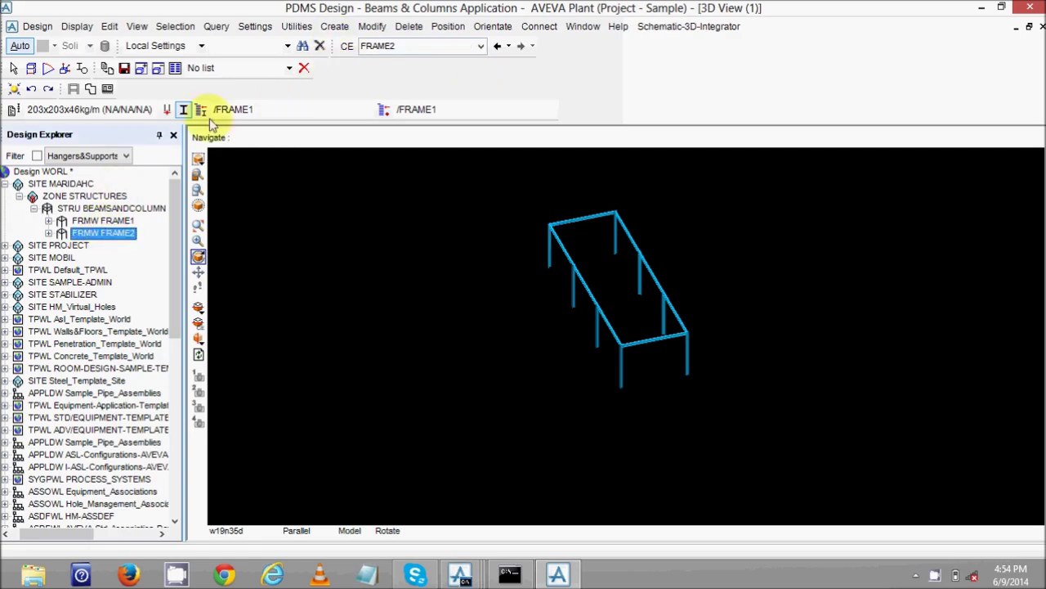
pyautogui.click(335, 26)
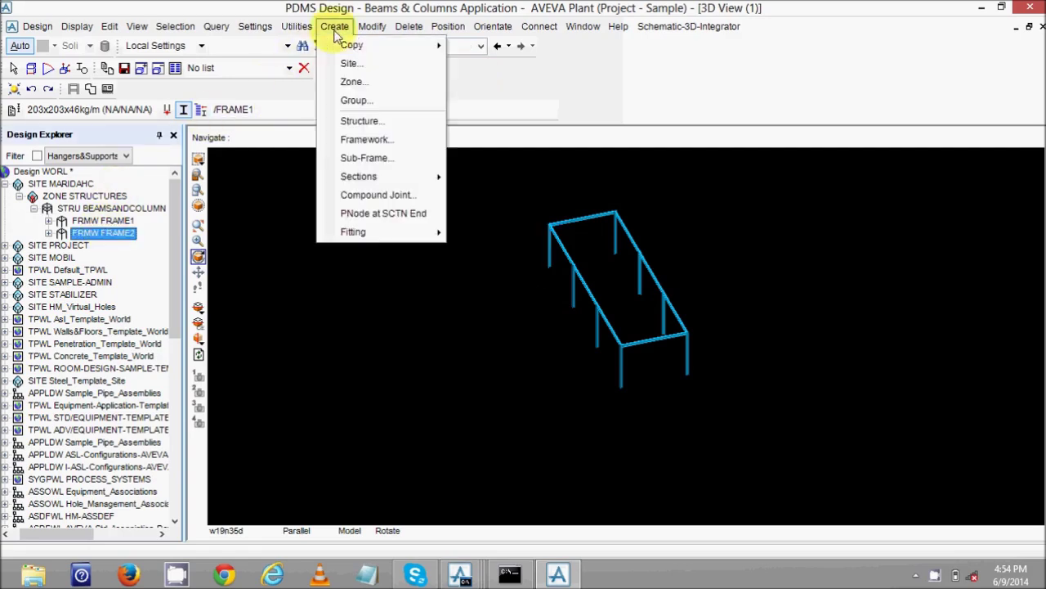
pyautogui.click(367, 139)
pyautogui.click(90, 30)
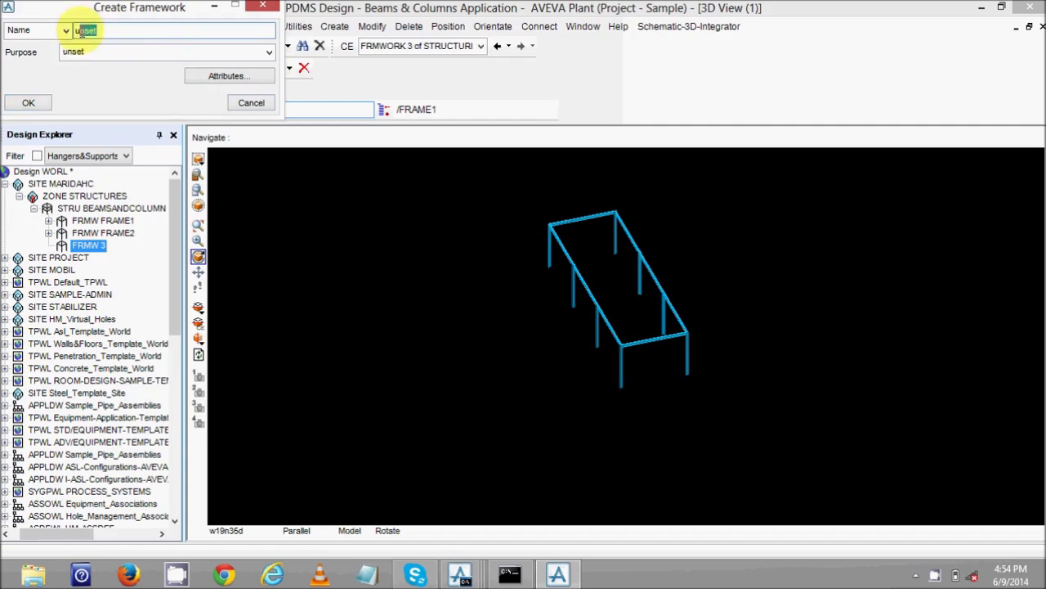
pyautogui.write('u')
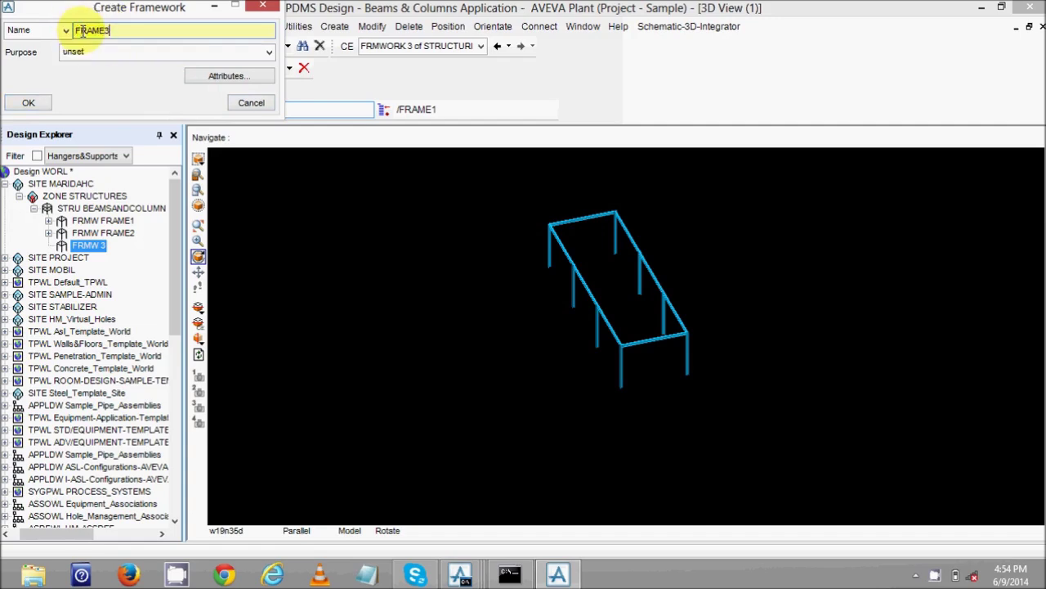
pyautogui.press('Tab')
pyautogui.click(28, 102)
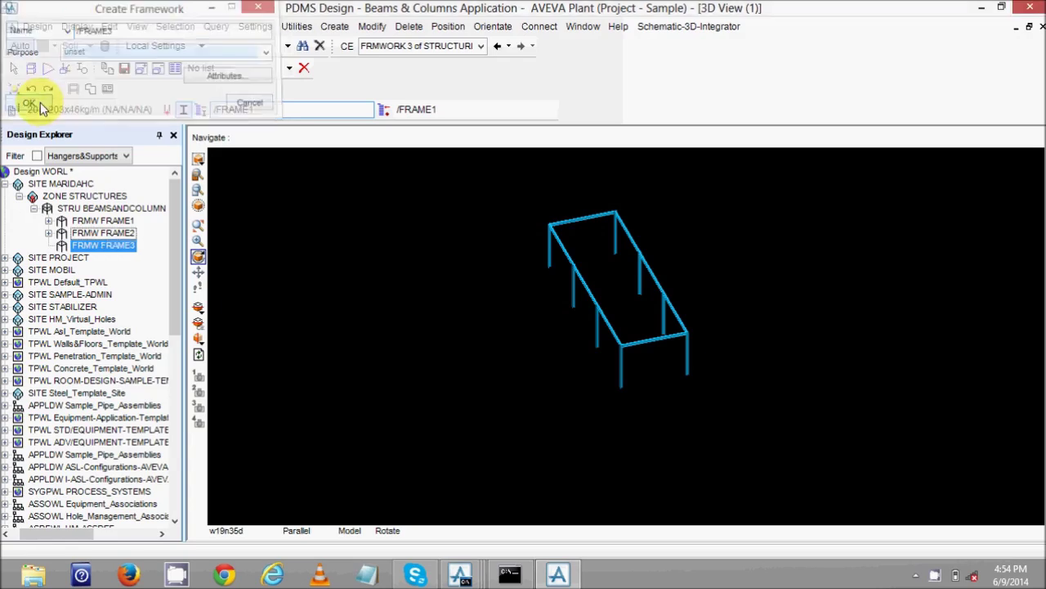
# - Set the default section profile to British Standard, Universal Columns, 203x203x46kg/m
pyautogui.click(11, 109)
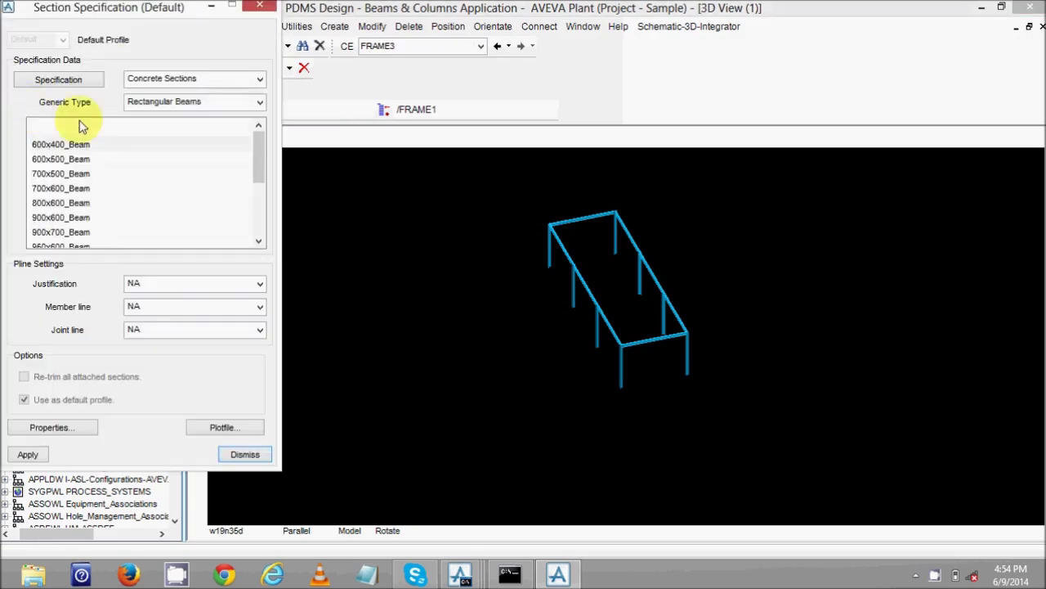
pyautogui.click(166, 83)
pyautogui.click(164, 175)
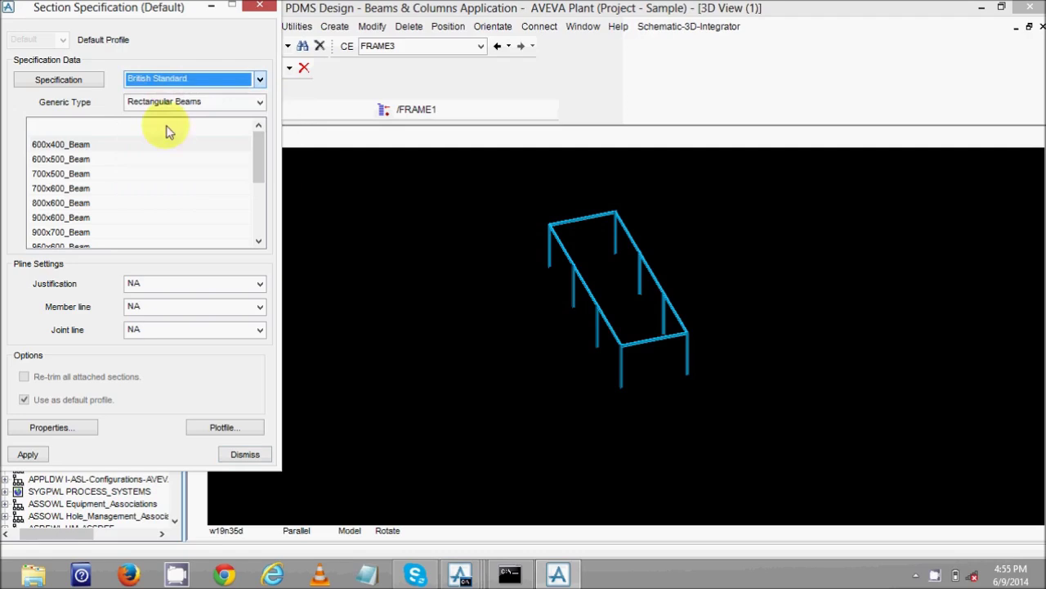
pyautogui.click(172, 104)
pyautogui.scroll(-2, 188, 187)
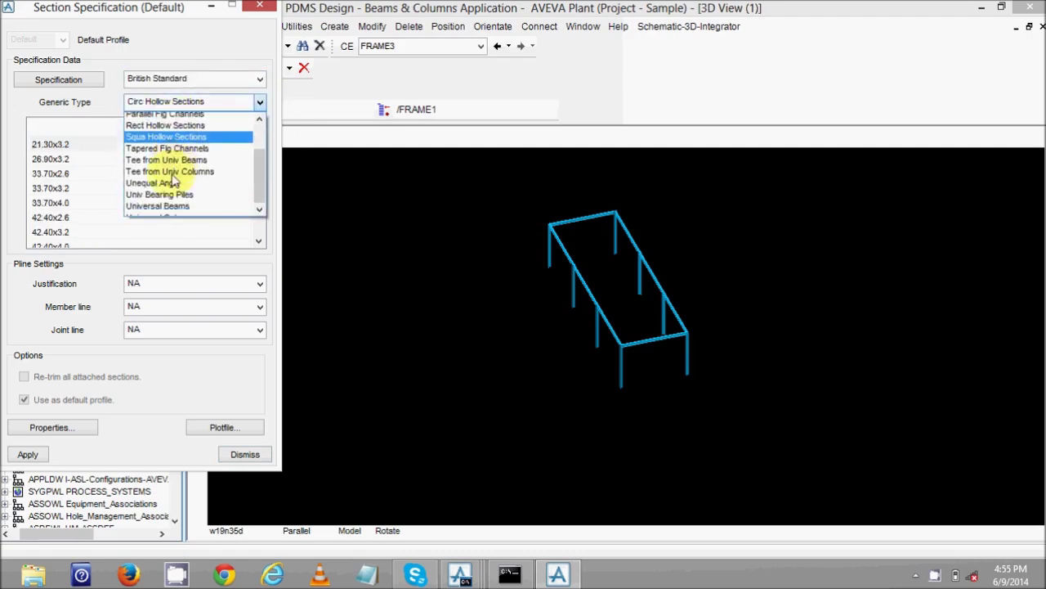
pyautogui.click(163, 210)
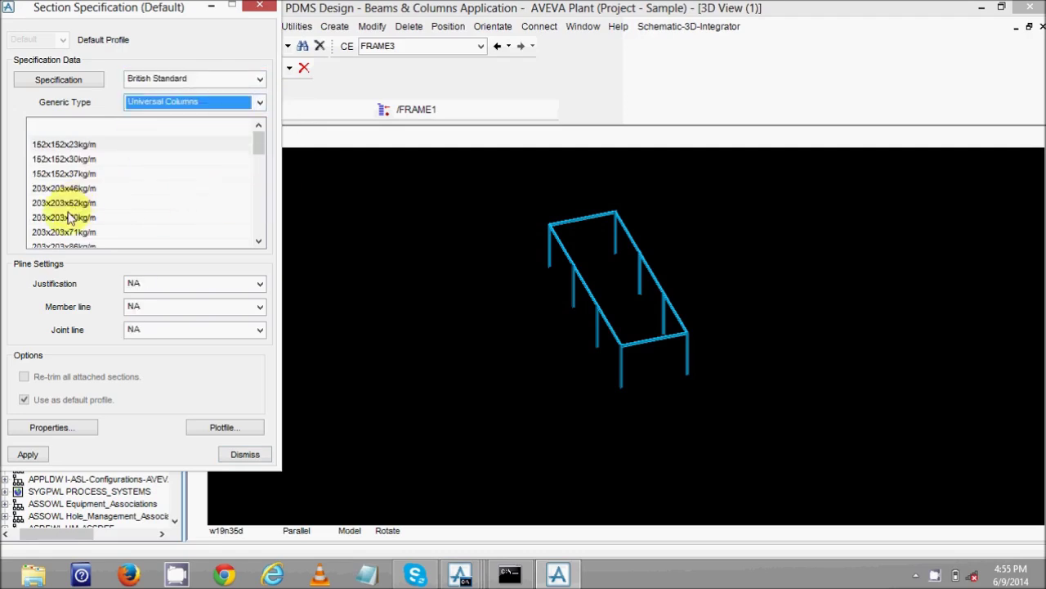
pyautogui.click(73, 188)
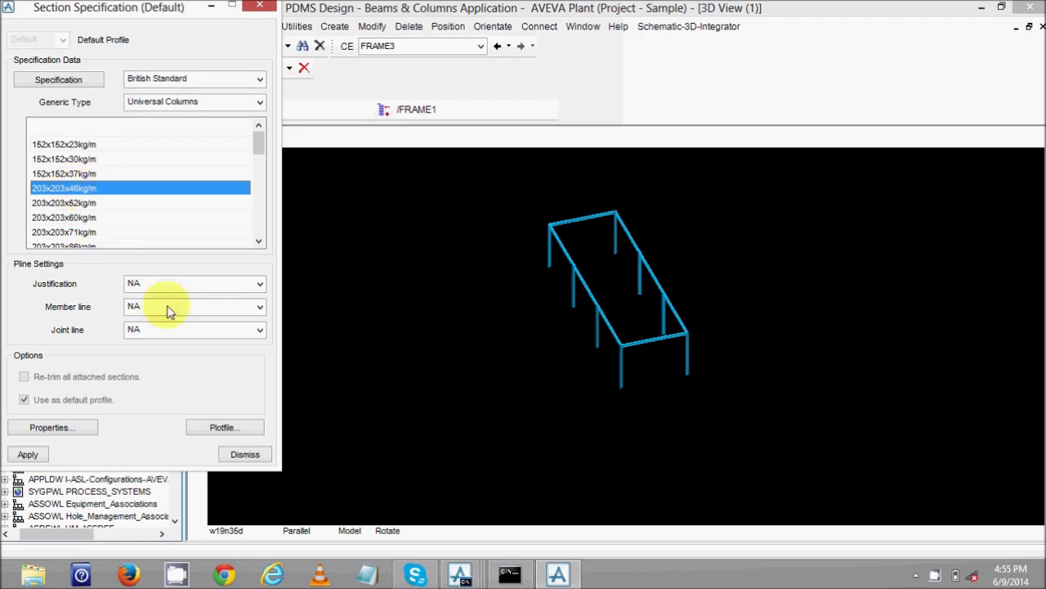
pyautogui.click(50, 454)
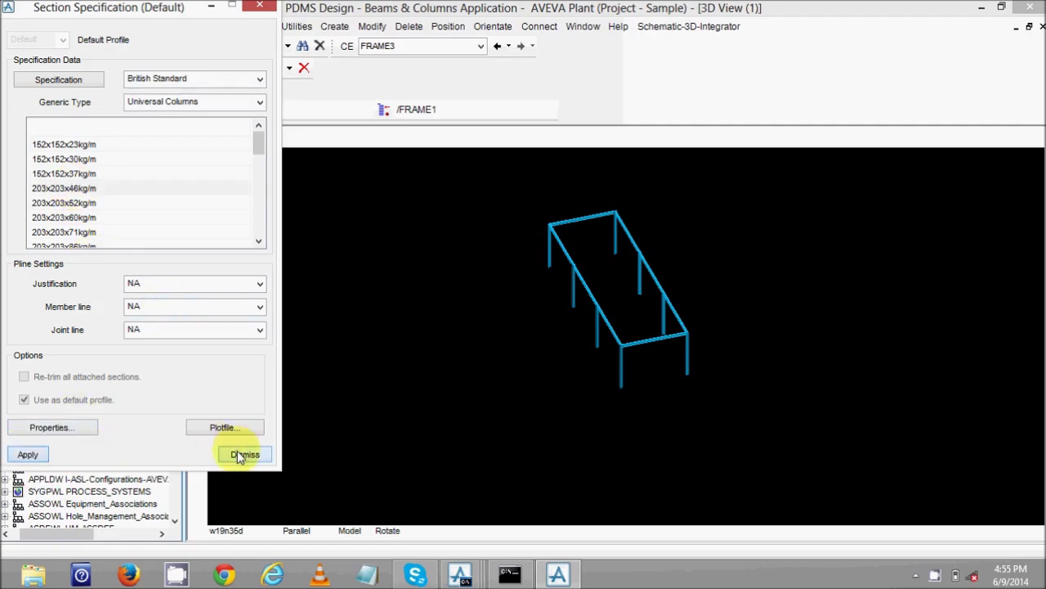
pyautogui.click(237, 452)
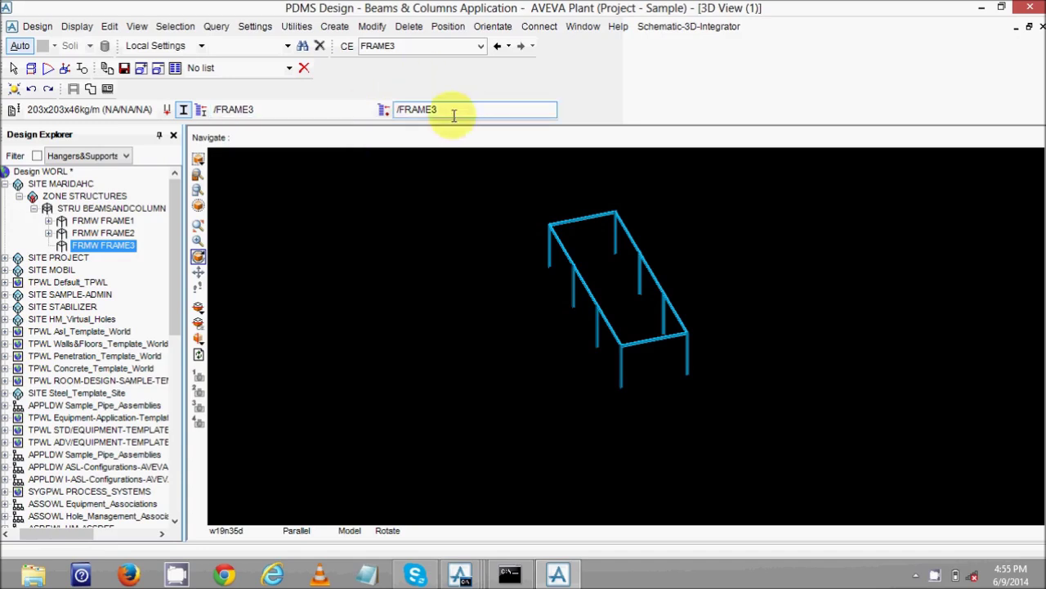
# - Begin a section in FRAME3 above the near corner column, starting at West 305360, North 309680, Up 104110
pyautogui.click(335, 27)
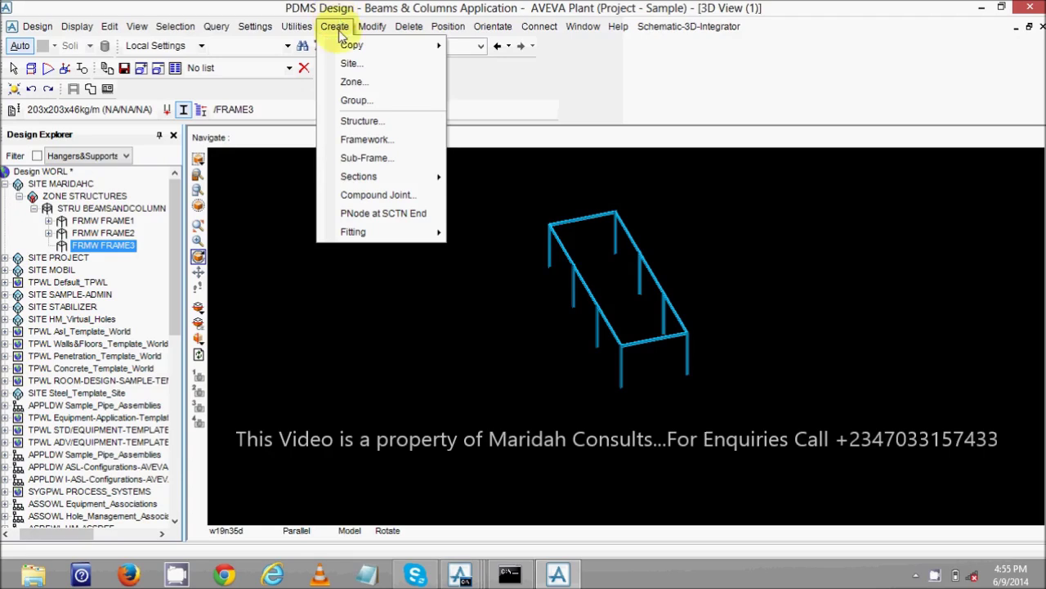
pyautogui.moveTo(406, 176)
pyautogui.click(488, 178)
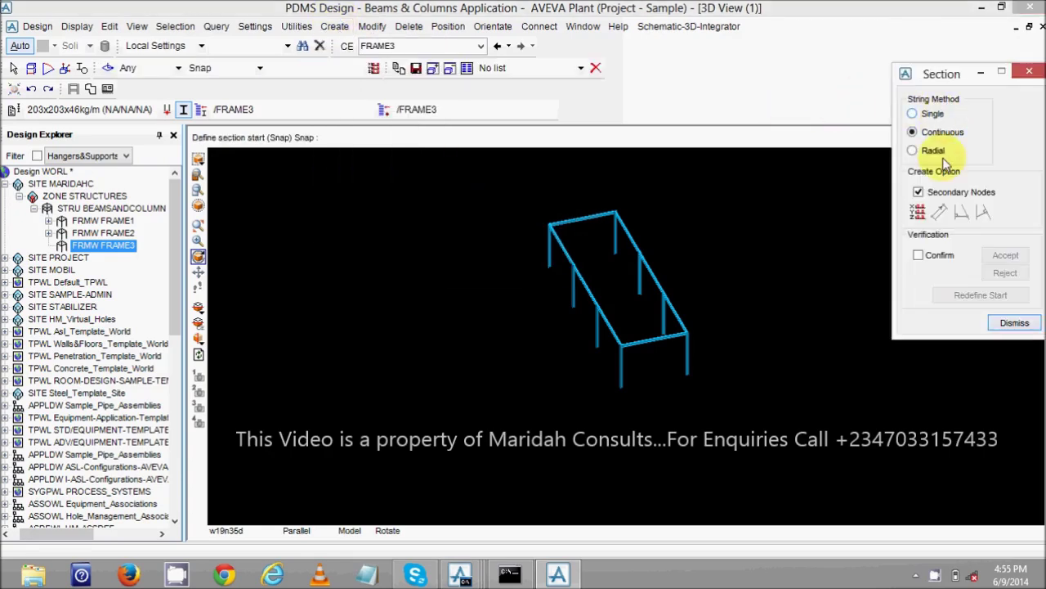
pyautogui.click(924, 218)
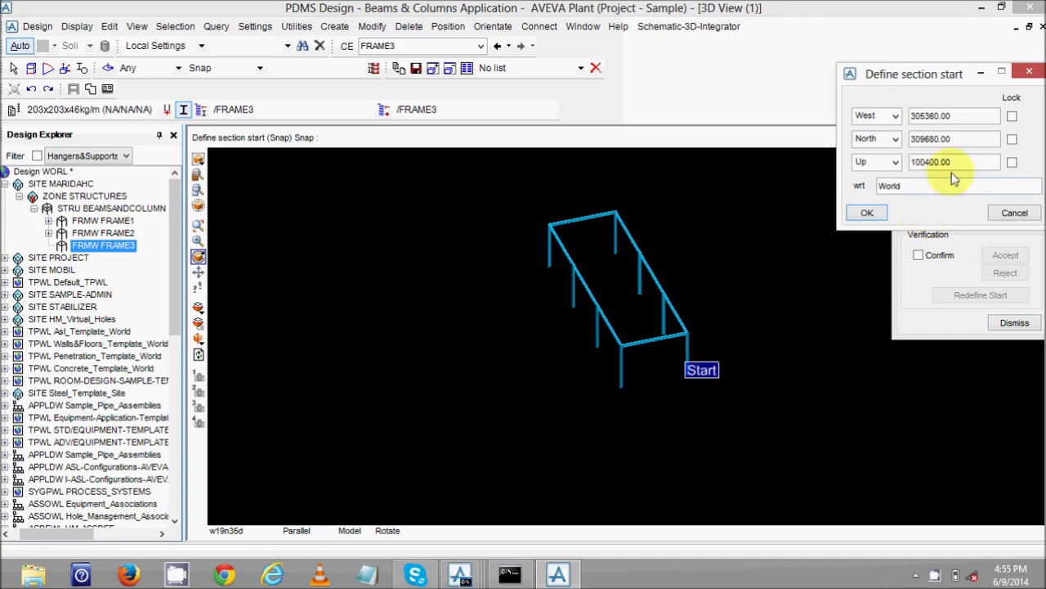
pyautogui.moveTo(965, 162); pyautogui.dragTo(918, 162)
pyautogui.click(738, 329)
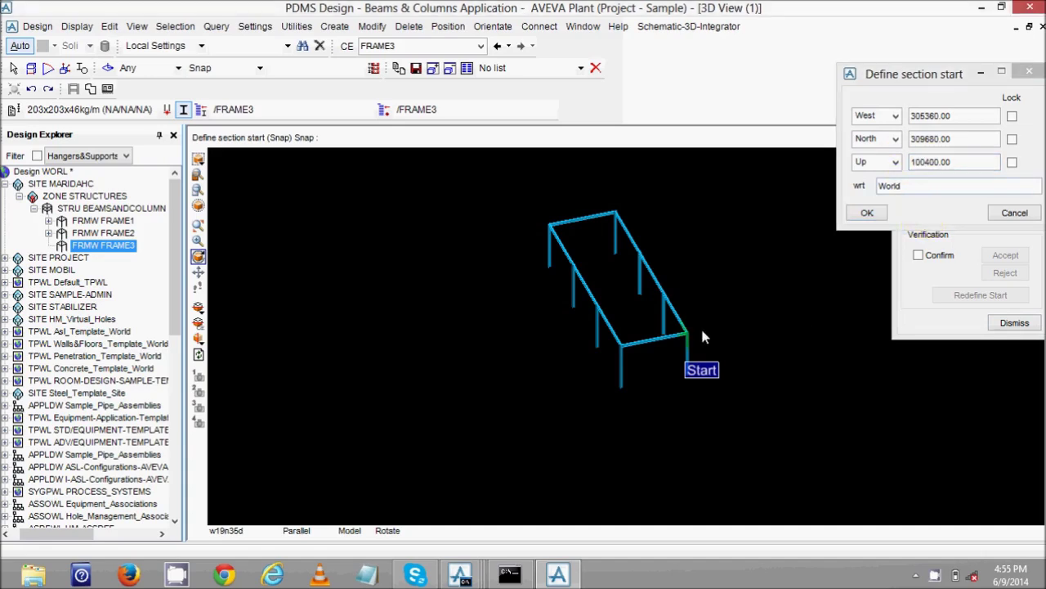
pyautogui.moveTo(952, 159); pyautogui.dragTo(914, 155)
pyautogui.write('10')
pyautogui.write('4110')
pyautogui.press('Return')
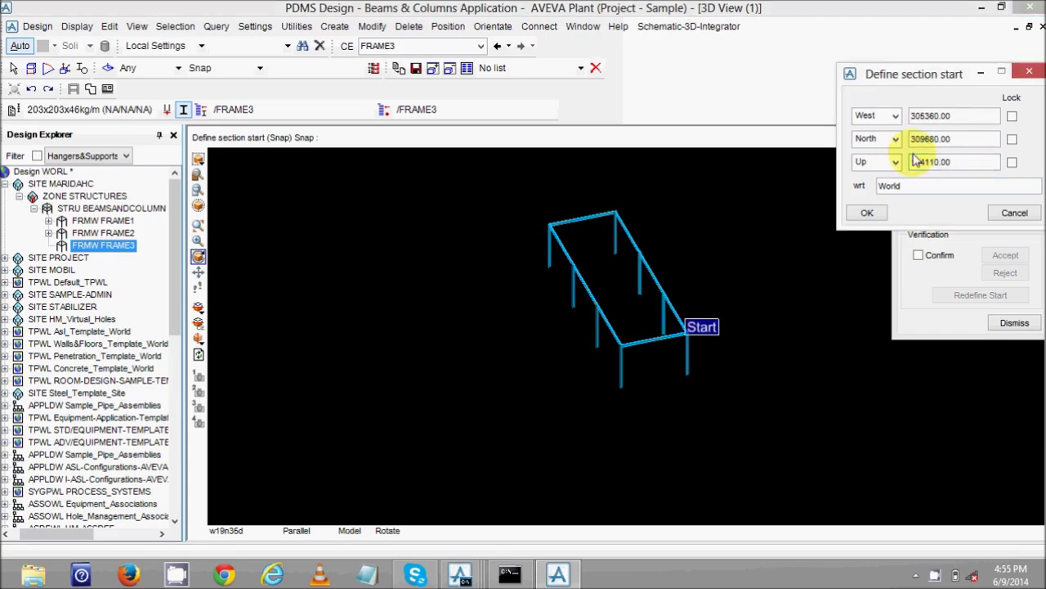
pyautogui.click(869, 217)
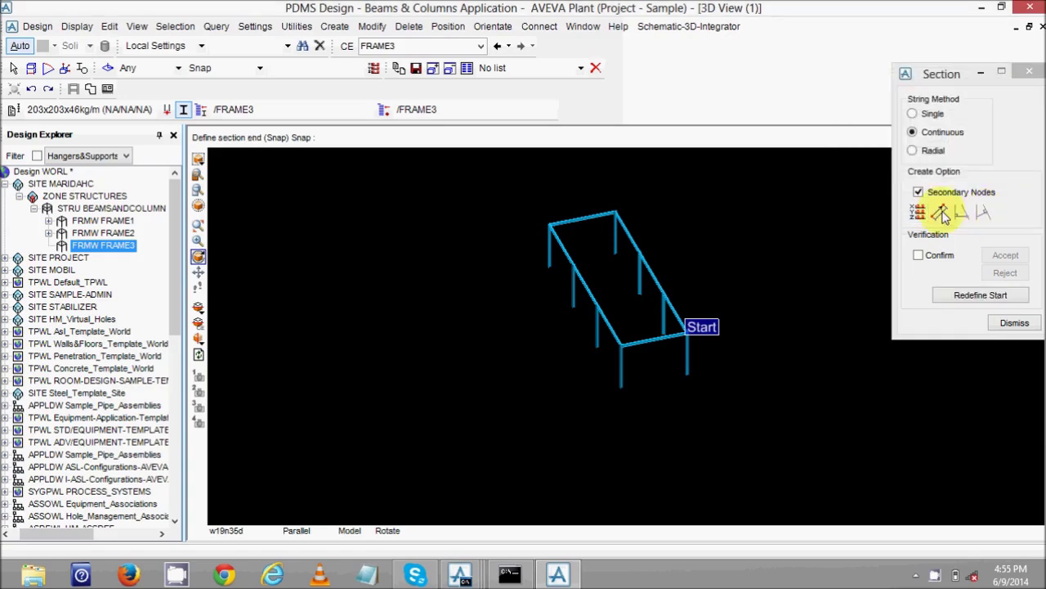
# - Define the section's end by direction U WRT /* at a distance of 2290 and finish section creation
pyautogui.click(939, 212)
pyautogui.moveTo(939, 118); pyautogui.dragTo(892, 115)
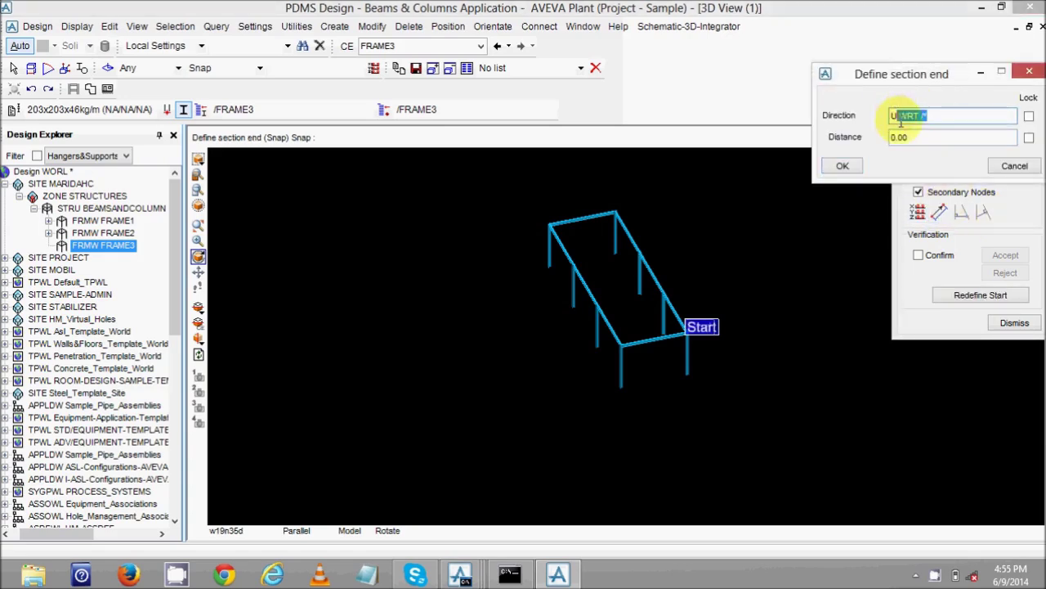
pyautogui.press('Tab')
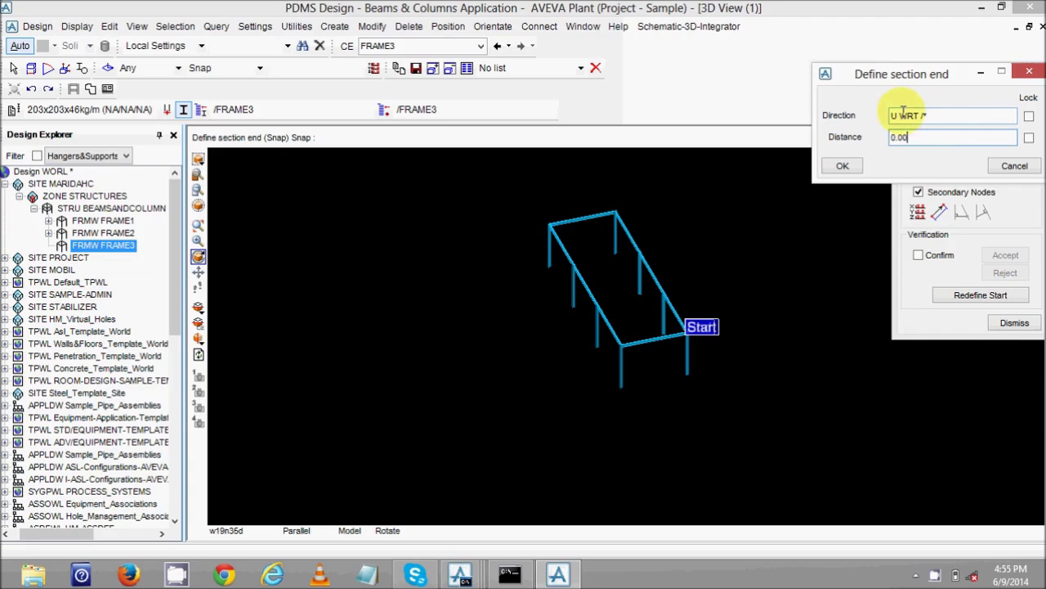
pyautogui.doubleClick(891, 137)
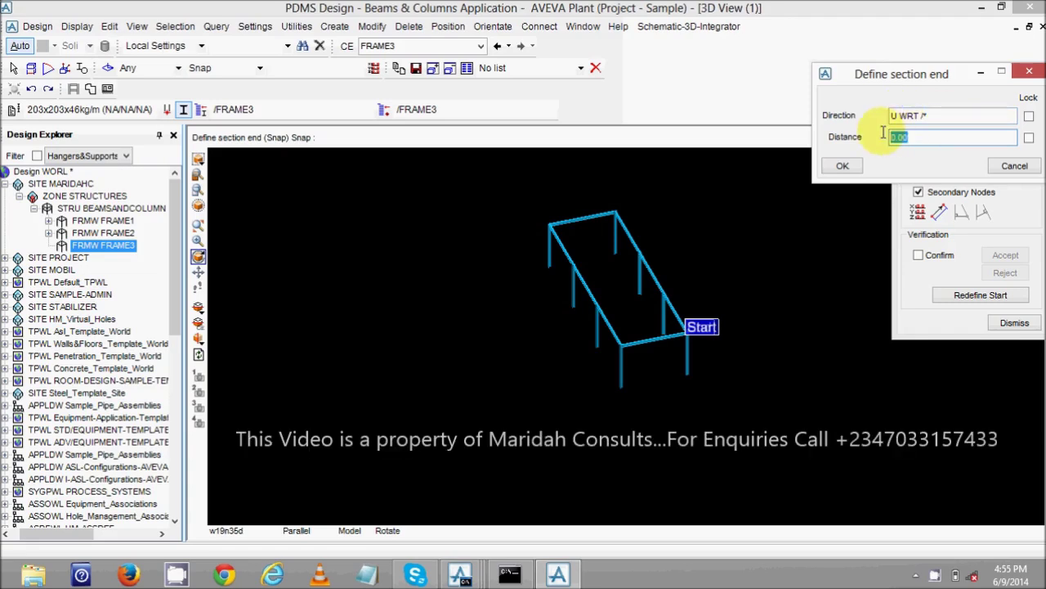
pyautogui.write('2290')
pyautogui.press('Return')
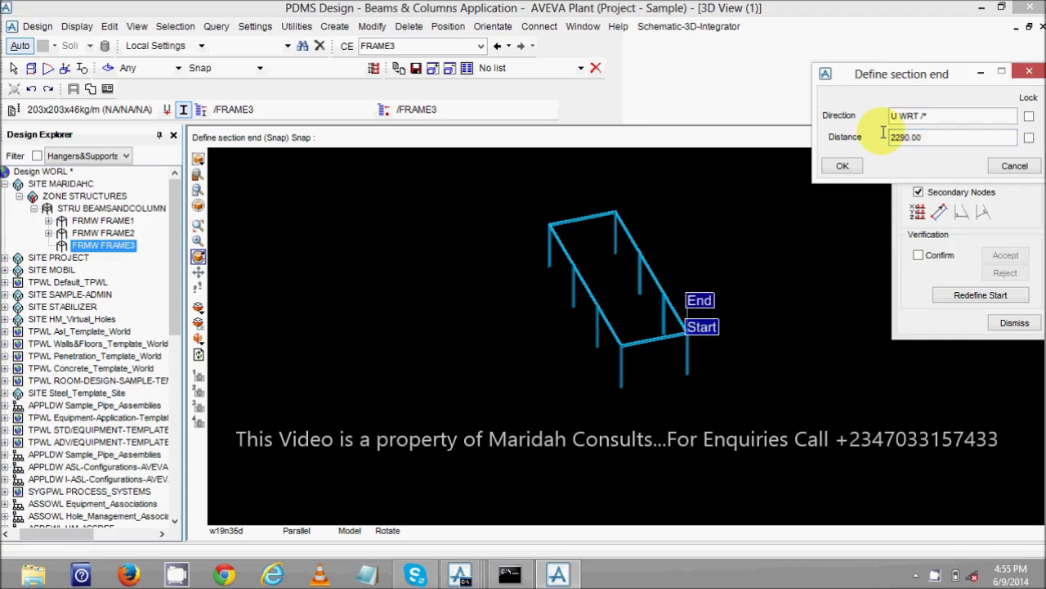
pyautogui.click(842, 165)
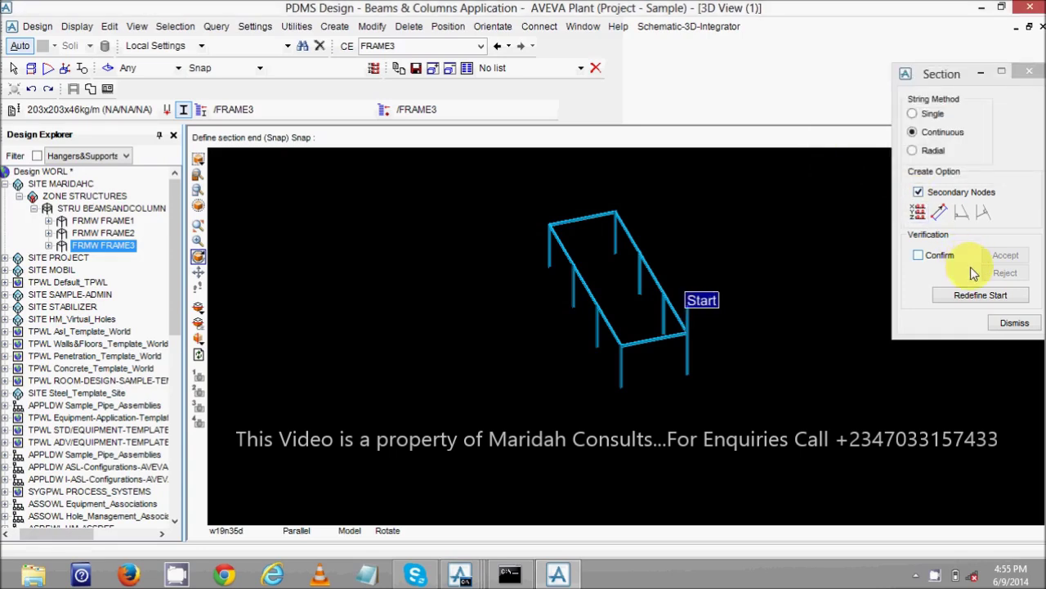
pyautogui.click(1015, 322)
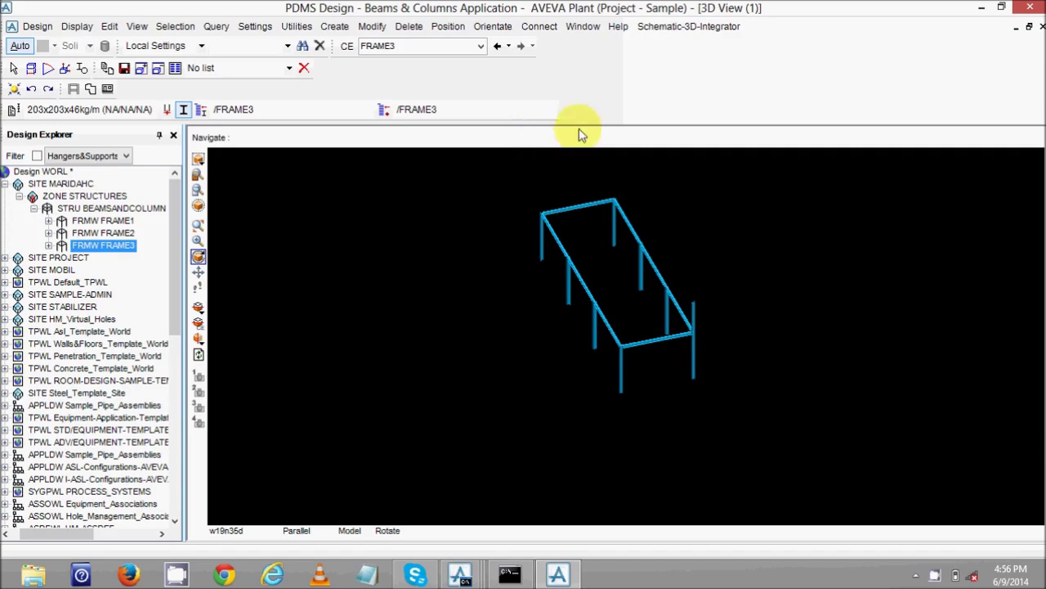
# - Set up a single offset copy of the FRAME3 corner column with an X offset of -5180
pyautogui.click(48, 246)
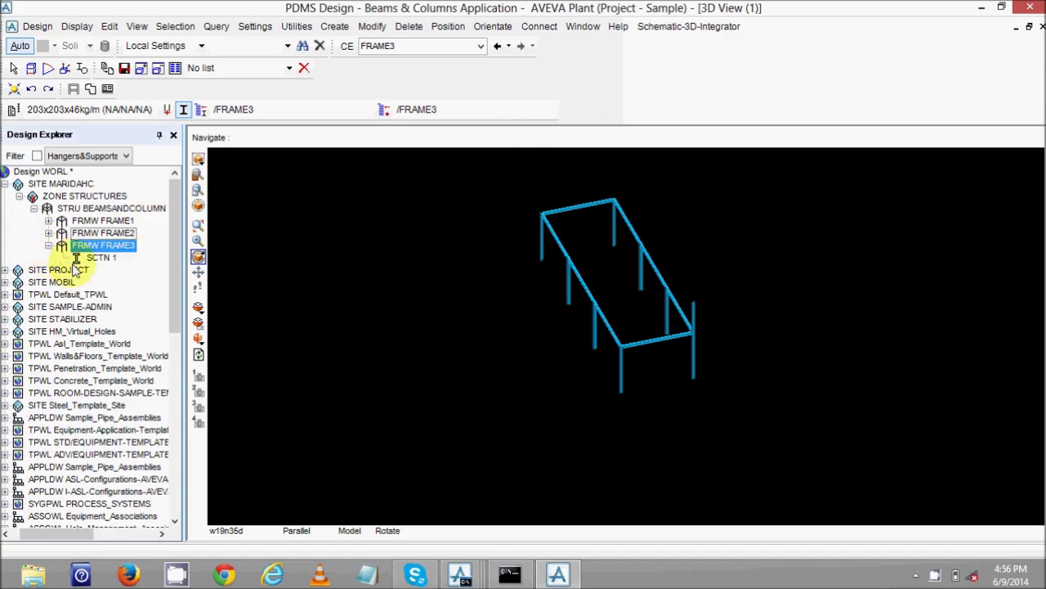
pyautogui.click(85, 259)
pyautogui.click(336, 27)
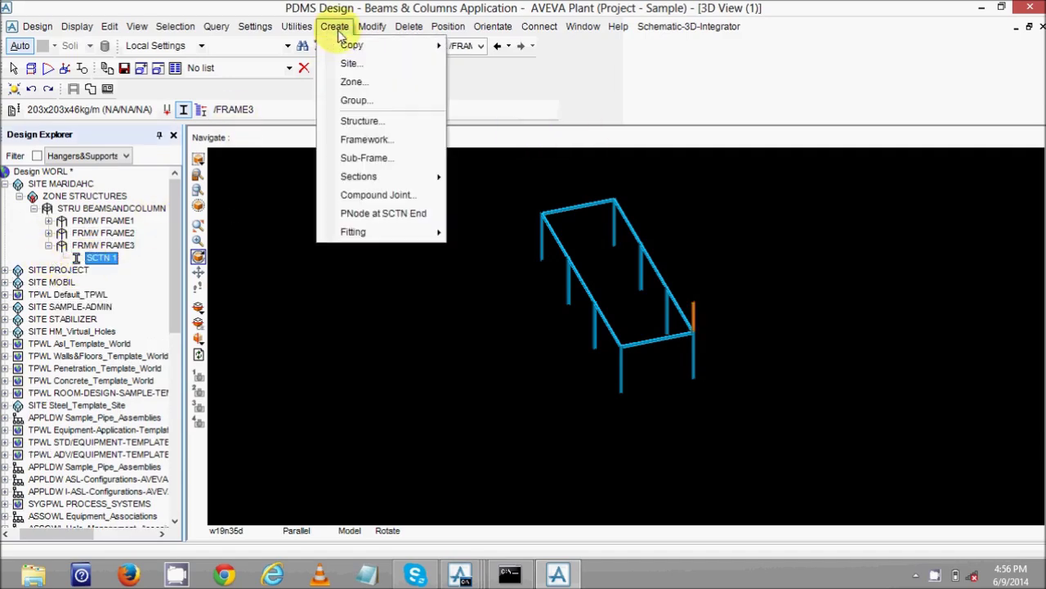
pyautogui.moveTo(437, 47)
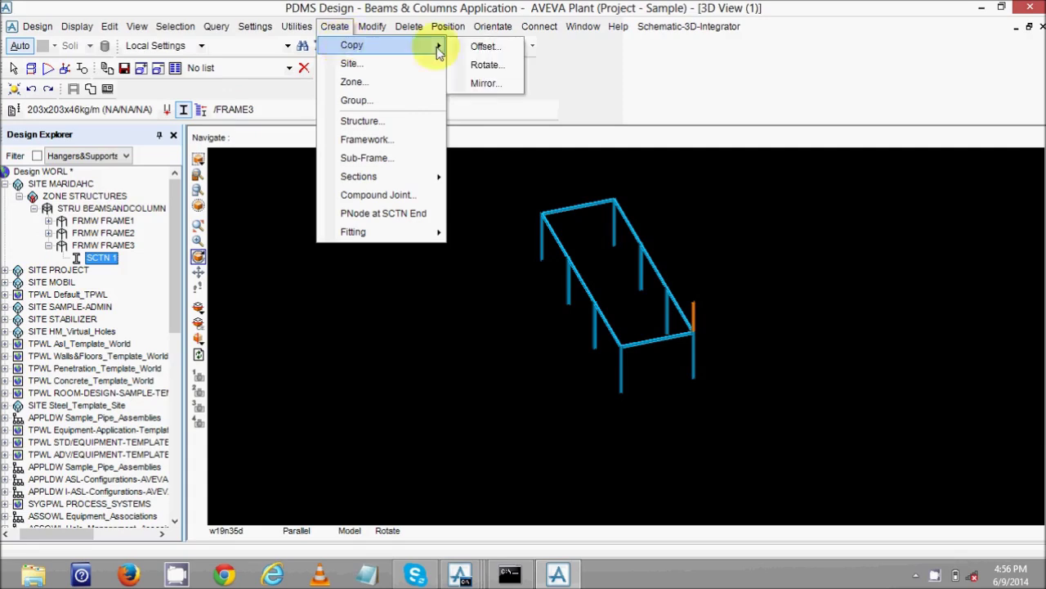
pyautogui.click(477, 46)
pyautogui.click(135, 122)
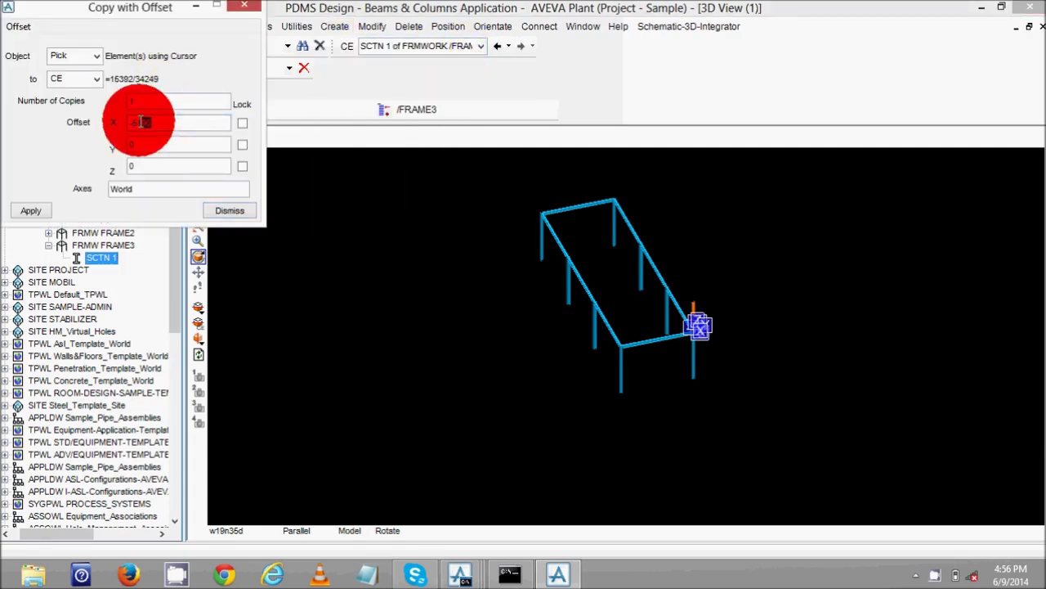
pyautogui.click(139, 122)
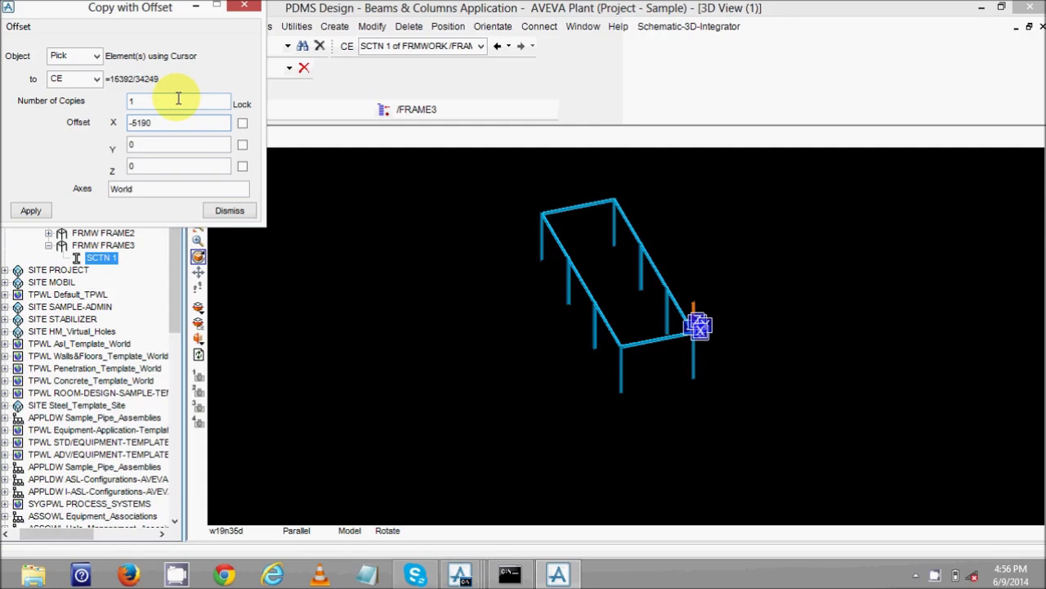
pyautogui.press('BackSpace')
pyautogui.scroll(6, 697, 334)
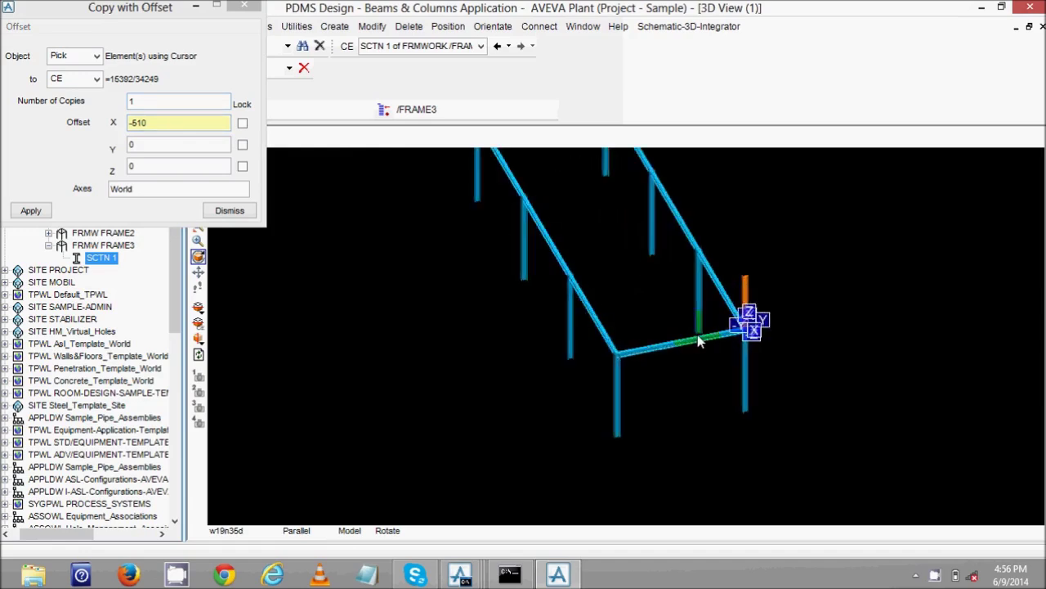
pyautogui.scroll(4, 862, 335)
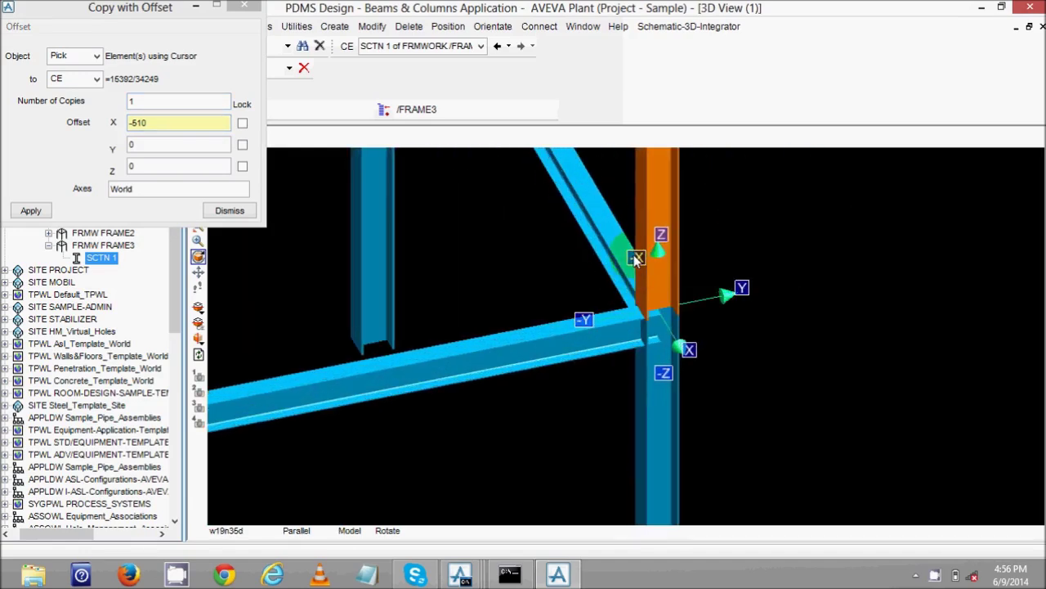
pyautogui.scroll(-8, 636, 260)
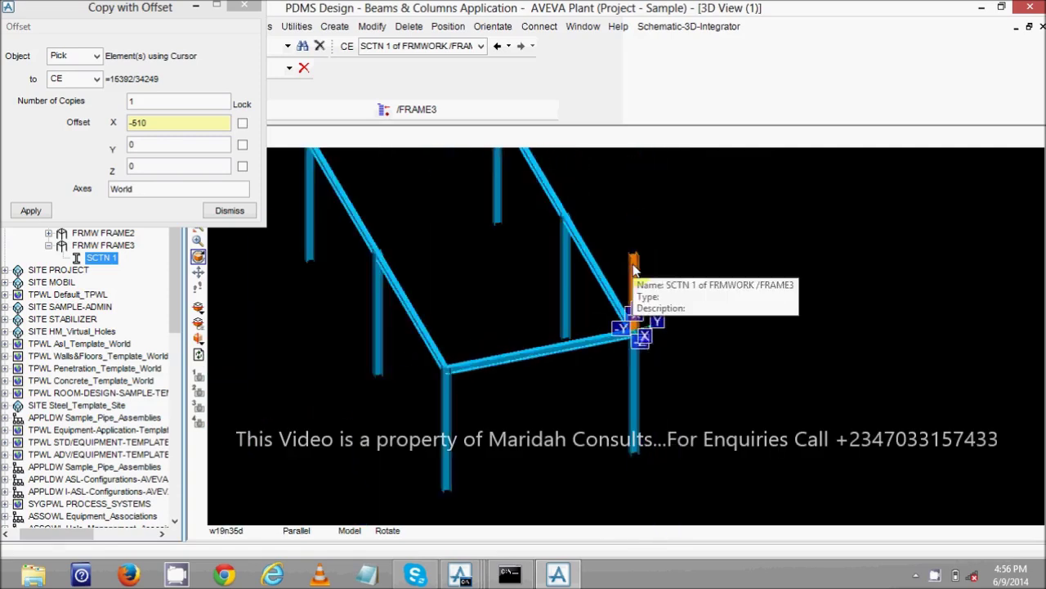
pyautogui.click(140, 122)
pyautogui.write('8')
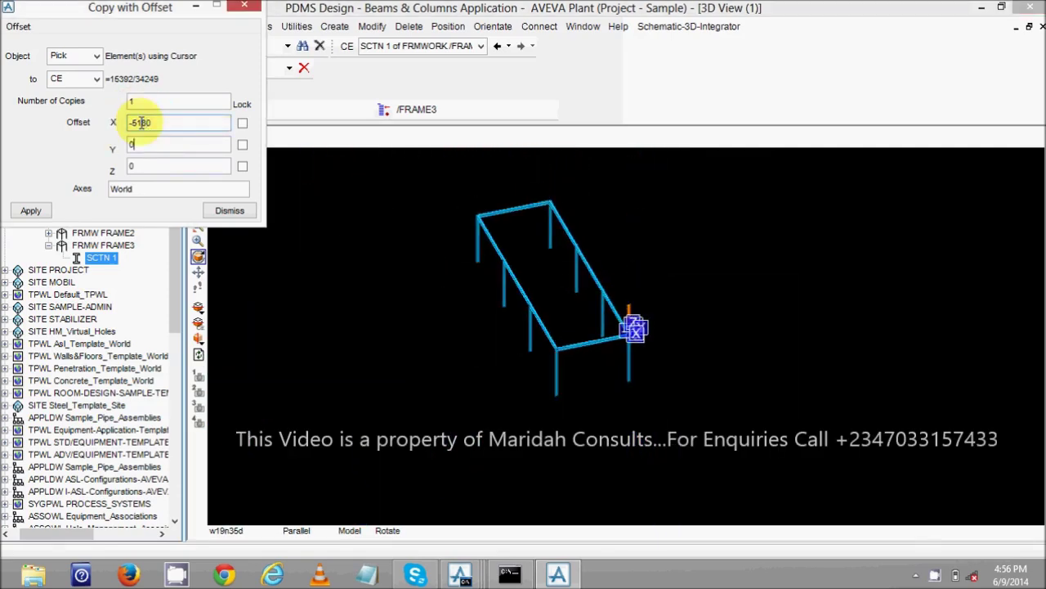
# - Apply the offset copy to the upper column at the near corner and retain the created copy
pyautogui.click(30, 210)
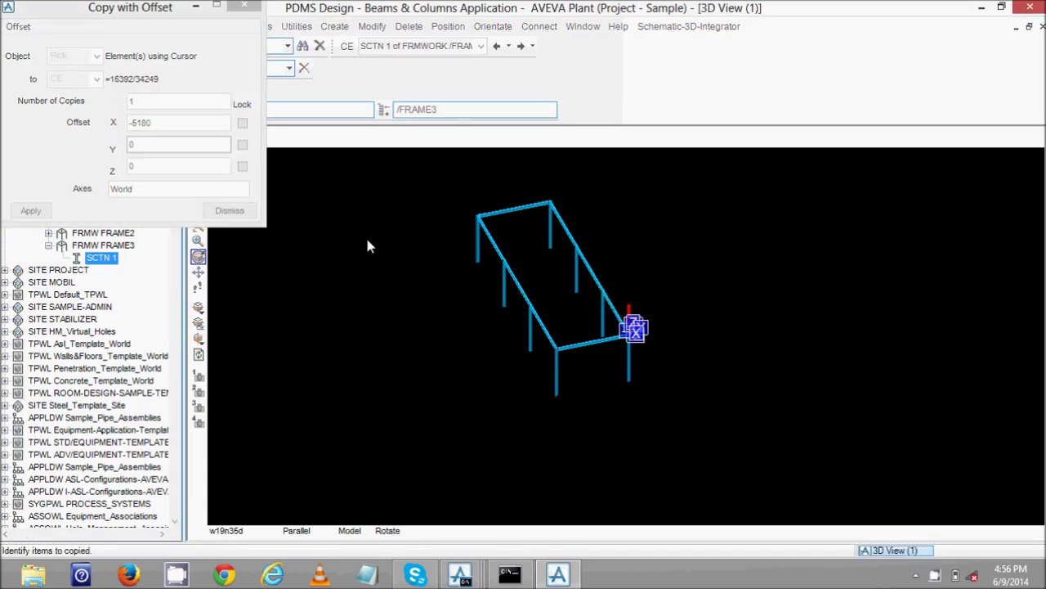
pyautogui.press('Escape')
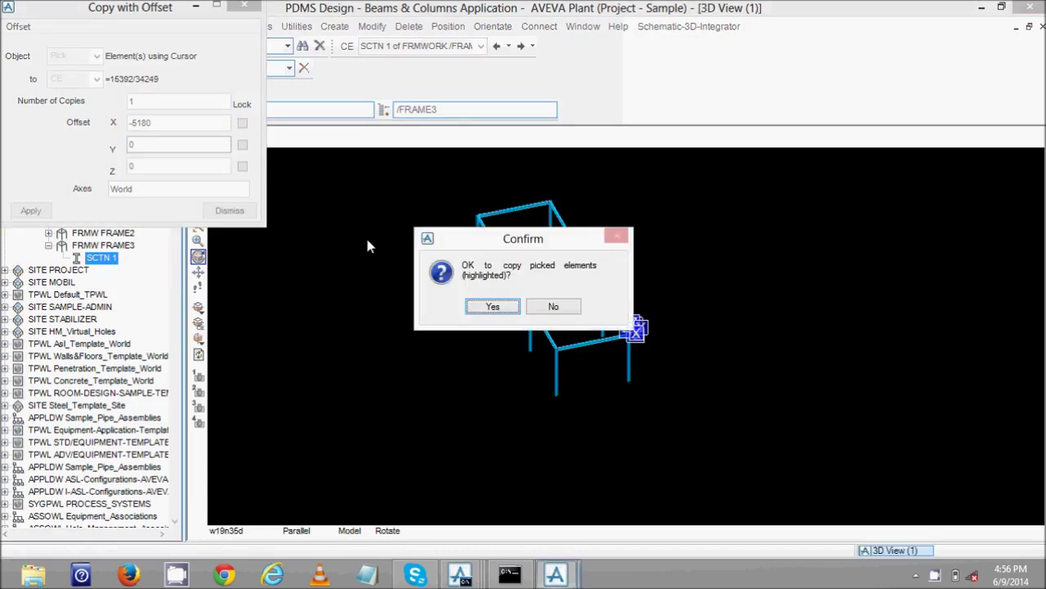
pyautogui.click(477, 310)
pyautogui.click(508, 304)
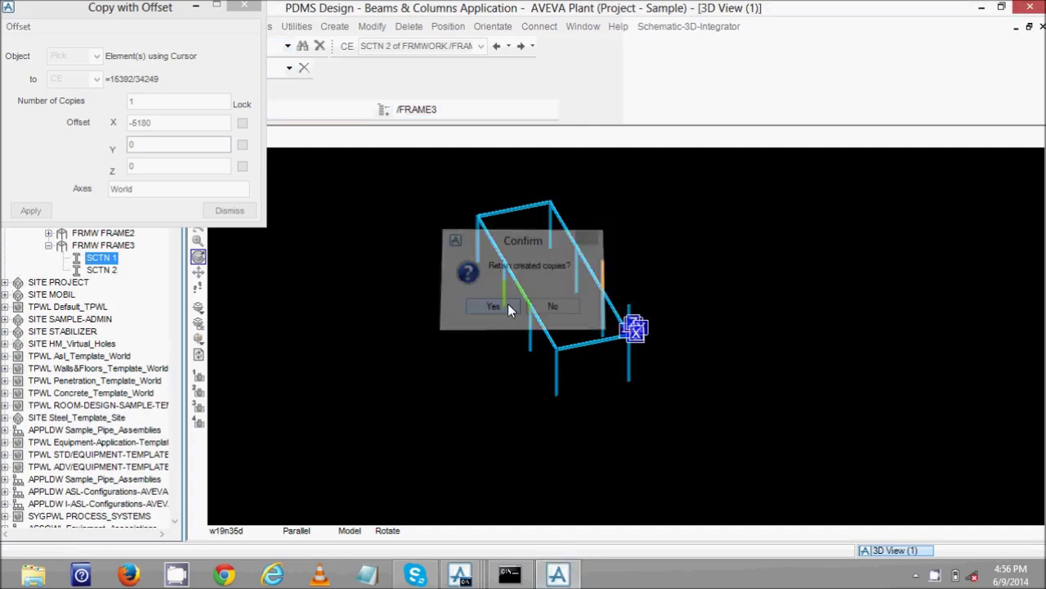
# - Copy the second upper column by the same X offset of -5180 and retain the copy
pyautogui.click(36, 211)
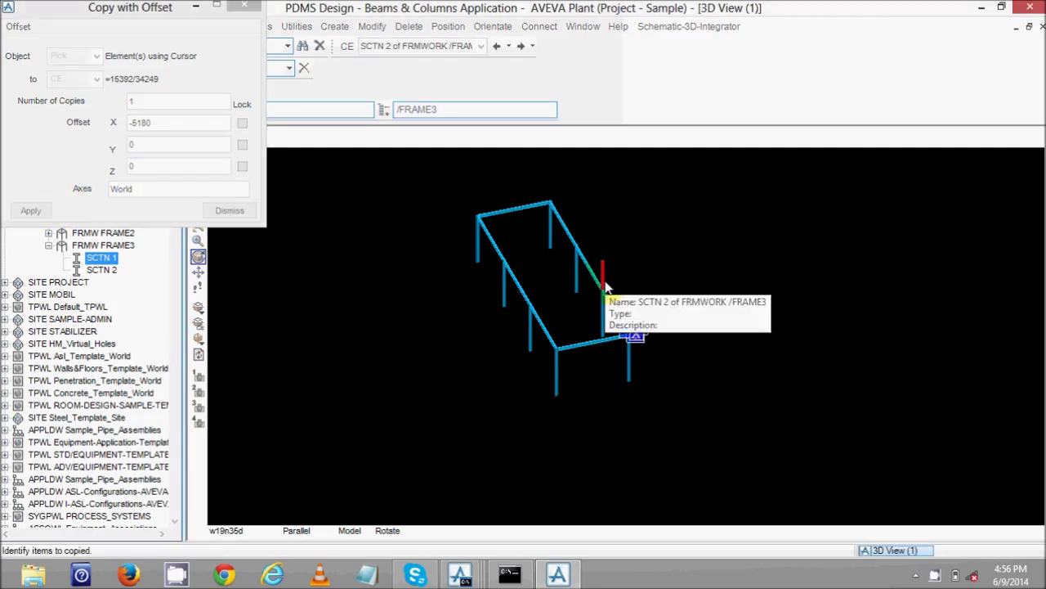
pyautogui.click(605, 284)
pyautogui.click(492, 304)
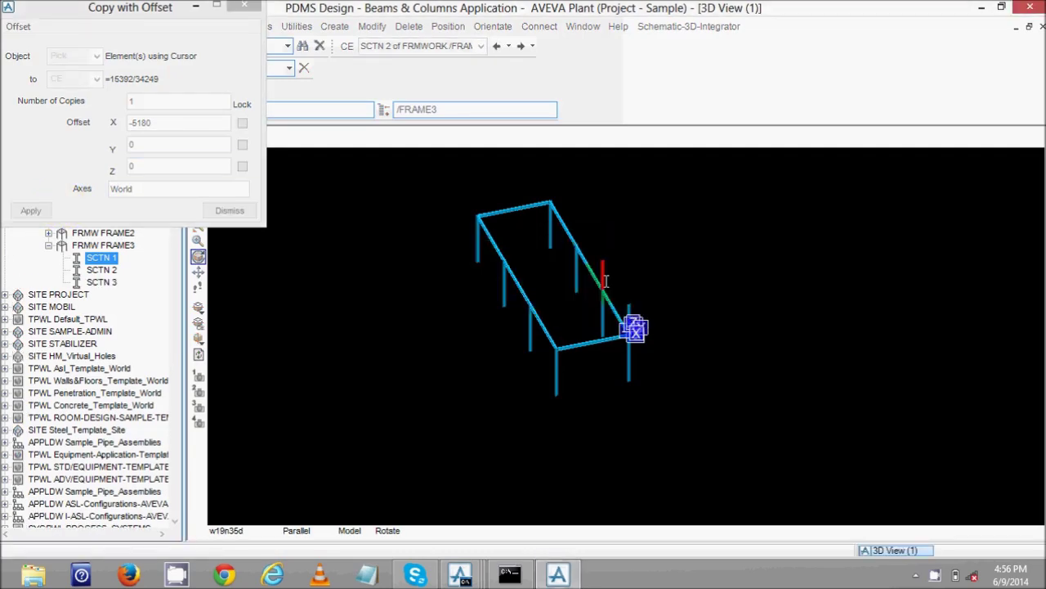
pyautogui.click(486, 306)
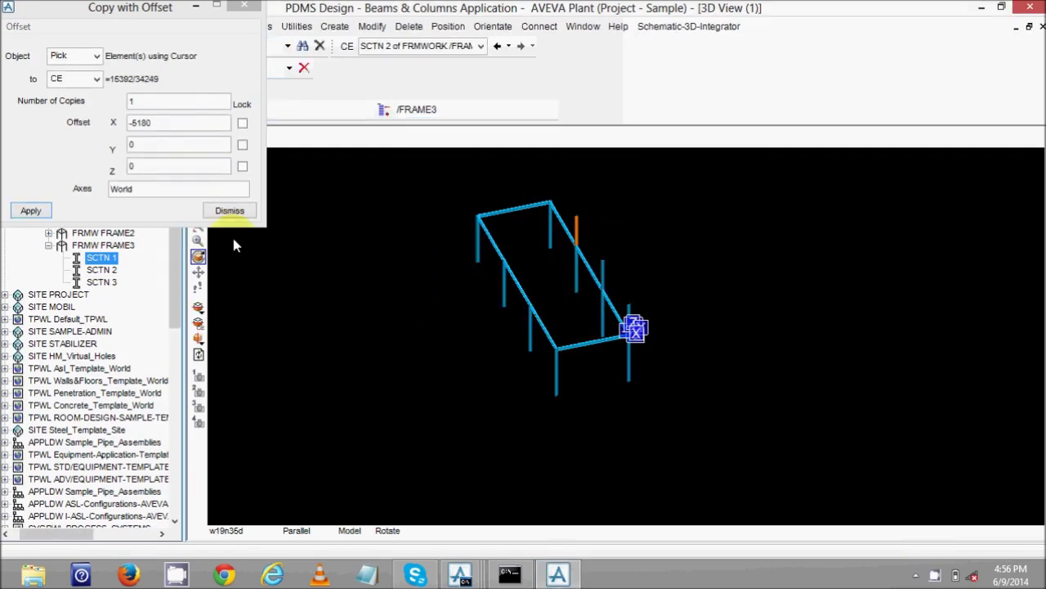
# - Copy the third upper column with an X offset of -5190 onto the far corner and retain the copy
pyautogui.scroll(1, 219, 228)
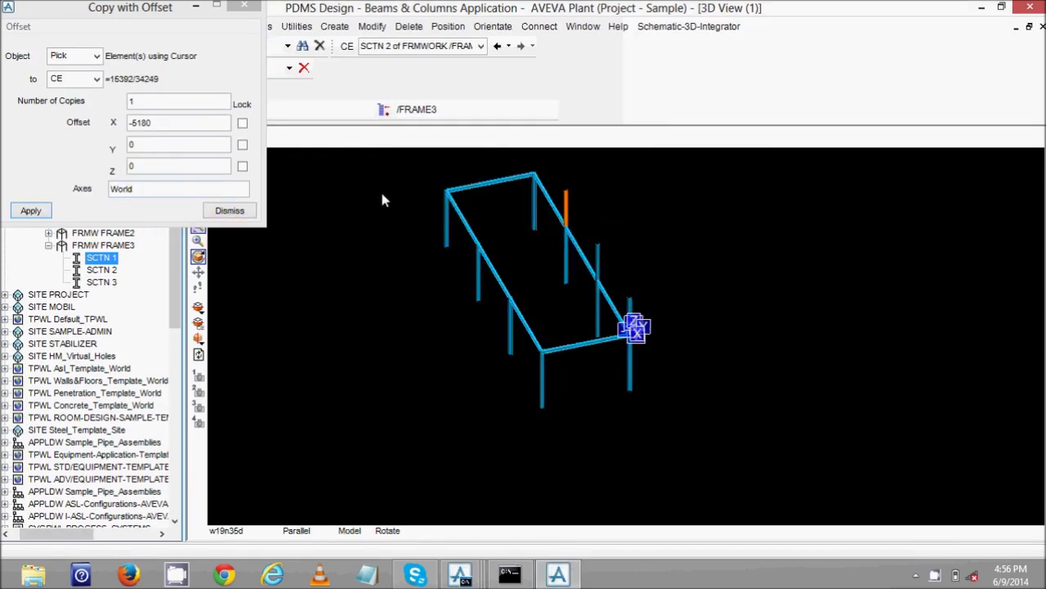
pyautogui.click(365, 136)
pyautogui.click(147, 122)
pyautogui.press('BackSpace')
pyautogui.press('BackSpace')
pyautogui.write('90')
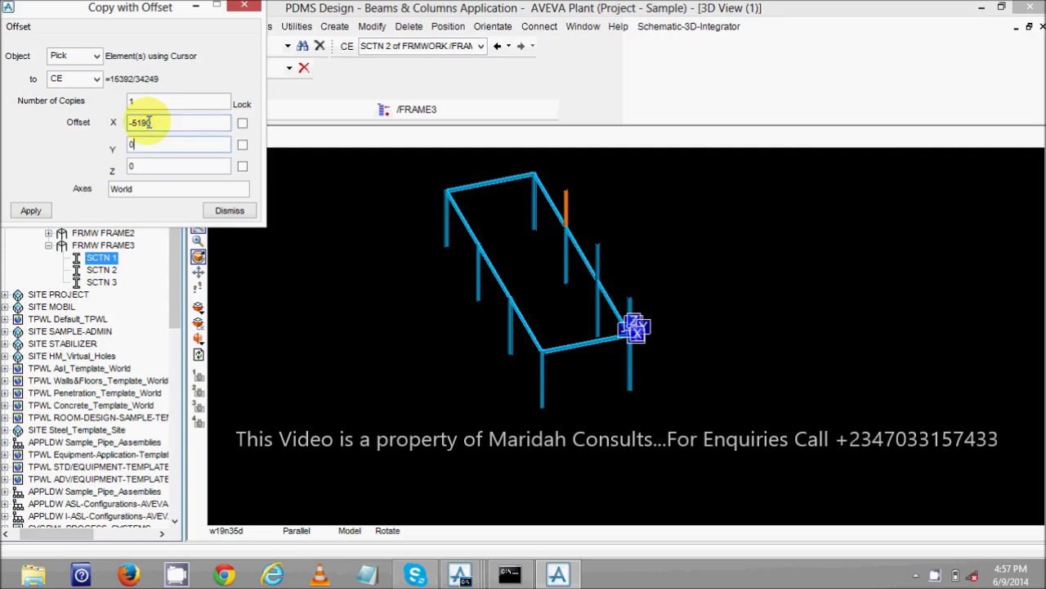
pyautogui.click(30, 210)
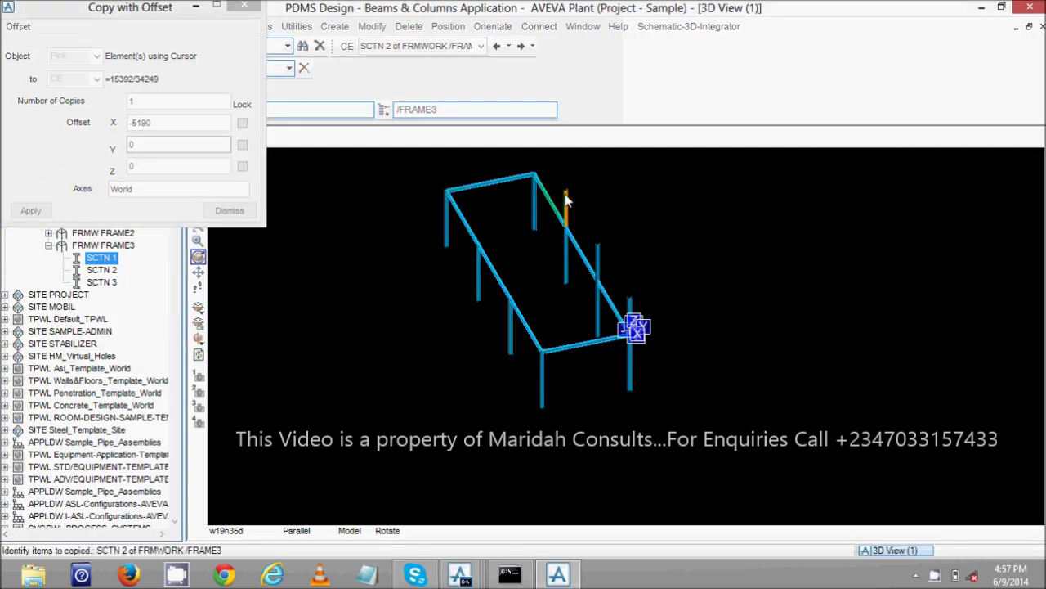
pyautogui.click(578, 202)
pyautogui.press('Return')
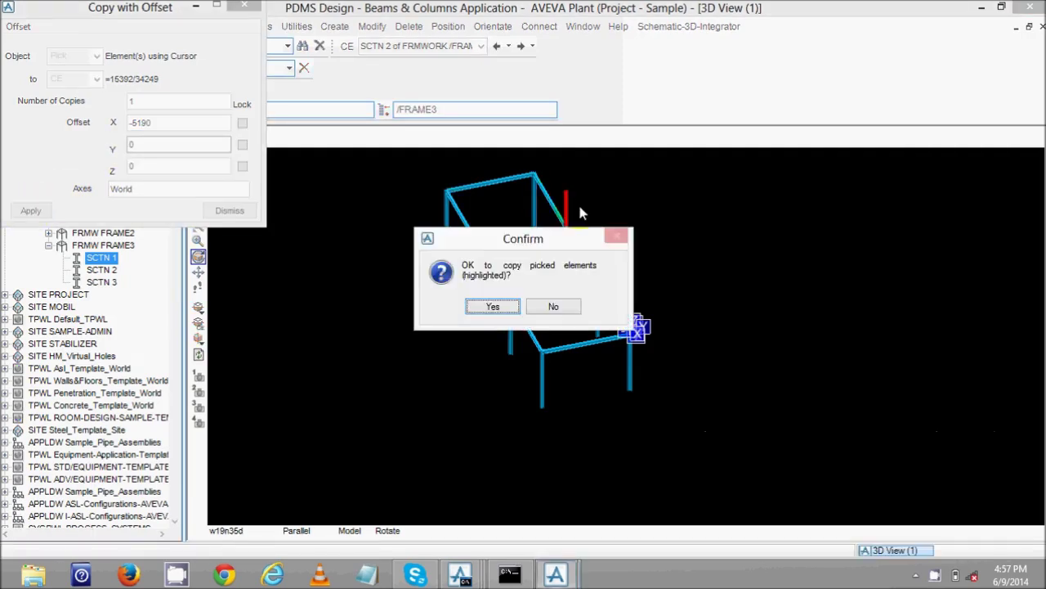
pyautogui.press('Return')
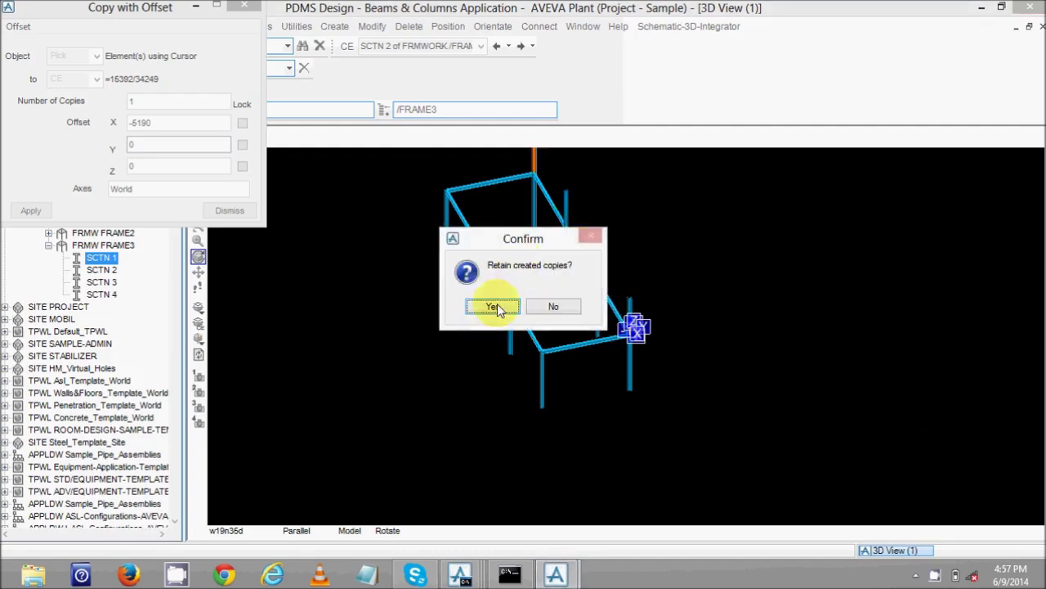
pyautogui.click(493, 306)
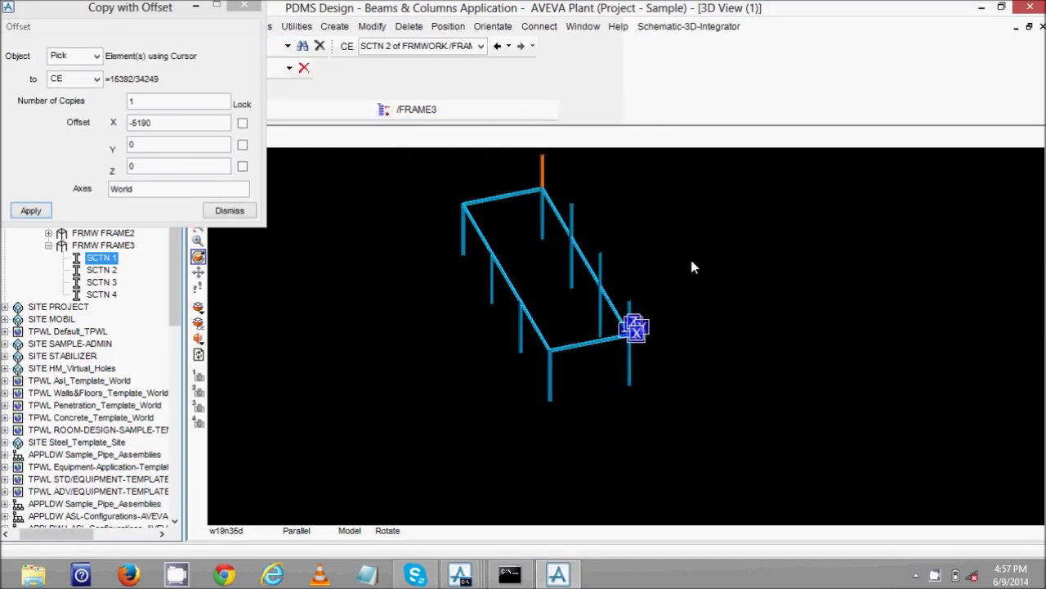
# - Set the copy offset to X 0 and Y -4880 for copying columns across the frame
pyautogui.scroll(3, 631, 328)
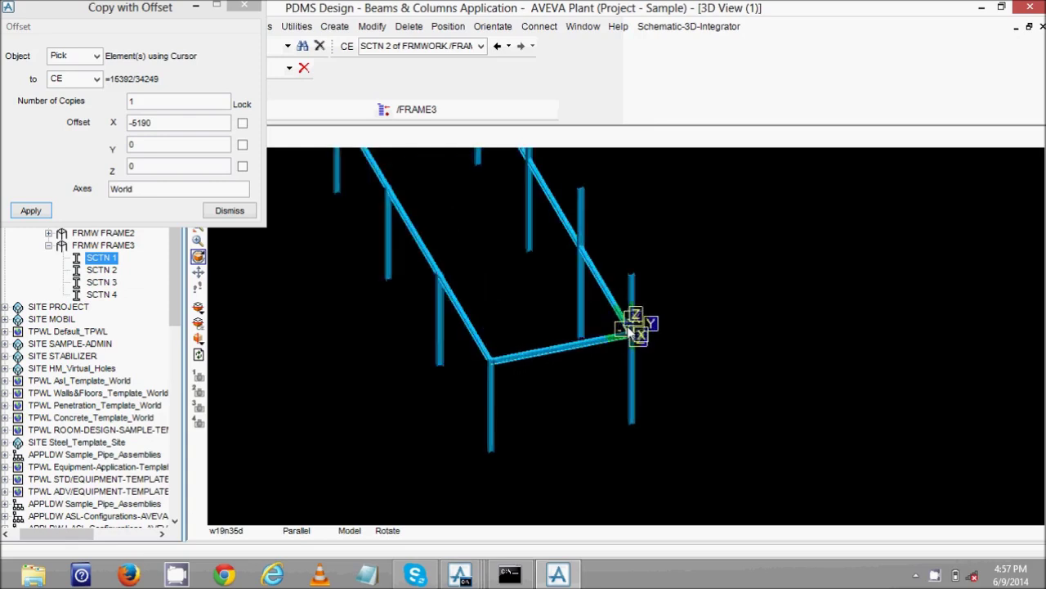
pyautogui.scroll(3, 631, 328)
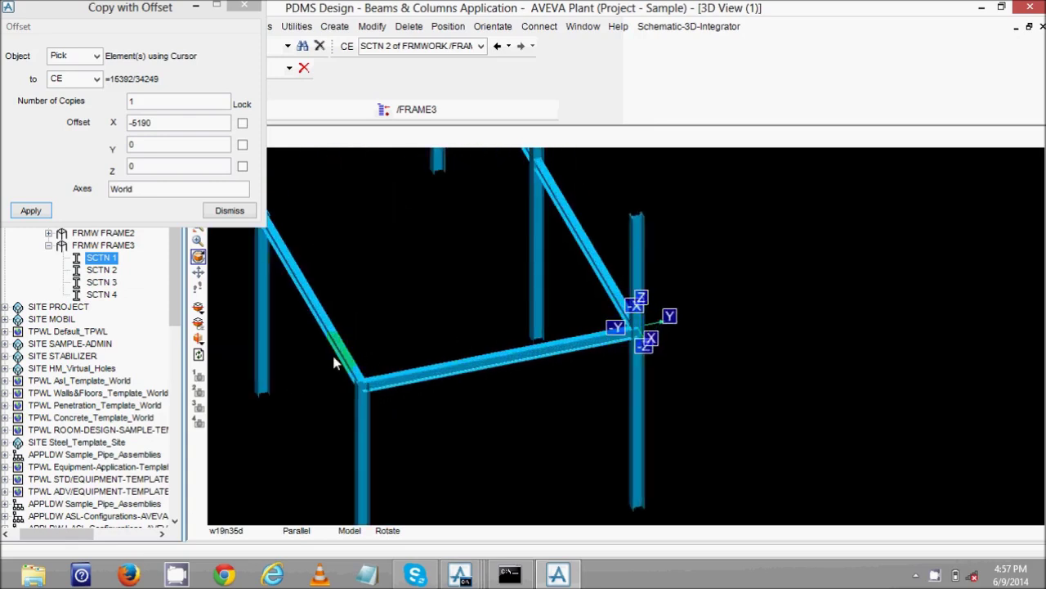
pyautogui.scroll(-2, 335, 359)
pyautogui.click(123, 121)
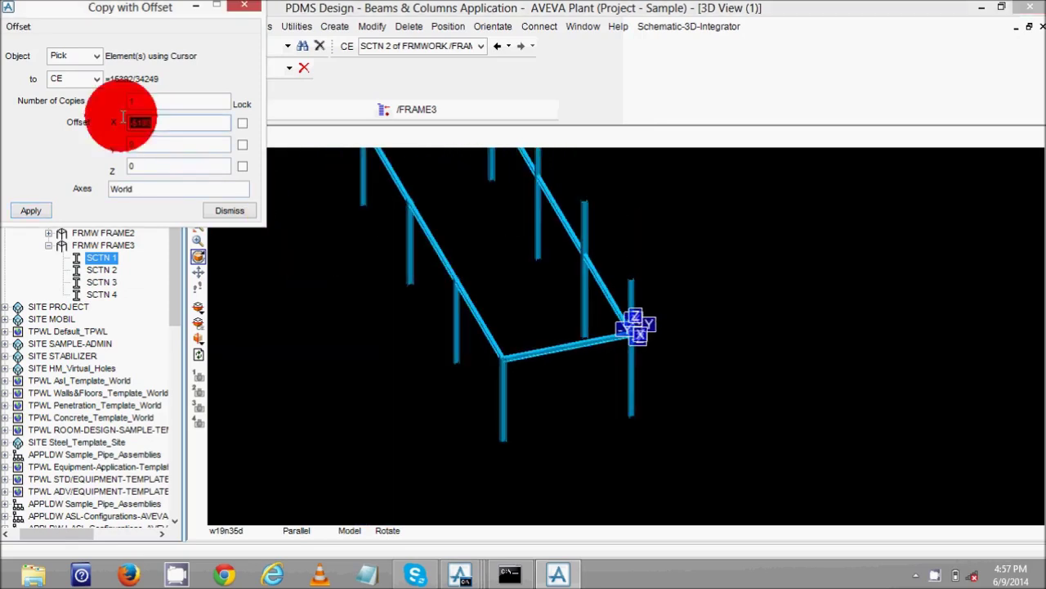
pyautogui.write('0')
pyautogui.click(143, 143)
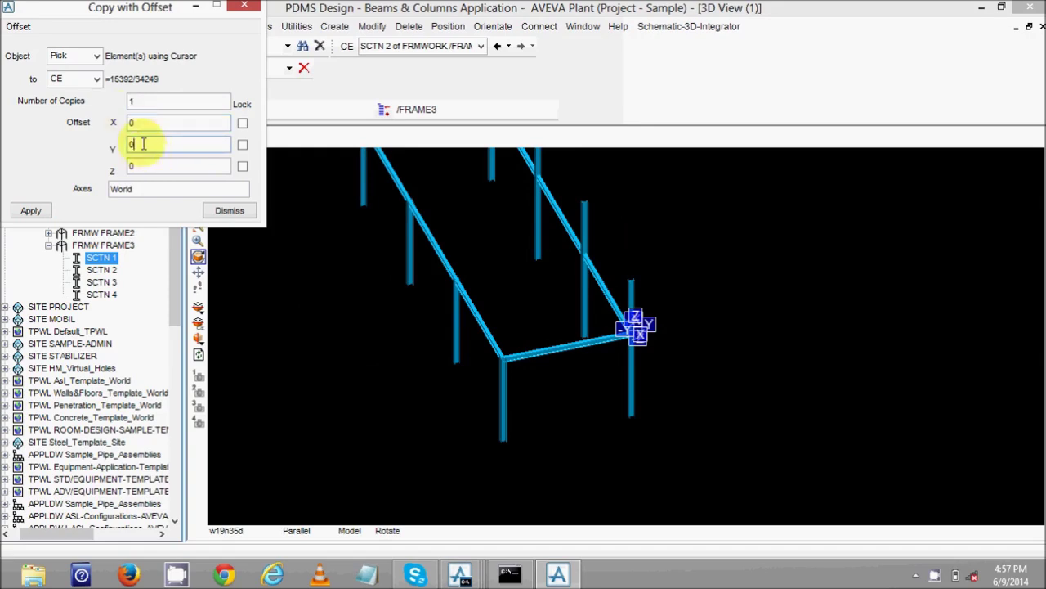
pyautogui.press('BackSpace')
pyautogui.write('-488')
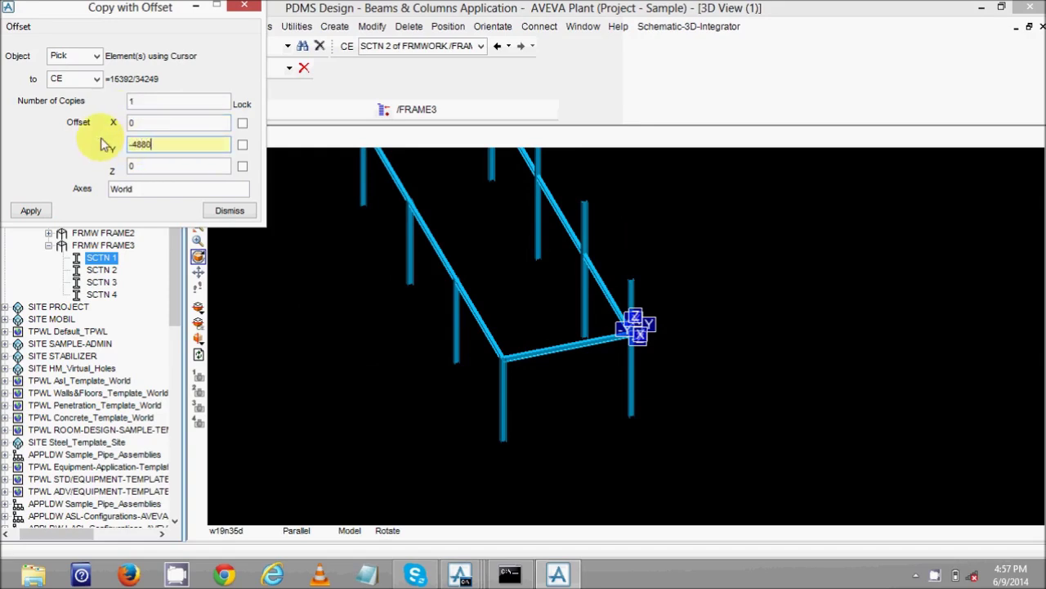
pyautogui.press('Tab')
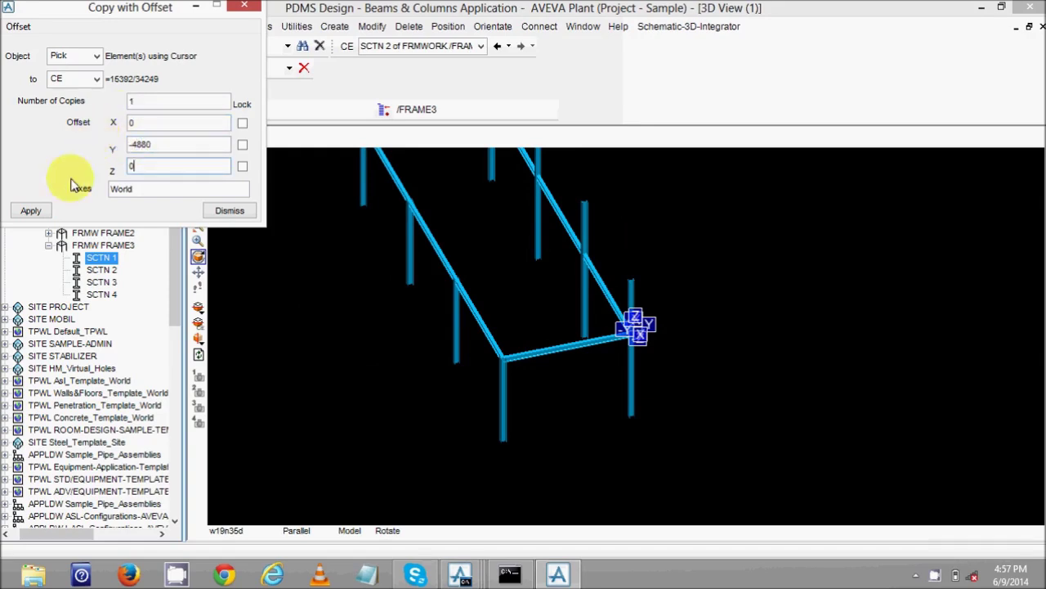
# - Apply the offset copy to all four upper columns along the long side, retain the copies and close the copy form
pyautogui.click(31, 210)
pyautogui.moveTo(495, 301); pyautogui.dragTo(654, 270, button='middle')
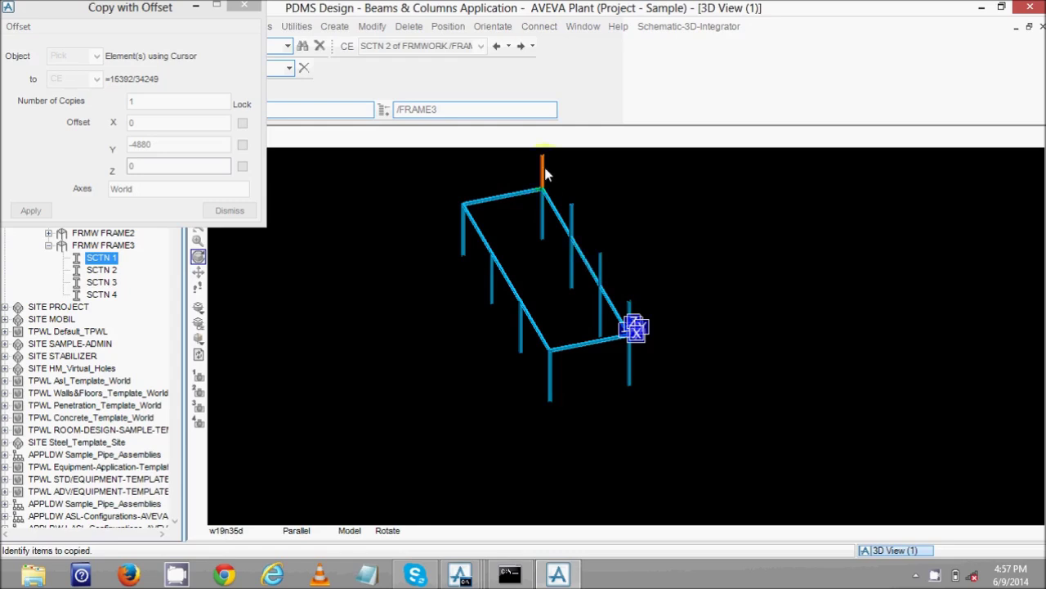
pyautogui.click(572, 214)
pyautogui.click(603, 258)
pyautogui.click(629, 308)
pyautogui.press('Escape')
pyautogui.click(519, 313)
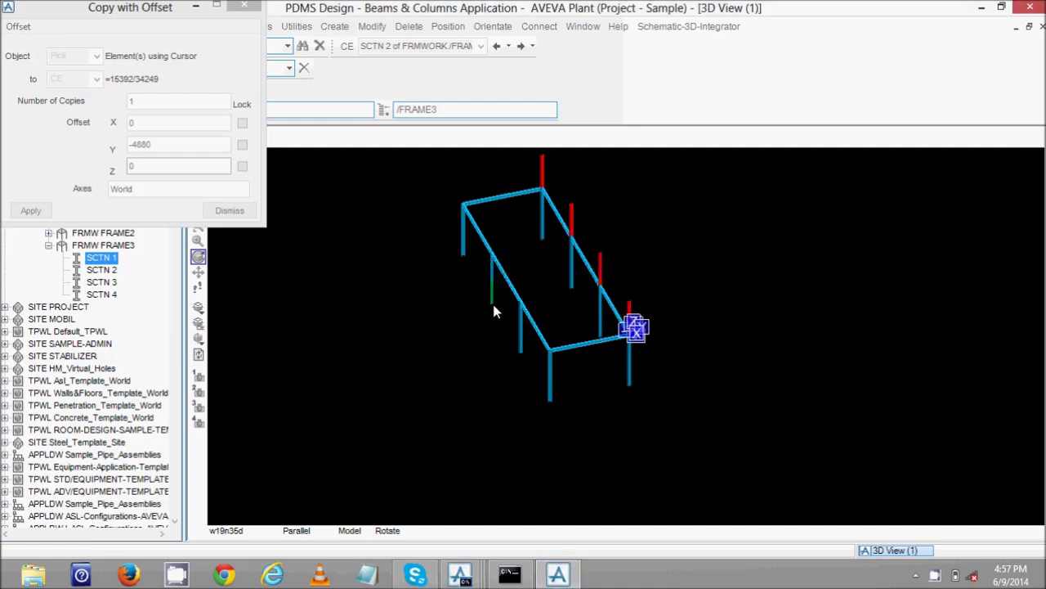
pyautogui.click(494, 308)
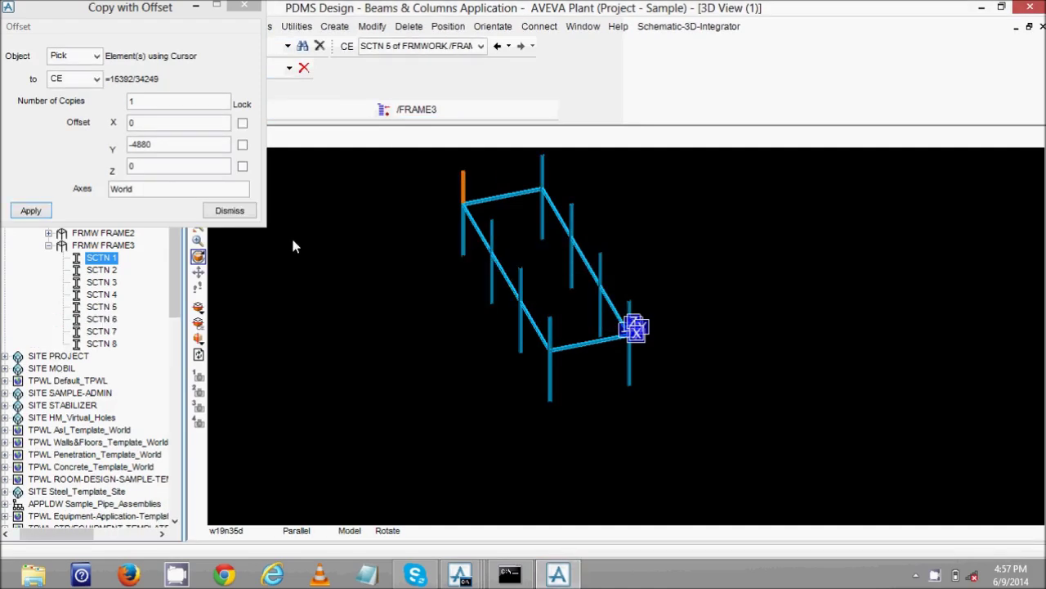
pyautogui.click(230, 210)
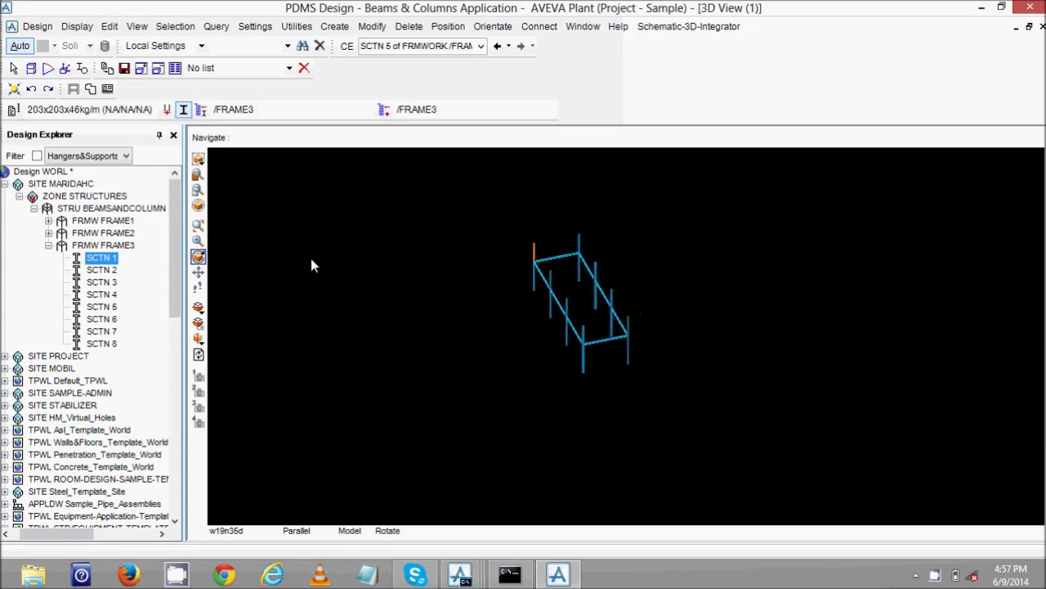
# - Create a new framework named FRAME4 after FRAME3 in the BEAMSANDCOLUMN structure, leaving its purpose unset
pyautogui.click(48, 245)
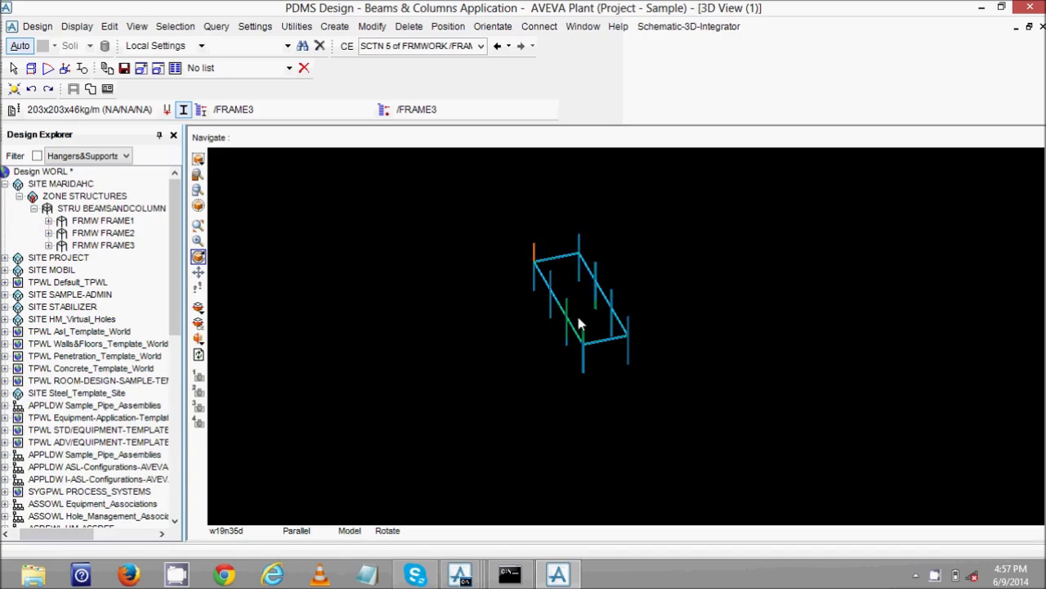
pyautogui.scroll(3, 556, 282)
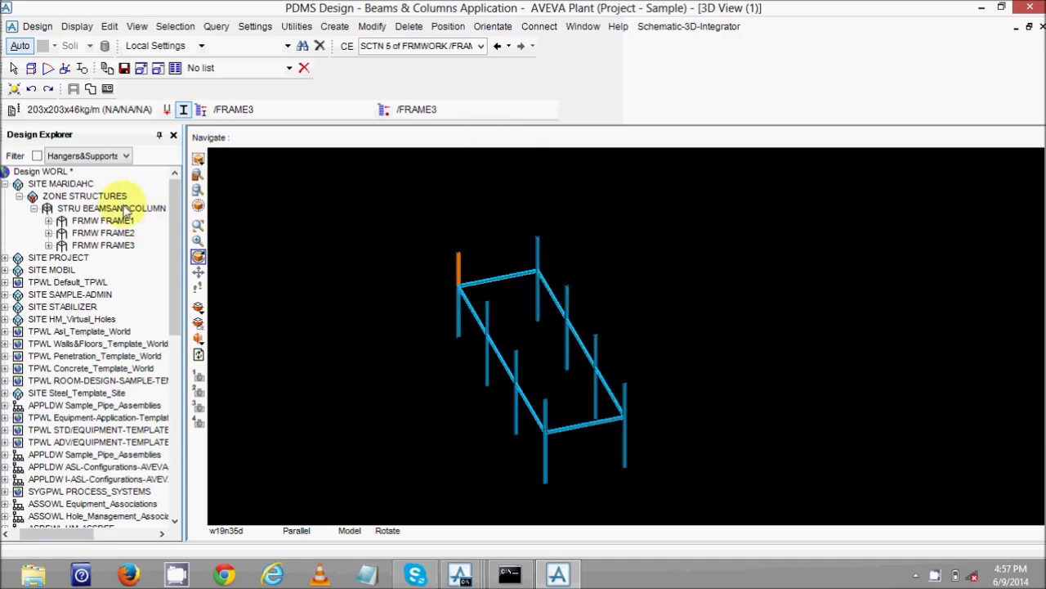
pyautogui.click(107, 245)
pyautogui.click(333, 26)
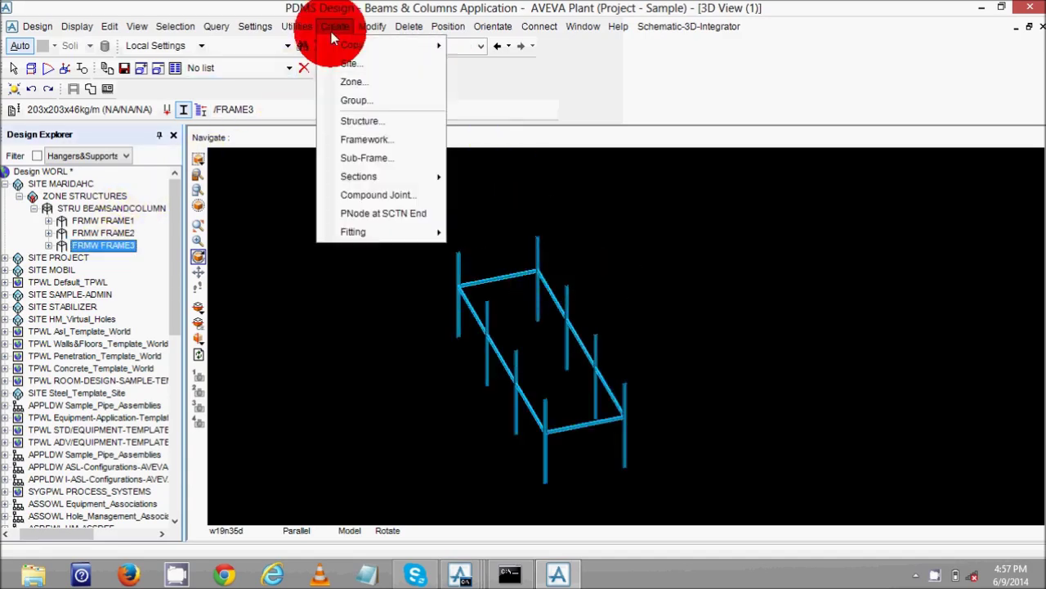
pyautogui.click(360, 141)
pyautogui.click(122, 32)
pyautogui.doubleClick(74, 30)
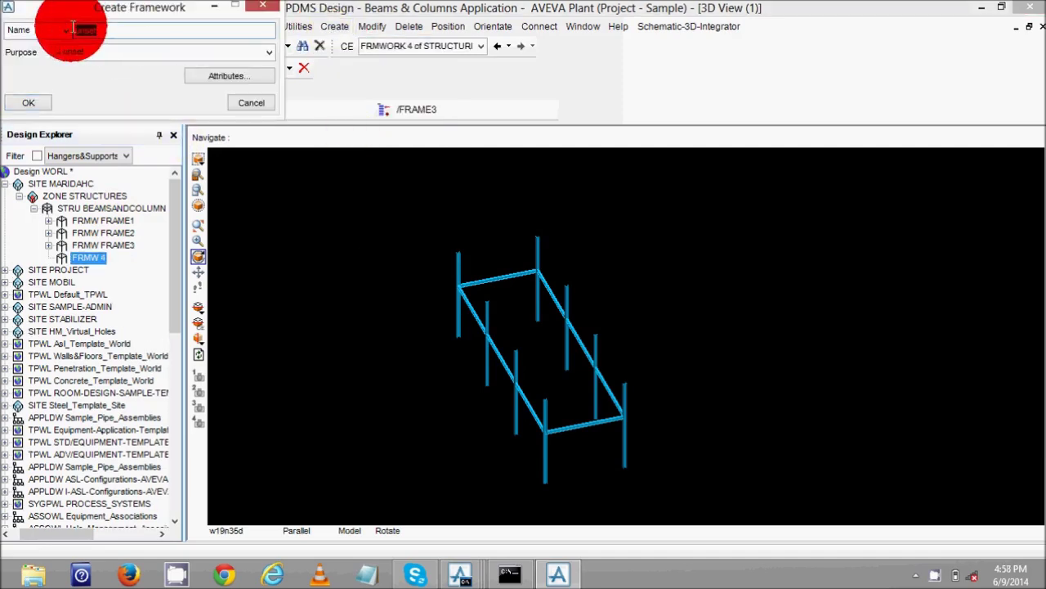
pyautogui.write('FRAME4')
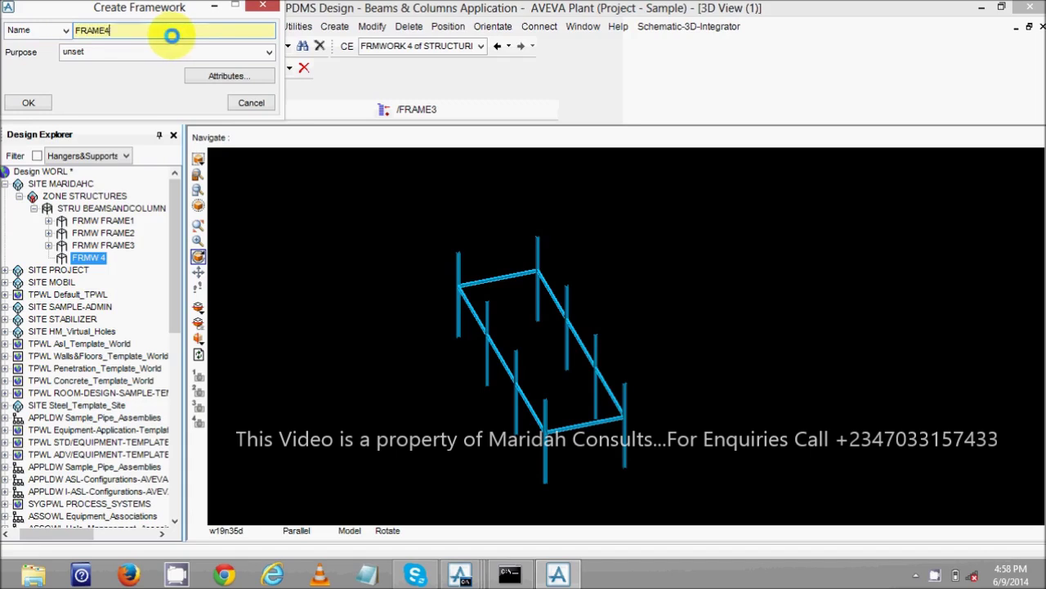
pyautogui.press('Tab')
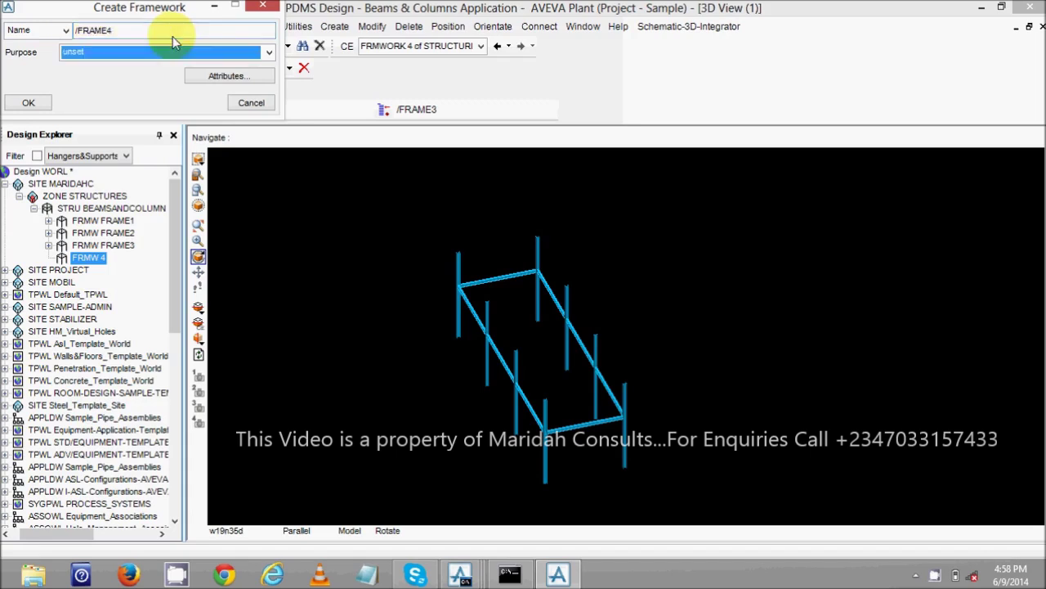
pyautogui.click(29, 102)
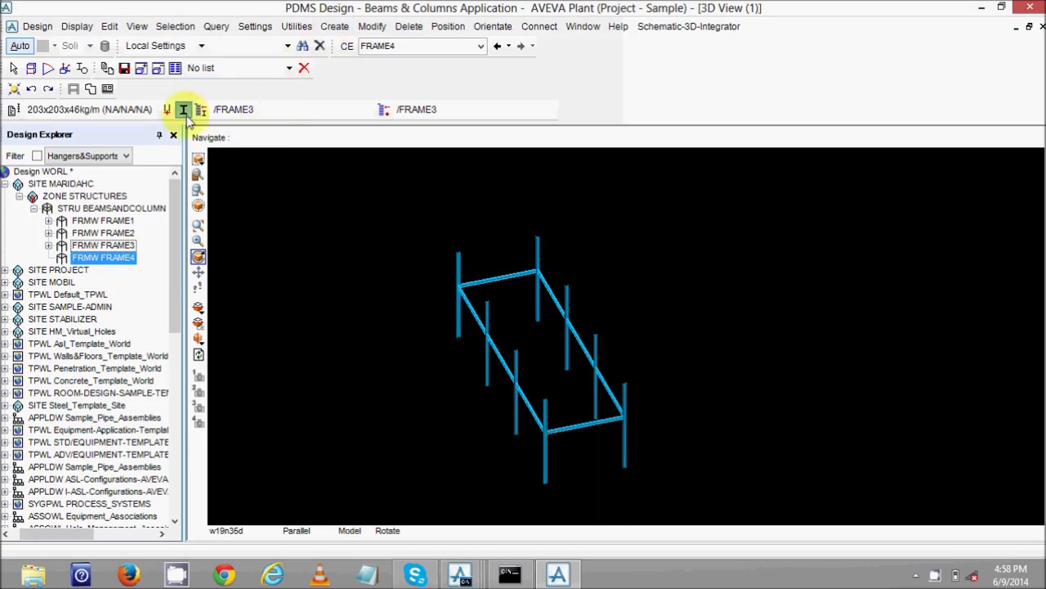
# - Set the default section profile to British Standard, Universal Beams, 203x133x25kg/m and close the specification form
pyautogui.click(14, 109)
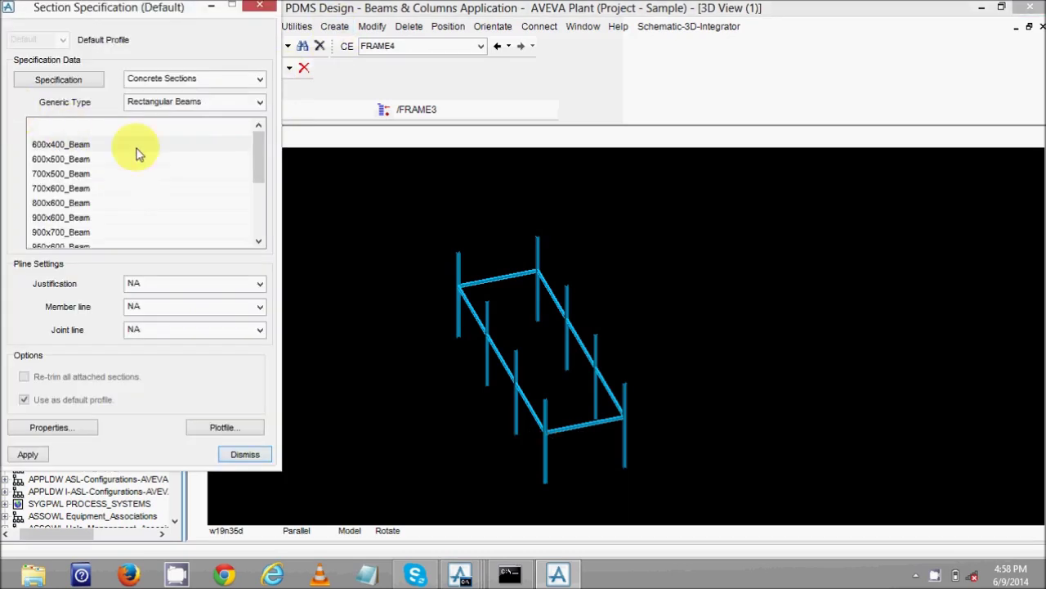
pyautogui.click(186, 82)
pyautogui.scroll(-1, 166, 163)
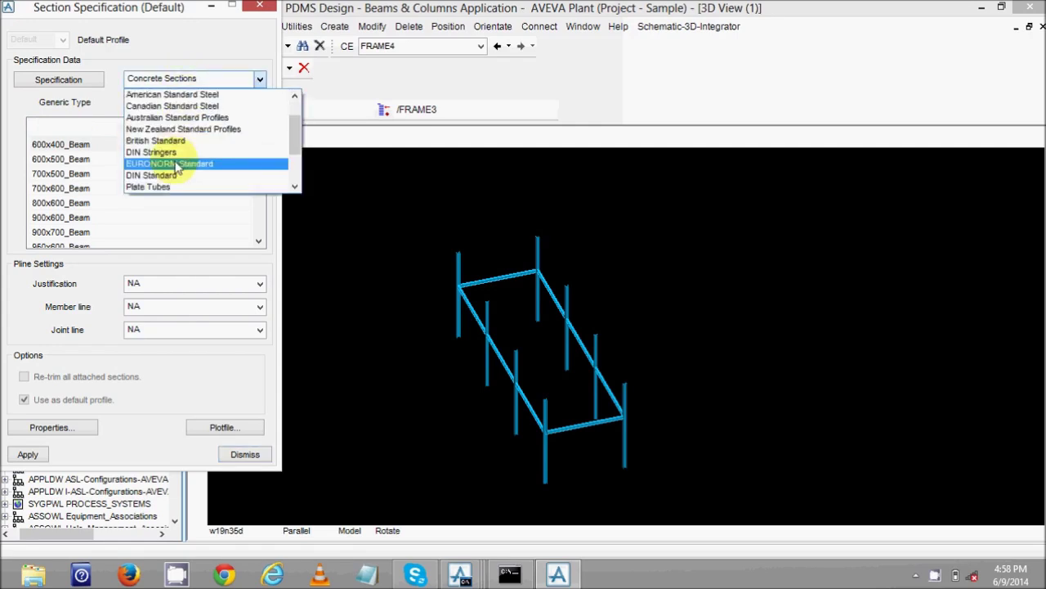
pyautogui.click(163, 142)
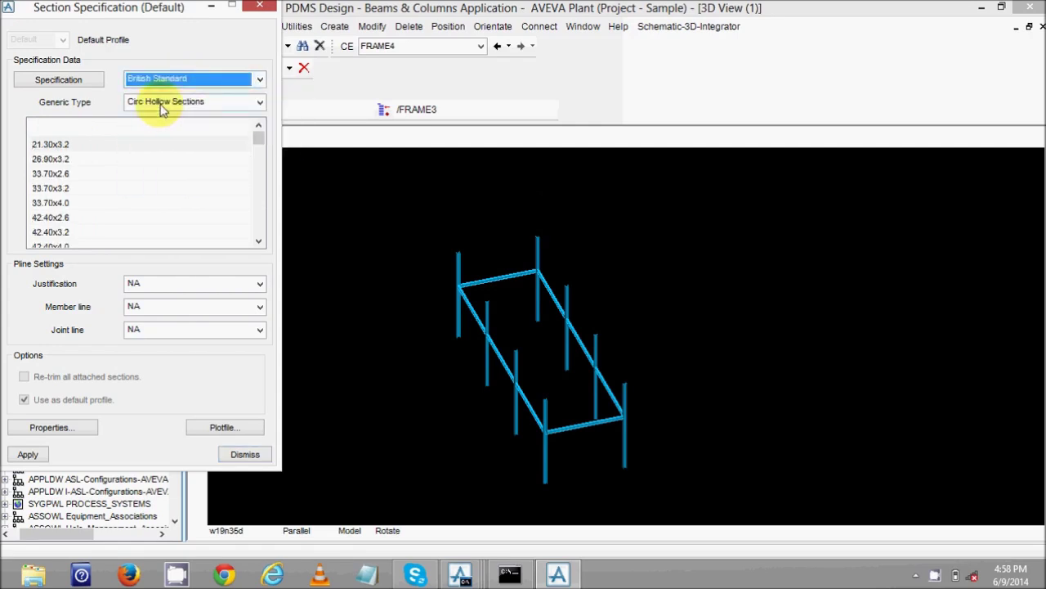
pyautogui.click(194, 101)
pyautogui.scroll(-2, 166, 201)
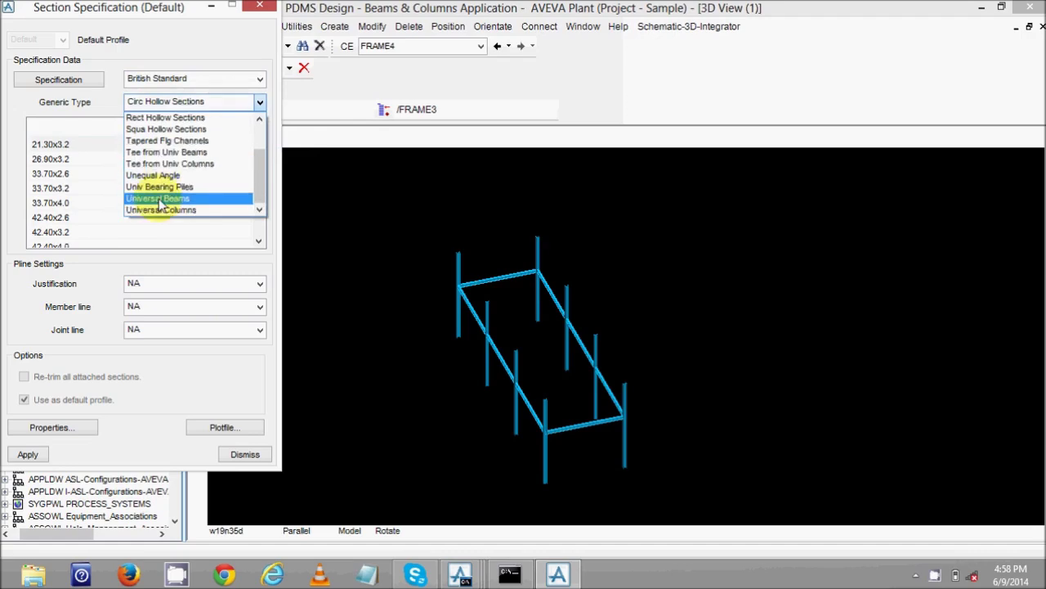
pyautogui.click(161, 201)
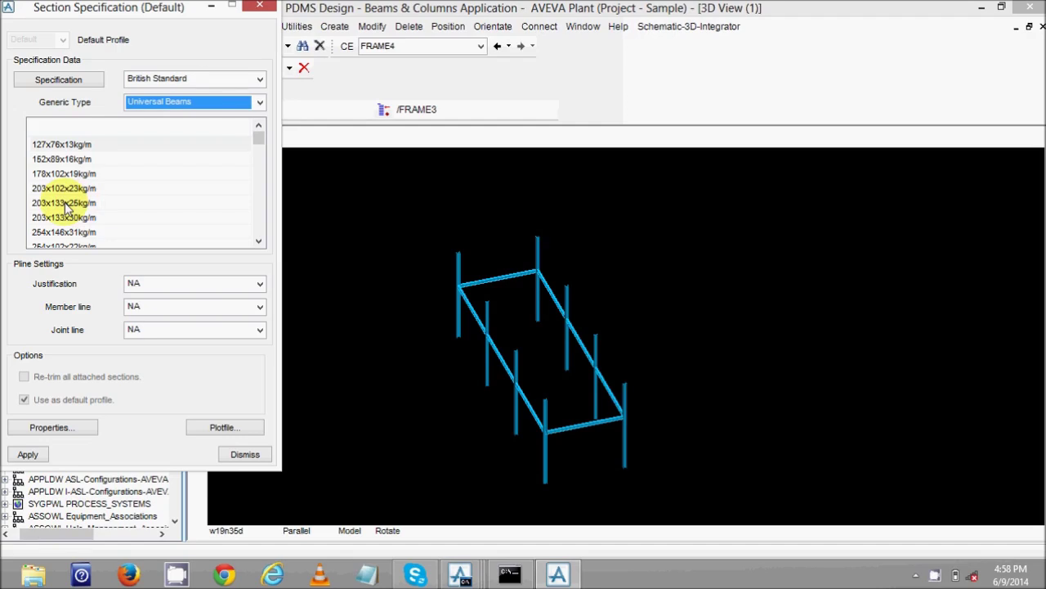
pyautogui.click(67, 204)
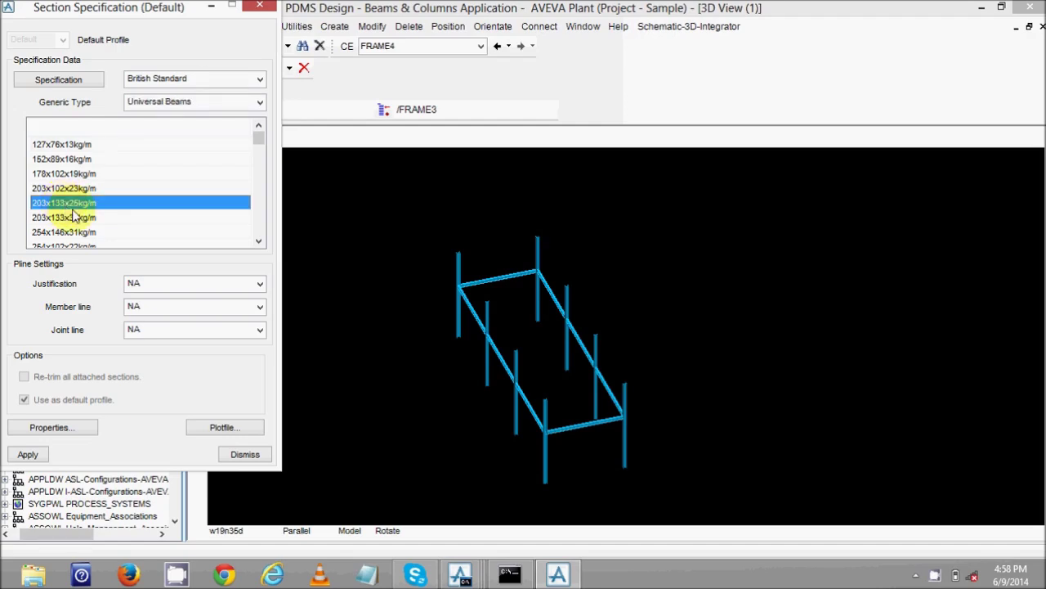
pyautogui.click(27, 455)
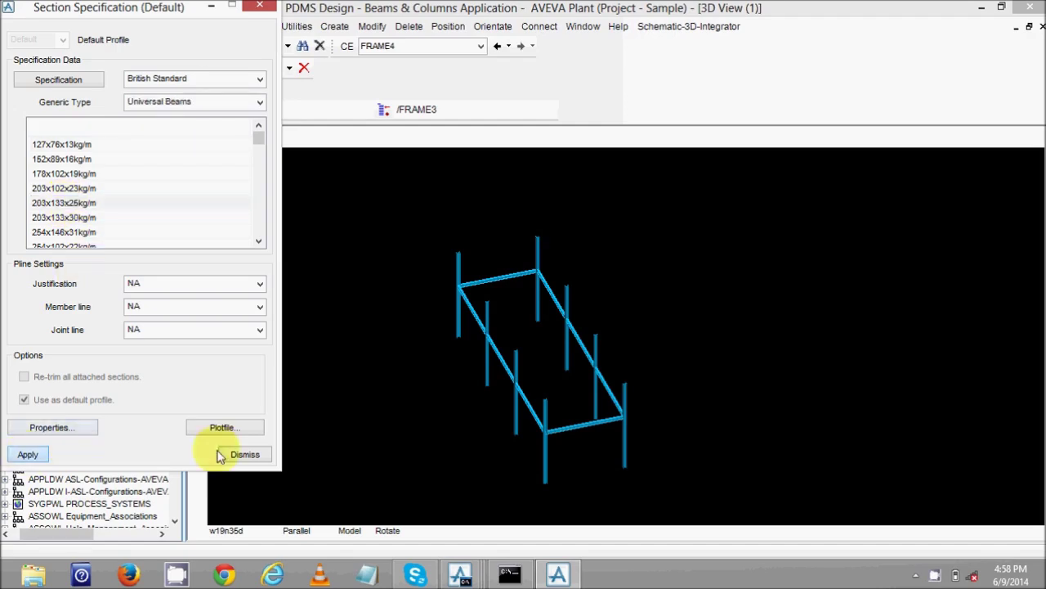
pyautogui.click(234, 451)
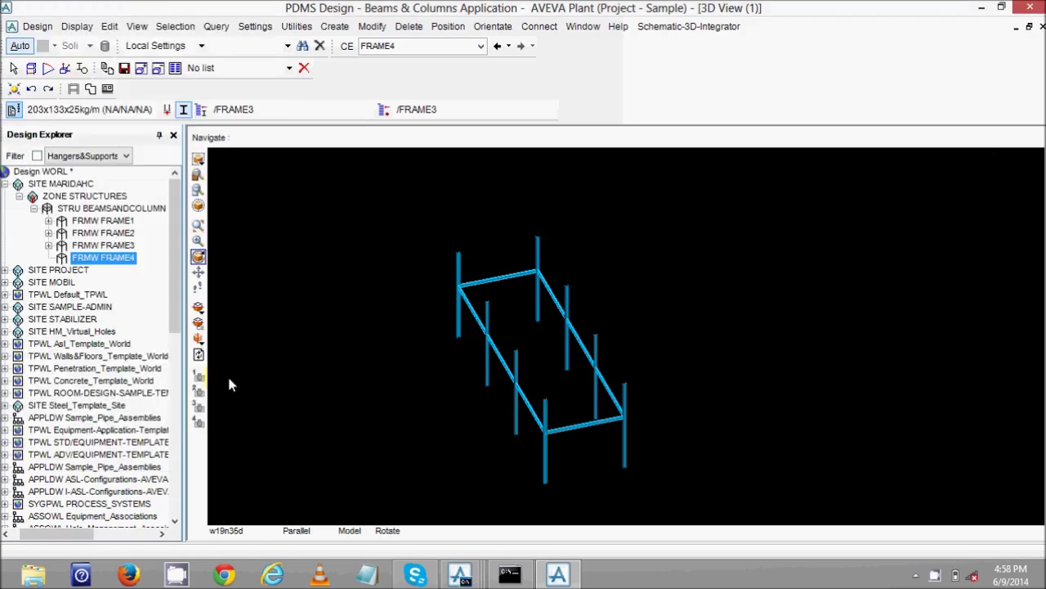
# - Make FRAME4 the storage area and start a continuous straight section at West 305360, North 309680, Up 106400
pyautogui.click(201, 112)
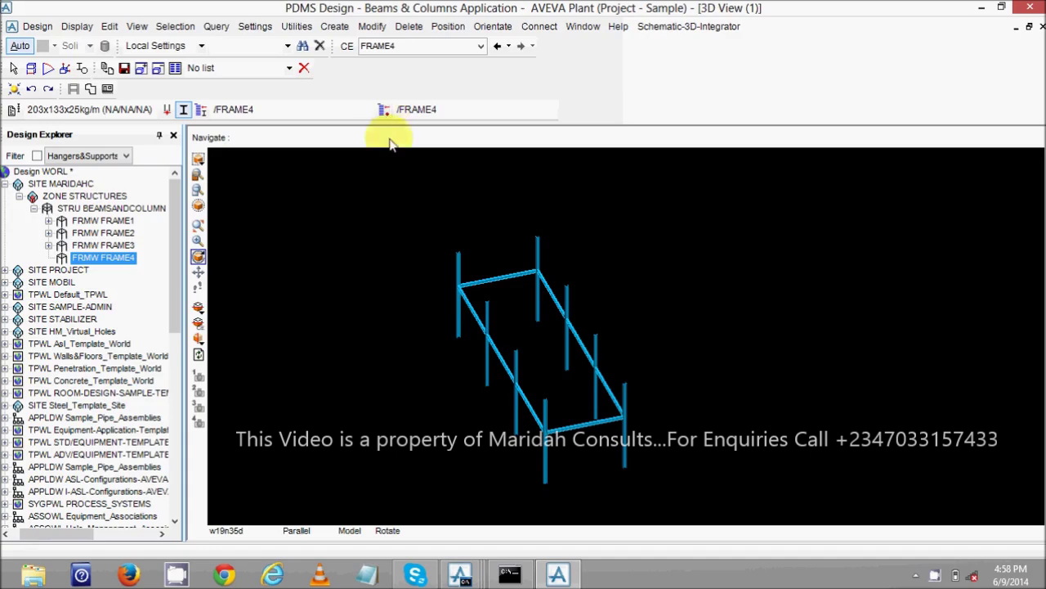
pyautogui.moveTo(456, 304); pyautogui.dragTo(457, 319, button='middle')
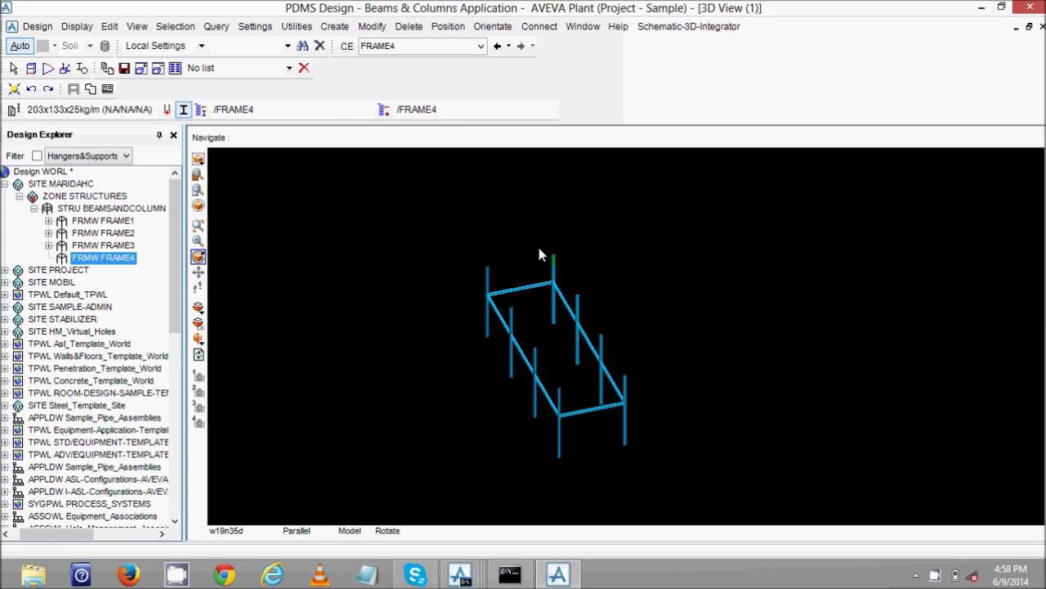
pyautogui.click(334, 26)
pyautogui.moveTo(367, 178)
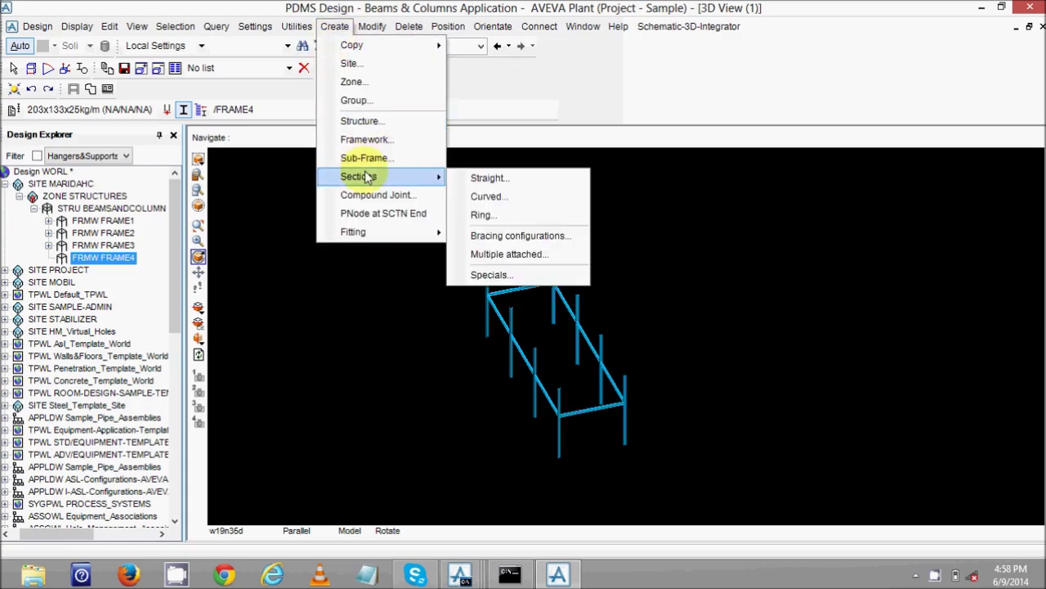
pyautogui.click(490, 179)
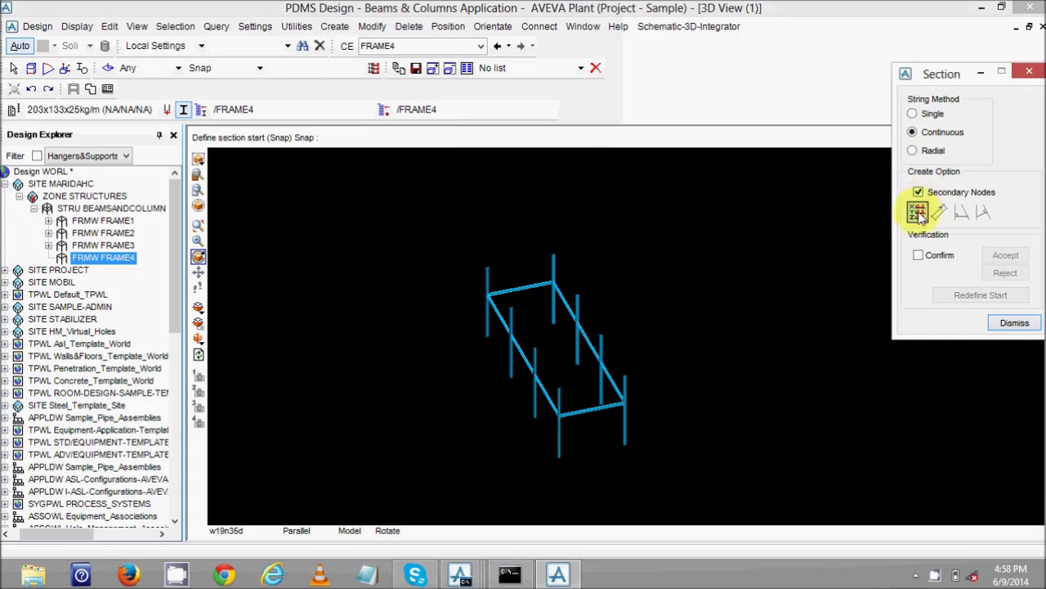
pyautogui.click(917, 215)
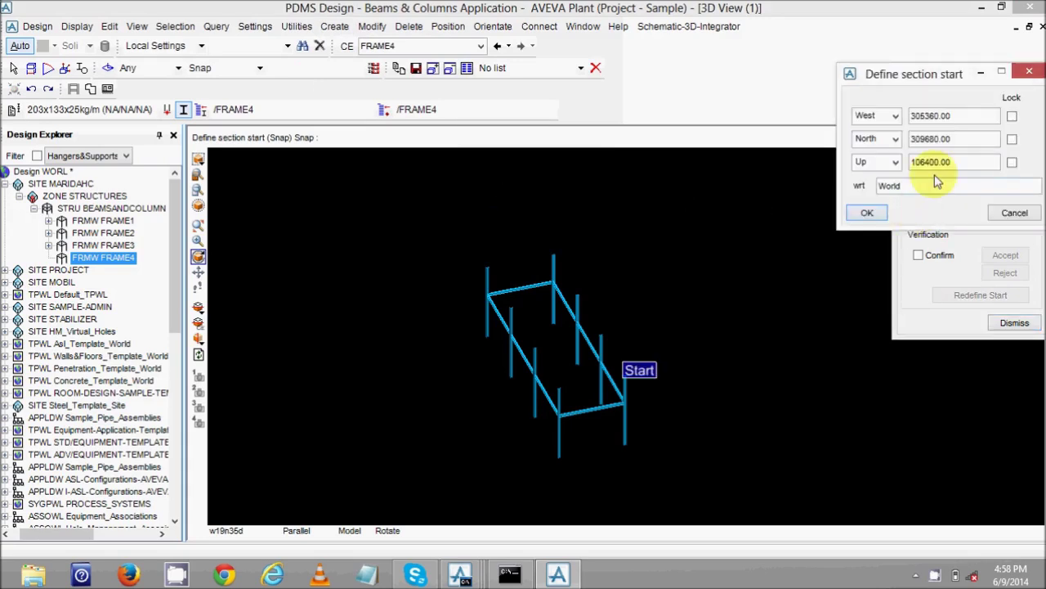
pyautogui.click(867, 213)
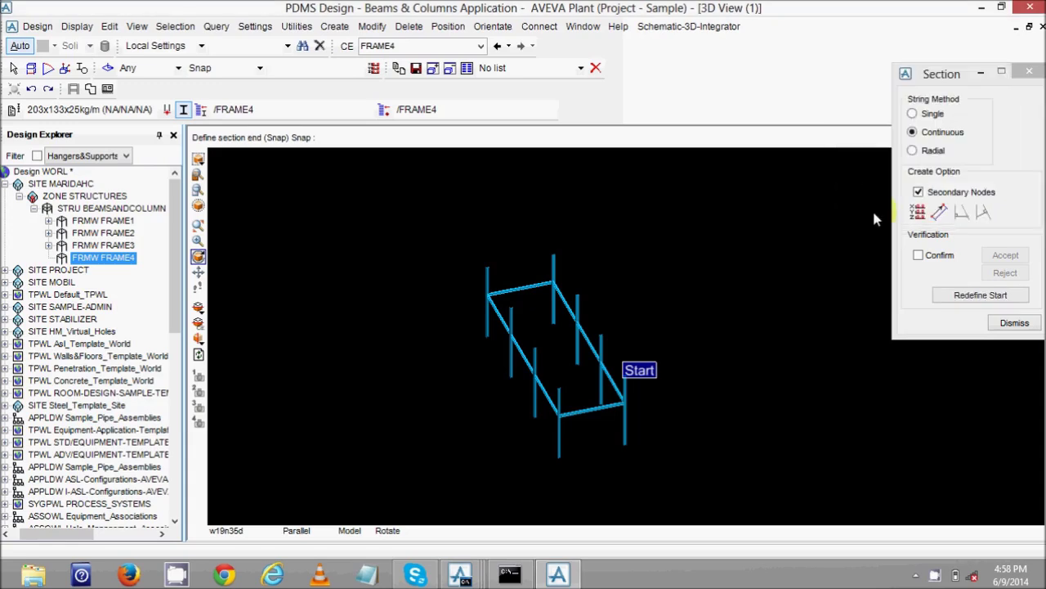
# - Create the first top beam across the short end, running south for a distance of 4880
pyautogui.click(939, 212)
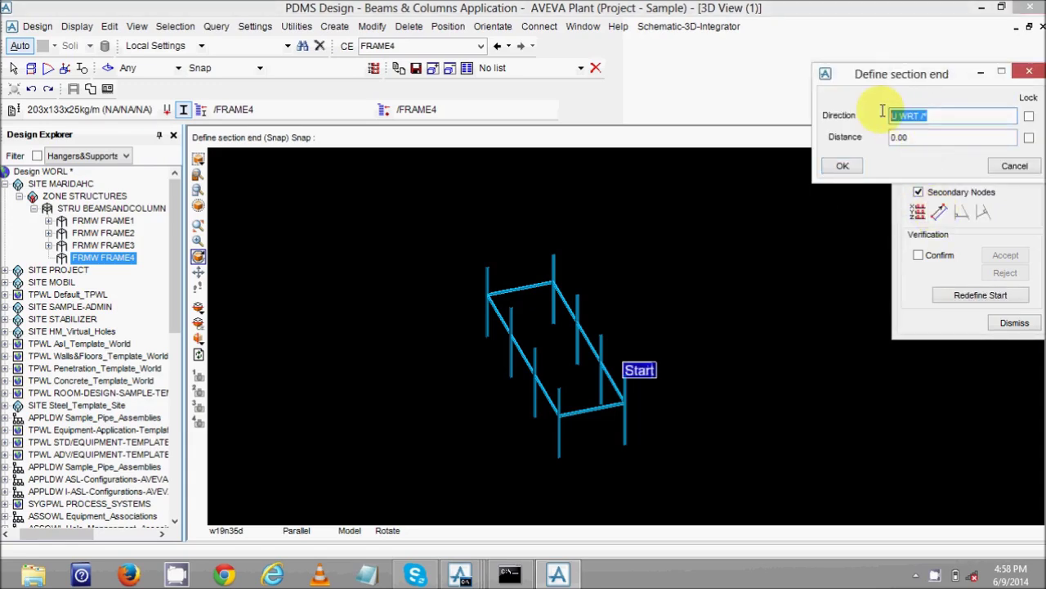
pyautogui.write('S WRT /*')
pyautogui.press('Tab')
pyautogui.write('0.00')
pyautogui.press('Return')
pyautogui.click(837, 166)
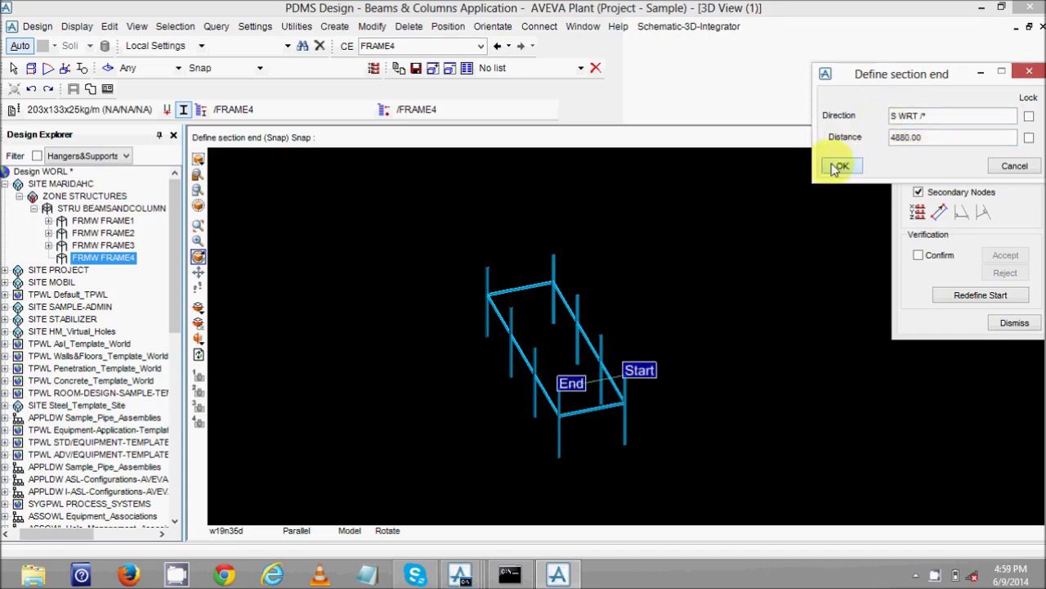
# - Continue from the corner column with a top beam running west for a distance of 5180
pyautogui.click(939, 211)
pyautogui.click(889, 115)
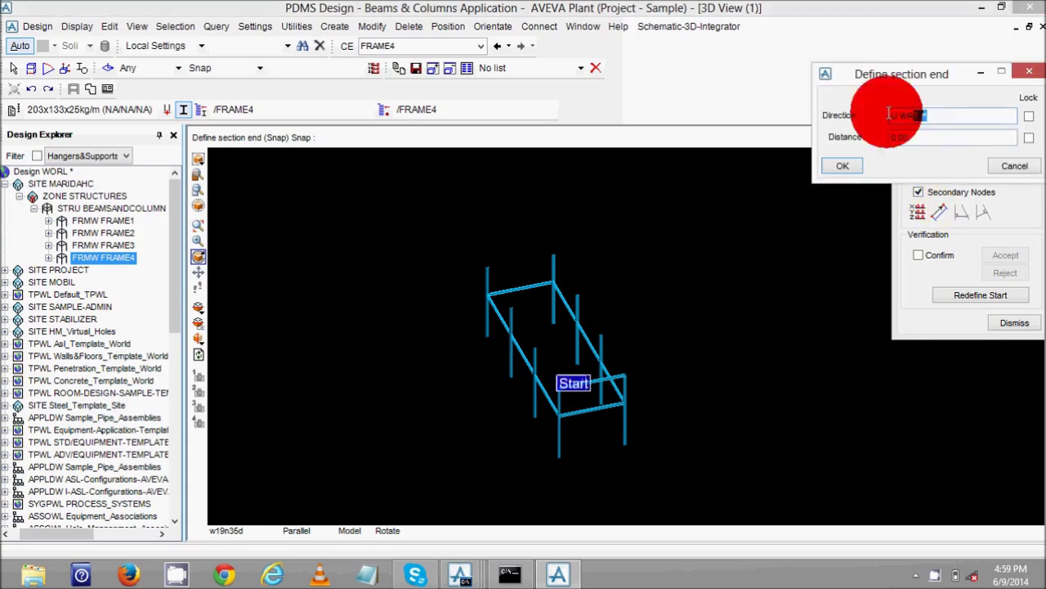
pyautogui.write('W')
pyautogui.press('Tab')
pyautogui.press('BackSpace')
pyautogui.write('5180')
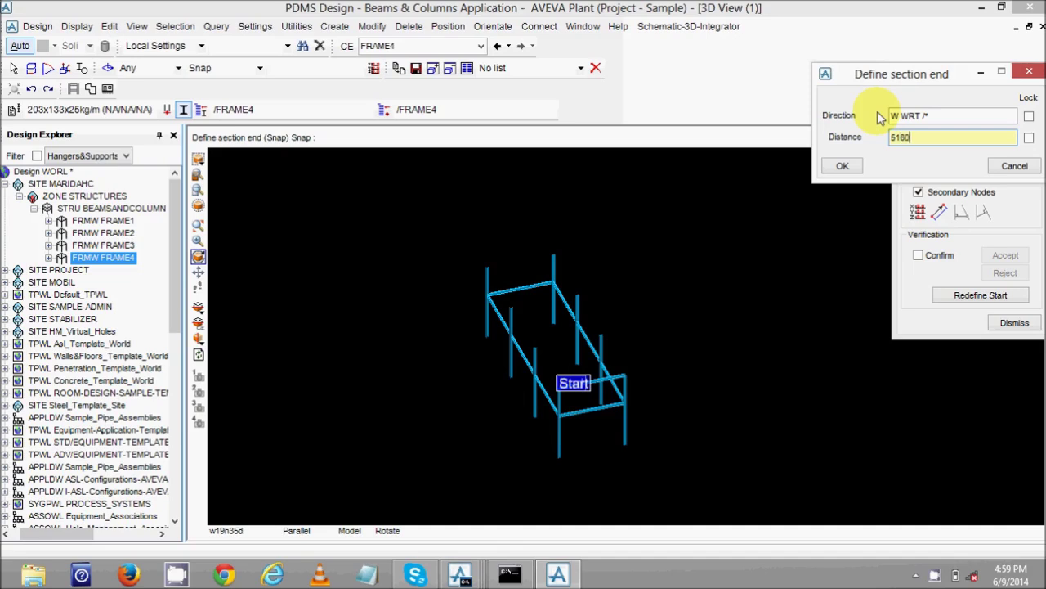
pyautogui.press('Return')
pyautogui.click(842, 166)
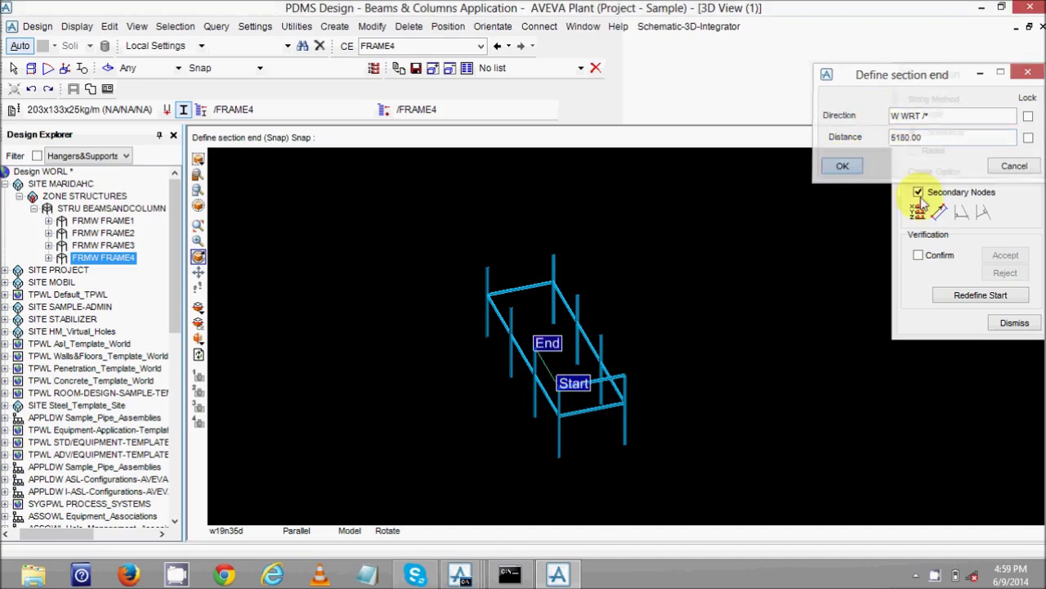
# - Add the second top beam along the same long side, running west for 5180
pyautogui.write('W')
pyautogui.press('Return')
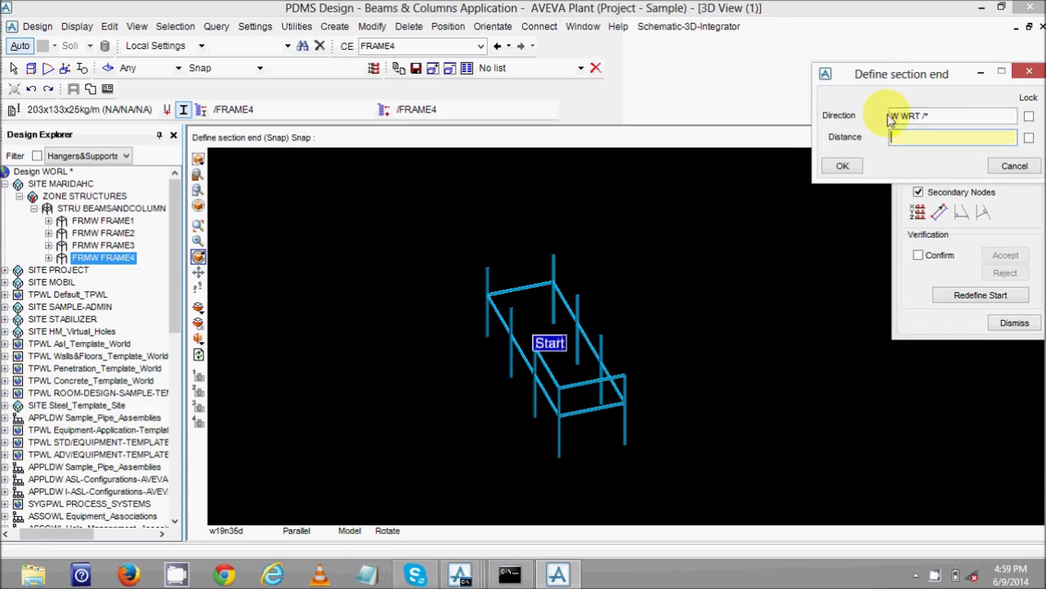
pyautogui.write('5180')
pyautogui.press('Return')
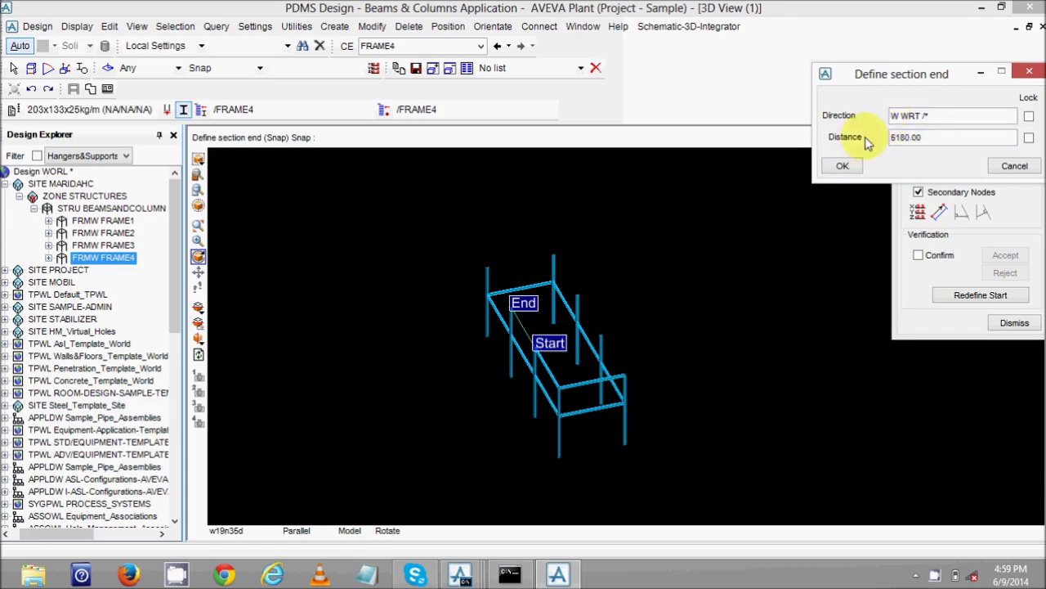
pyautogui.click(842, 166)
# - Add the third top beam along the long side to the far corner column, running west for 5190
pyautogui.click(941, 212)
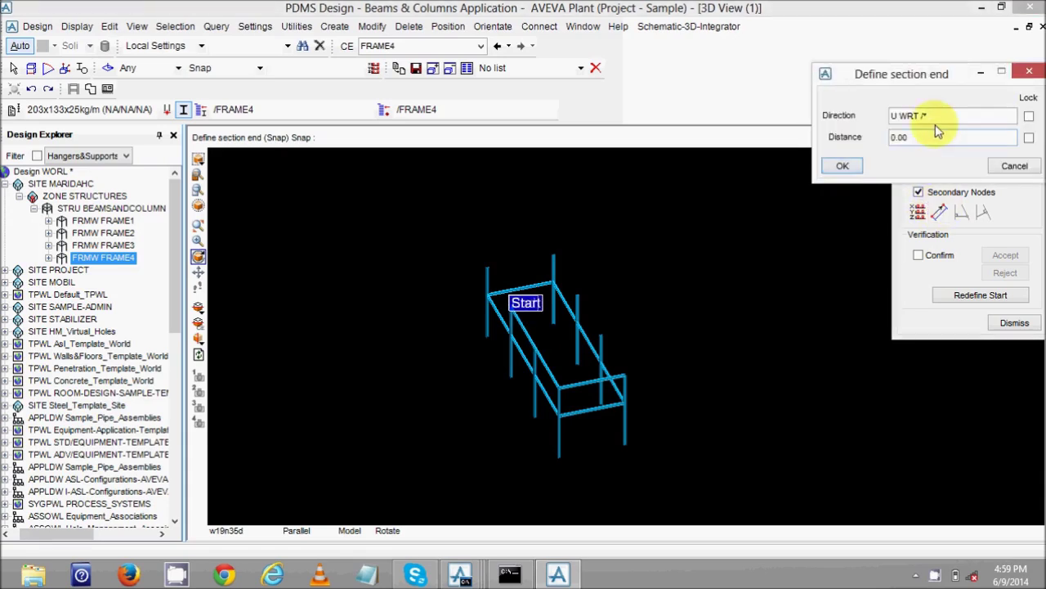
pyautogui.write('W')
pyautogui.press('Return')
pyautogui.write('51')
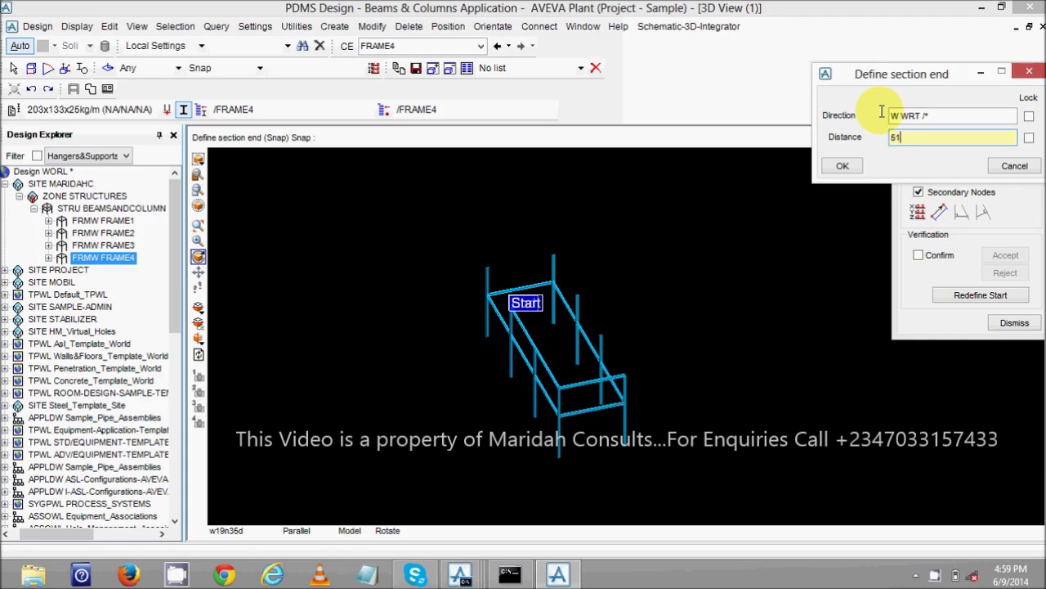
pyautogui.write('80')
pyautogui.press('Return')
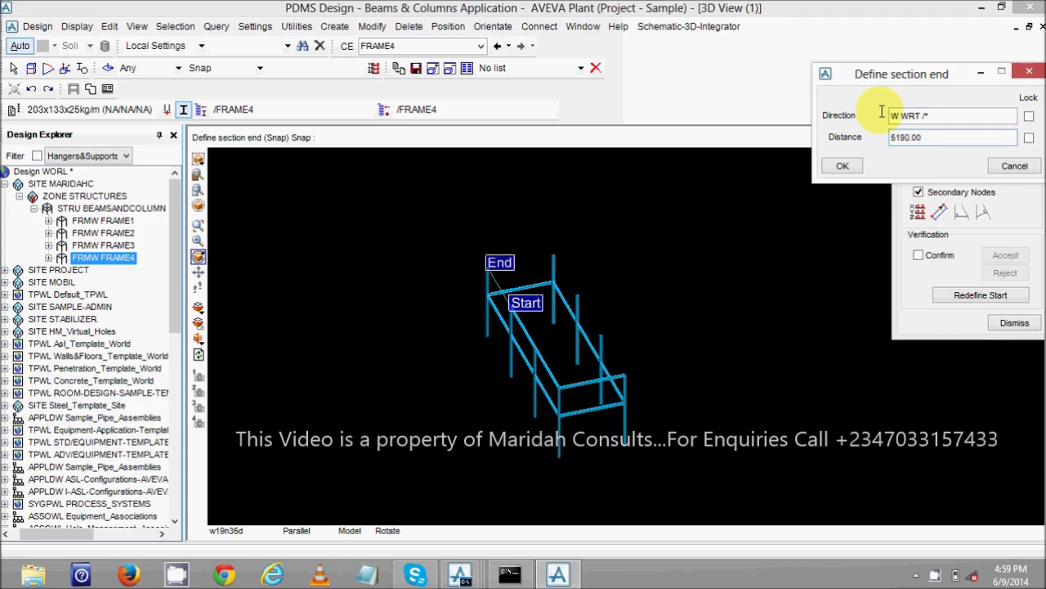
pyautogui.click(842, 166)
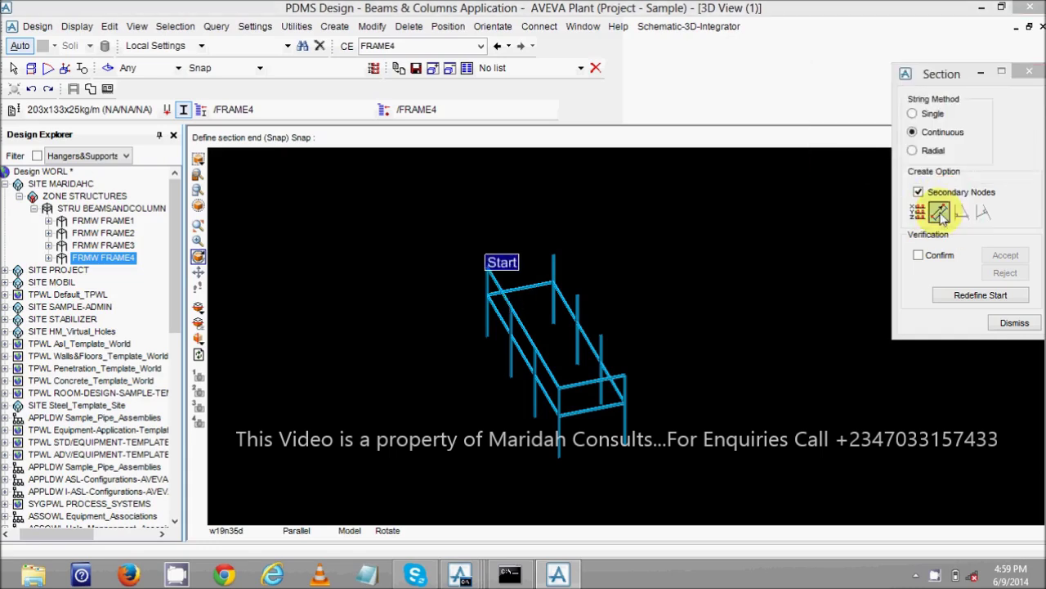
# - Close the far short end with a top beam running north for a distance of 4880
pyautogui.moveTo(926, 115); pyautogui.dragTo(894, 116)
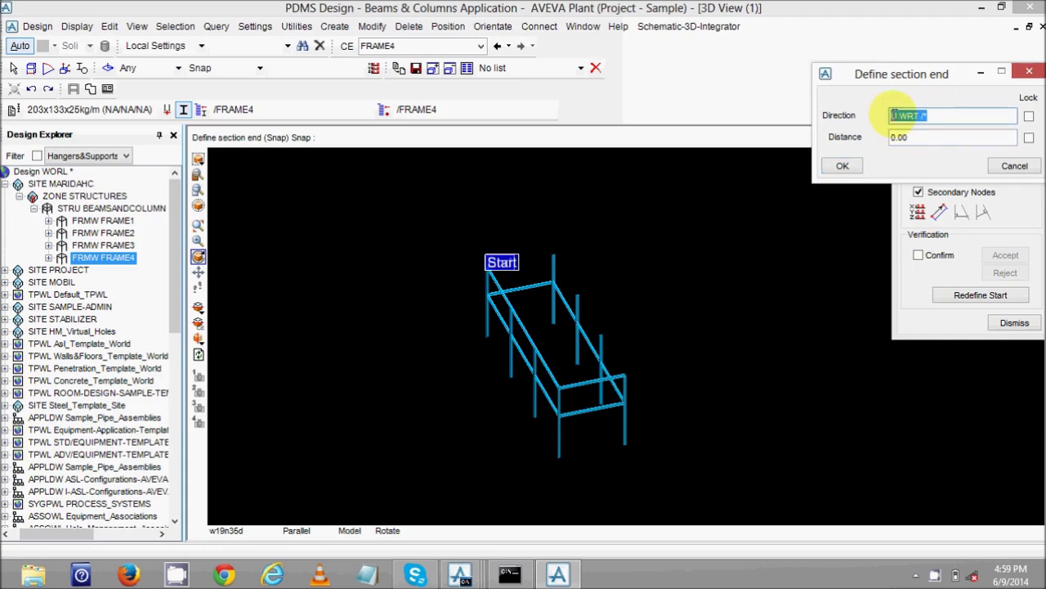
pyautogui.write('N')
pyautogui.press('Tab')
pyautogui.write('0880')
pyautogui.press('Return')
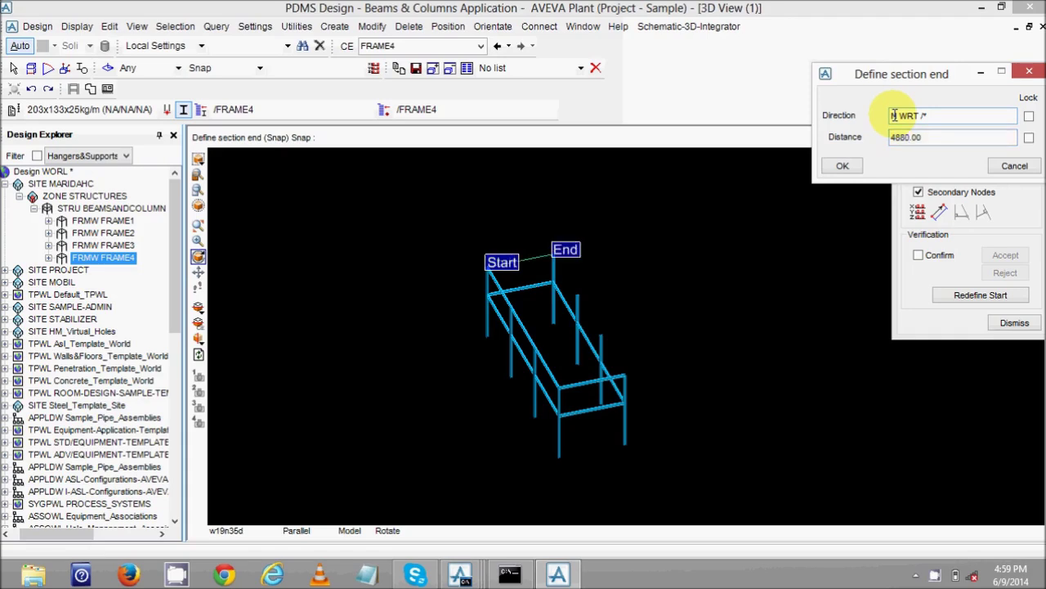
pyautogui.click(835, 160)
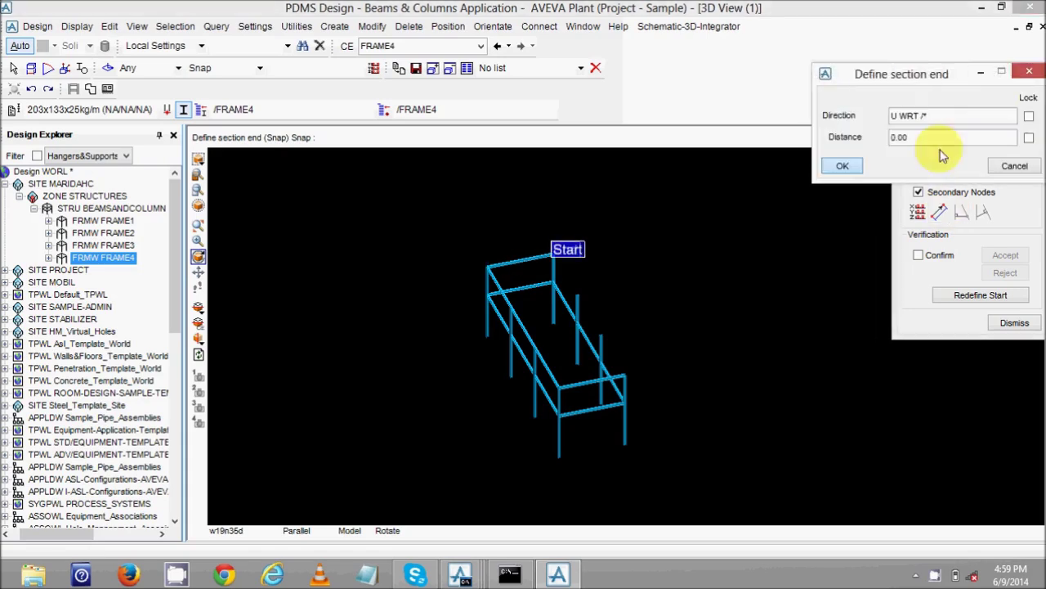
# - Start the remaining long side with a top beam running east from the corner column for a distance of 5190
pyautogui.write('E')
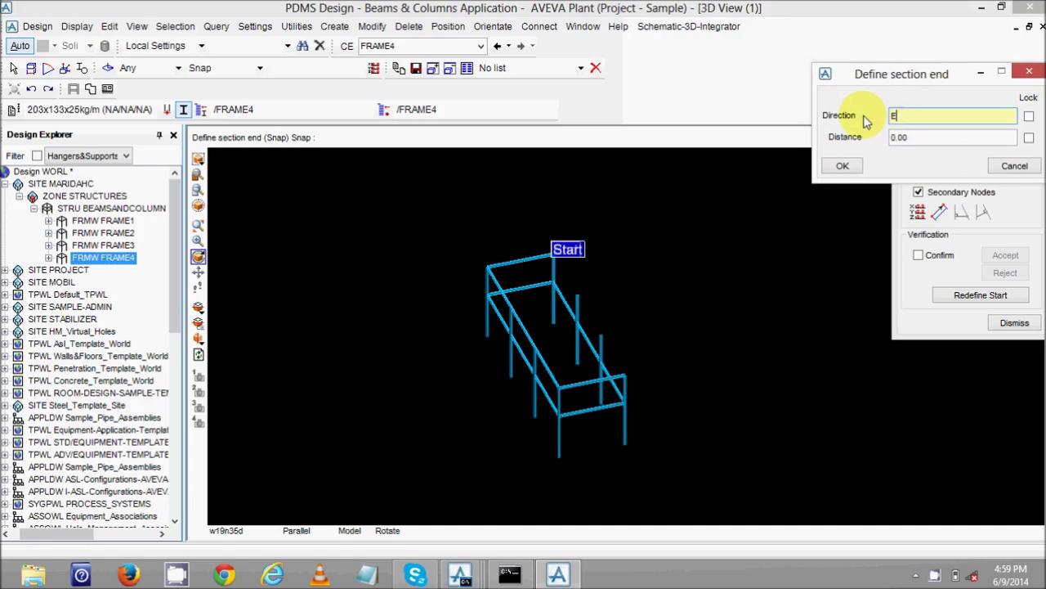
pyautogui.press('Tab')
pyautogui.write('0.0')
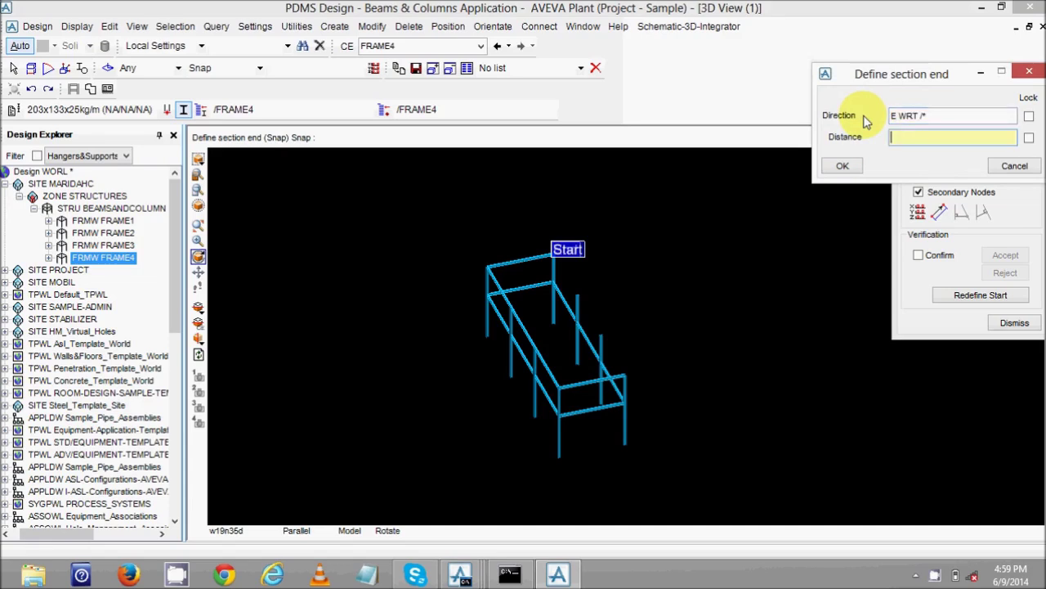
pyautogui.press('Return')
pyautogui.click(843, 166)
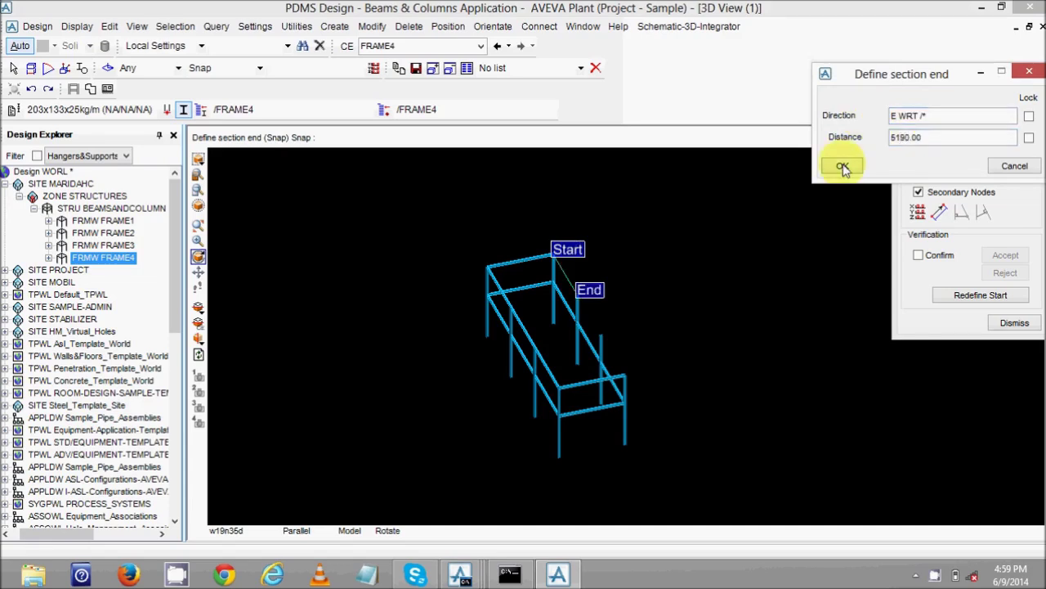
# - Continue the same long side with a second top beam running east for a distance of 5180
pyautogui.click(936, 209)
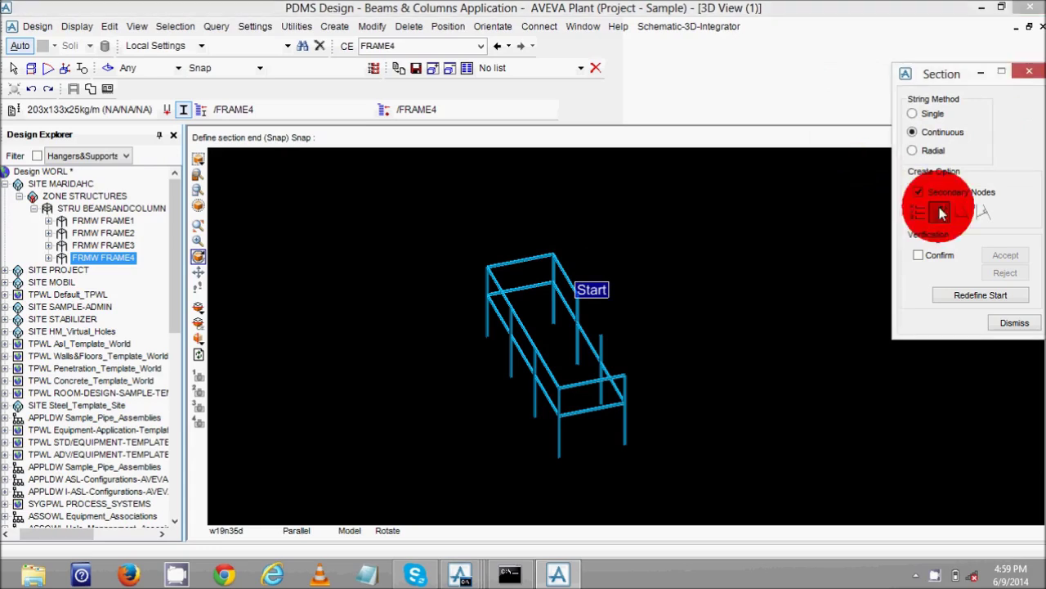
pyautogui.moveTo(928, 115); pyautogui.dragTo(893, 115)
pyautogui.write('E')
pyautogui.press('Tab')
pyautogui.press('BackSpace')
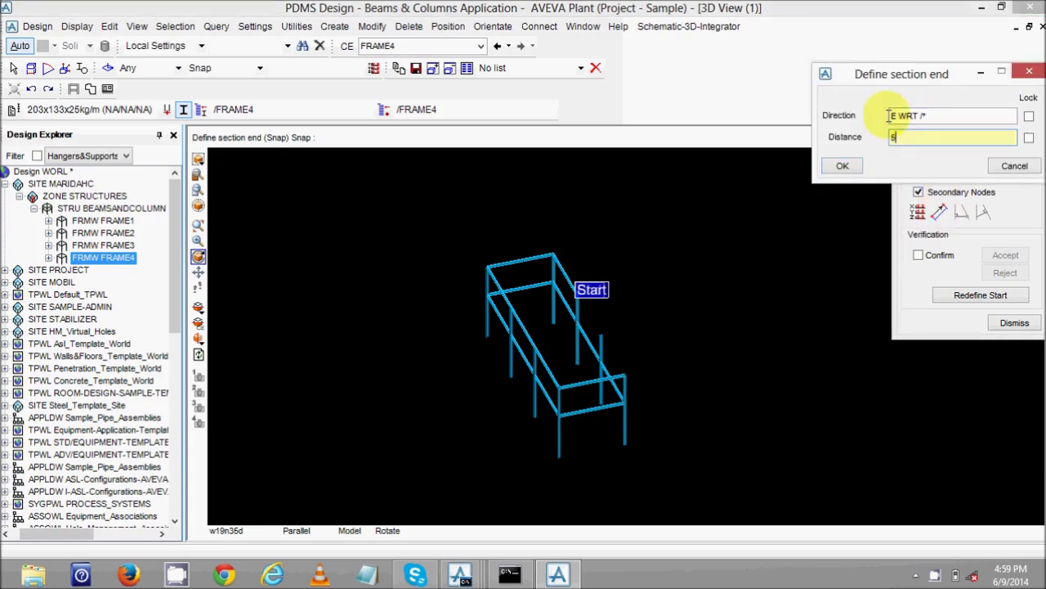
pyautogui.write('5180')
pyautogui.press('Return')
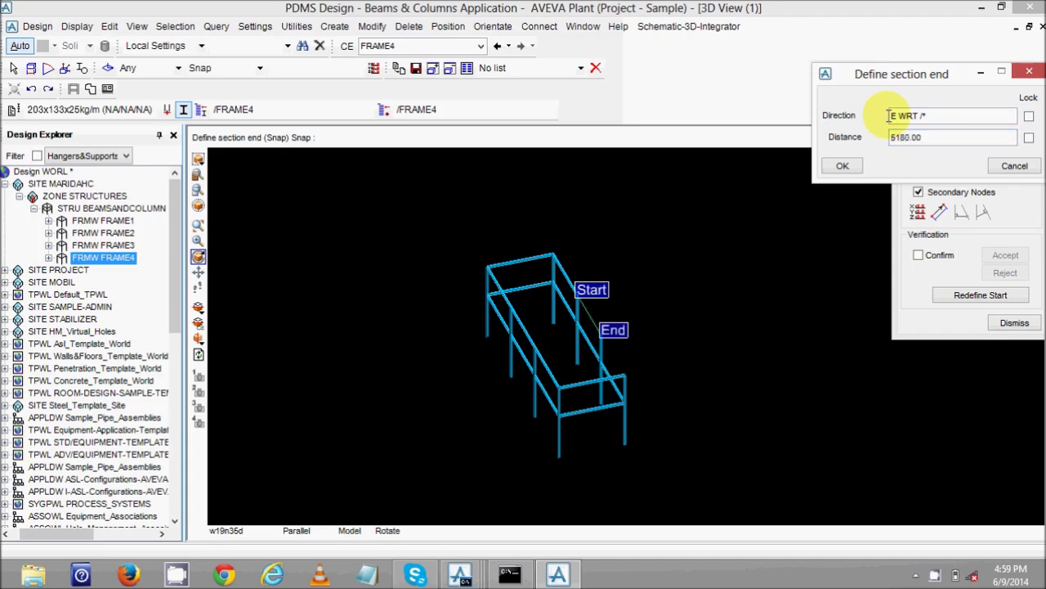
pyautogui.click(842, 165)
# - Complete the top beam ring with a third beam running east for 5180, and finish the section creation
pyautogui.click(938, 212)
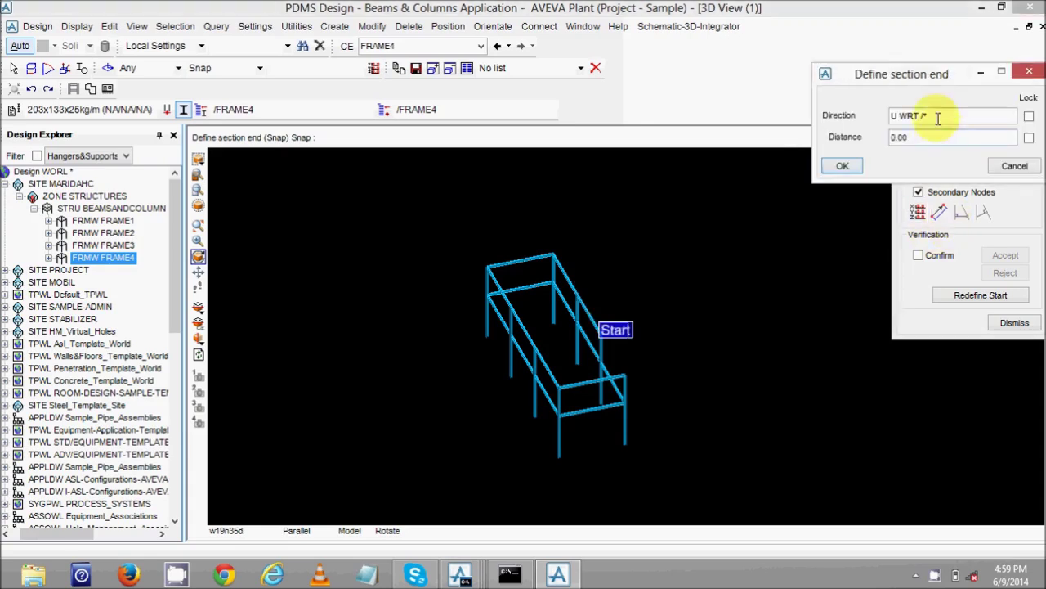
pyautogui.write('E')
pyautogui.press('Return')
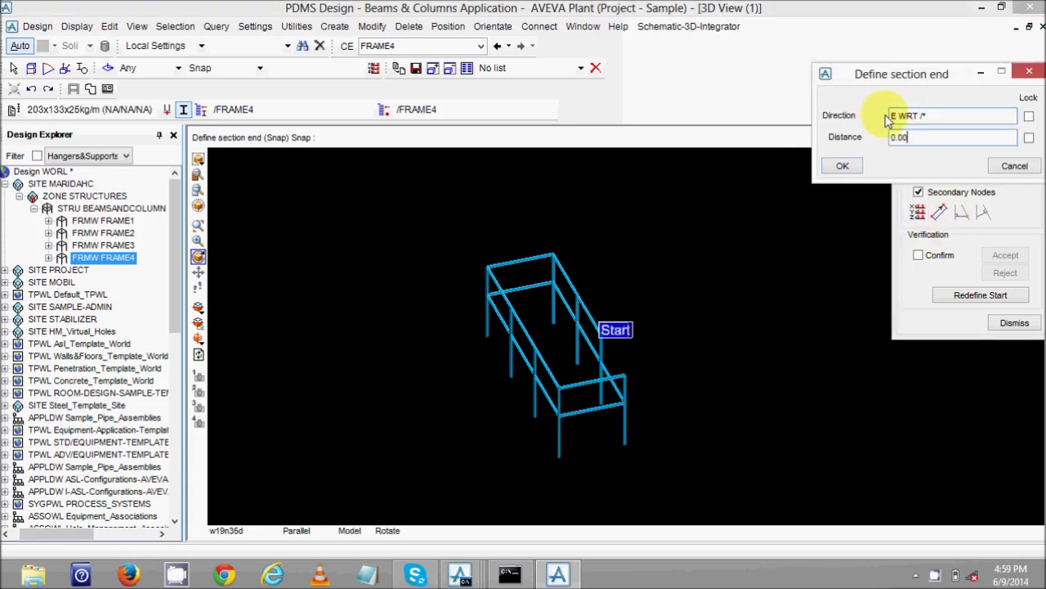
pyautogui.write('5180')
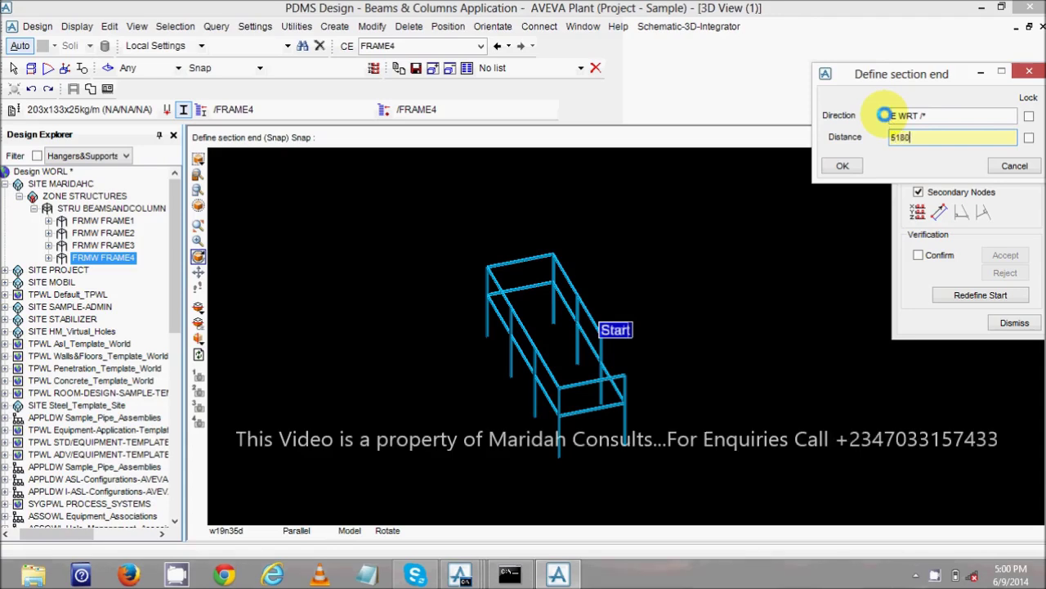
pyautogui.press('Return')
pyautogui.click(844, 165)
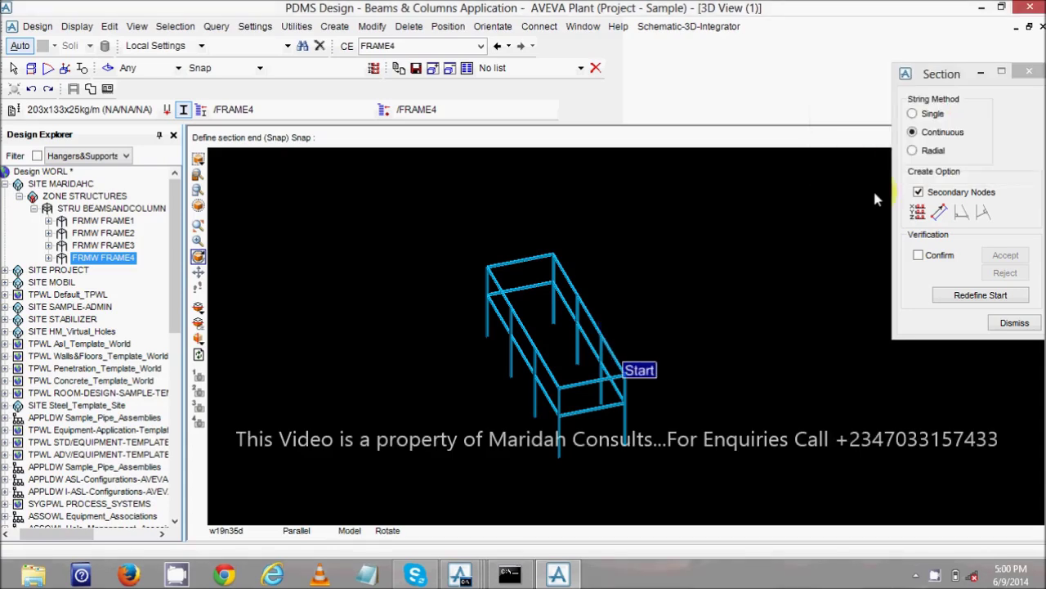
pyautogui.click(1014, 324)
# - Create a new framework named FRAME5 in the BEAMSANDCOLUMN structure
pyautogui.moveTo(523, 389); pyautogui.dragTo(501, 253, button='middle')
pyautogui.rightClick(366, 202)
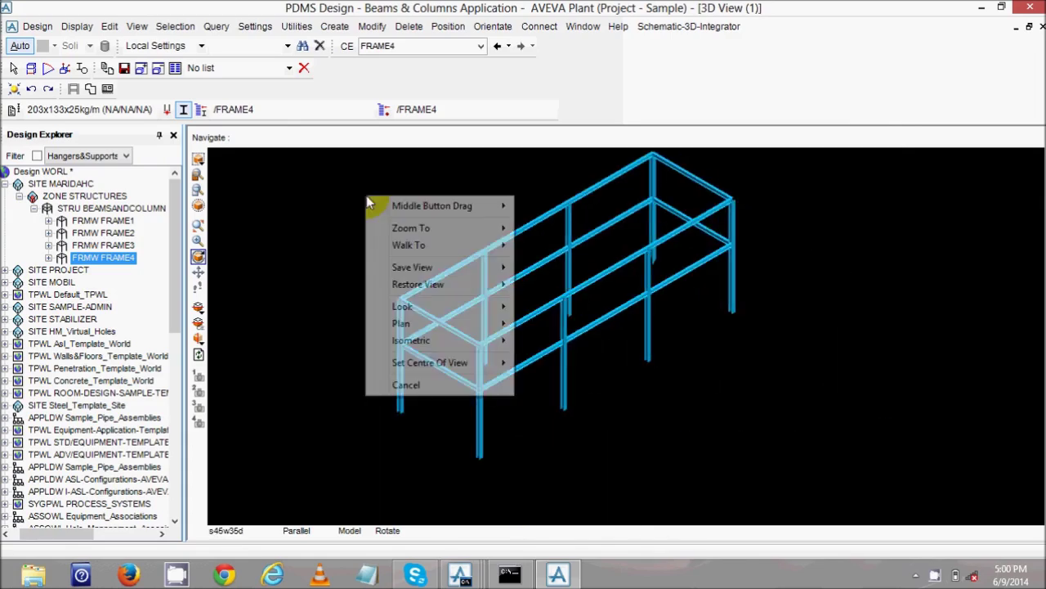
pyautogui.moveTo(413, 344)
pyautogui.click(543, 372)
pyautogui.scroll(2, 728, 436)
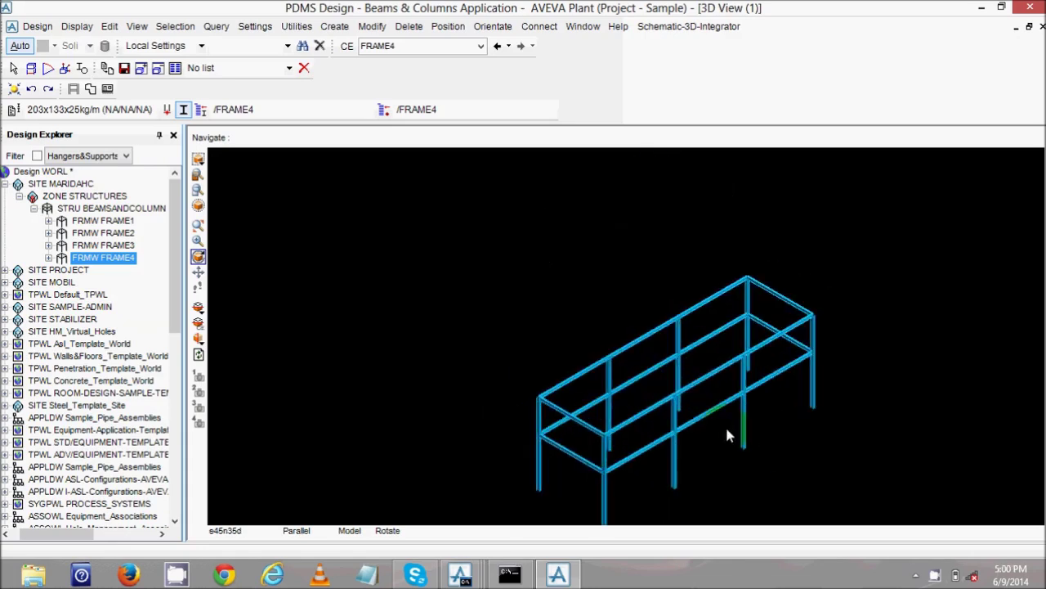
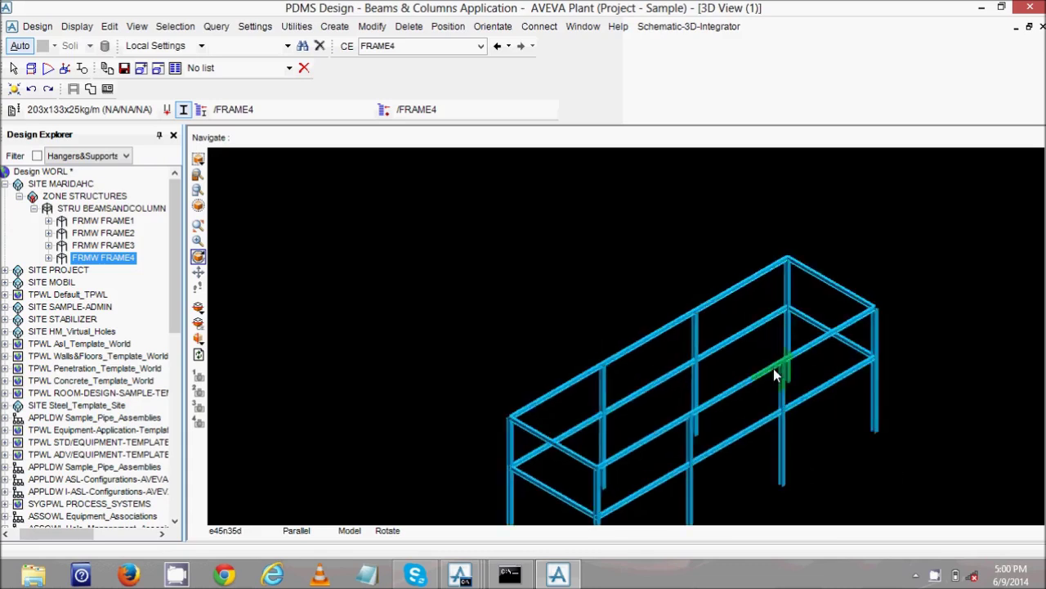
pyautogui.scroll(-2, 773, 372)
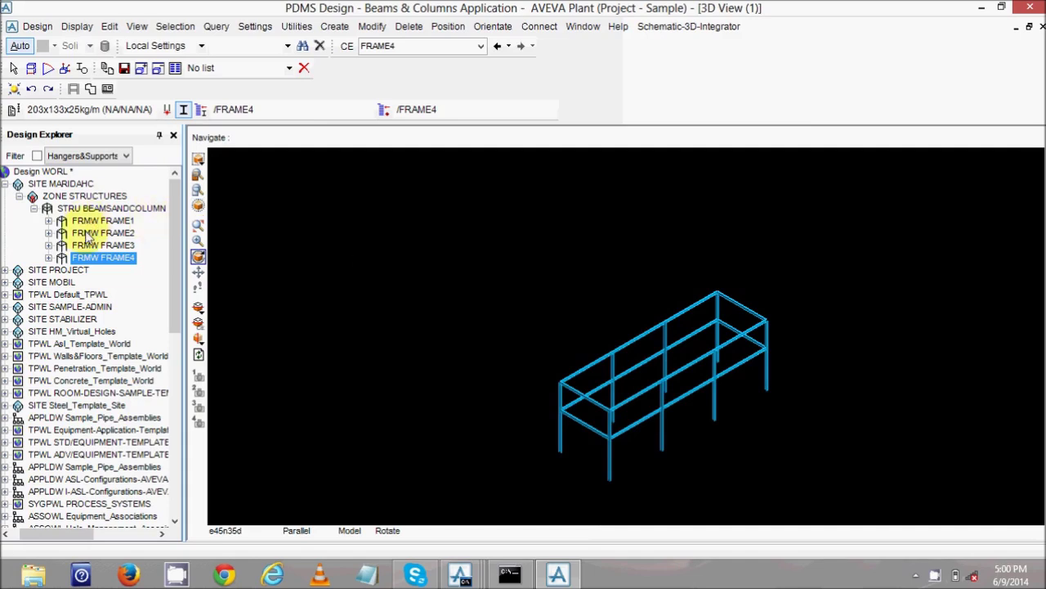
pyautogui.click(335, 27)
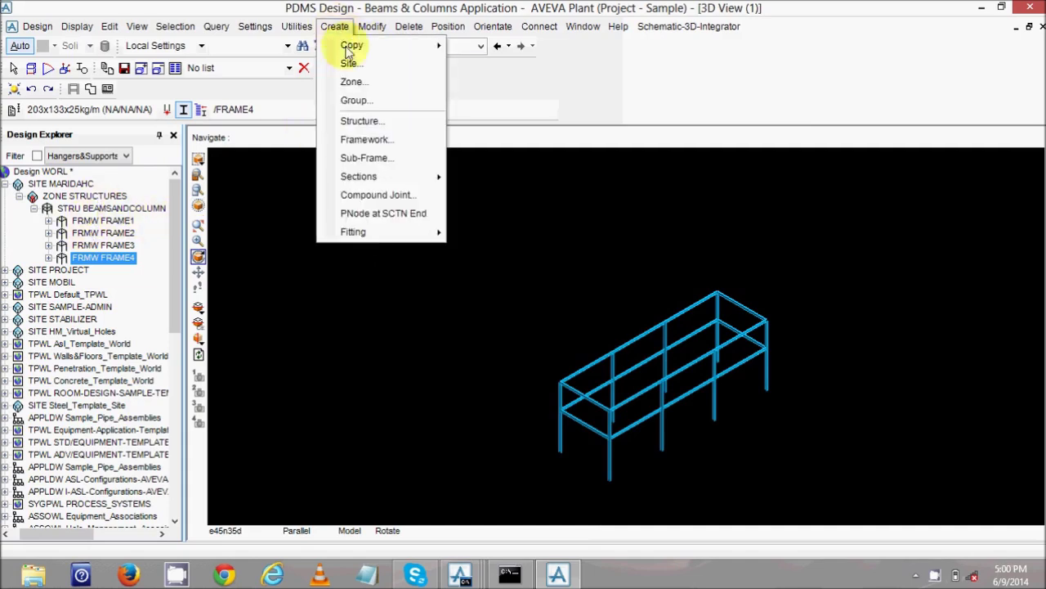
pyautogui.click(352, 139)
pyautogui.doubleClick(86, 30)
pyautogui.write('FRAME5')
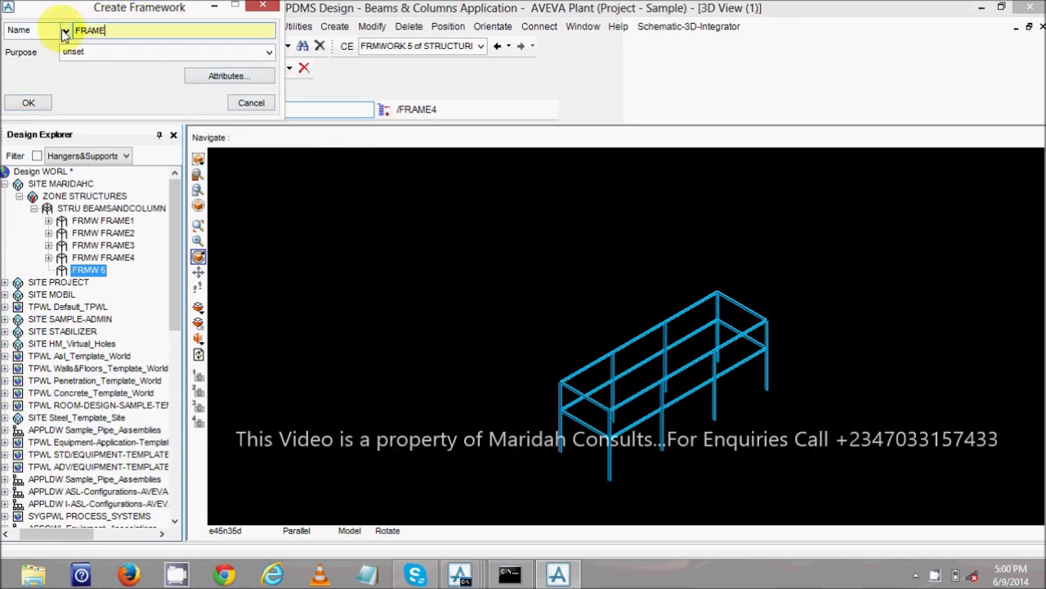
pyautogui.click(29, 102)
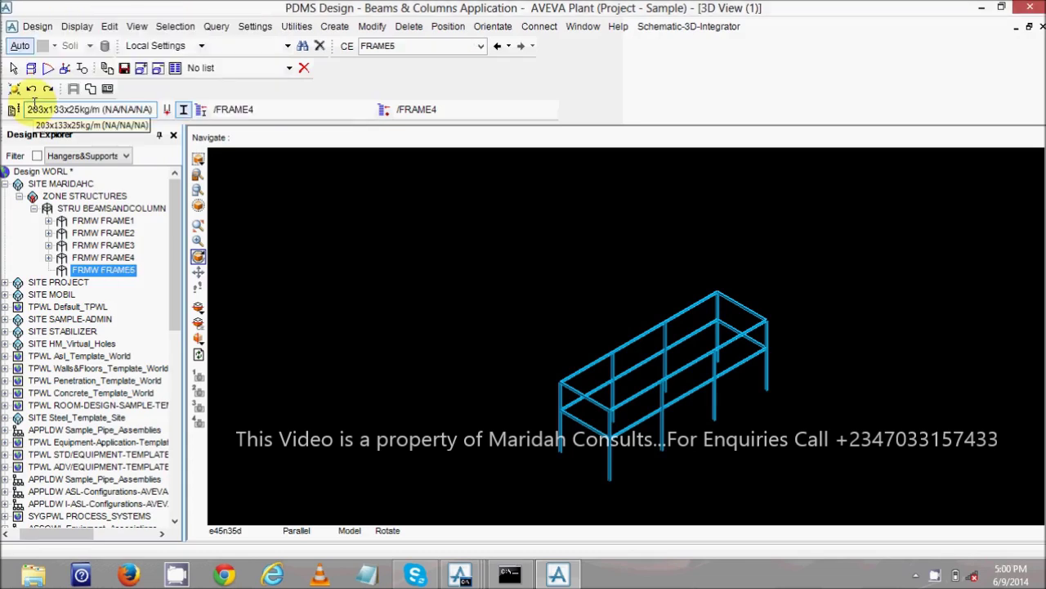
# - Set the default section profile to British Standard, Rect Hollow Sections, size 150.0x100.0x5.0
pyautogui.click(13, 113)
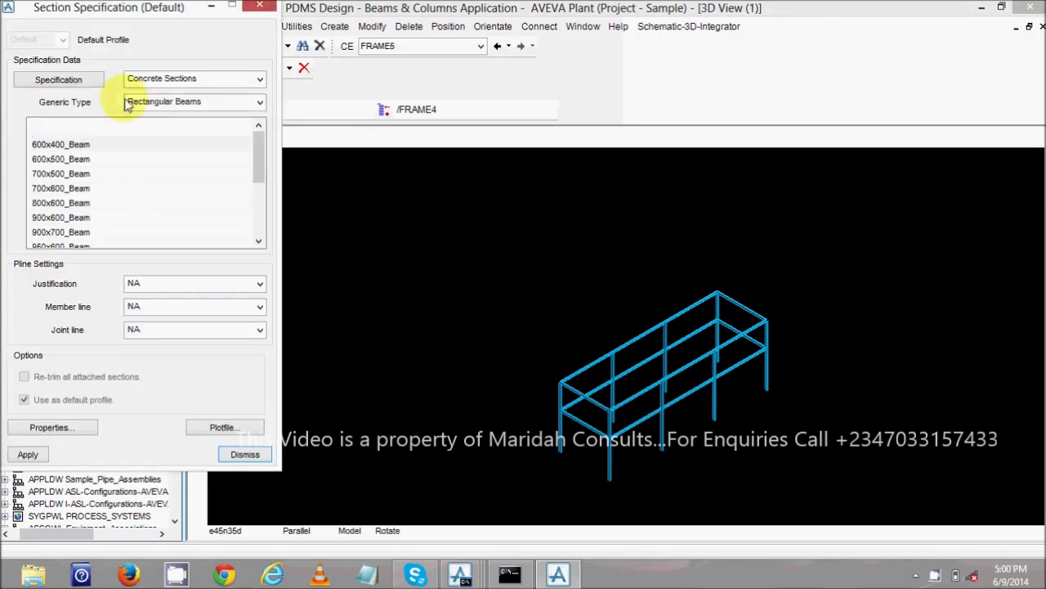
pyautogui.click(164, 78)
pyautogui.click(166, 176)
pyautogui.click(184, 102)
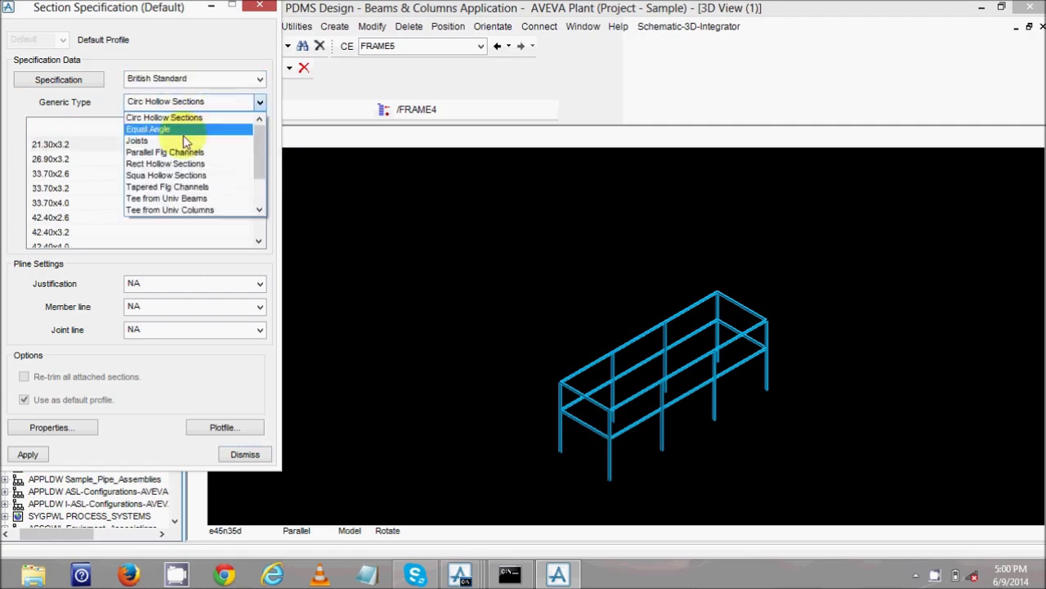
pyautogui.click(182, 167)
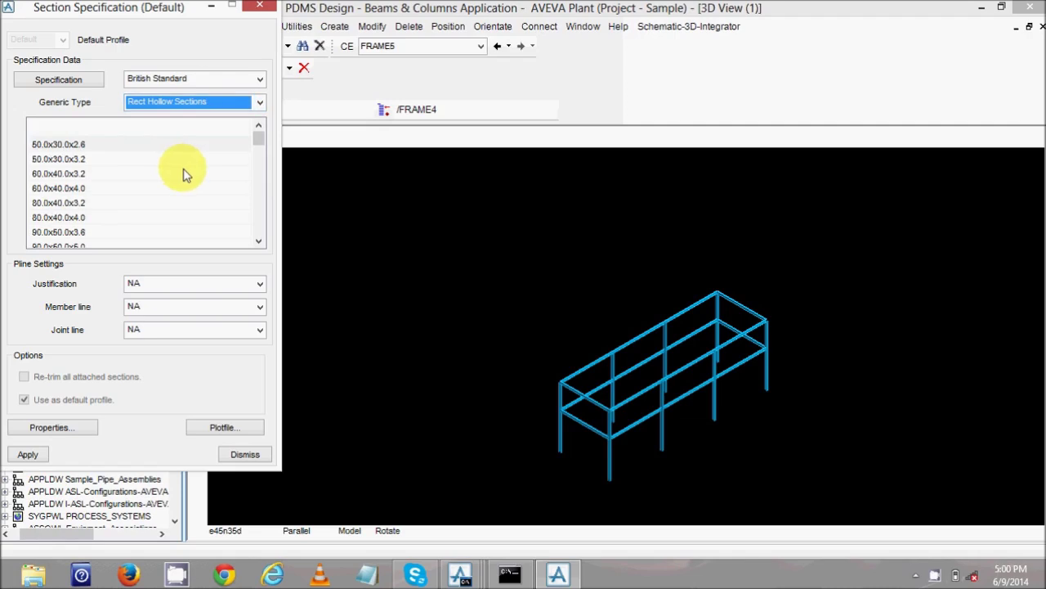
pyautogui.click(72, 190)
pyautogui.scroll(-3, 78, 196)
pyautogui.scroll(-5, 80, 196)
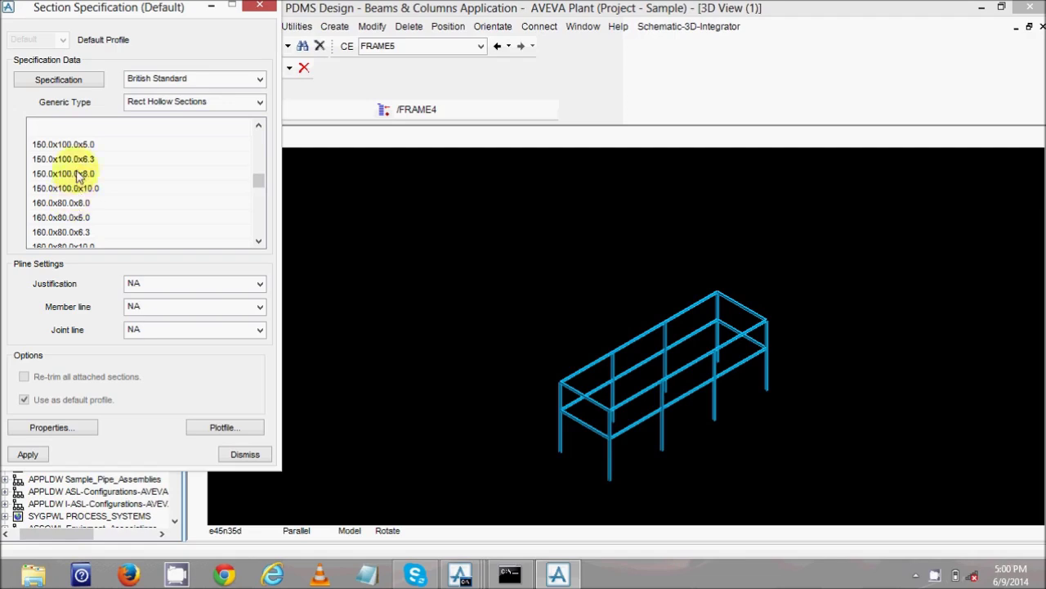
pyautogui.click(66, 144)
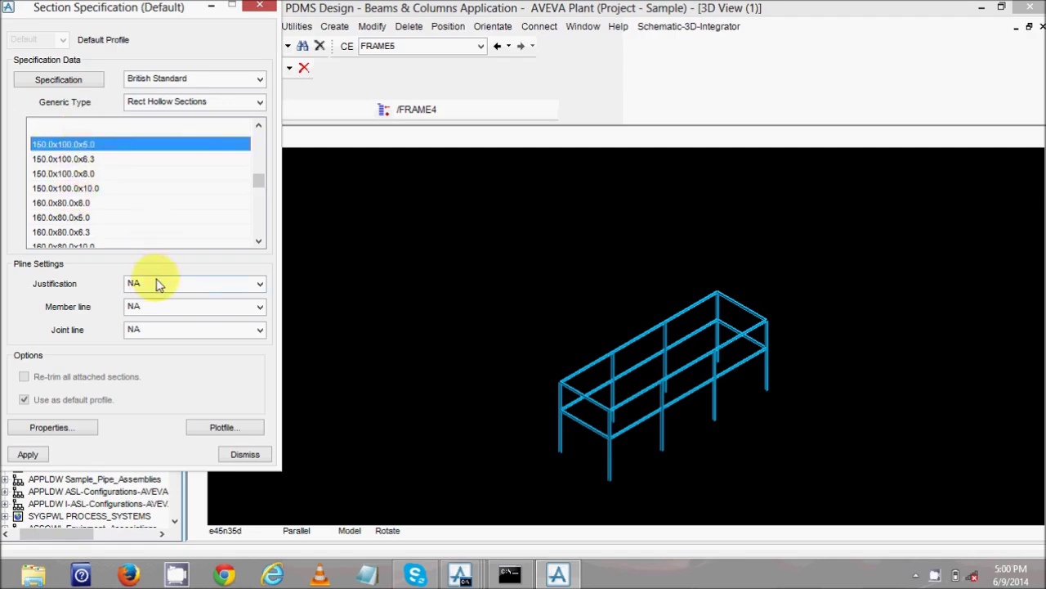
pyautogui.click(30, 452)
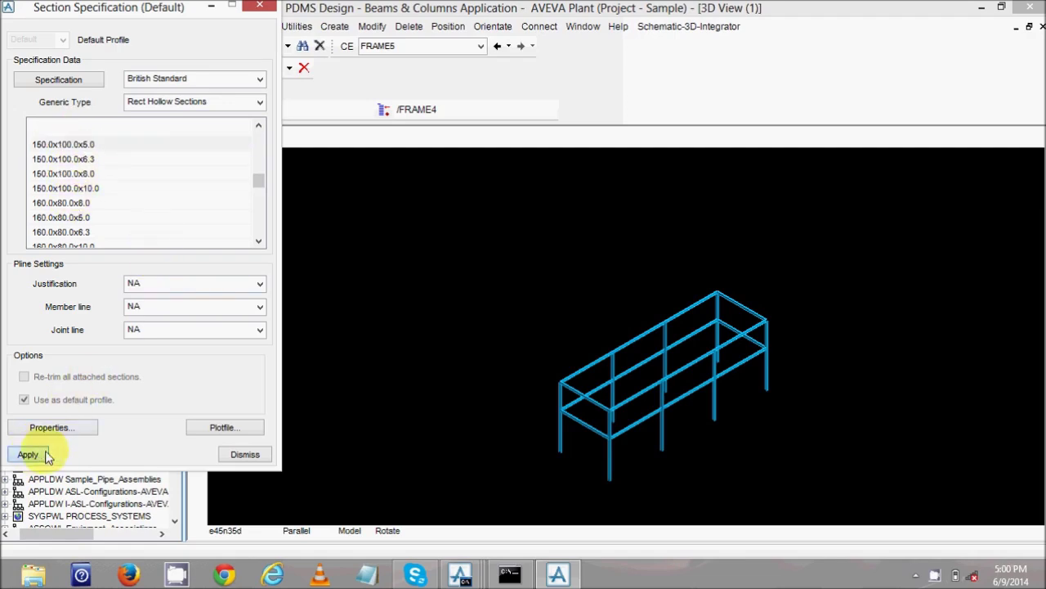
pyautogui.click(237, 455)
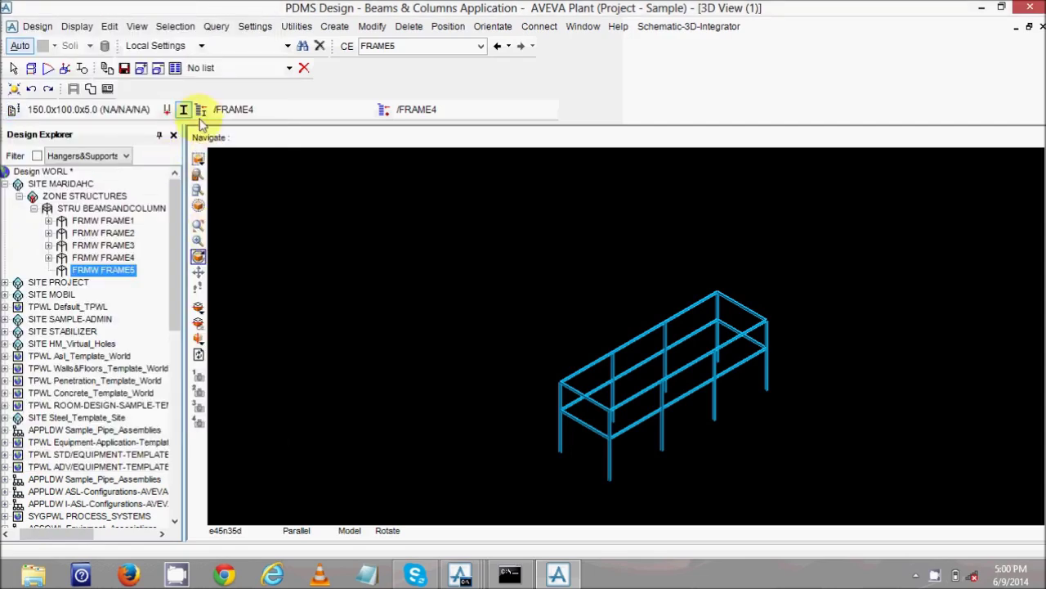
# - Make FRAME5 the storage area for sections and nodes, and open the bracing configurations form
pyautogui.click(201, 111)
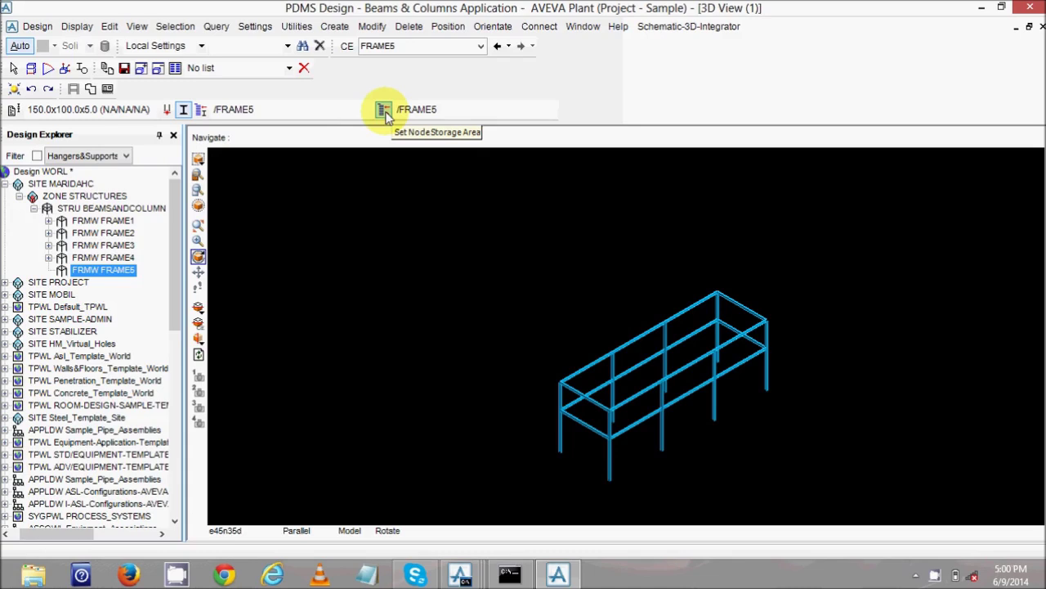
pyautogui.click(335, 26)
pyautogui.moveTo(357, 178)
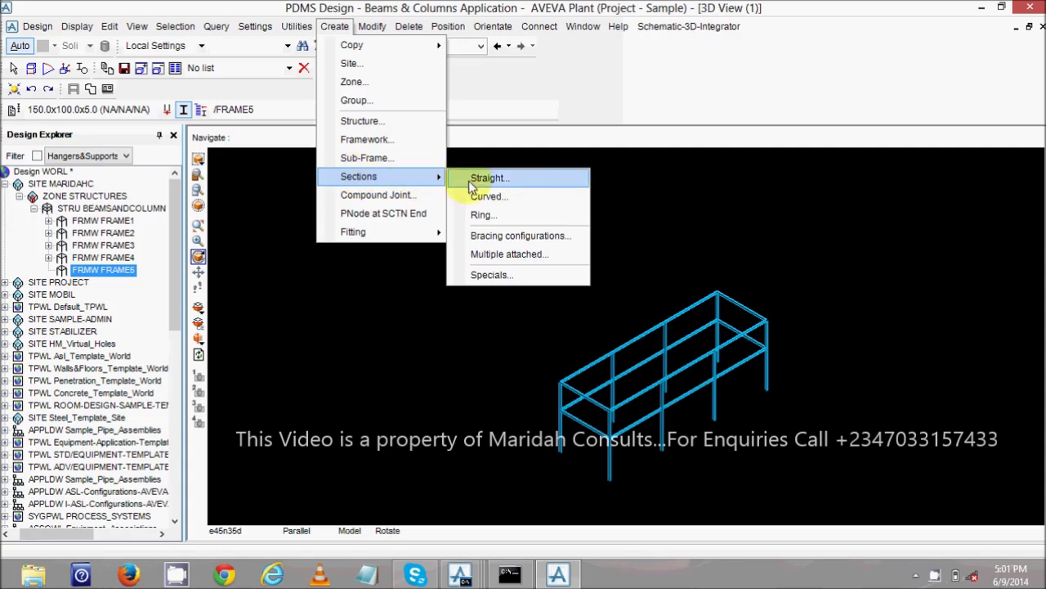
pyautogui.click(493, 236)
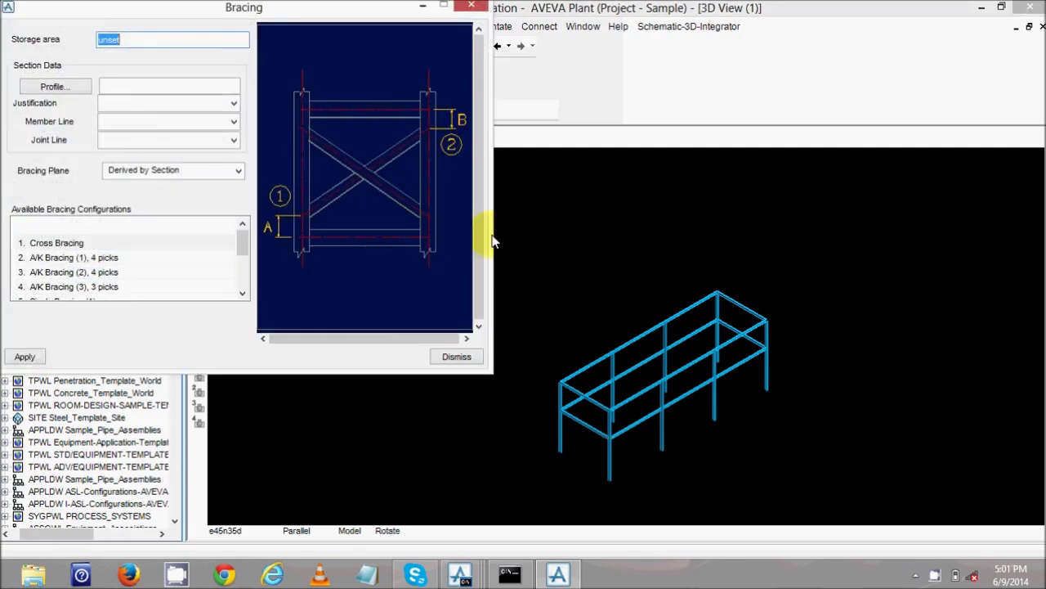
# - Set the bracing member profile to British Standard, Rect Hollow Sections, size 150.0x100.0x5.0
pyautogui.click(69, 87)
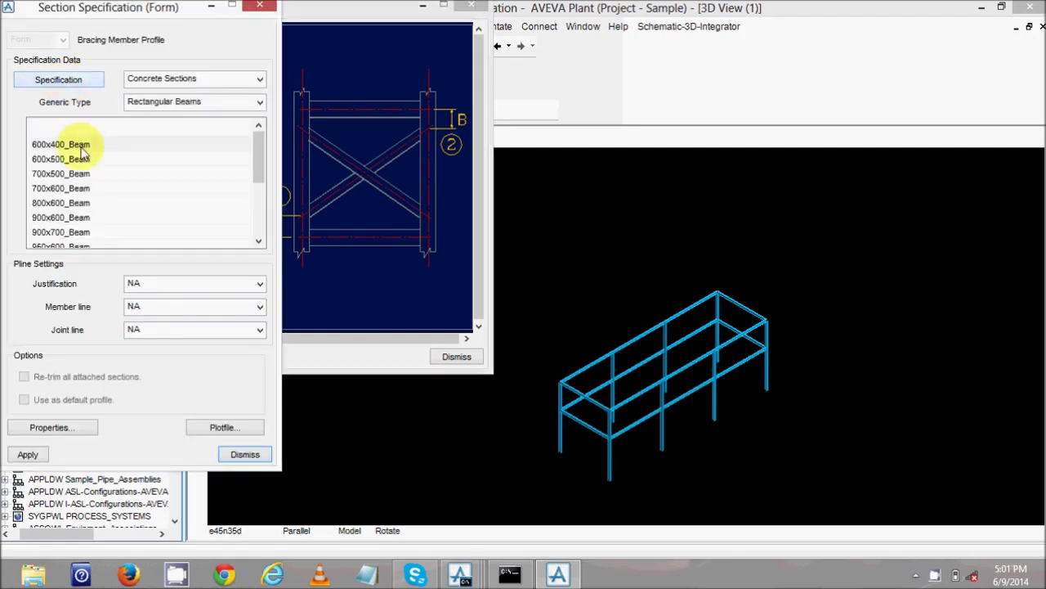
pyautogui.click(135, 77)
pyautogui.click(155, 175)
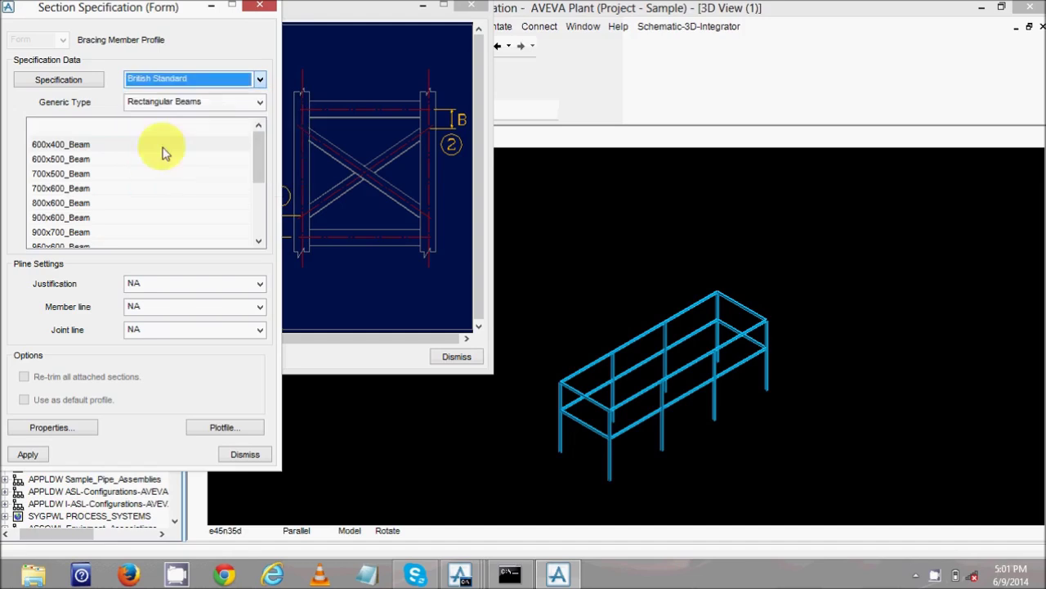
pyautogui.click(205, 103)
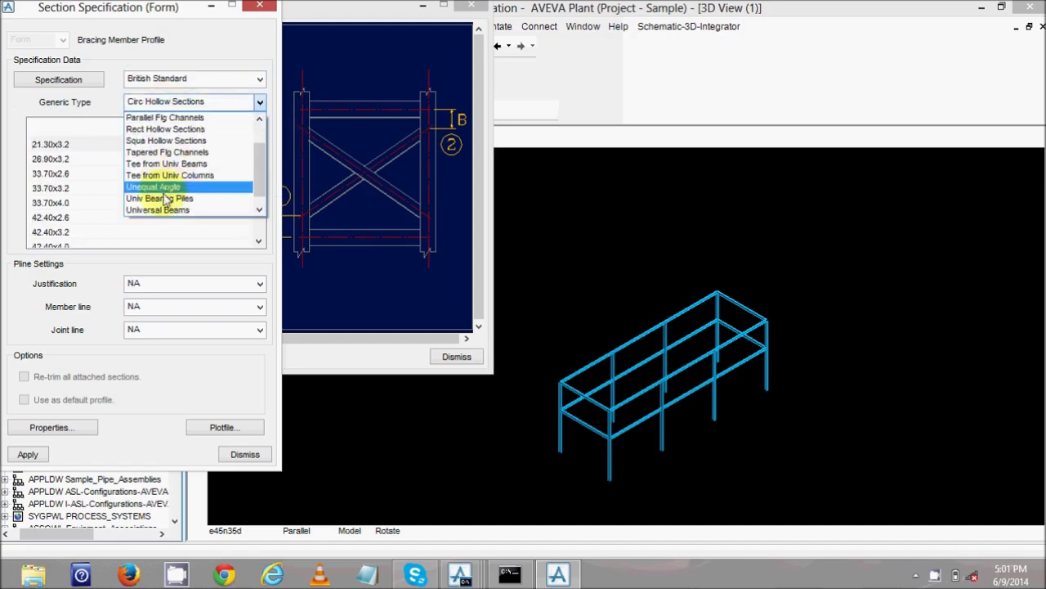
pyautogui.scroll(-1, 168, 185)
pyautogui.scroll(3, 168, 184)
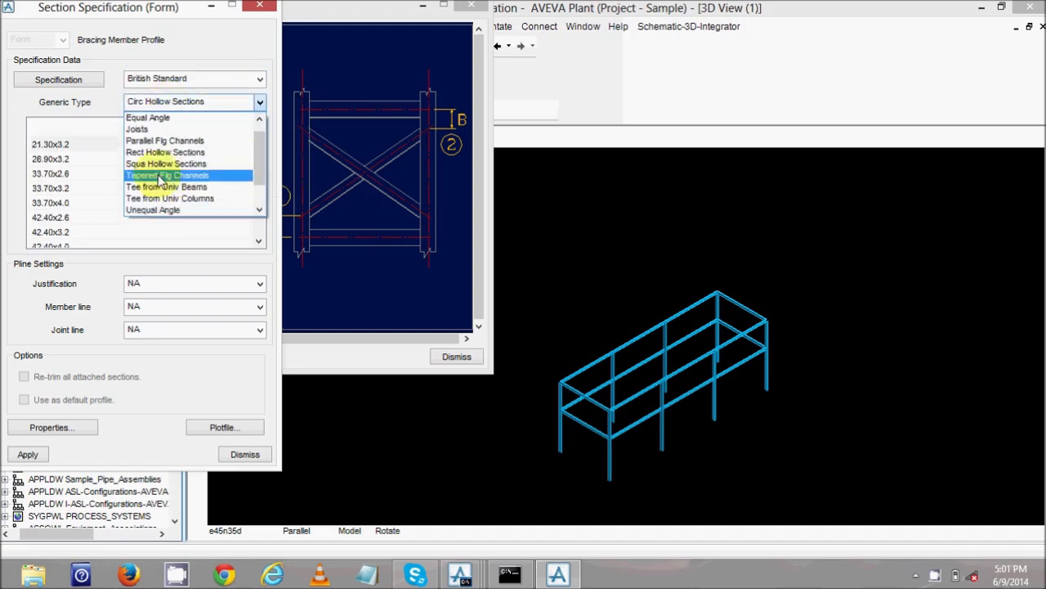
pyautogui.click(164, 159)
pyautogui.click(112, 189)
pyautogui.scroll(-5, 112, 189)
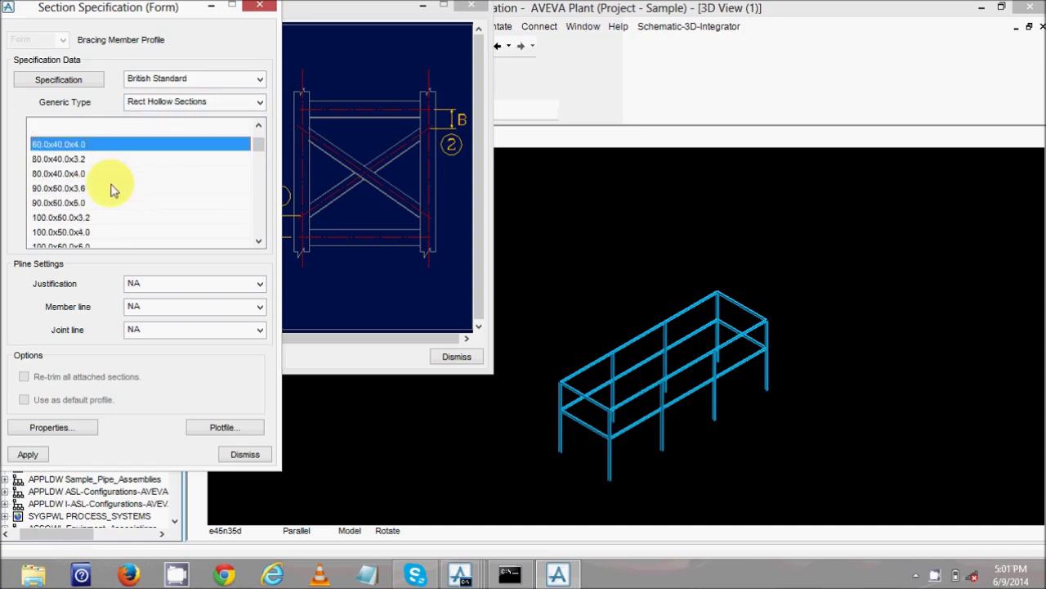
pyautogui.scroll(-2, 73, 163)
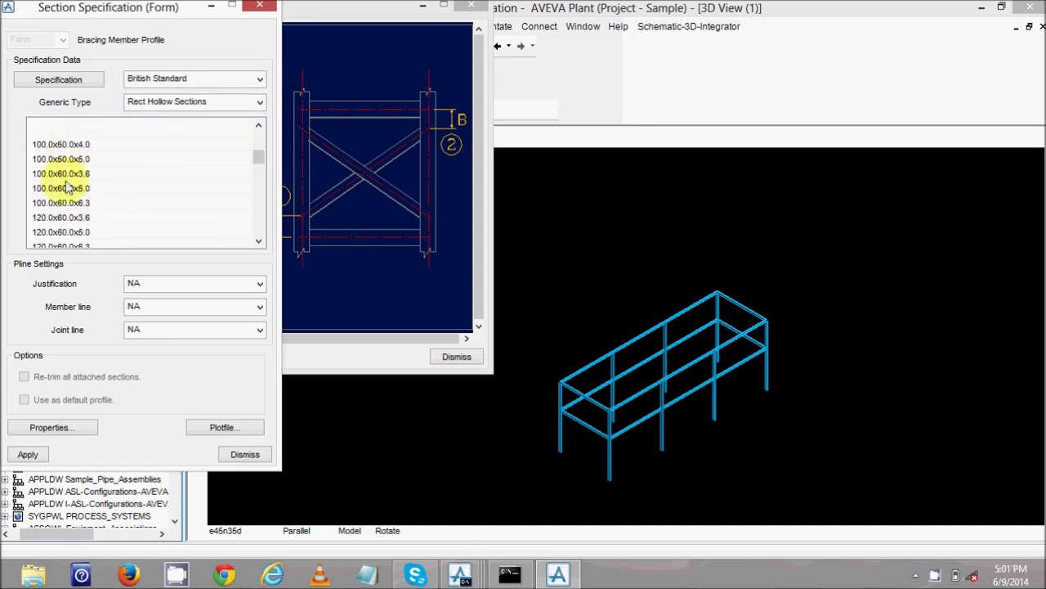
pyautogui.click(79, 189)
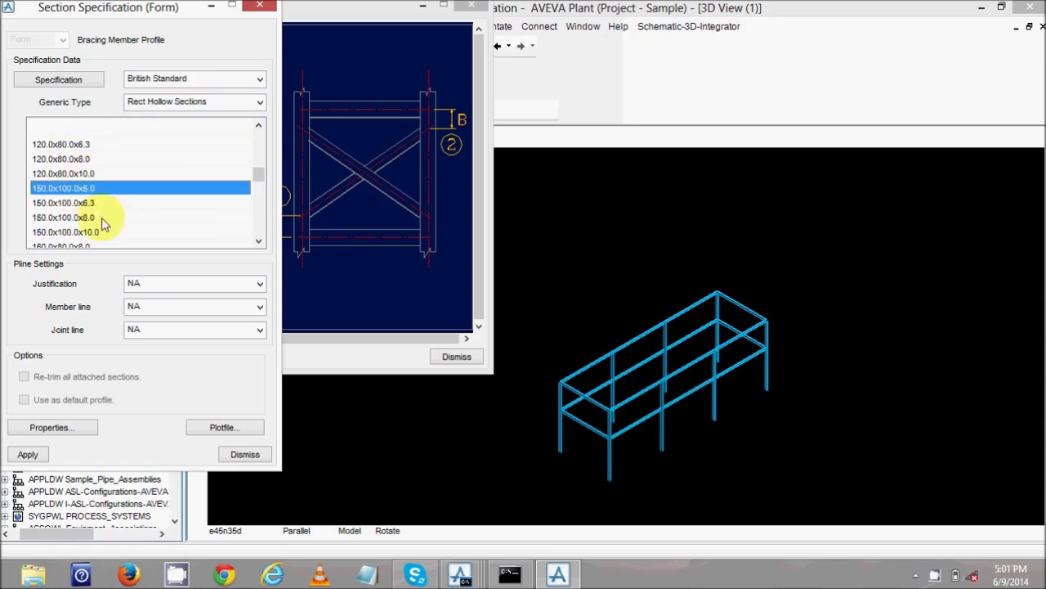
pyautogui.click(27, 455)
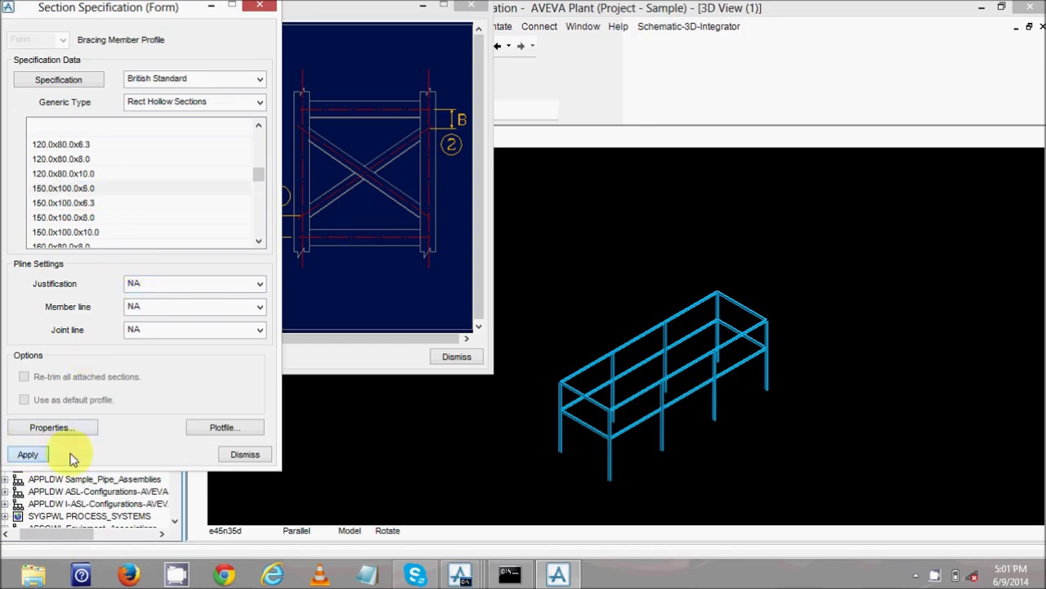
# - Close the member profile form and start bracing with the A/K Bracing (3), 3 picks configuration
pyautogui.click(238, 454)
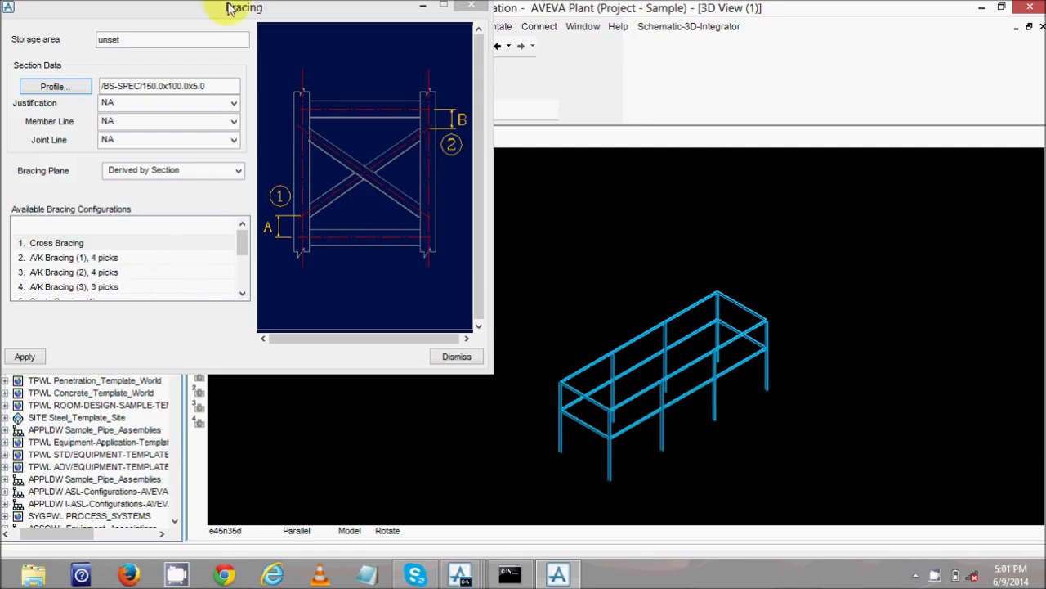
pyautogui.moveTo(752, 396); pyautogui.dragTo(583, 378, button='middle')
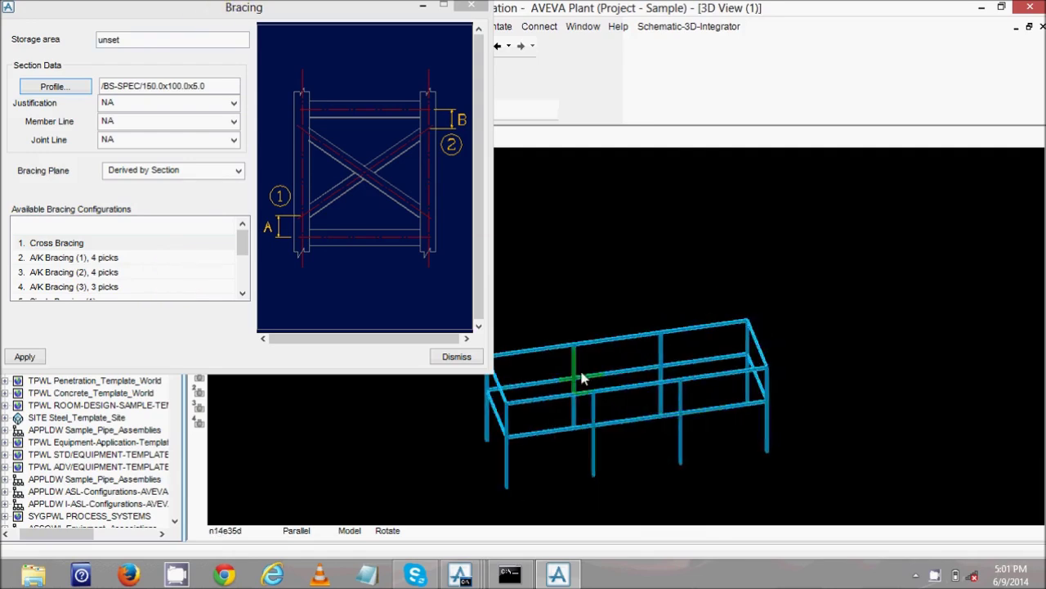
pyautogui.scroll(-2, 583, 378)
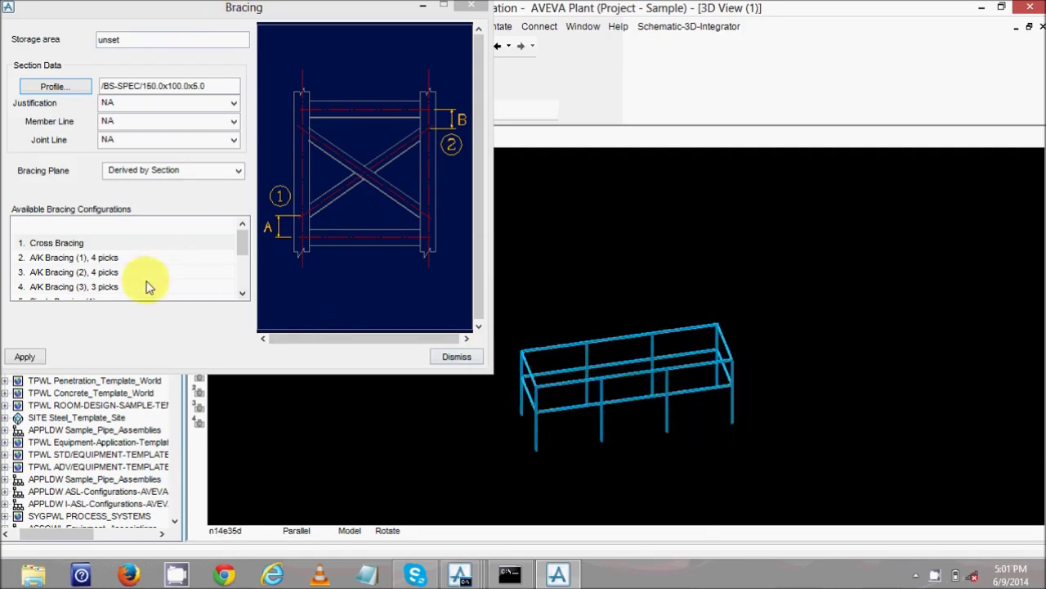
pyautogui.click(85, 290)
pyautogui.click(732, 435)
pyautogui.scroll(3, 712, 434)
pyautogui.click(92, 290)
pyautogui.click(655, 444)
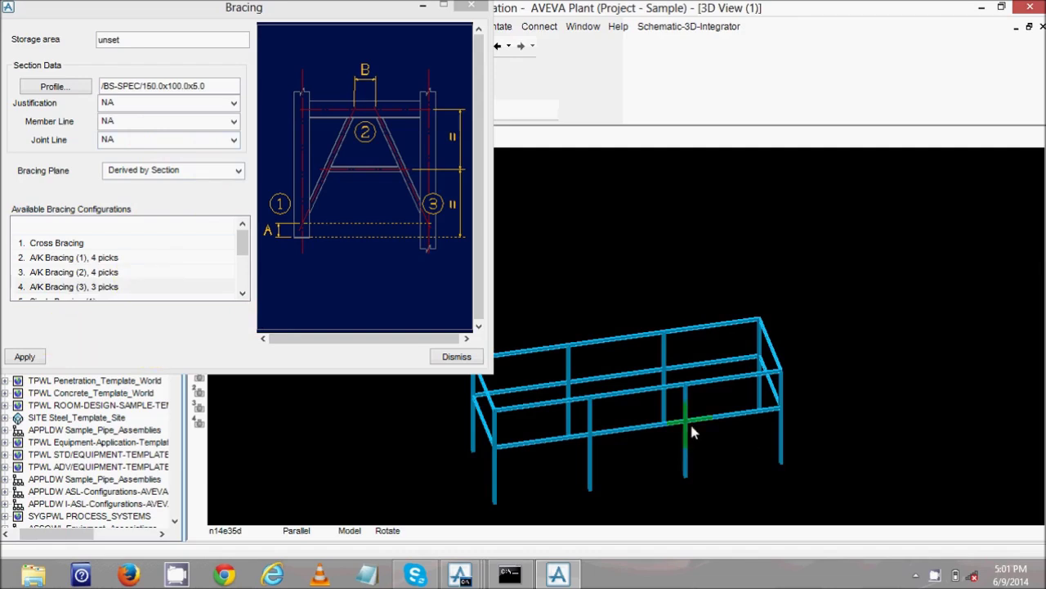
pyautogui.click(25, 357)
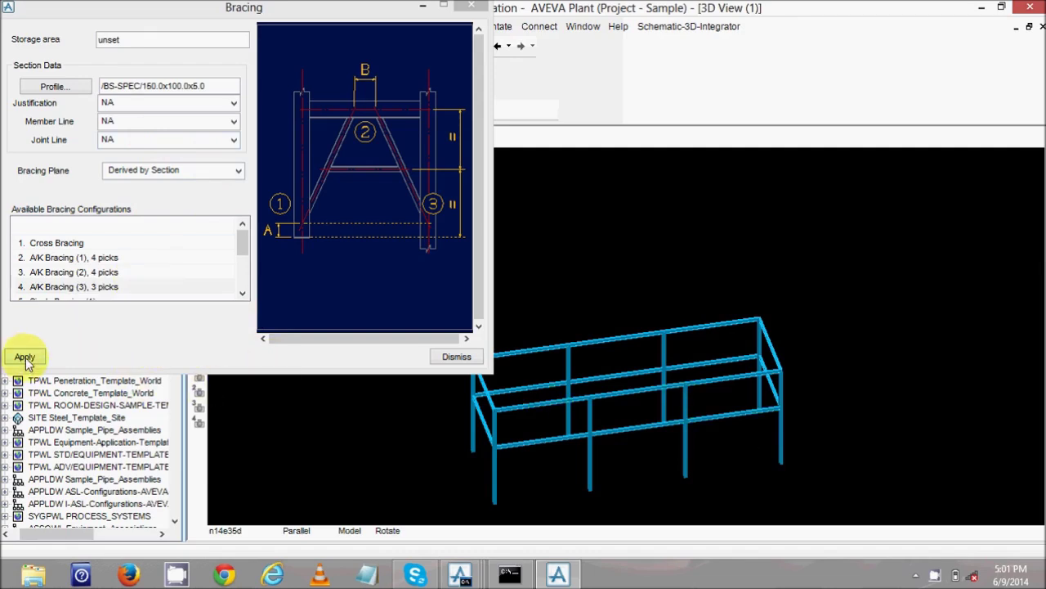
# - Choose the K bracing form and set gaps A and B to 75
pyautogui.click(57, 104)
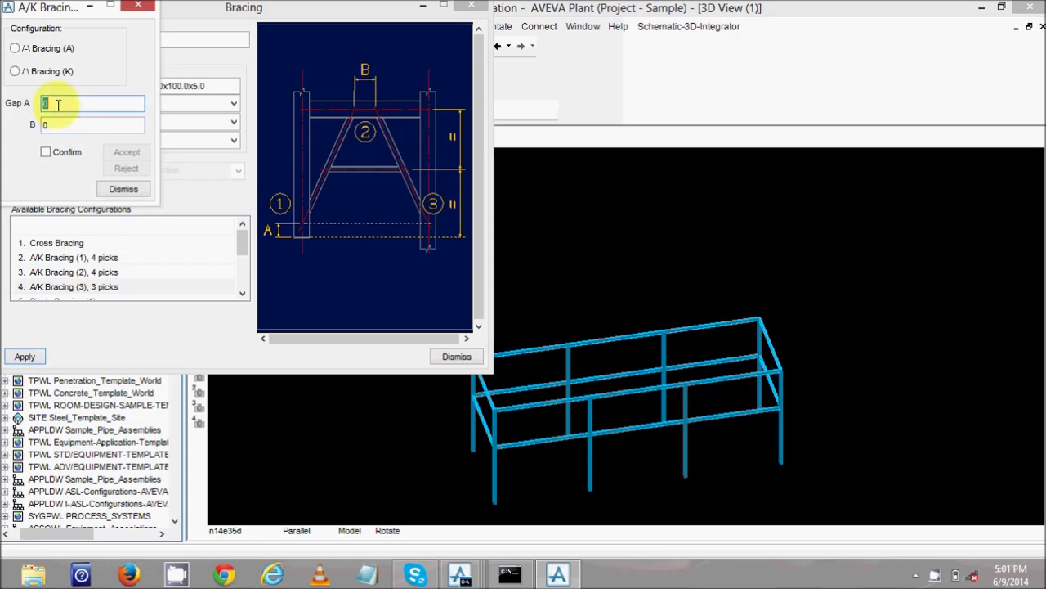
pyautogui.write('75')
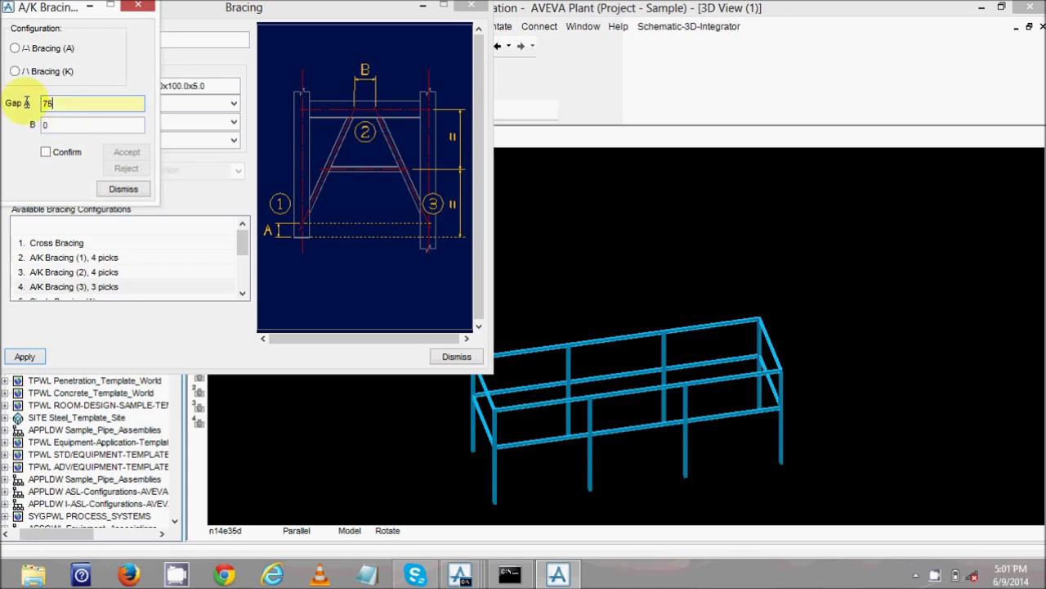
pyautogui.click(45, 123)
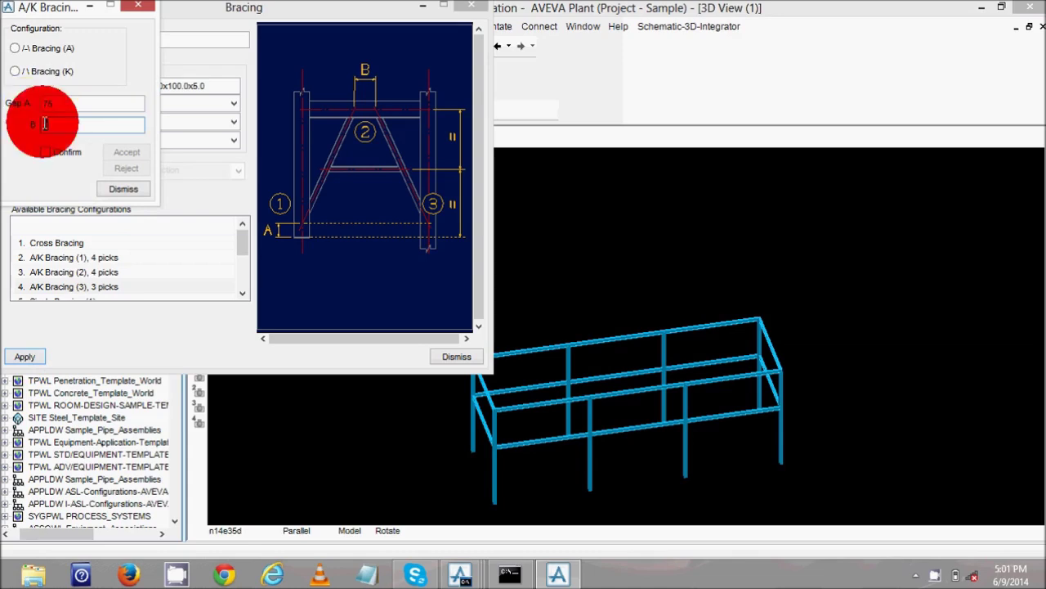
pyautogui.write('75')
pyautogui.press('Return')
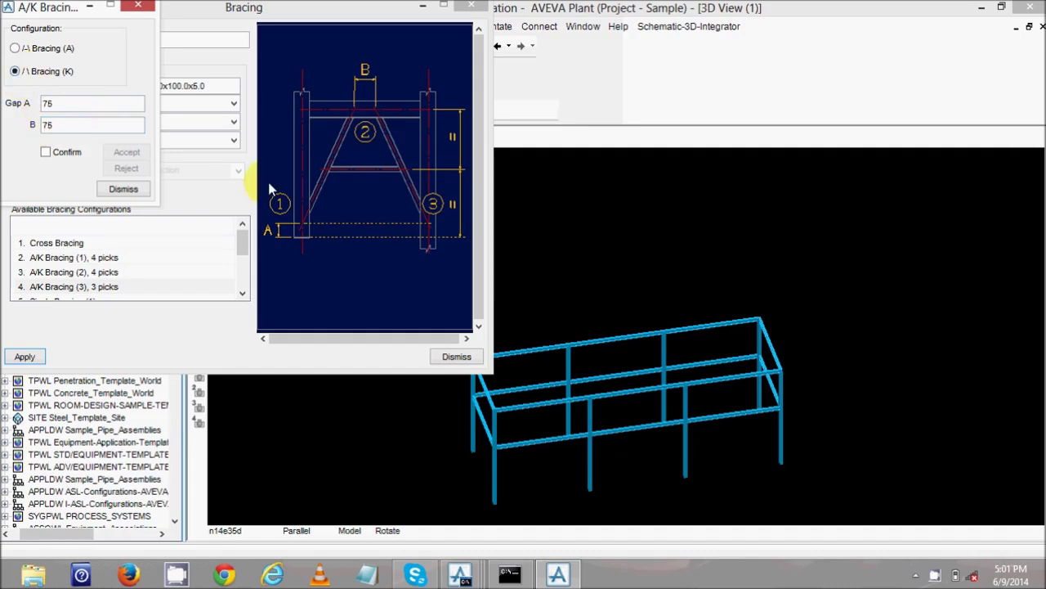
# - Add K bracing between the column legs and lower beams in all three bays along one long side of the frame
pyautogui.click(646, 432)
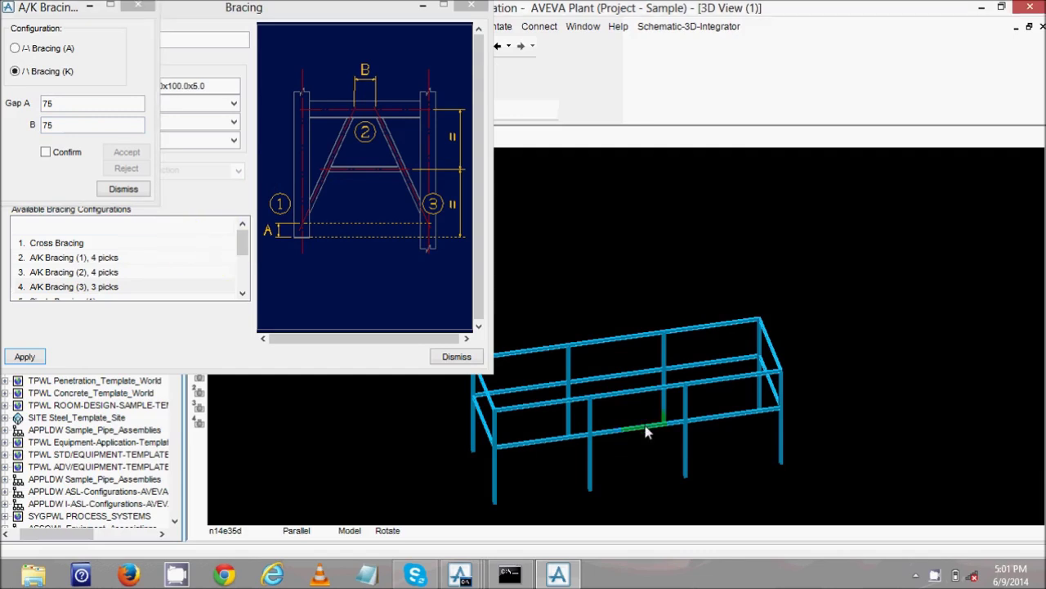
pyautogui.click(686, 464)
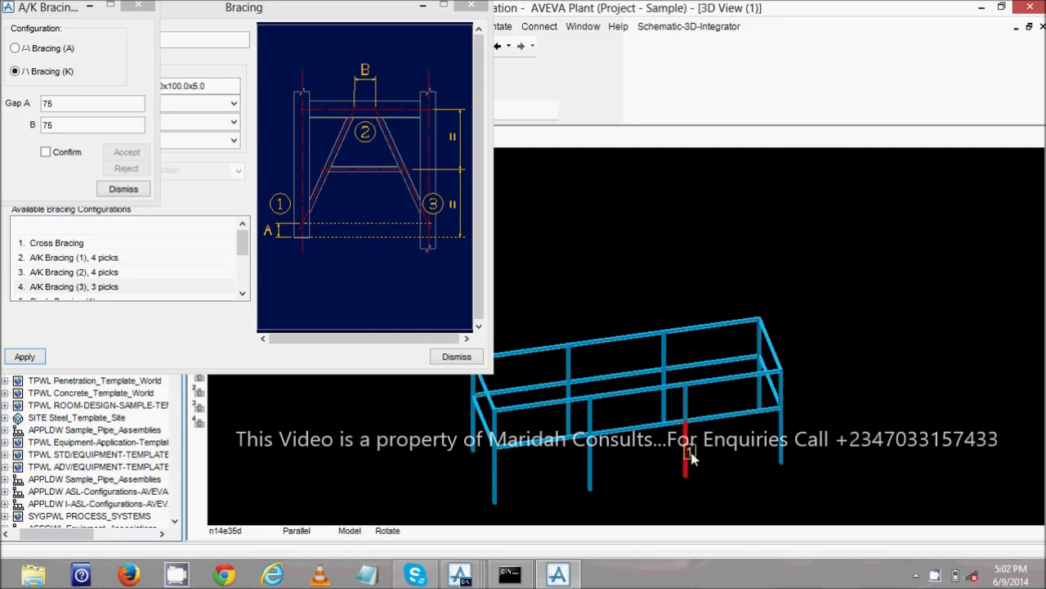
pyautogui.click(781, 456)
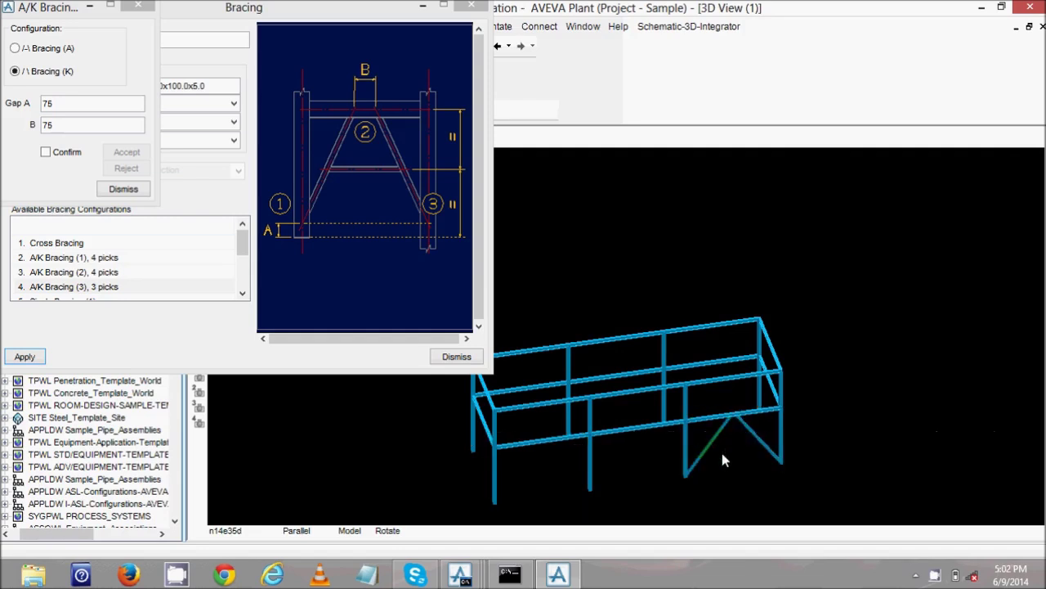
pyautogui.click(644, 427)
pyautogui.click(688, 472)
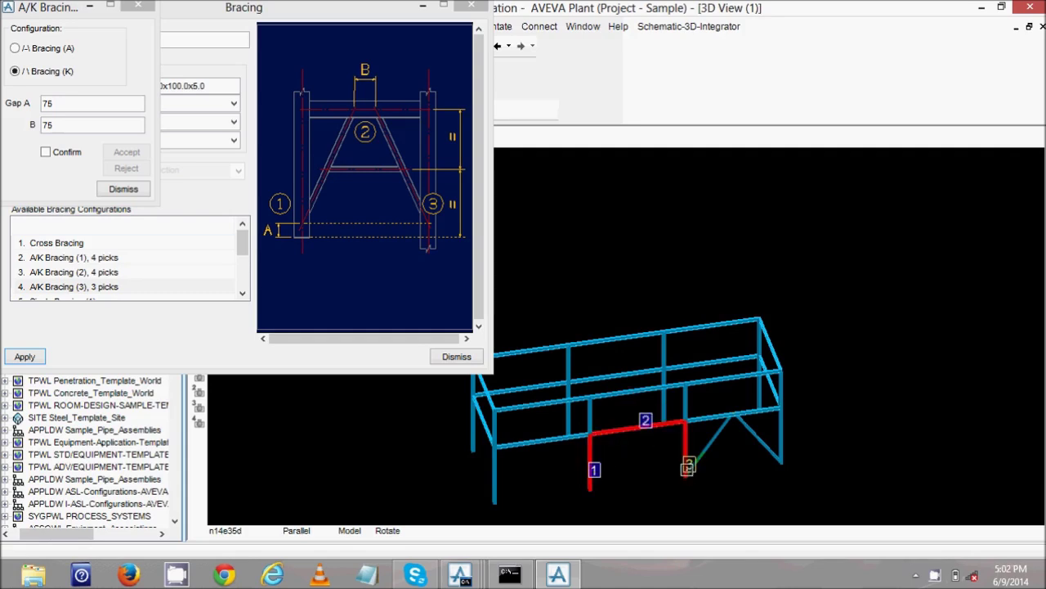
pyautogui.click(481, 503)
pyautogui.click(537, 454)
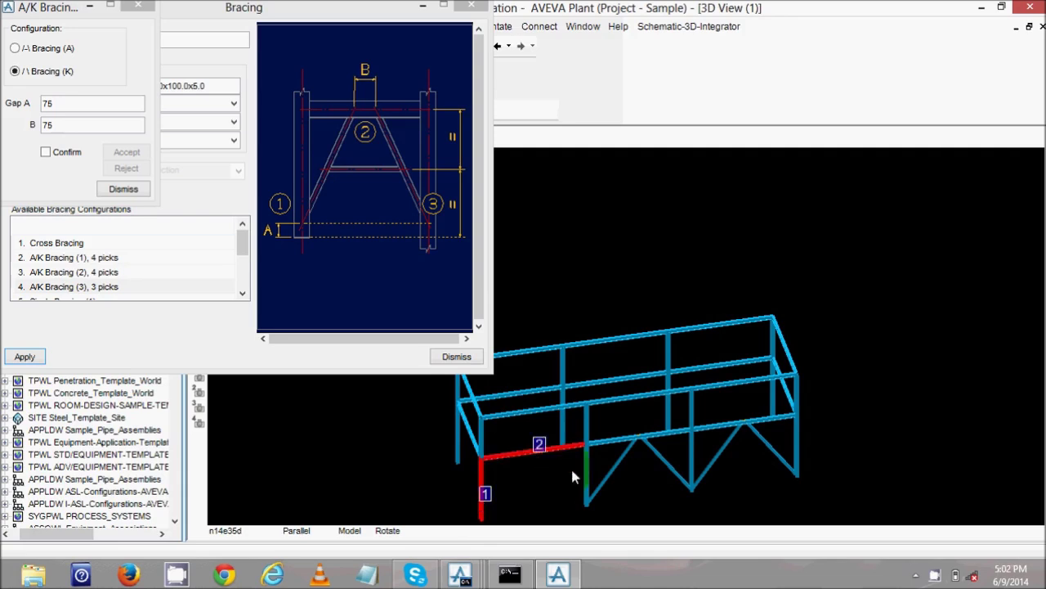
pyautogui.click(587, 493)
# - Add K bracing below the lower beam between the two corner columns at one short end
pyautogui.moveTo(456, 470); pyautogui.dragTo(617, 488, button='middle')
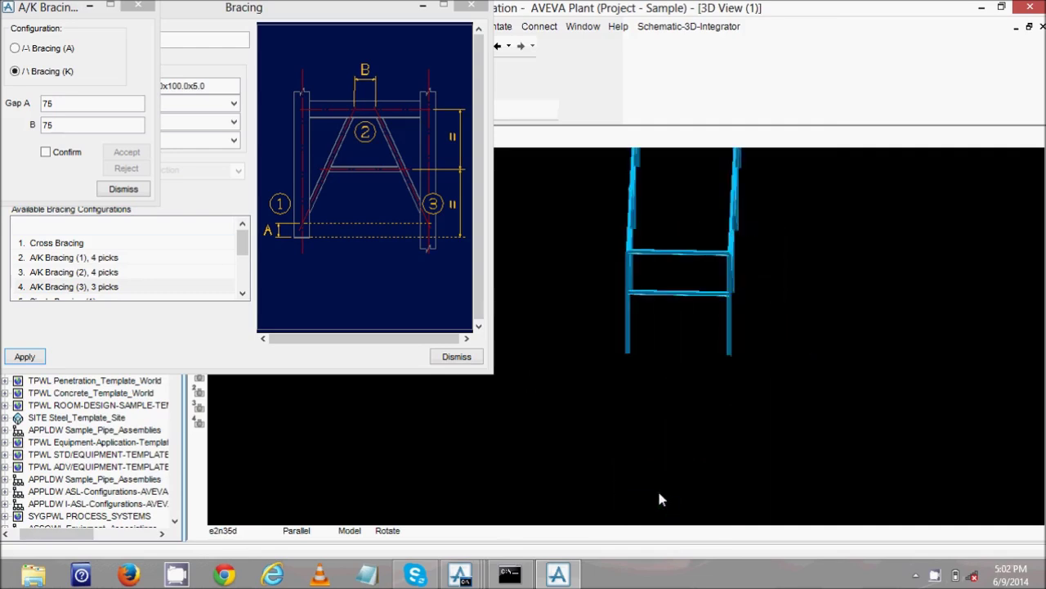
pyautogui.click(627, 337)
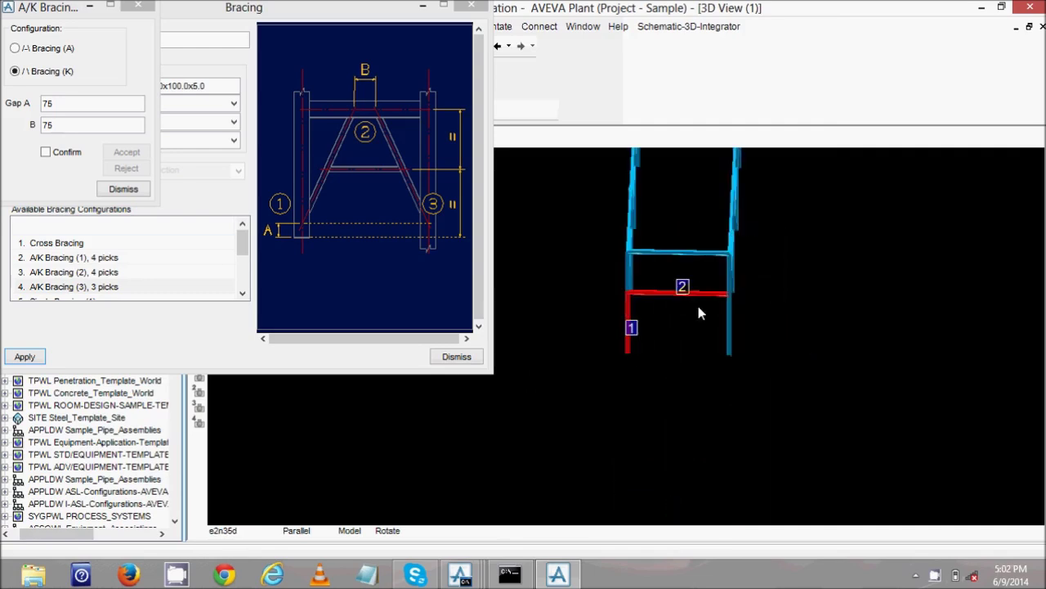
pyautogui.click(730, 340)
# - Add K bracing below the lower beams in the three bays along the opposite long side
pyautogui.moveTo(584, 342); pyautogui.dragTo(648, 347, button='middle')
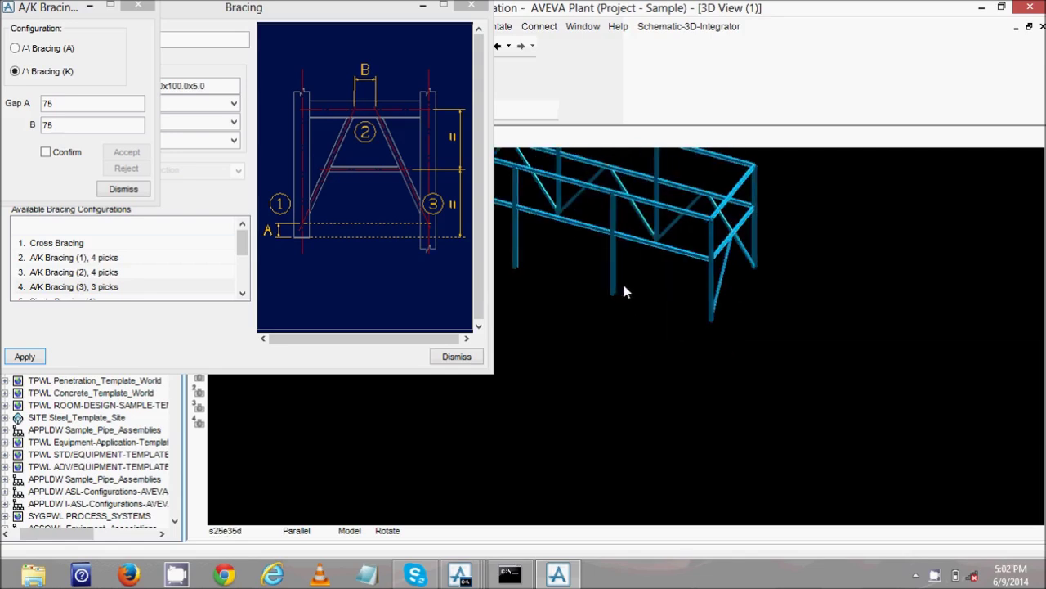
pyautogui.click(665, 252)
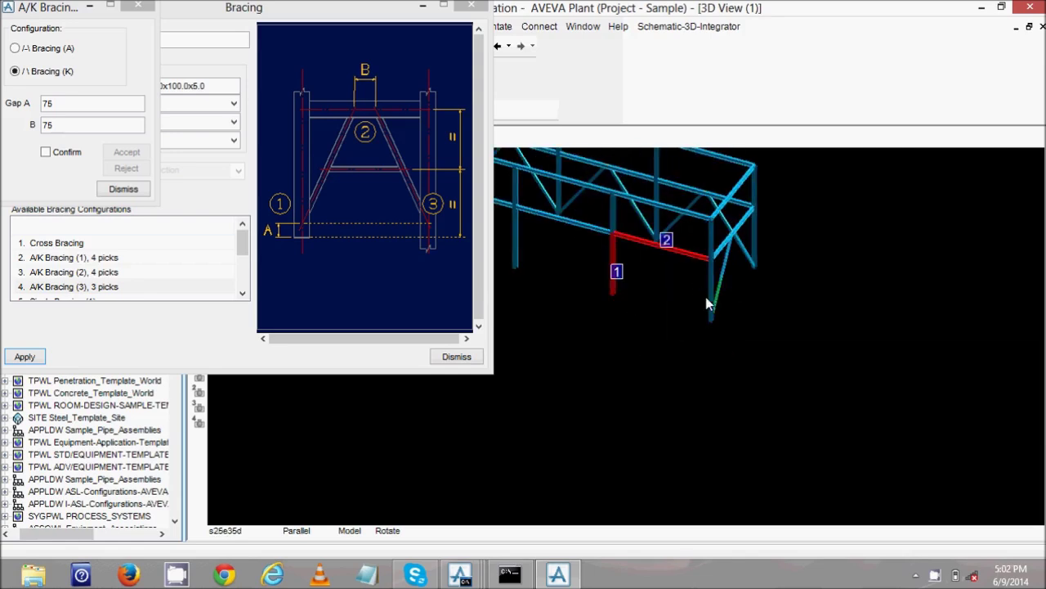
pyautogui.click(709, 306)
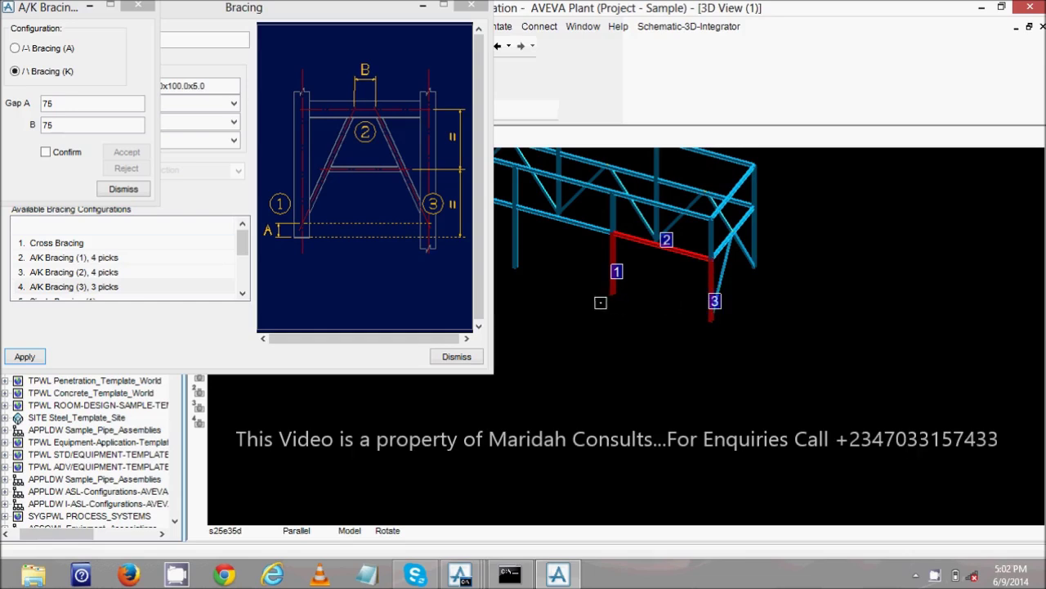
pyautogui.moveTo(610, 298); pyautogui.dragTo(578, 322, button='middle')
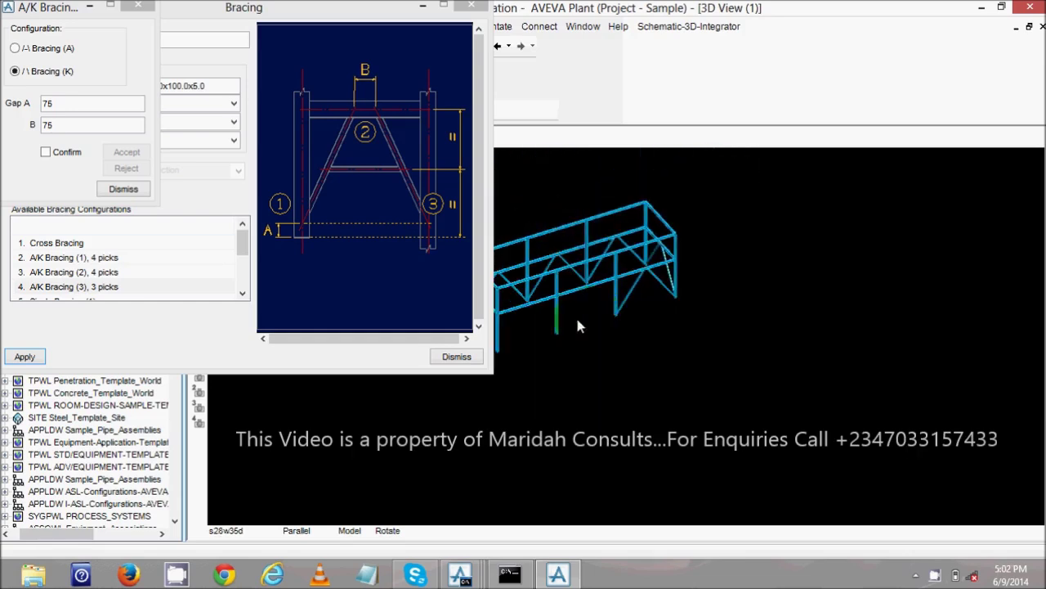
pyautogui.click(561, 318)
pyautogui.click(581, 289)
pyautogui.click(618, 304)
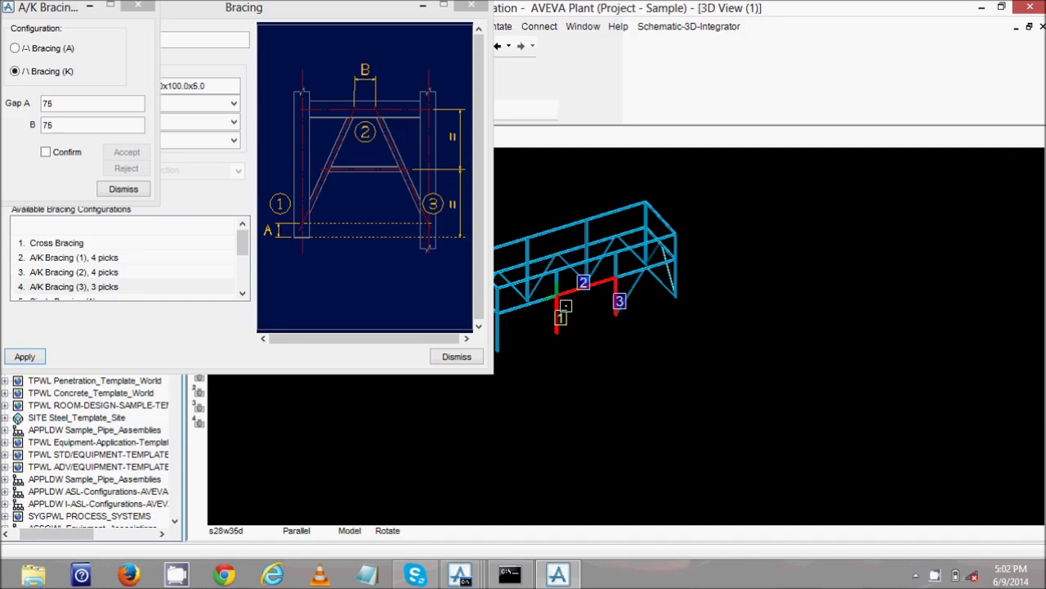
pyautogui.scroll(3, 561, 320)
pyautogui.scroll(2, 565, 324)
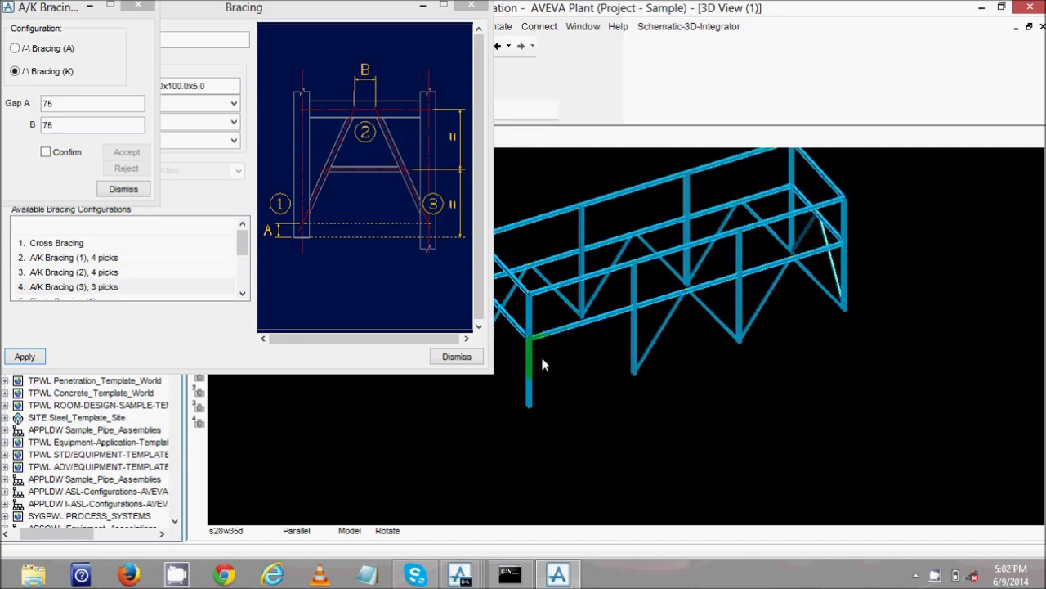
pyautogui.click(527, 386)
pyautogui.click(585, 324)
pyautogui.click(634, 362)
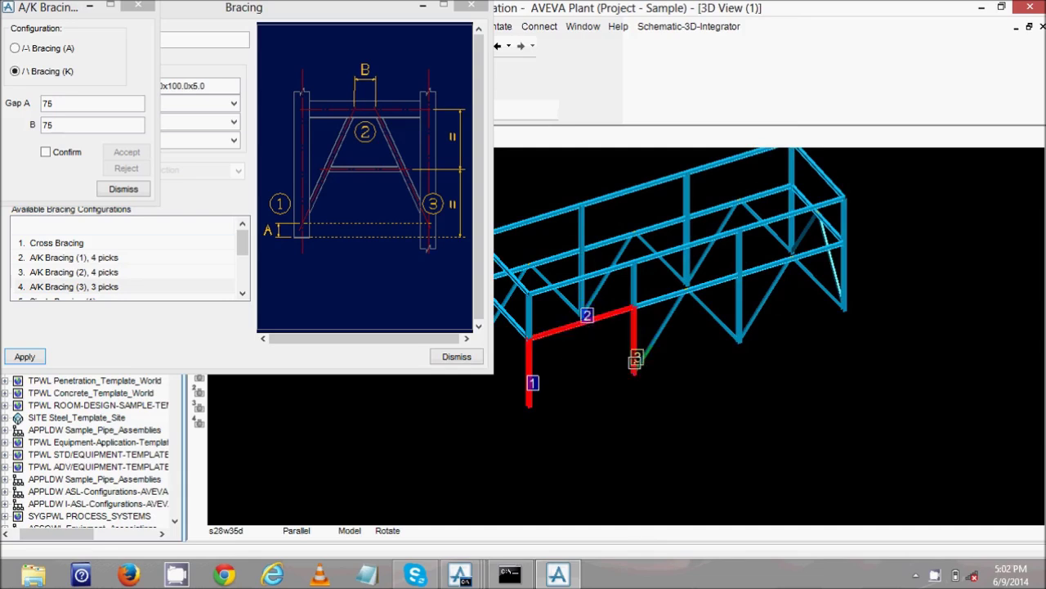
# - Add K bracing below the lower beam at the remaining short end and close the A/K bracing form
pyautogui.moveTo(617, 362); pyautogui.dragTo(589, 381, button='middle')
pyautogui.click(572, 395)
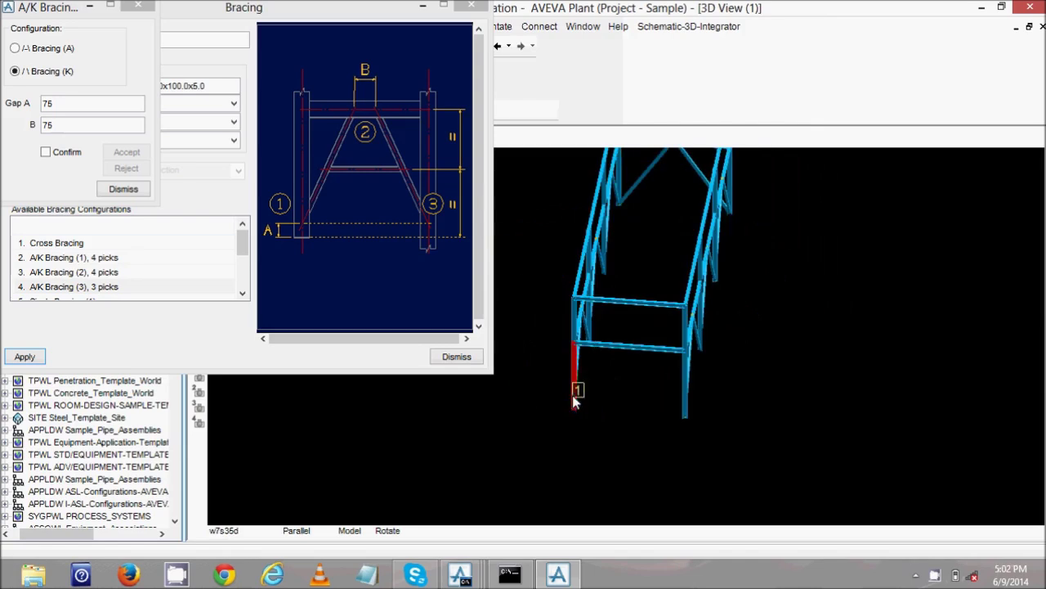
pyautogui.click(633, 346)
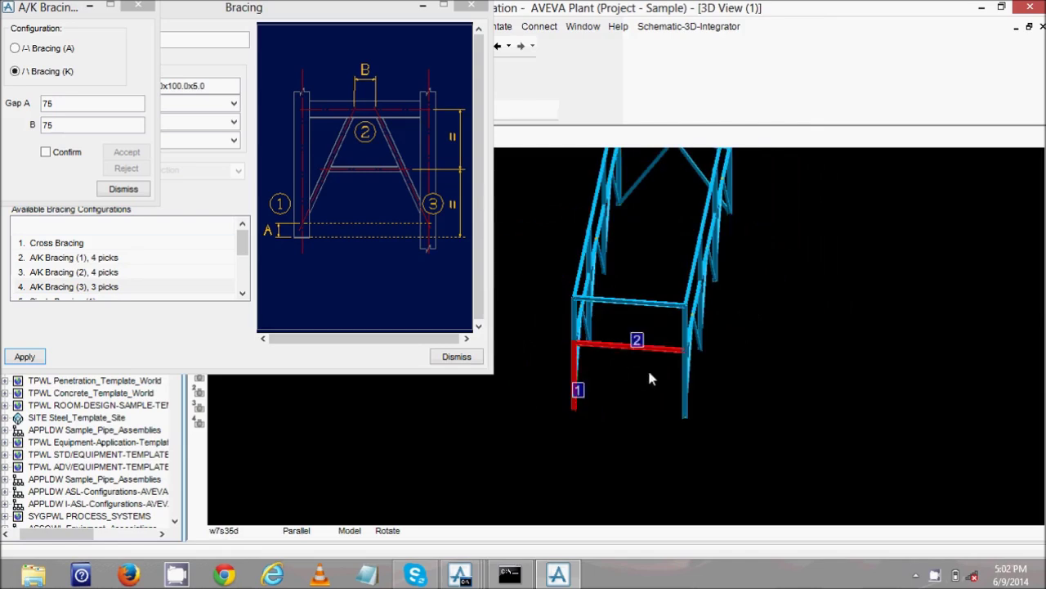
pyautogui.click(684, 401)
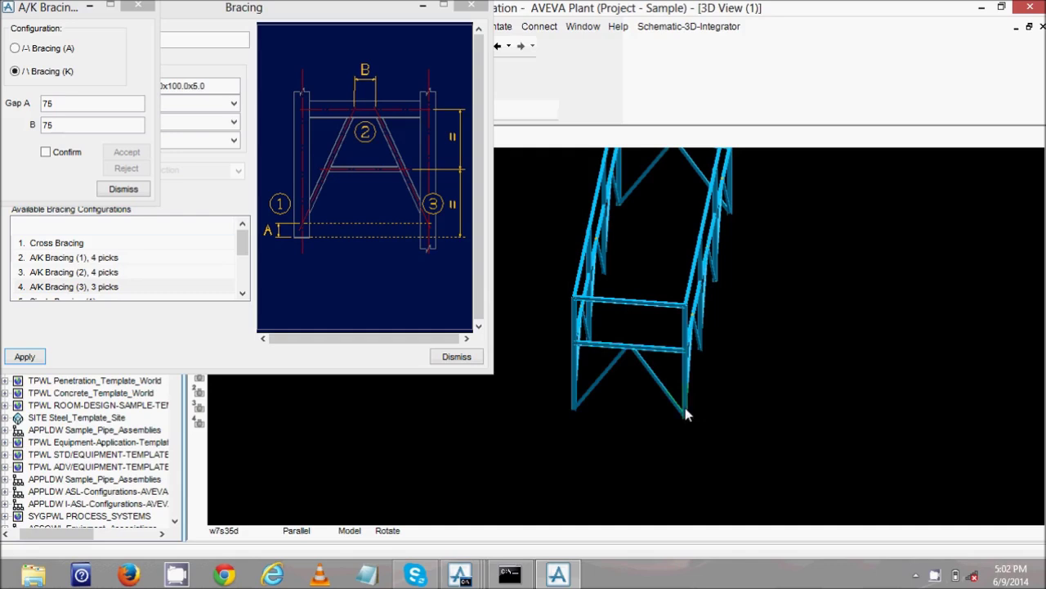
pyautogui.moveTo(560, 372); pyautogui.dragTo(664, 394, button='middle')
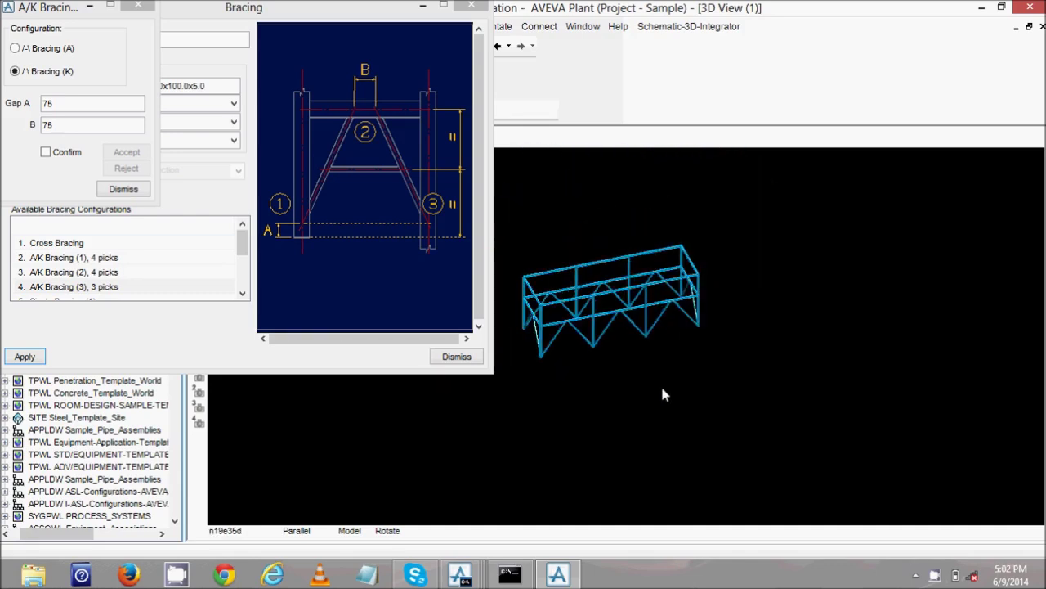
pyautogui.scroll(5, 660, 384)
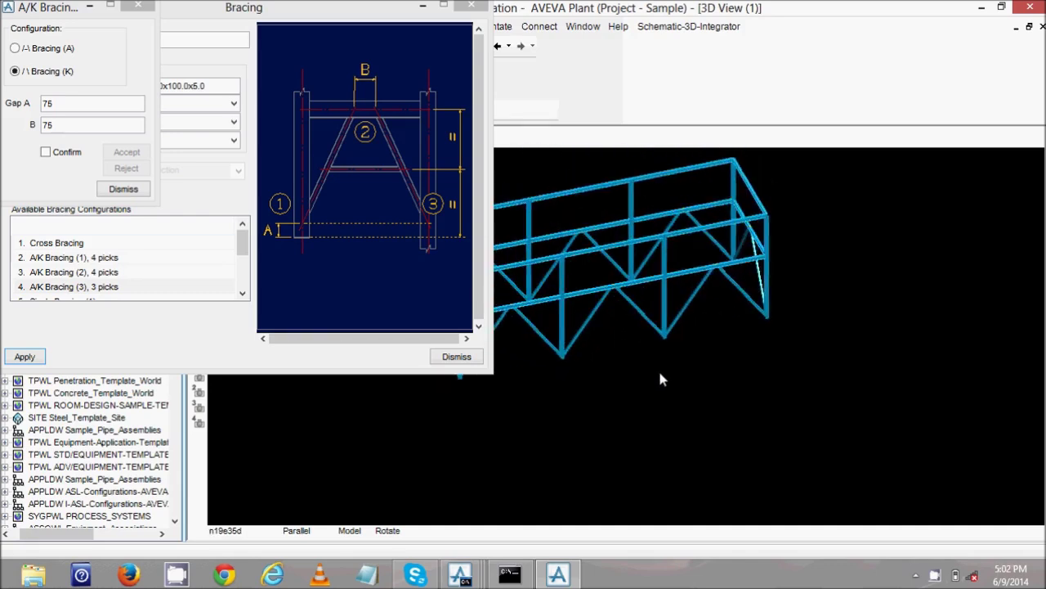
pyautogui.click(138, 191)
# - Compare the diagrams of the A/K Bracing (1), (2) and (3) and Single Bracing (1) configurations
pyautogui.scroll(-3, 613, 309)
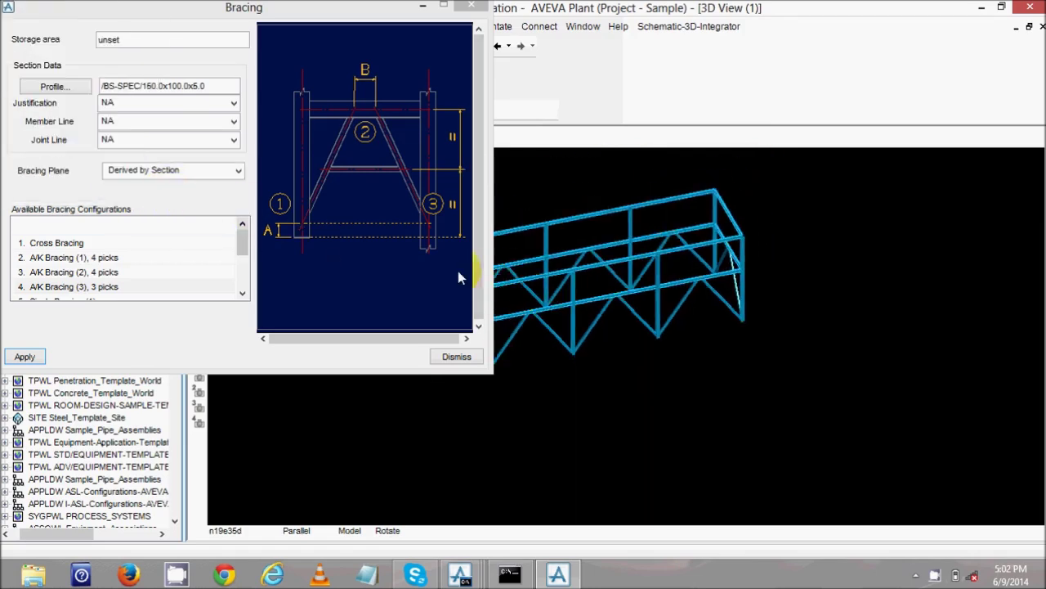
pyautogui.click(65, 257)
pyautogui.click(68, 271)
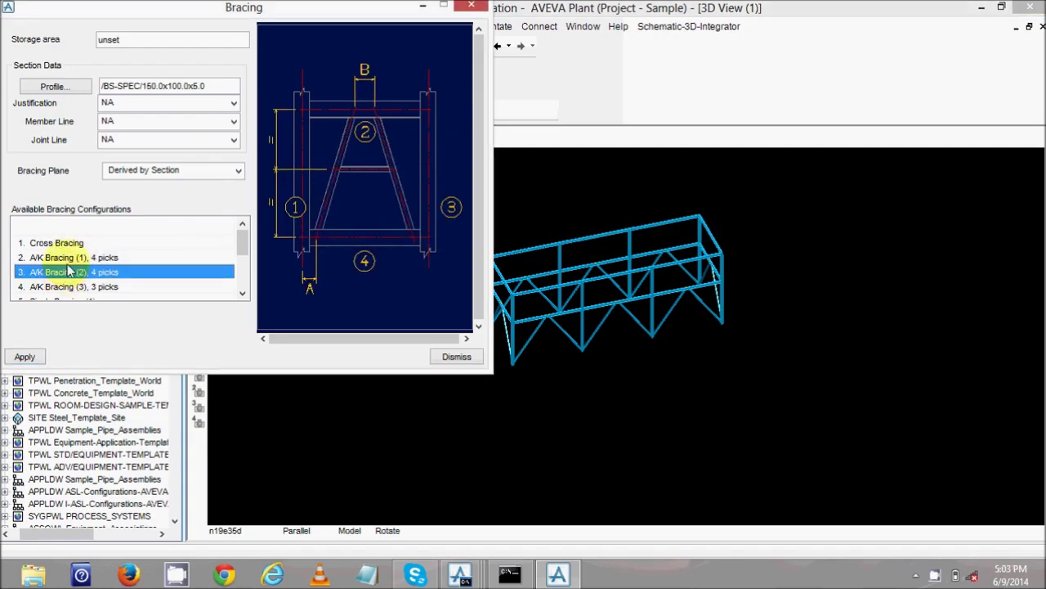
pyautogui.click(70, 260)
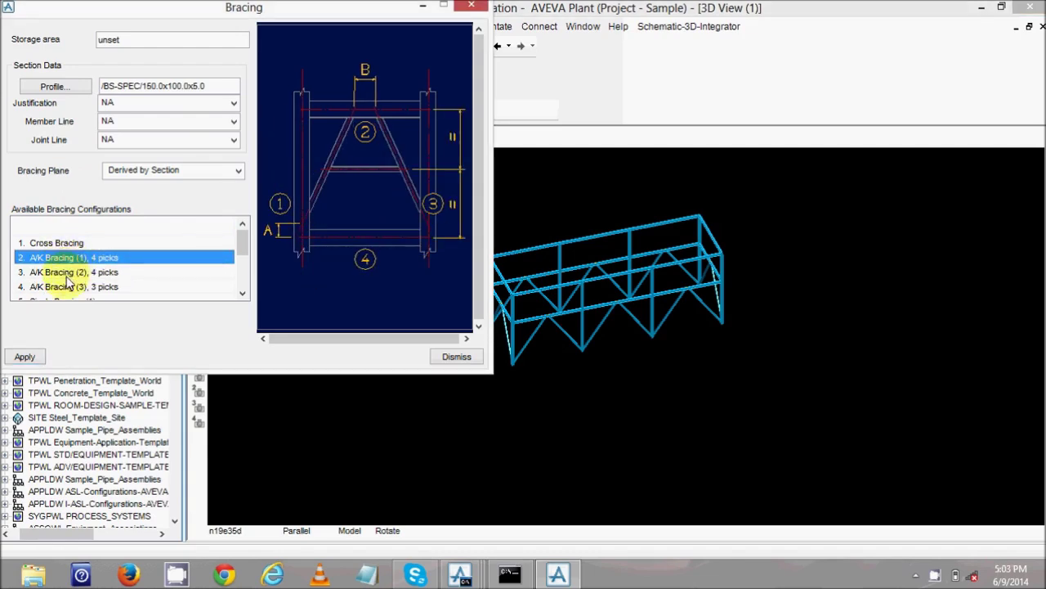
pyautogui.click(67, 279)
pyautogui.scroll(-1, 63, 266)
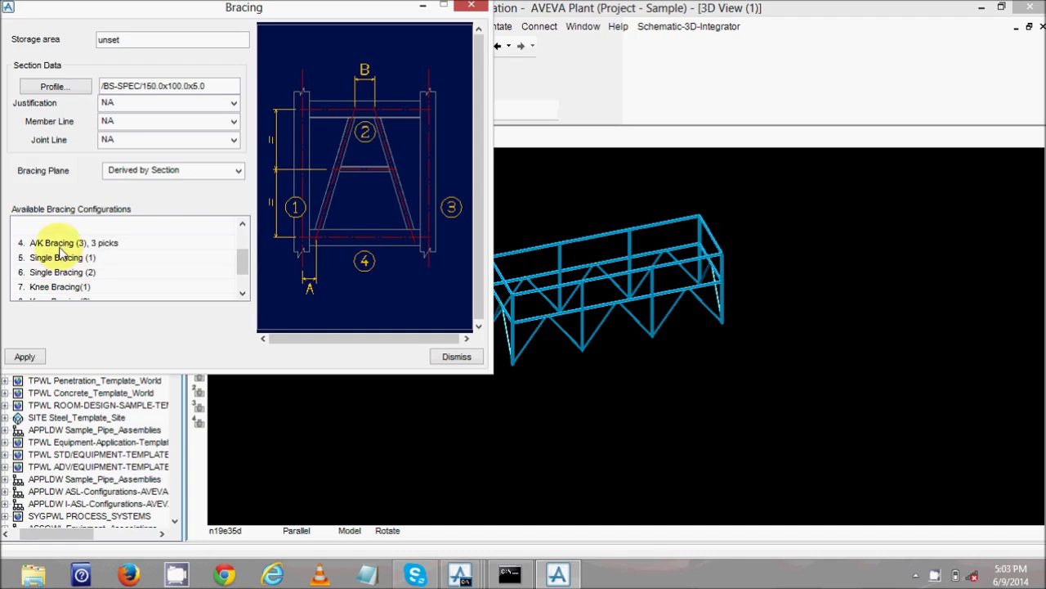
pyautogui.click(60, 245)
pyautogui.click(59, 258)
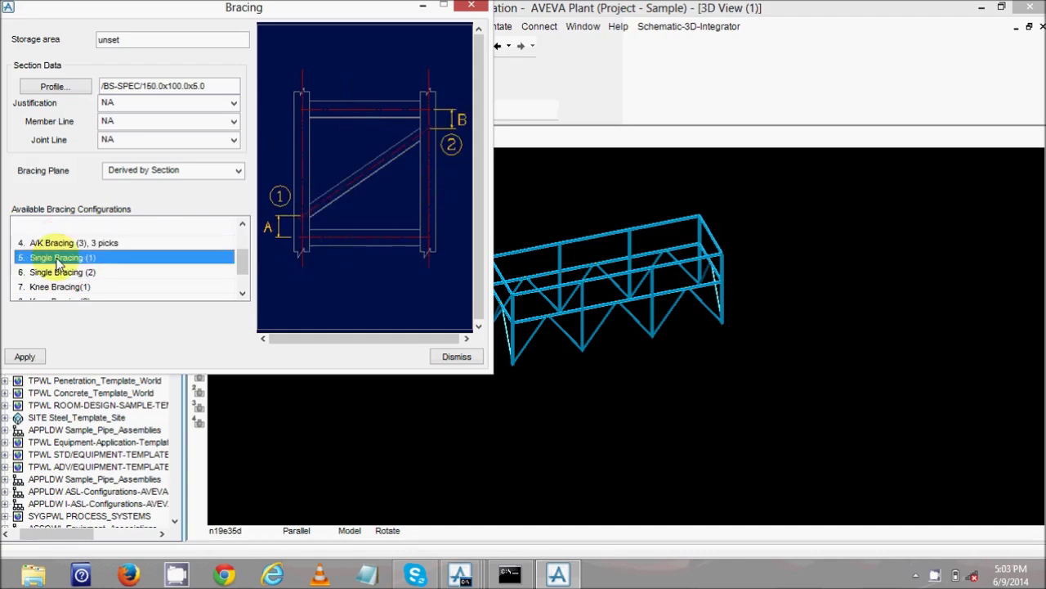
pyautogui.scroll(1, 59, 265)
pyautogui.click(55, 277)
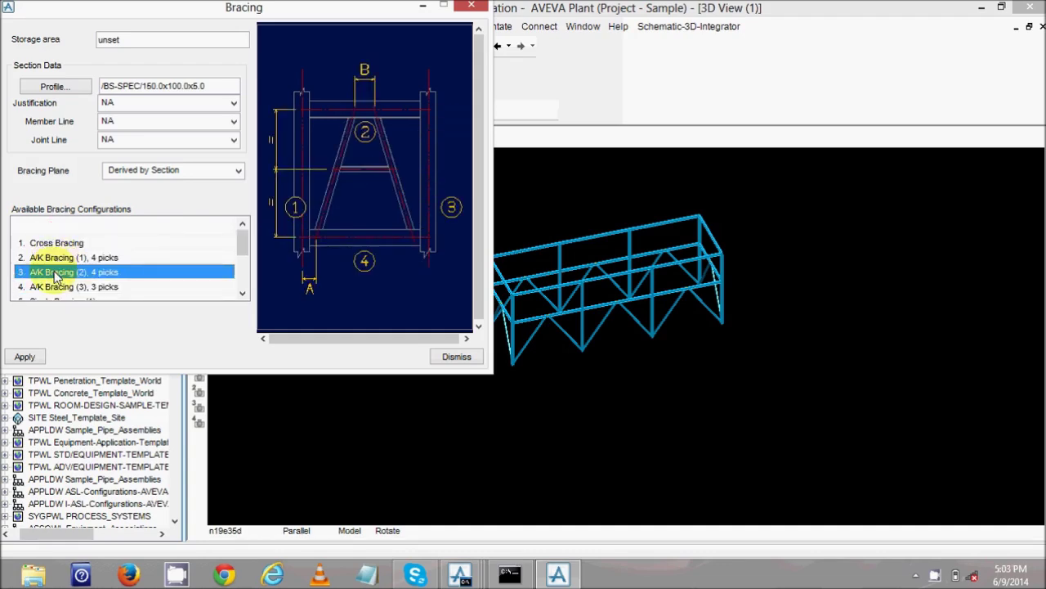
pyautogui.click(66, 259)
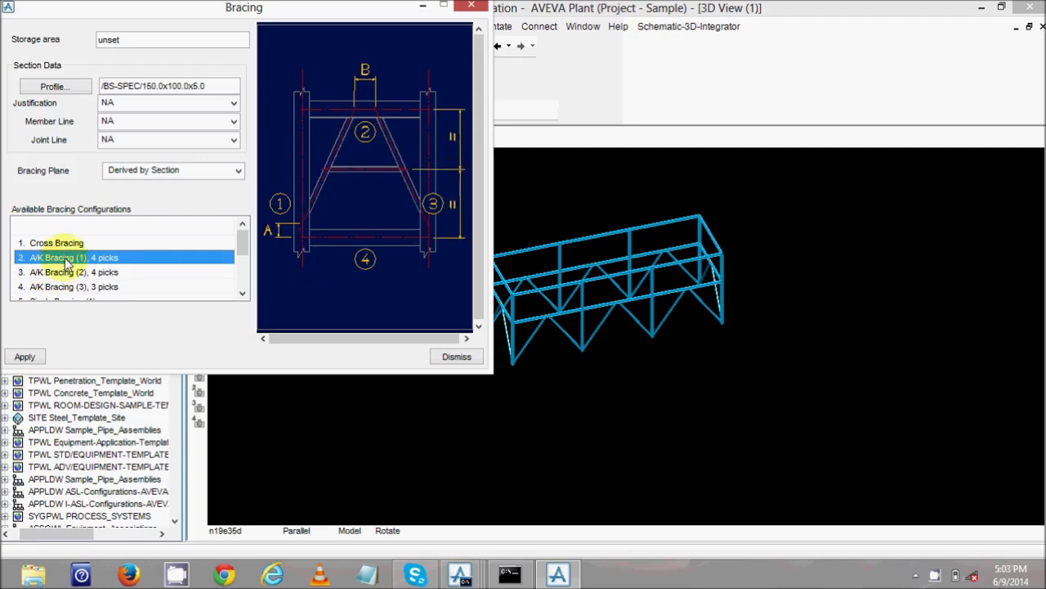
pyautogui.click(65, 271)
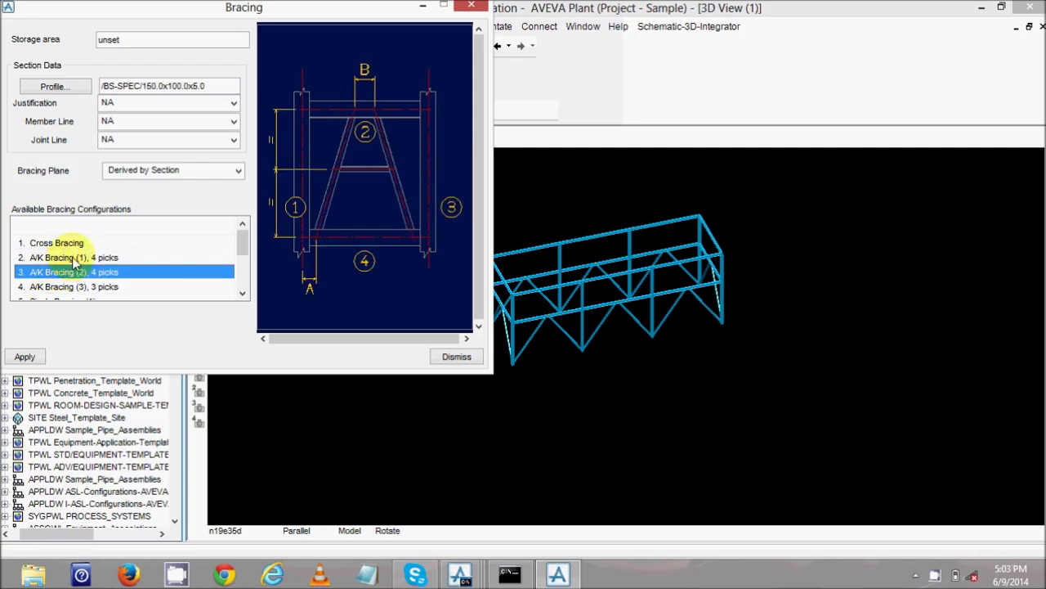
pyautogui.click(76, 258)
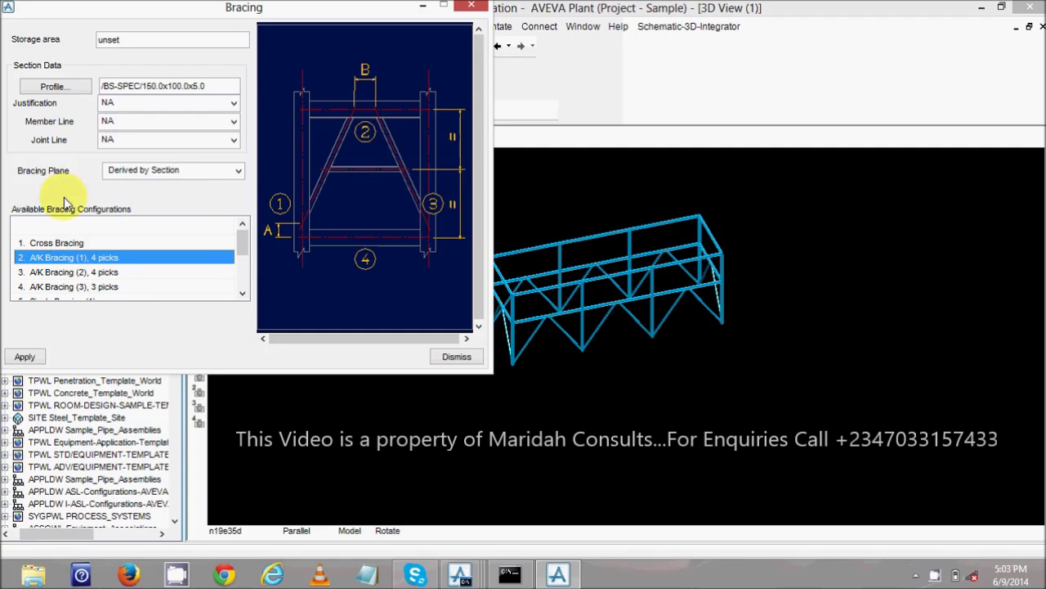
pyautogui.click(25, 357)
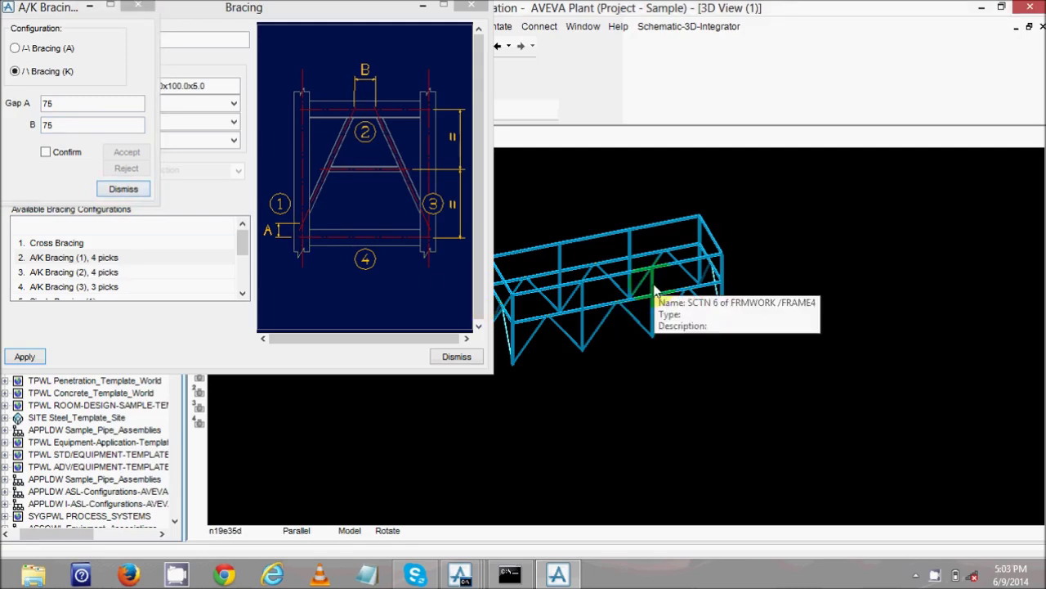
pyautogui.click(654, 291)
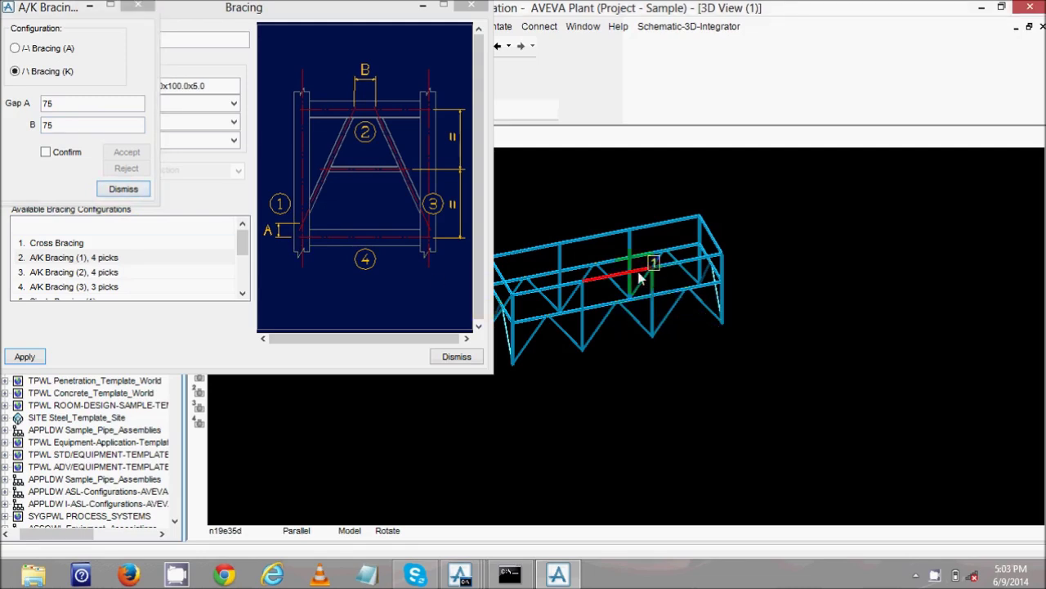
pyautogui.click(643, 271)
pyautogui.click(121, 188)
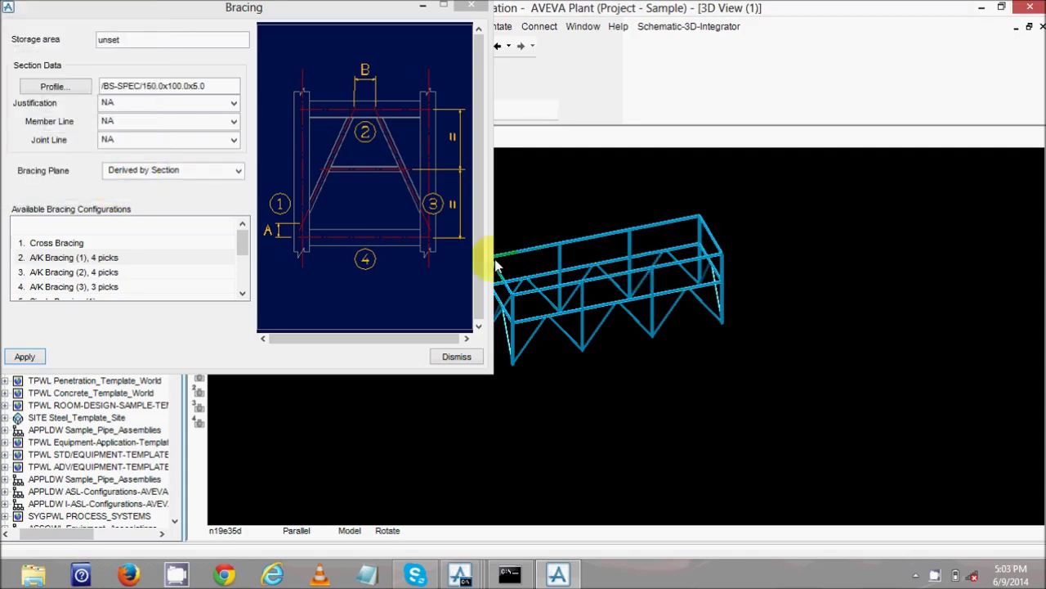
# - Try to add A/K Bracing (1) in the K layout between the lower and upper beams of the front long side's end bay
pyautogui.click(25, 356)
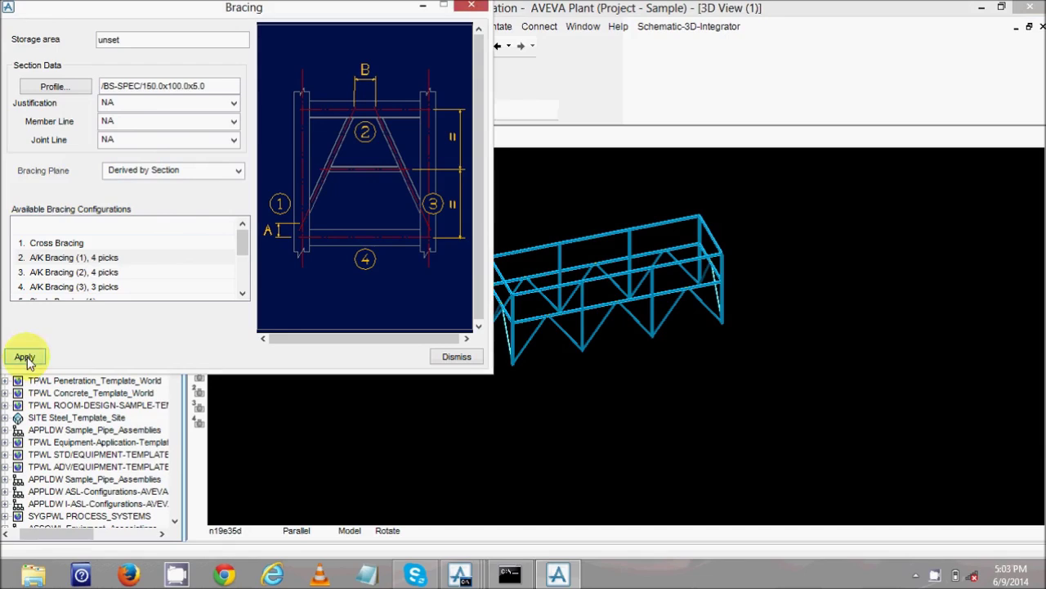
pyautogui.scroll(3, 695, 316)
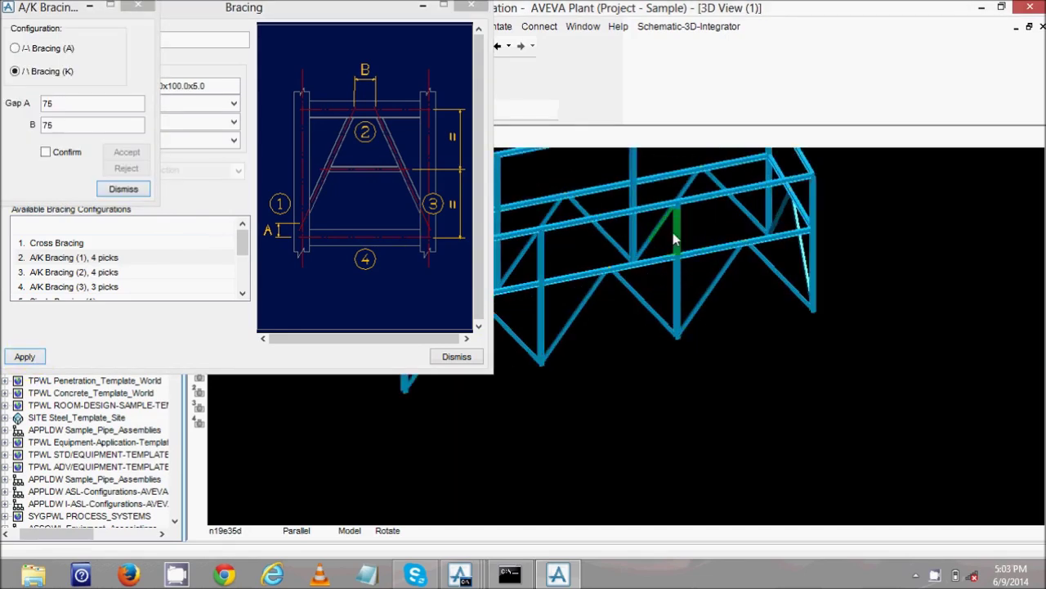
pyautogui.click(681, 240)
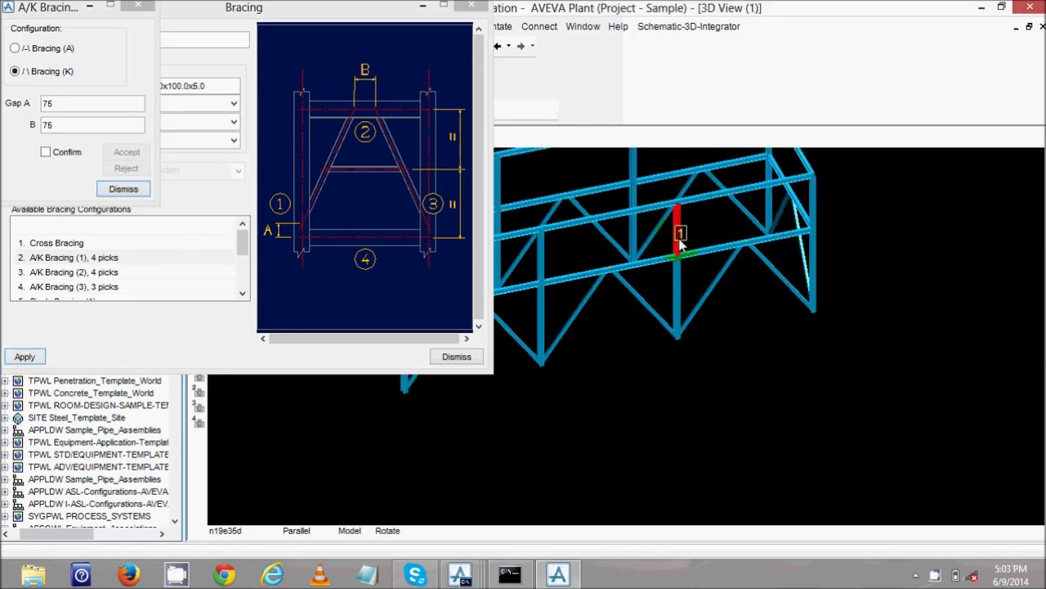
pyautogui.click(744, 195)
pyautogui.click(809, 216)
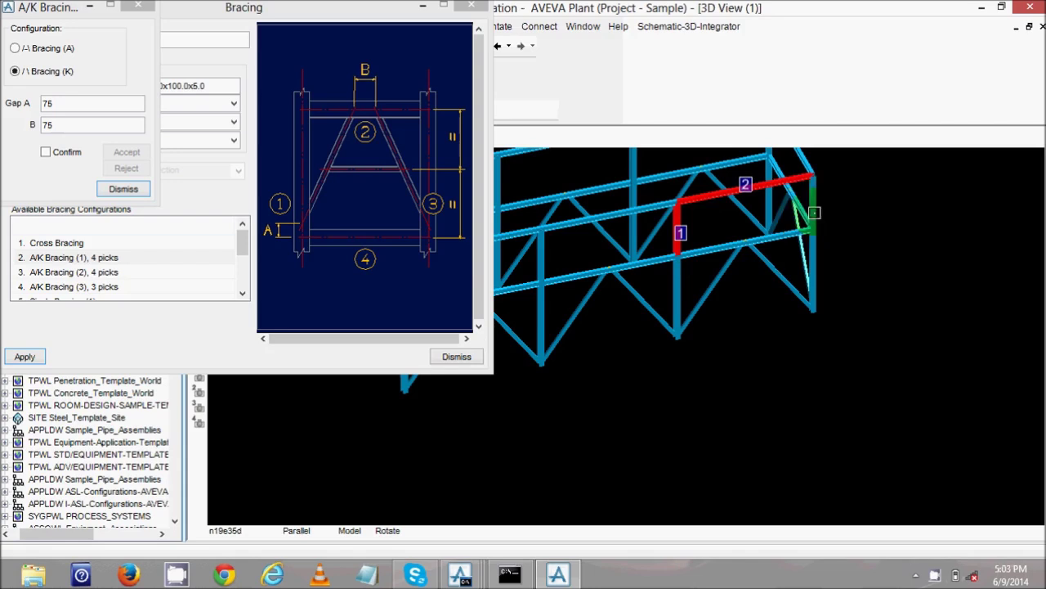
pyautogui.click(746, 238)
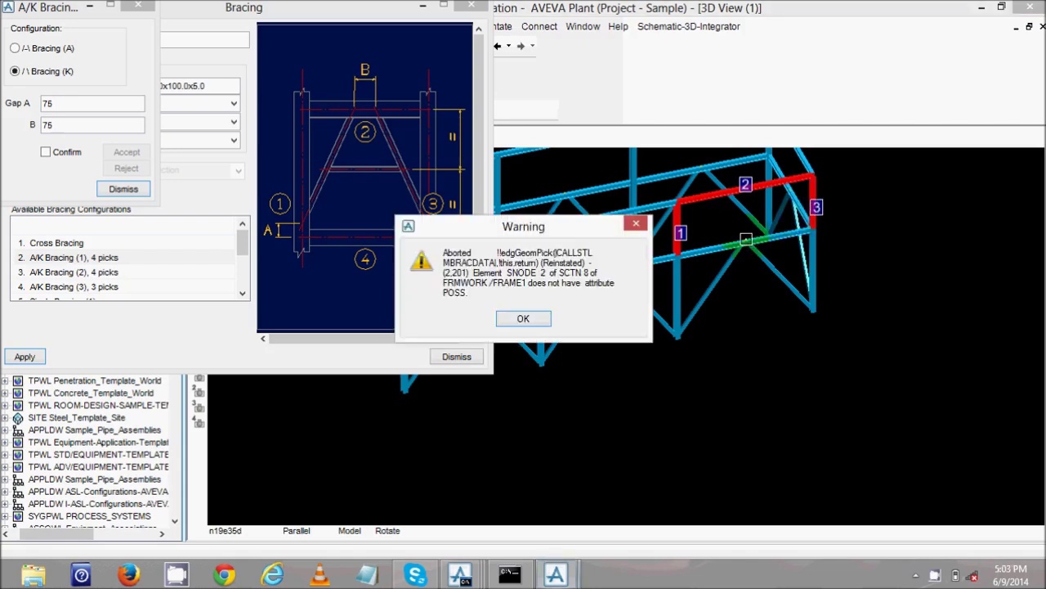
pyautogui.click(523, 317)
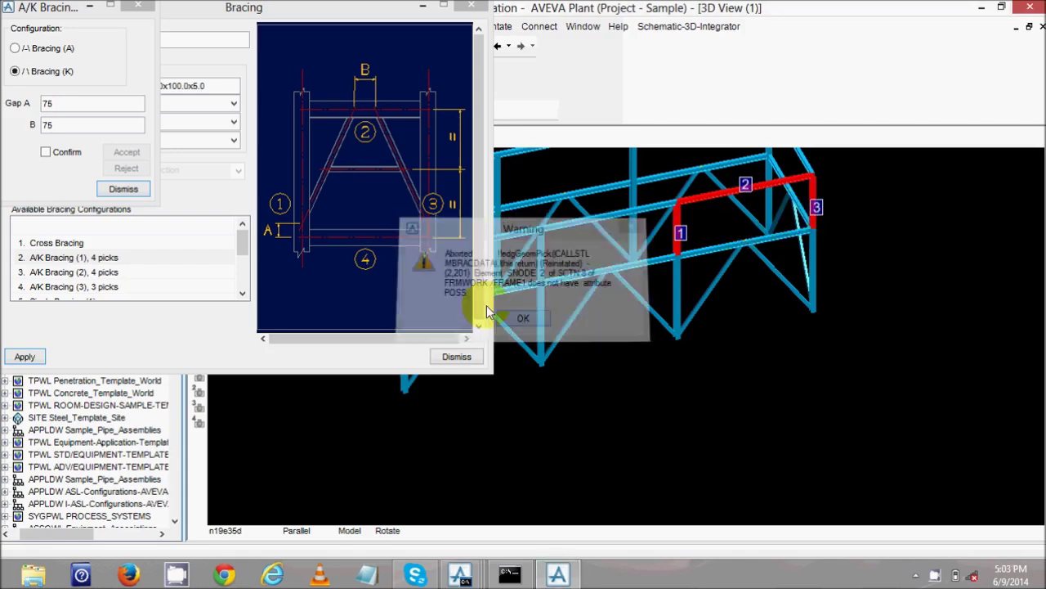
pyautogui.click(124, 189)
# - Choose the A/K Bracing (2) configuration for the upper bay bracing
pyautogui.click(105, 271)
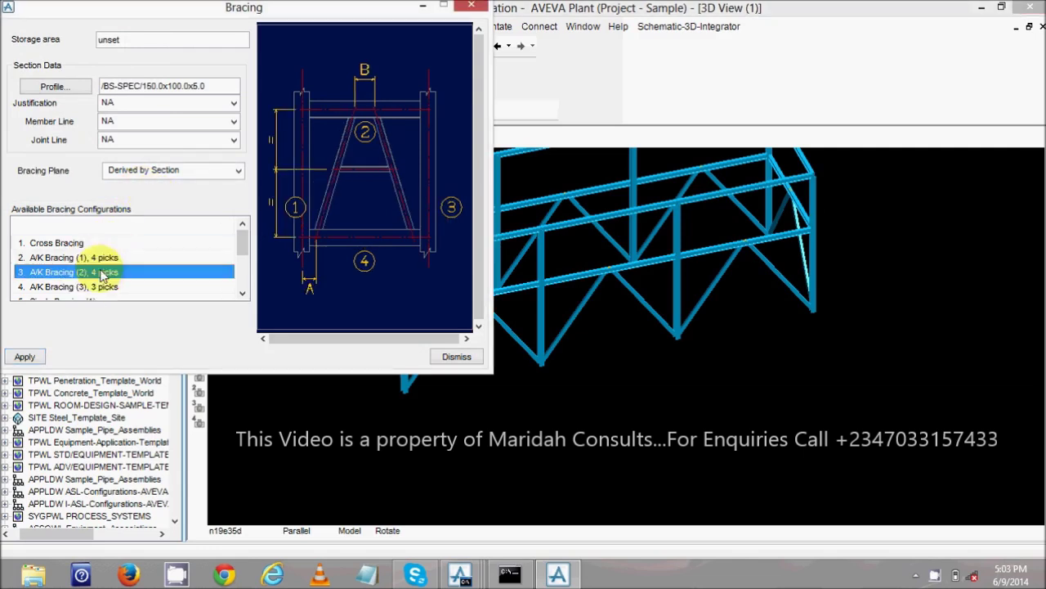
pyautogui.click(25, 357)
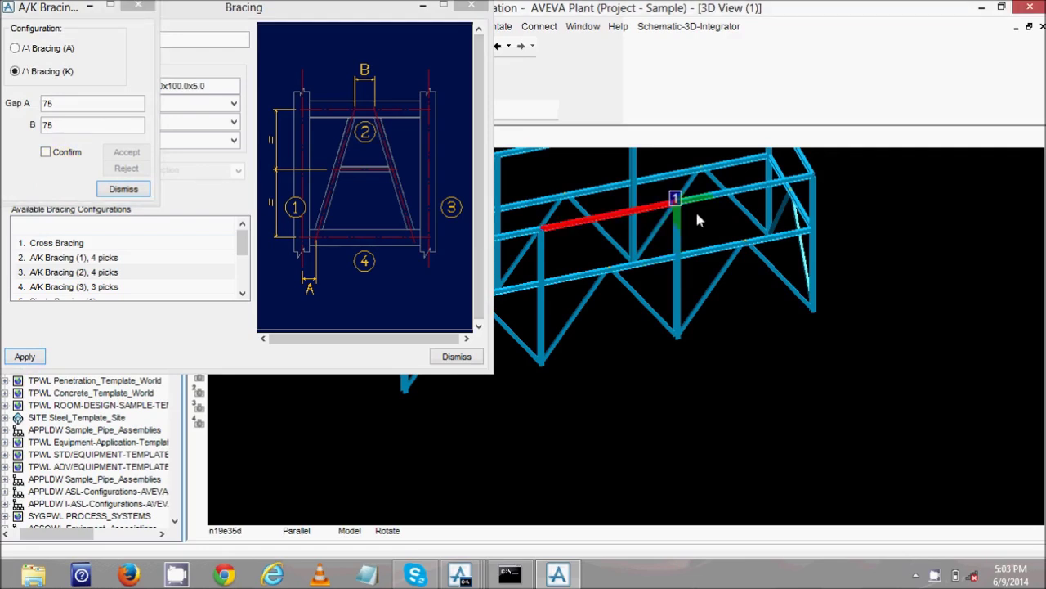
pyautogui.click(124, 190)
pyautogui.click(25, 356)
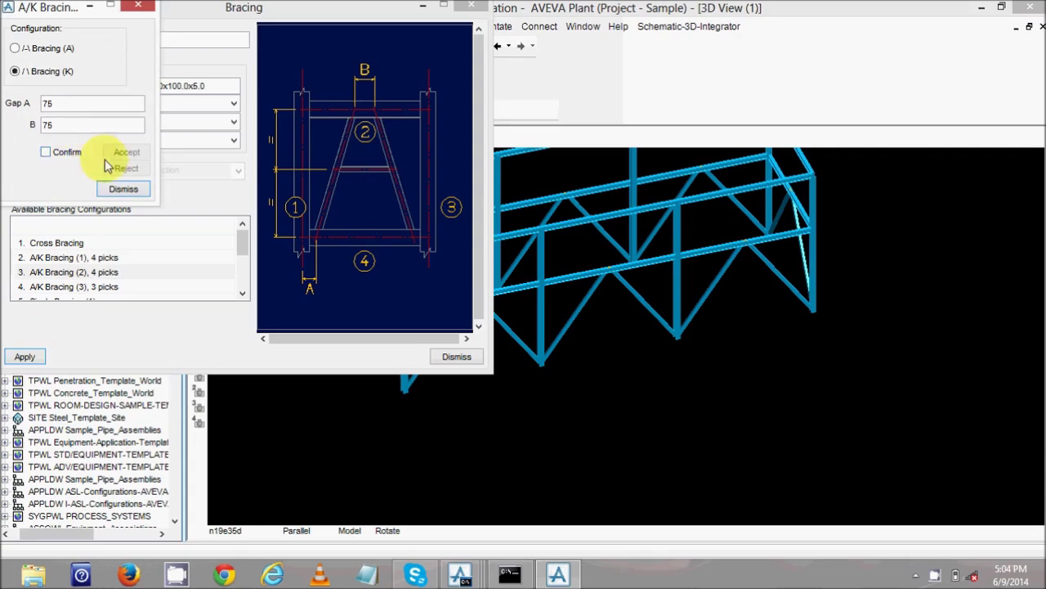
pyautogui.scroll(2, 789, 302)
pyautogui.scroll(2, 737, 218)
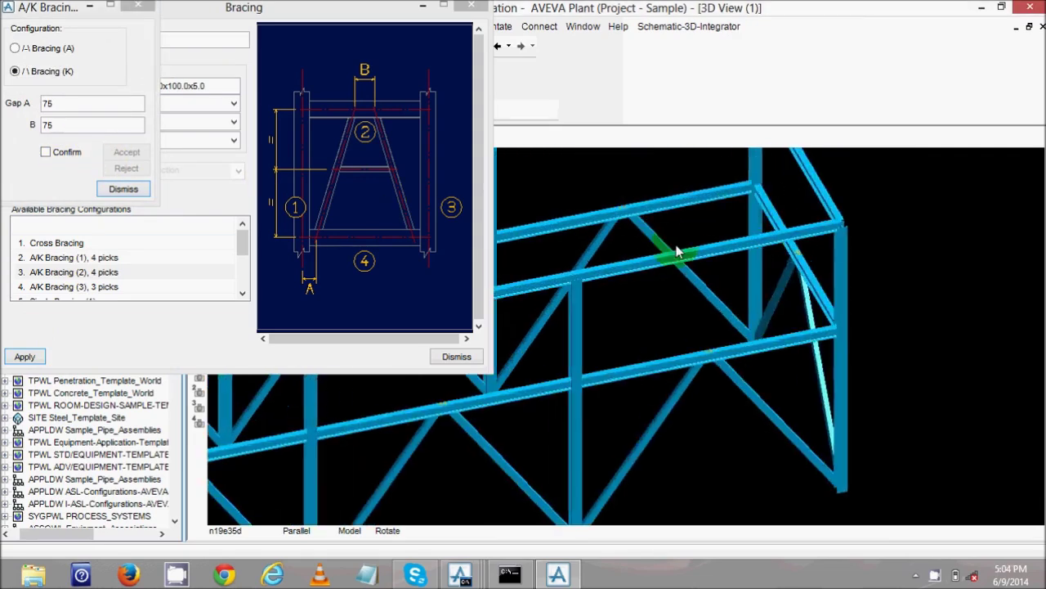
pyautogui.click(561, 335)
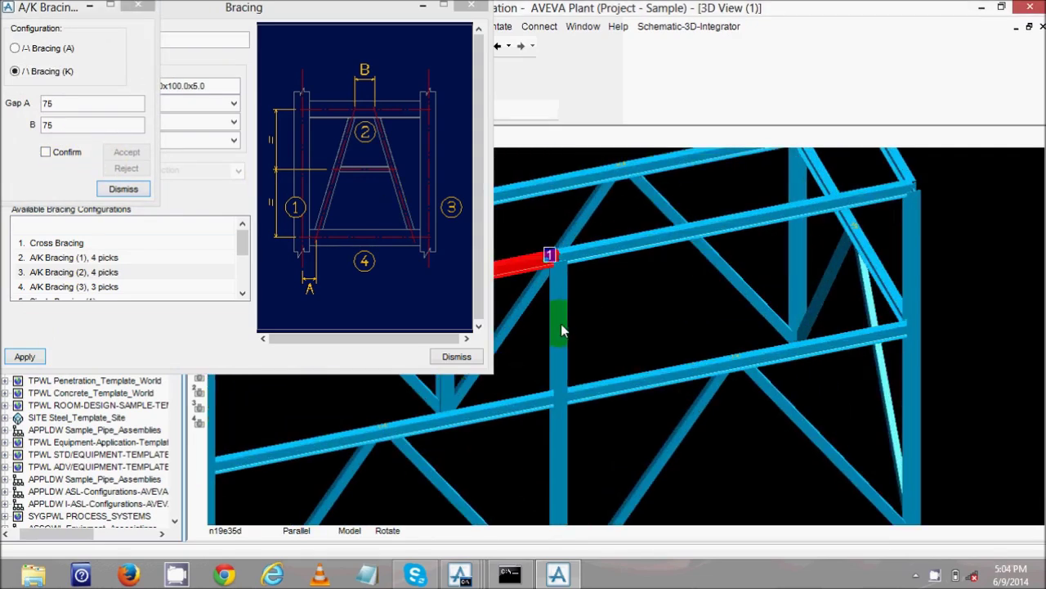
pyautogui.scroll(-1, 561, 330)
pyautogui.click(124, 190)
# - Add A/K Bracing (2) in the K layout between the lower and upper beams of the front long side's end bay
pyautogui.click(23, 357)
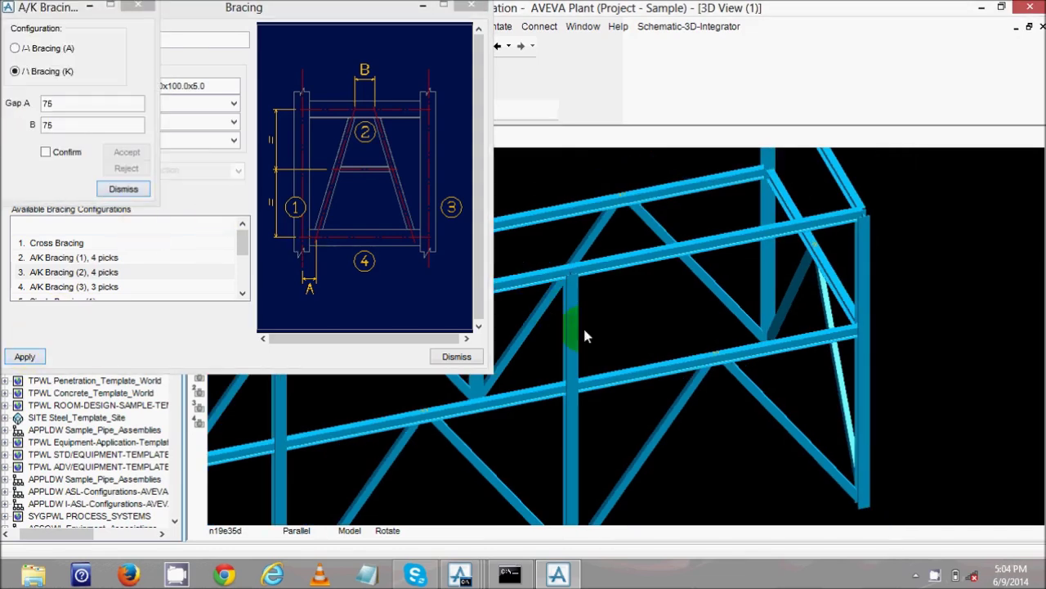
pyautogui.scroll(1, 585, 335)
pyautogui.click(565, 341)
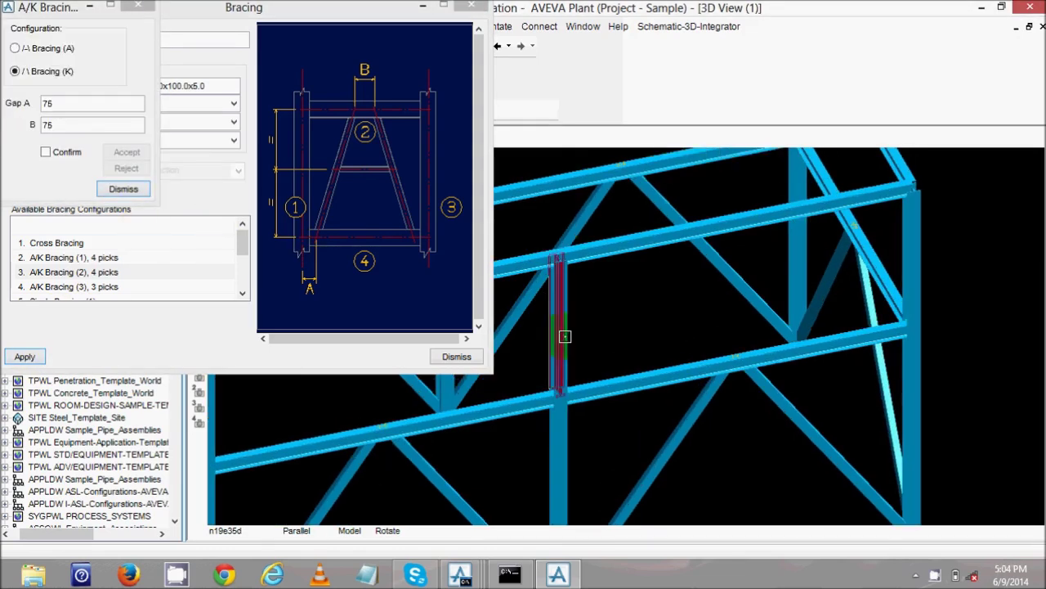
pyautogui.click(728, 223)
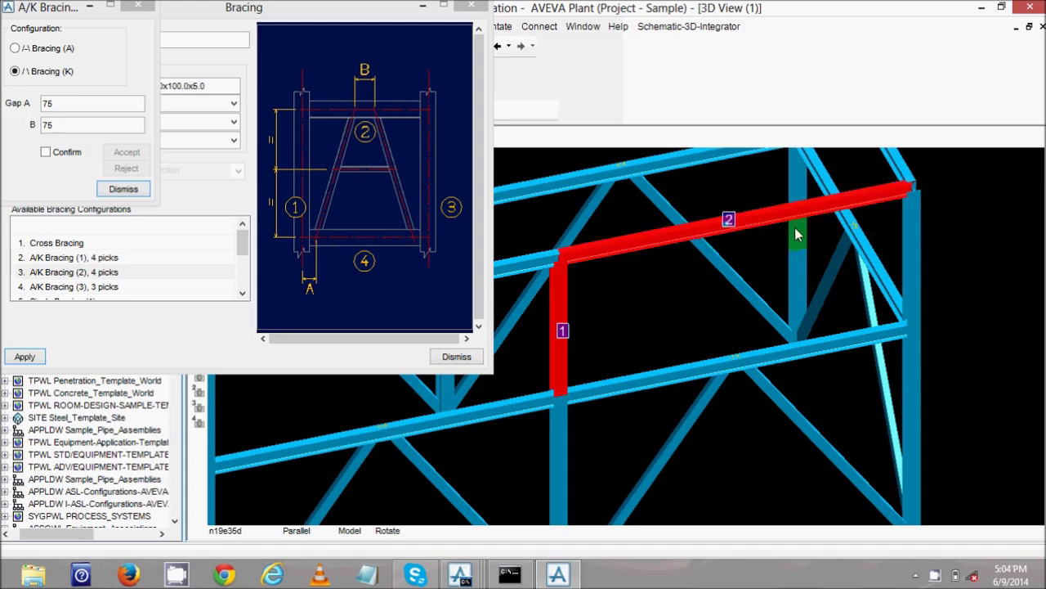
pyautogui.click(913, 272)
pyautogui.click(743, 354)
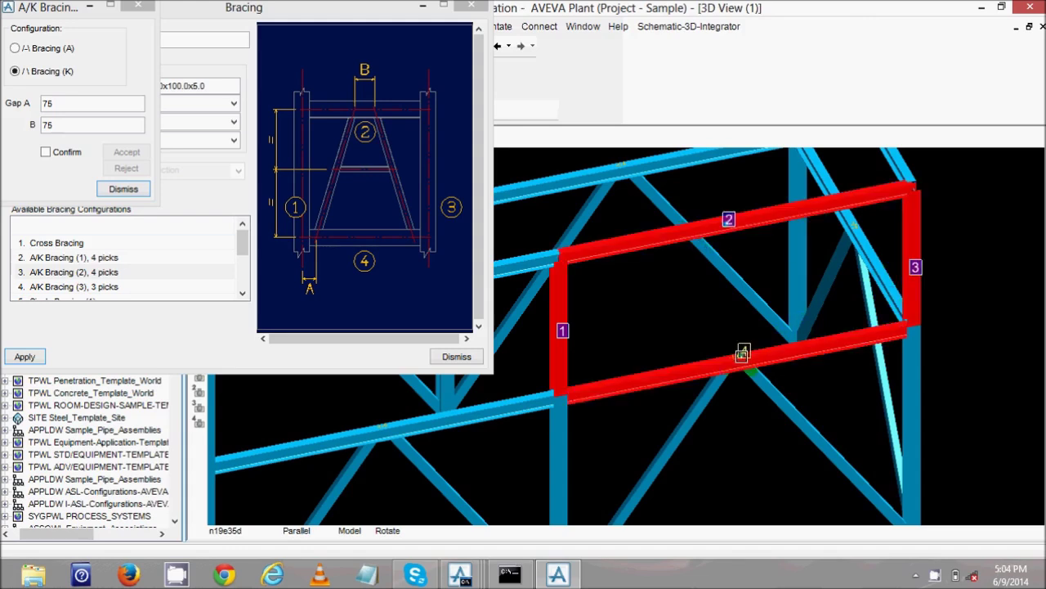
pyautogui.scroll(-2, 736, 327)
pyautogui.moveTo(731, 311); pyautogui.dragTo(597, 384, button='middle')
pyautogui.scroll(-5, 576, 367)
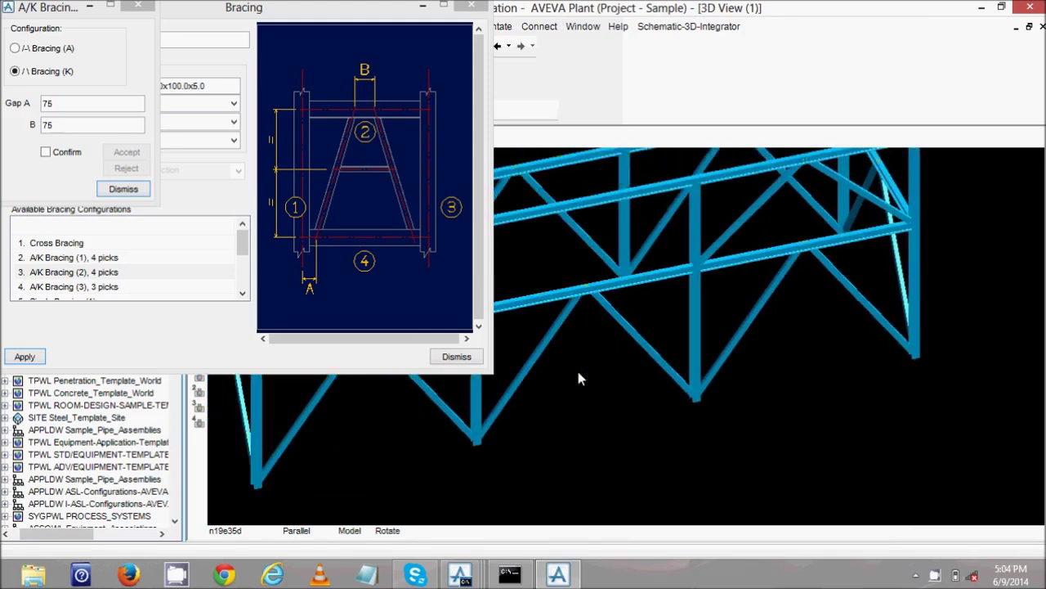
# - Try to add K bracing between the lower and upper beams in the middle bay of the front long side
pyautogui.click(546, 281)
pyautogui.click(123, 189)
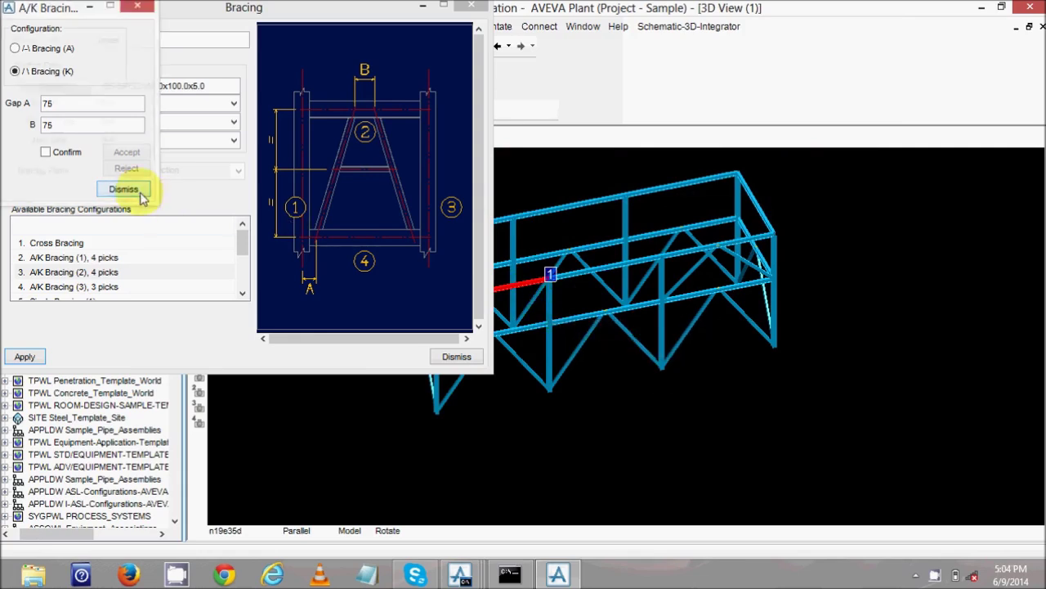
pyautogui.click(30, 362)
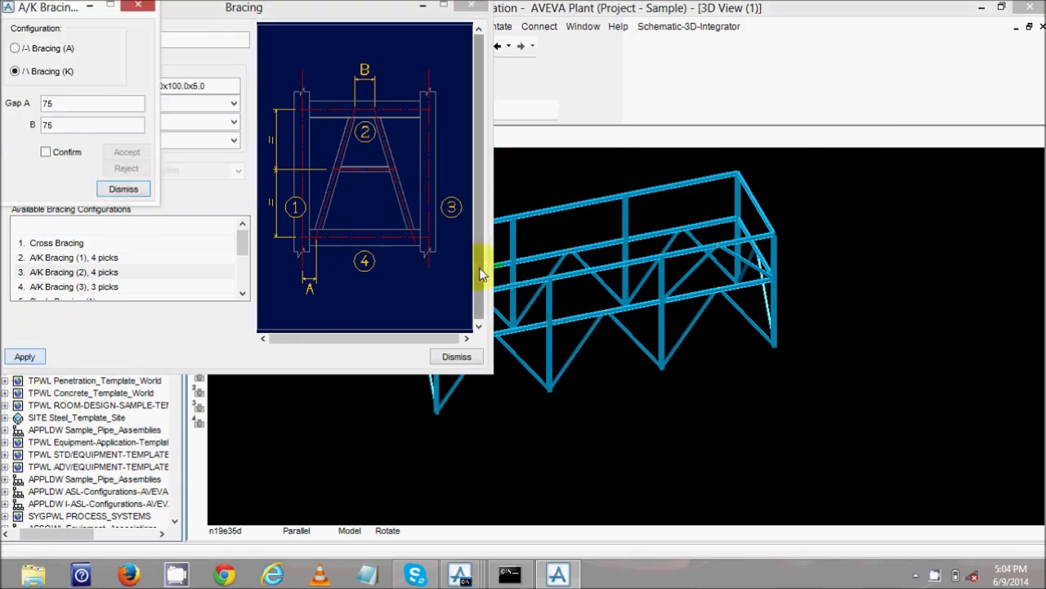
pyautogui.scroll(2, 539, 278)
pyautogui.scroll(5, 548, 296)
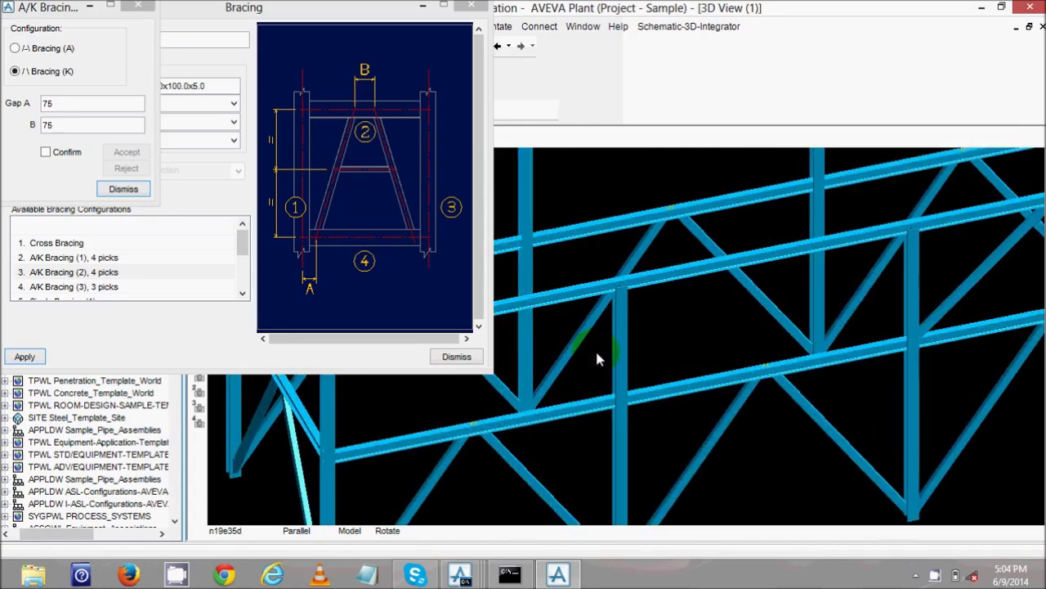
pyautogui.scroll(2, 623, 353)
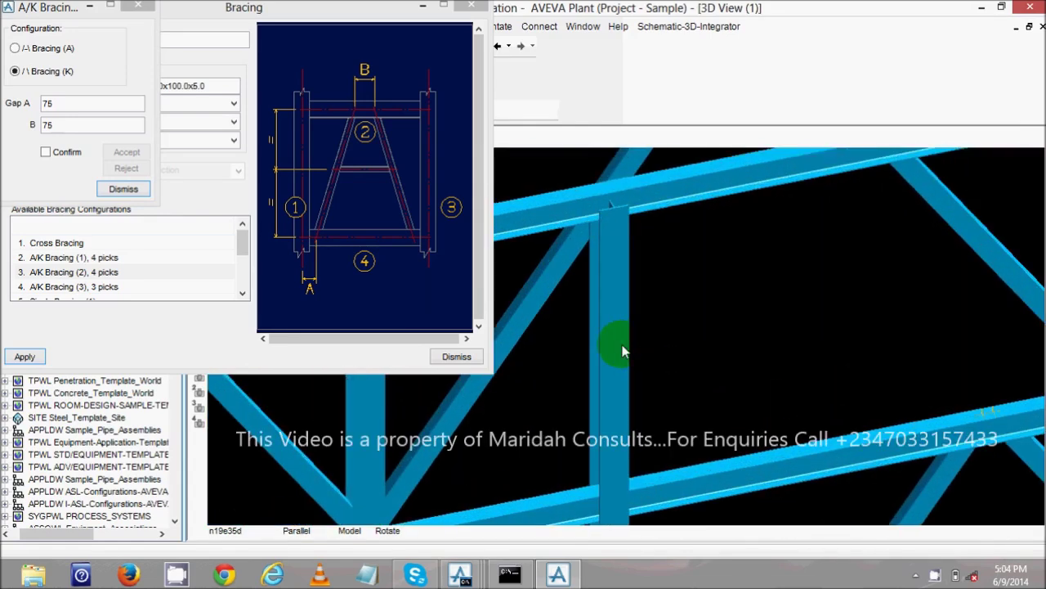
pyautogui.click(623, 351)
pyautogui.scroll(-1, 767, 338)
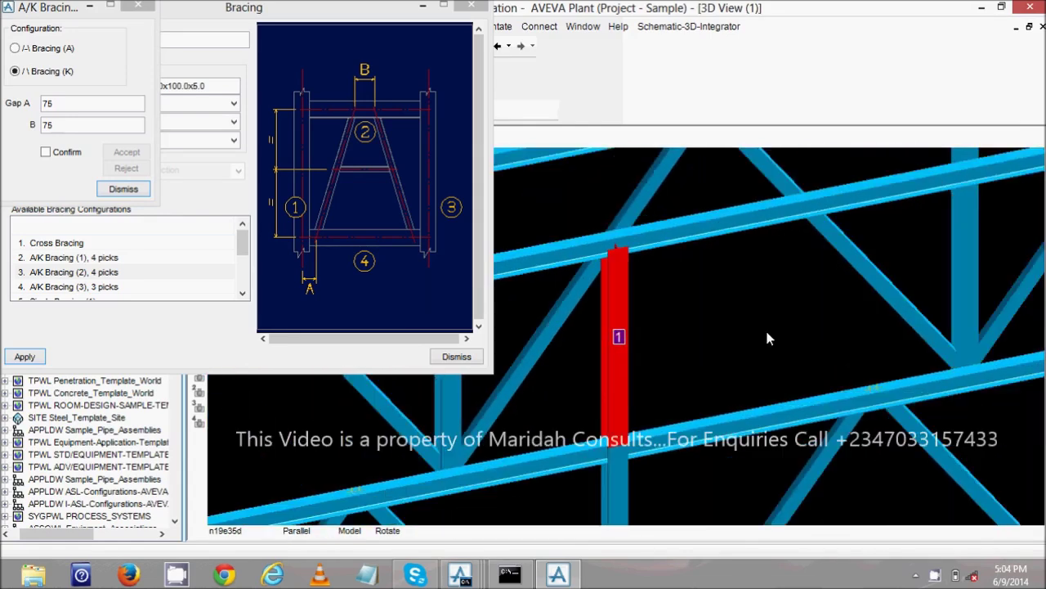
pyautogui.click(789, 210)
pyautogui.scroll(-2, 895, 278)
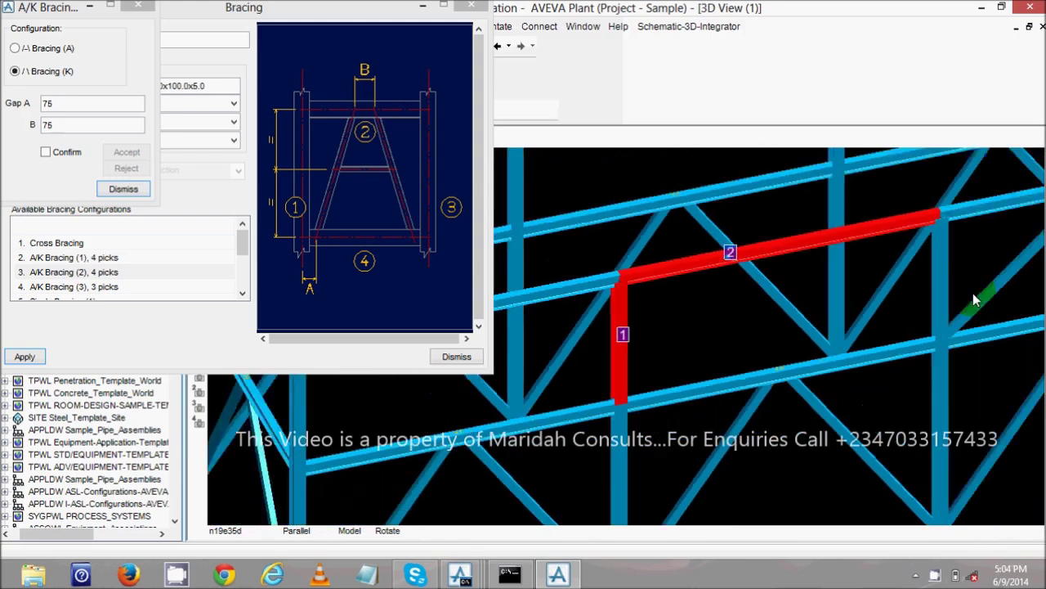
pyautogui.click(913, 287)
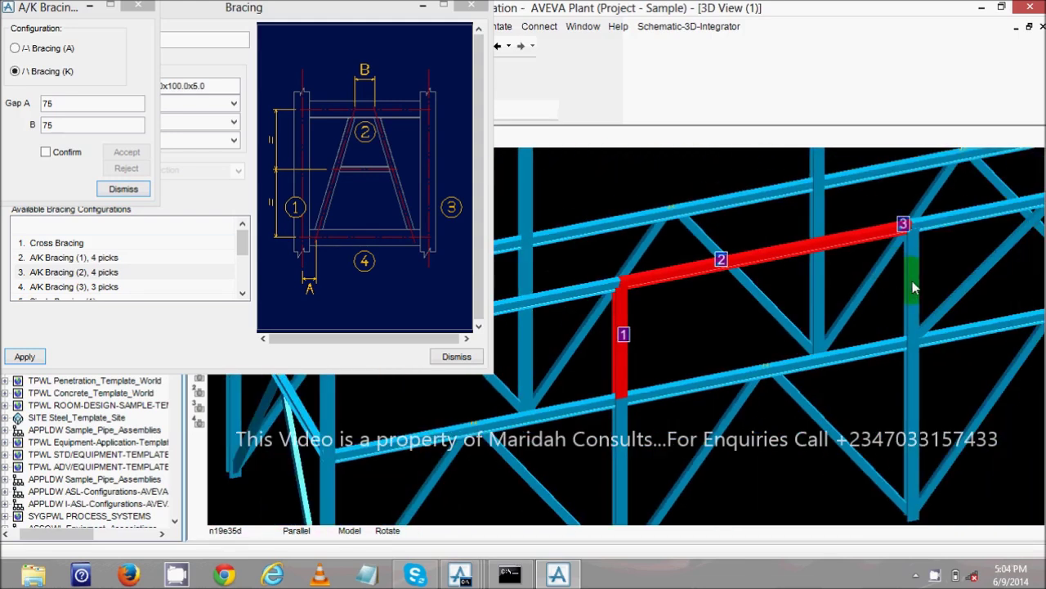
pyautogui.click(913, 290)
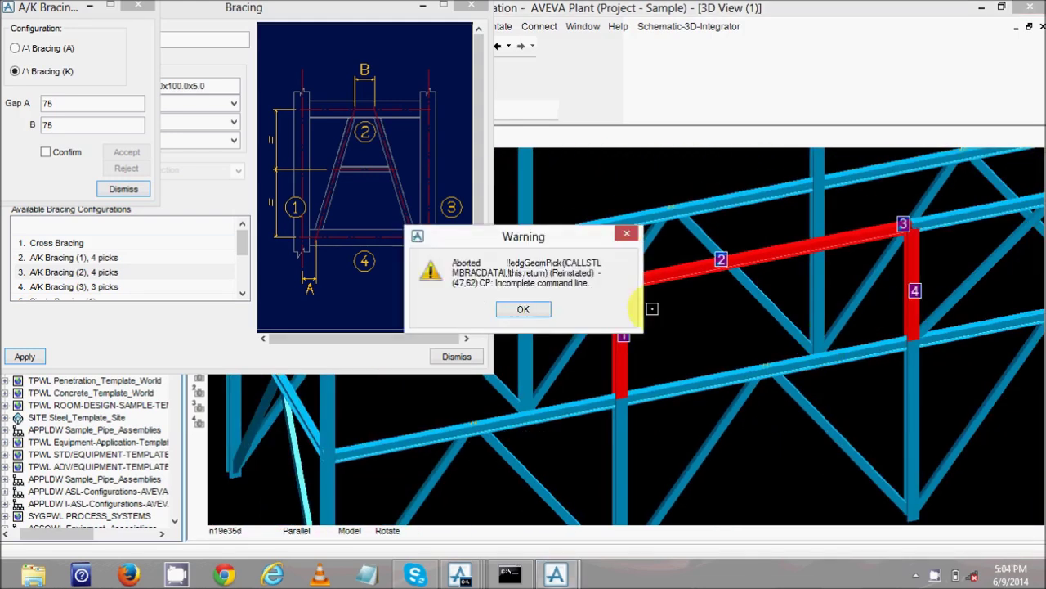
pyautogui.click(523, 310)
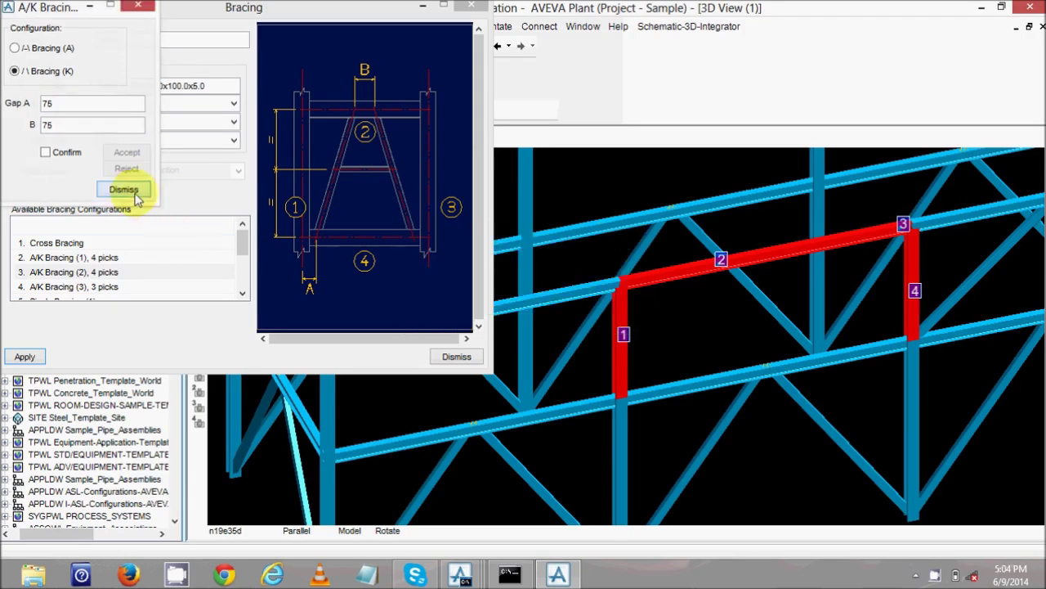
pyautogui.click(121, 191)
pyautogui.click(25, 357)
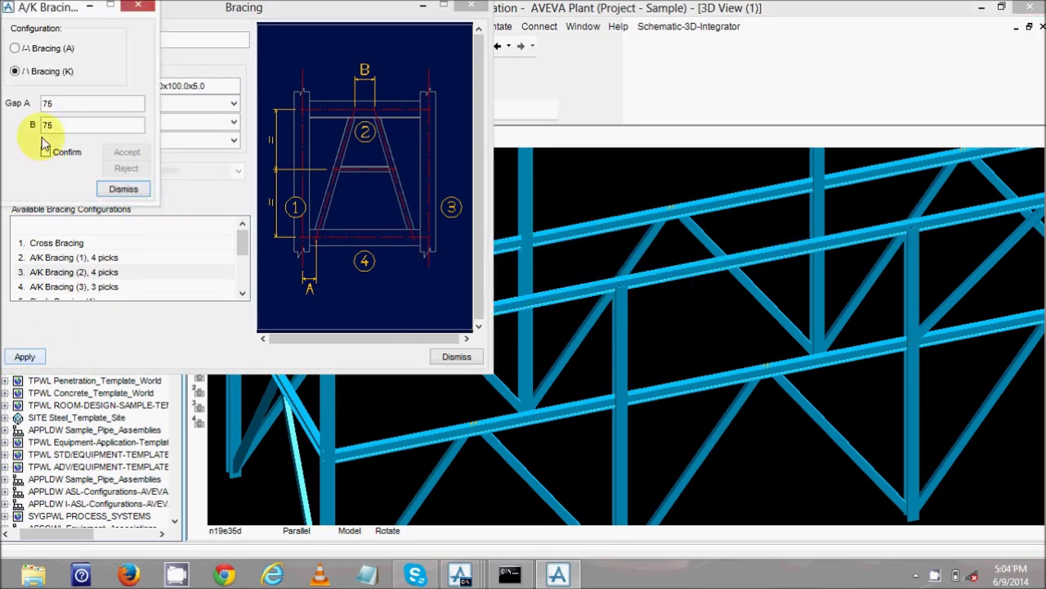
pyautogui.scroll(5, 609, 338)
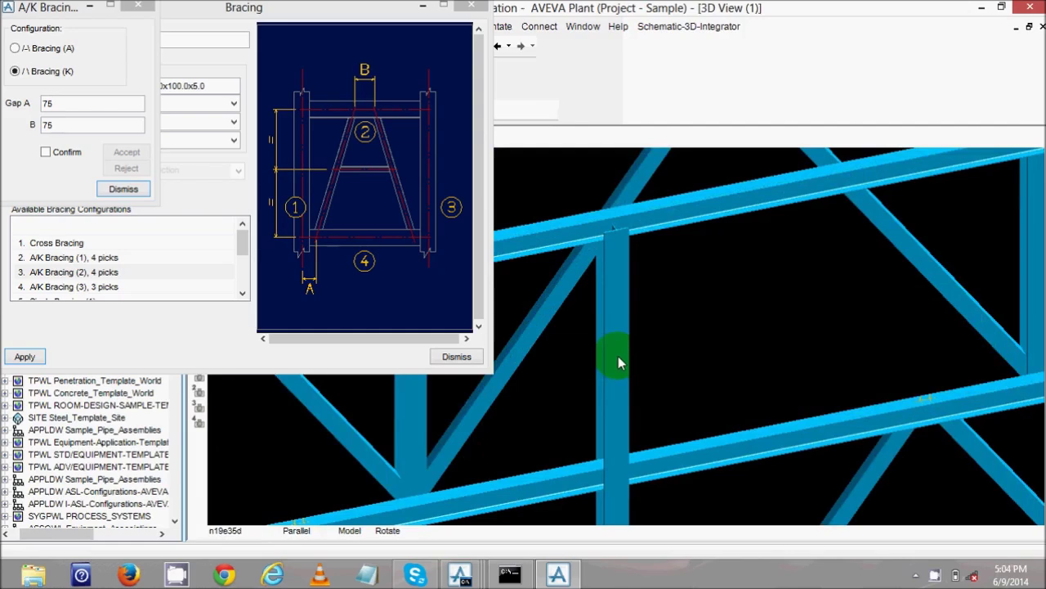
pyautogui.click(618, 355)
pyautogui.scroll(1, 749, 325)
pyautogui.click(879, 171)
pyautogui.scroll(-3, 880, 164)
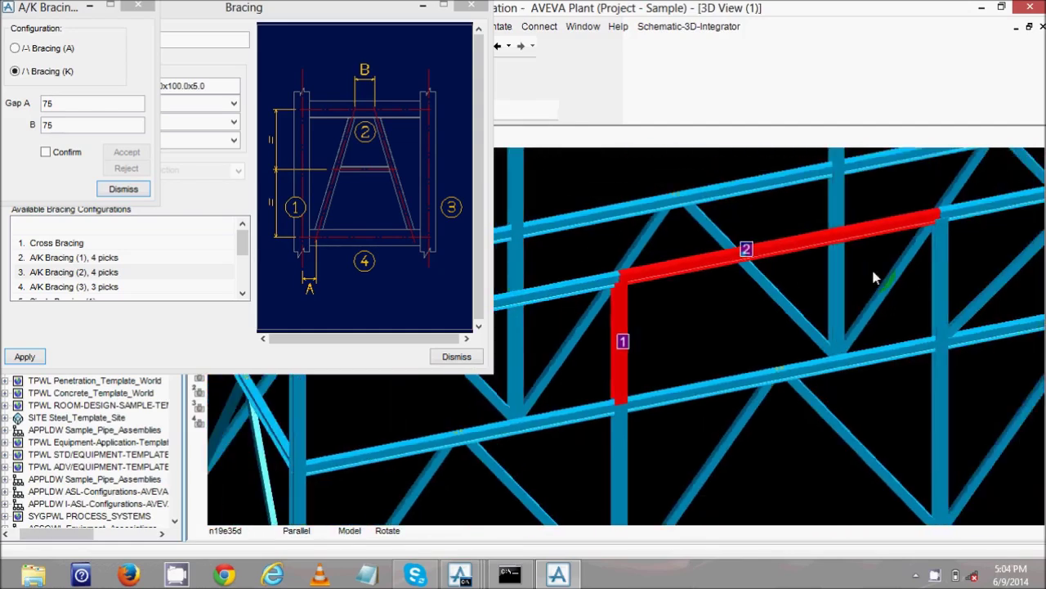
pyautogui.scroll(3, 956, 301)
pyautogui.scroll(3, 810, 296)
pyautogui.scroll(2, 567, 343)
pyautogui.click(570, 350)
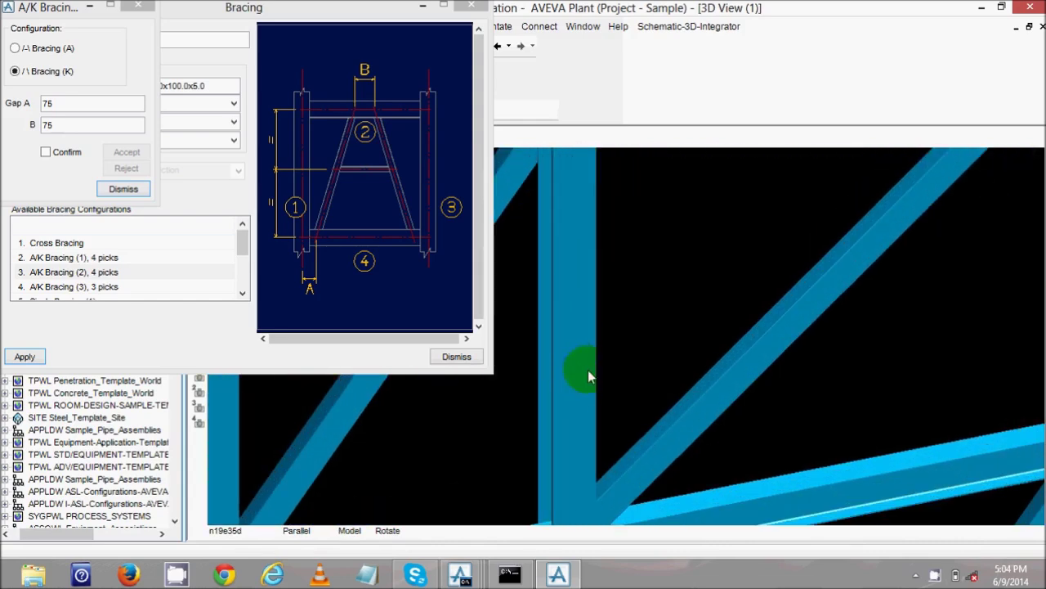
pyautogui.scroll(-5, 591, 369)
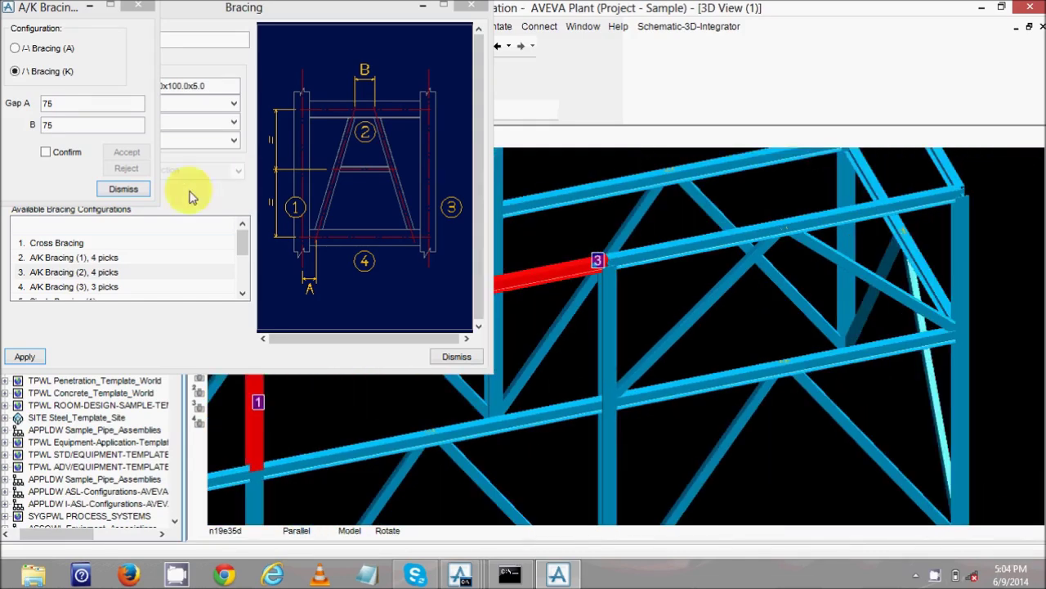
pyautogui.click(123, 189)
# - Add A/K Bracing (2) in the K layout between the lower and upper beams of the front long side's middle bay
pyautogui.click(25, 357)
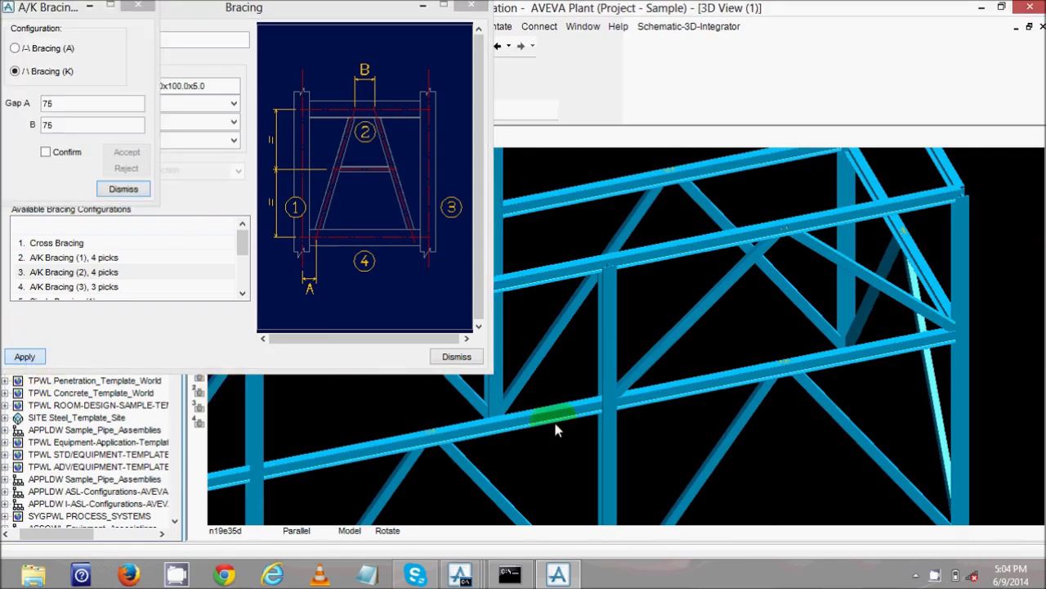
pyautogui.scroll(-4, 496, 422)
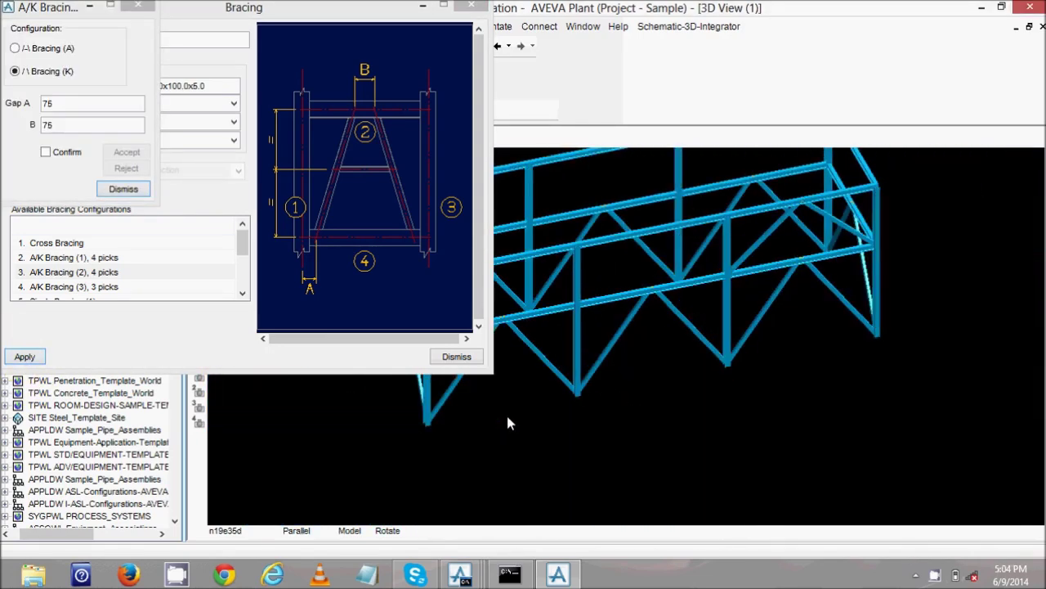
pyautogui.scroll(3, 605, 253)
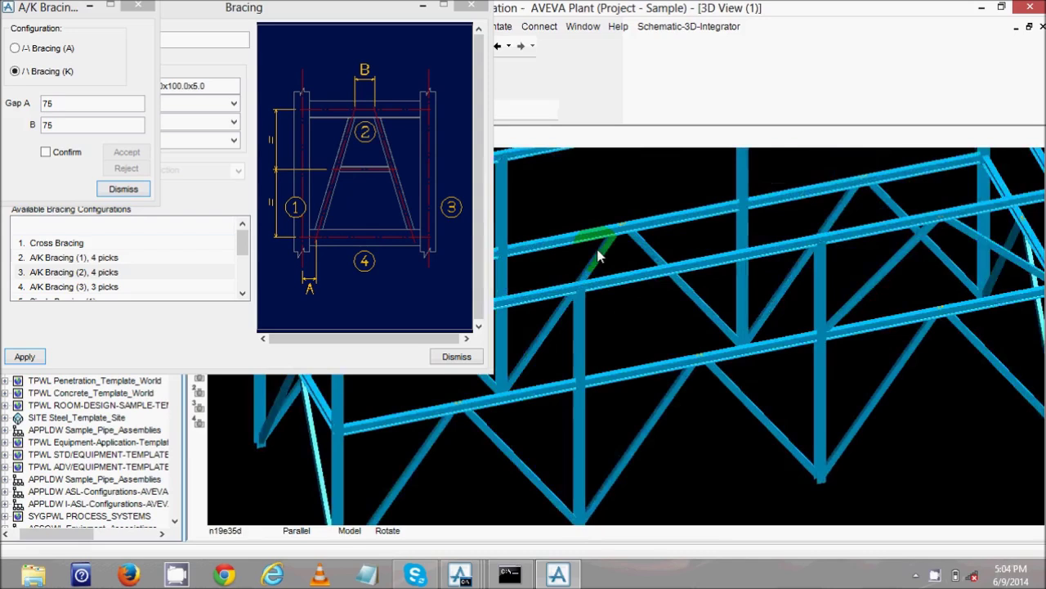
pyautogui.scroll(2, 599, 256)
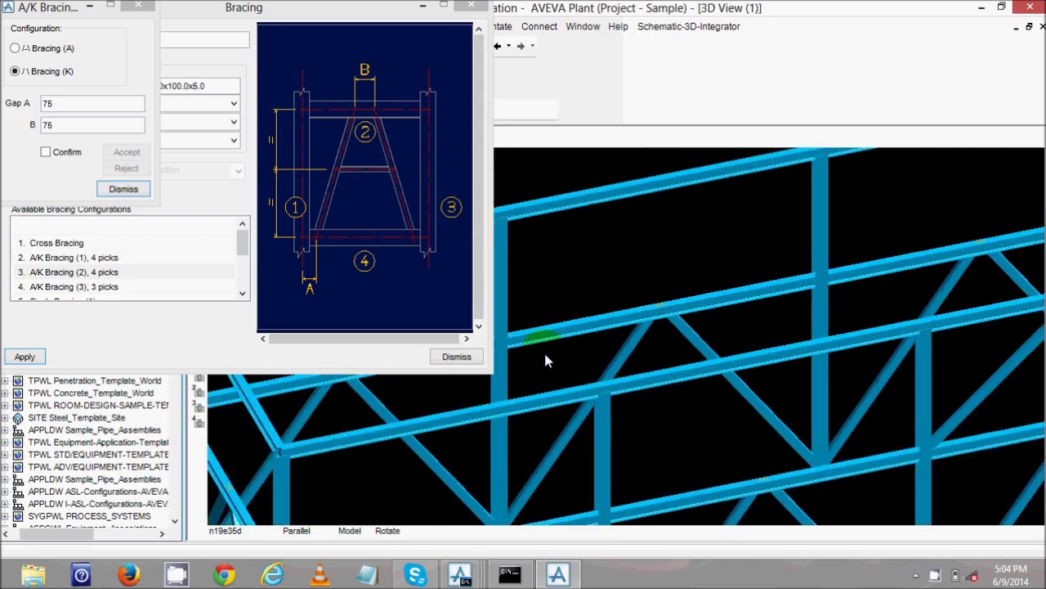
pyautogui.click(605, 482)
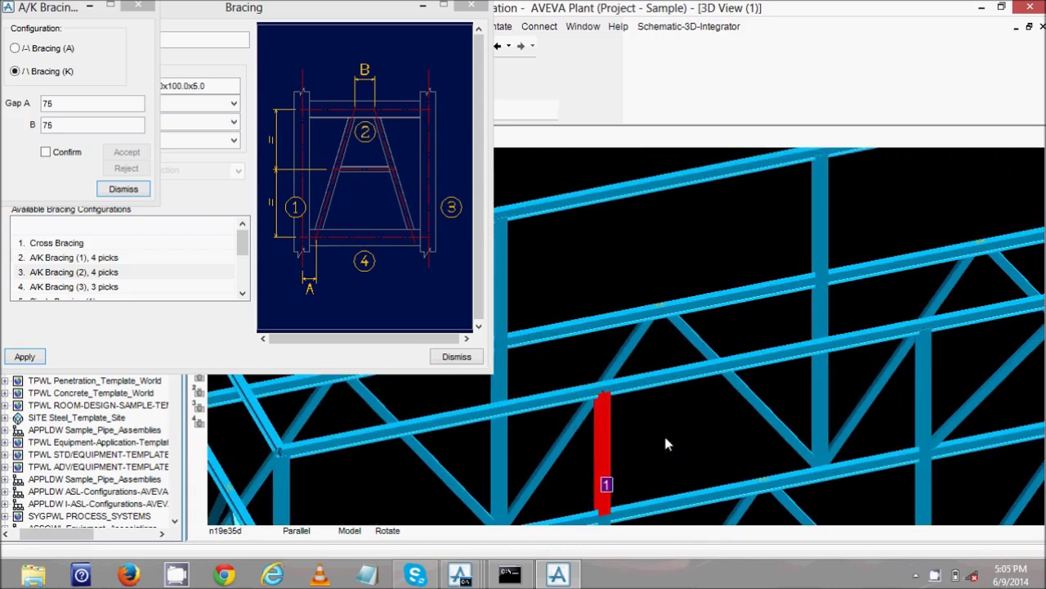
pyautogui.click(860, 348)
pyautogui.scroll(3, 985, 461)
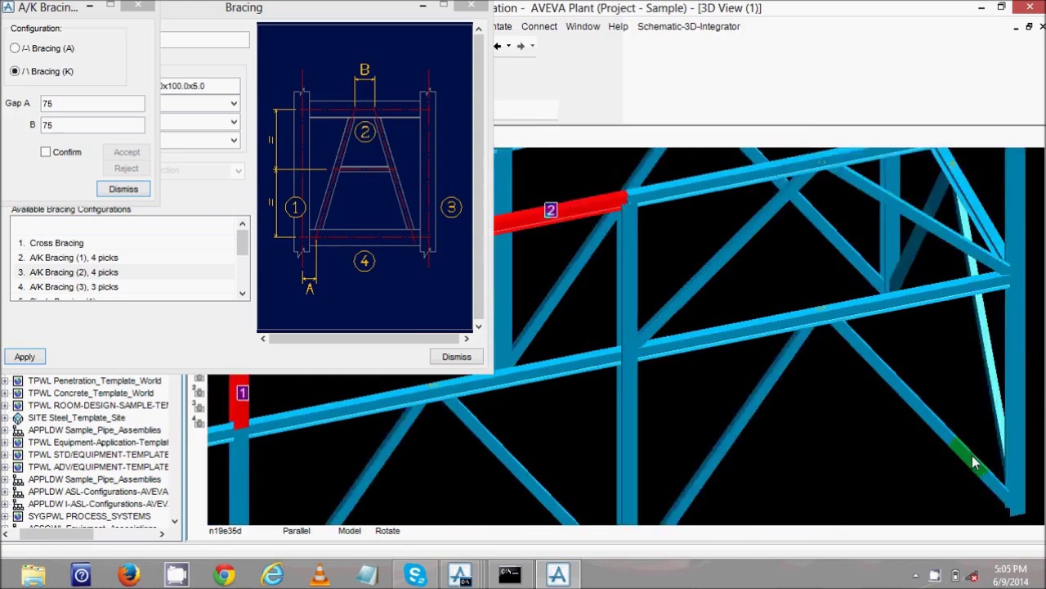
pyautogui.scroll(3, 772, 329)
pyautogui.click(639, 333)
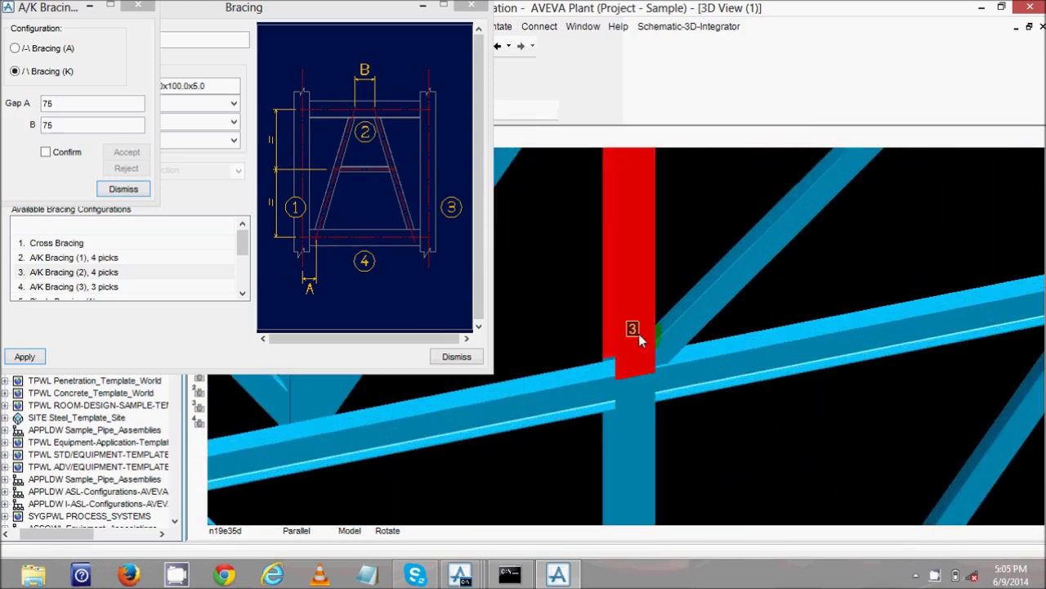
pyautogui.click(457, 413)
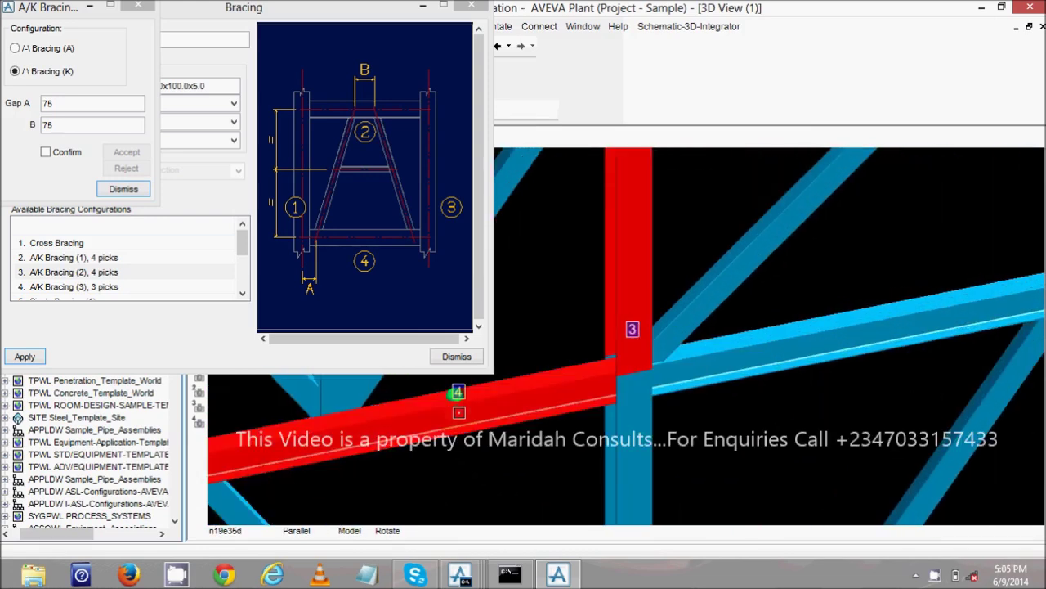
pyautogui.scroll(-5, 617, 434)
pyautogui.scroll(-2, 619, 381)
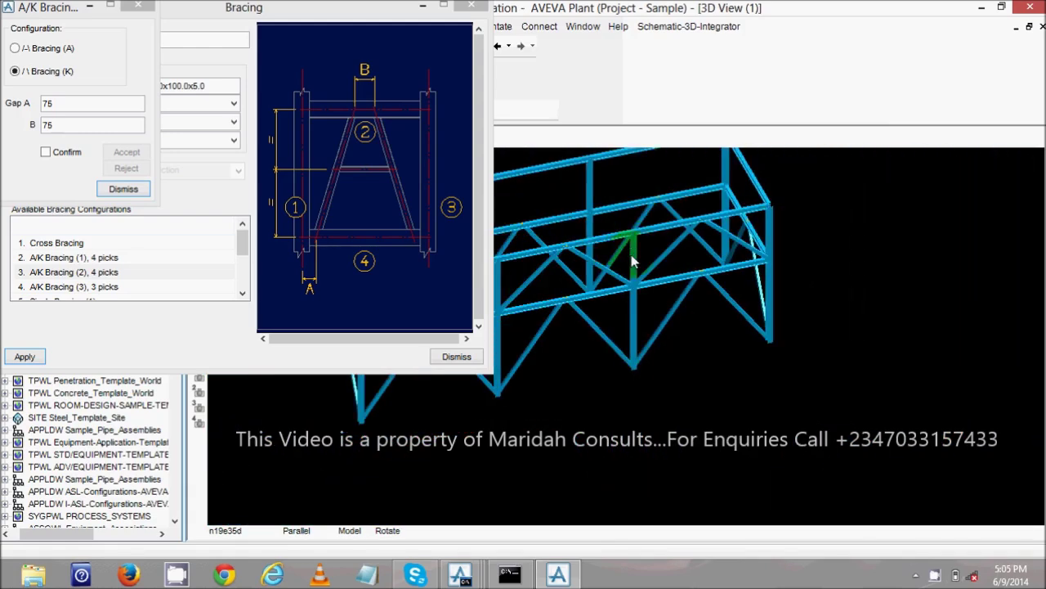
# - Orbit around the frame to bring the opposite long side's unbraced upper bays to the front
pyautogui.scroll(-2, 626, 250)
pyautogui.moveTo(595, 278); pyautogui.dragTo(631, 347, button='middle')
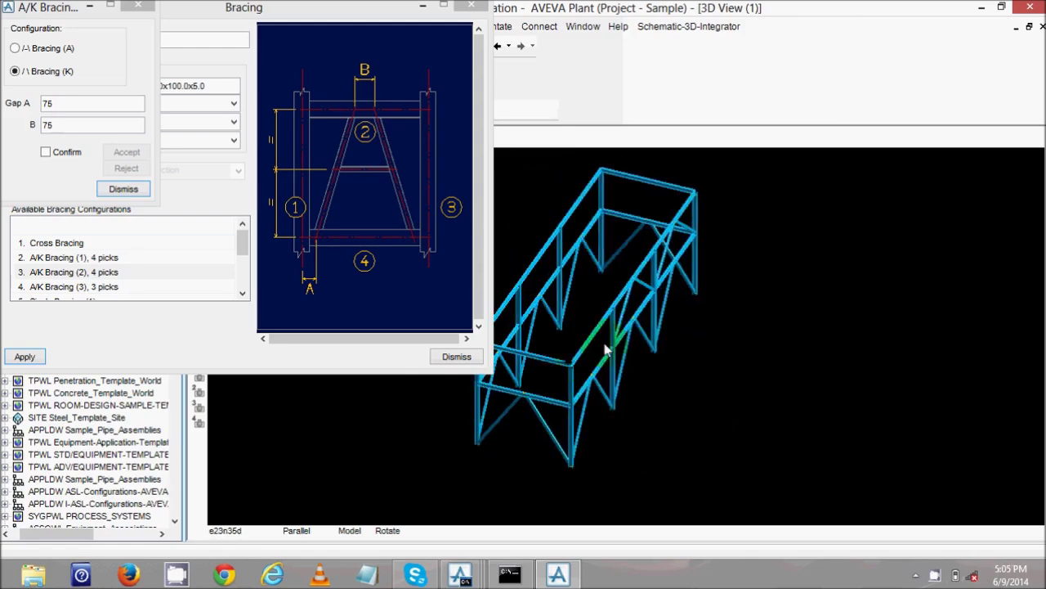
pyautogui.moveTo(526, 371); pyautogui.dragTo(666, 287, button='middle')
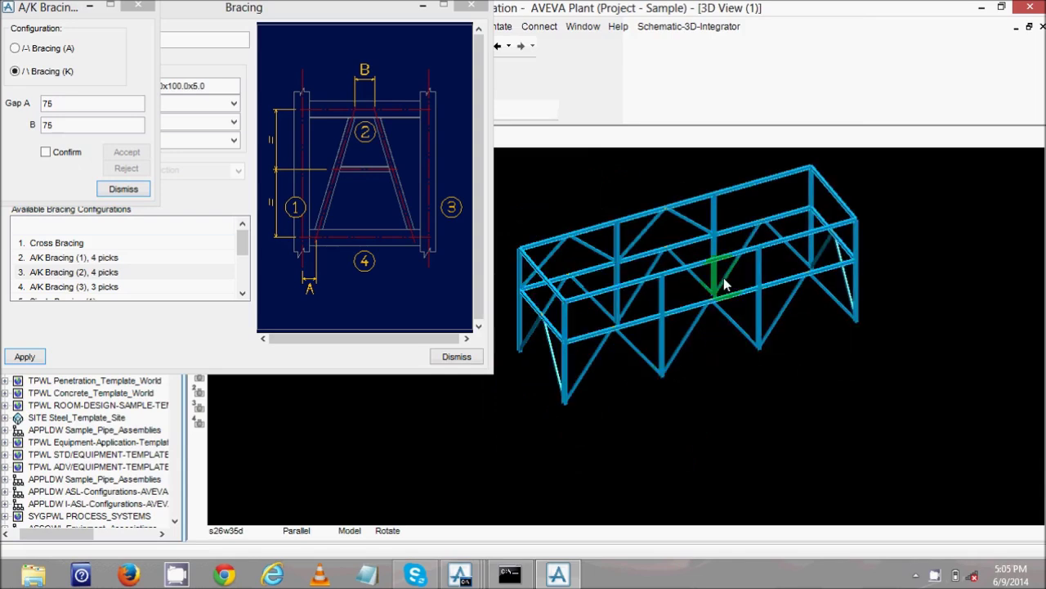